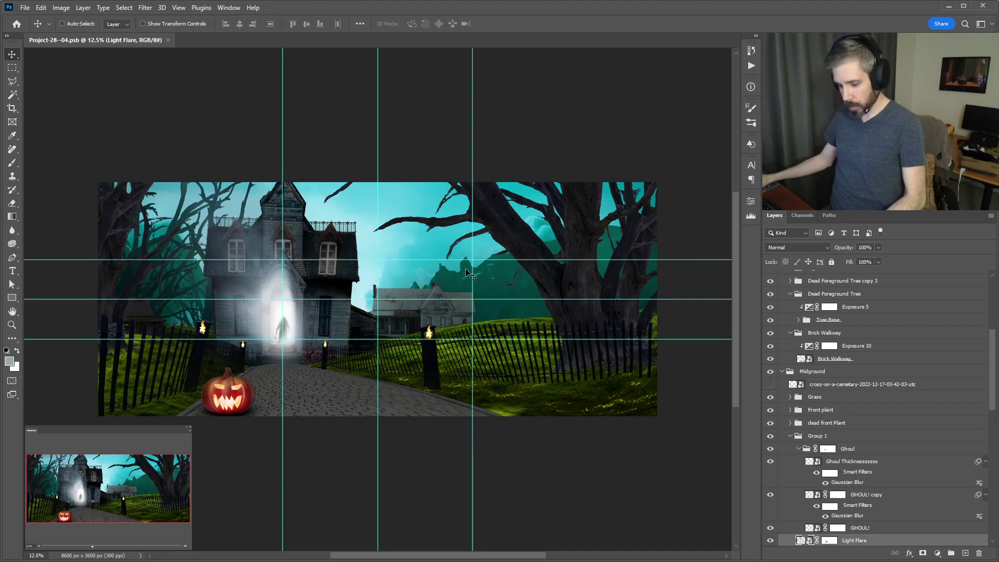
- Hide the guides, zoom in to 16.67%, and pan across the haunted-house scene
key("ctrl+semicolon")
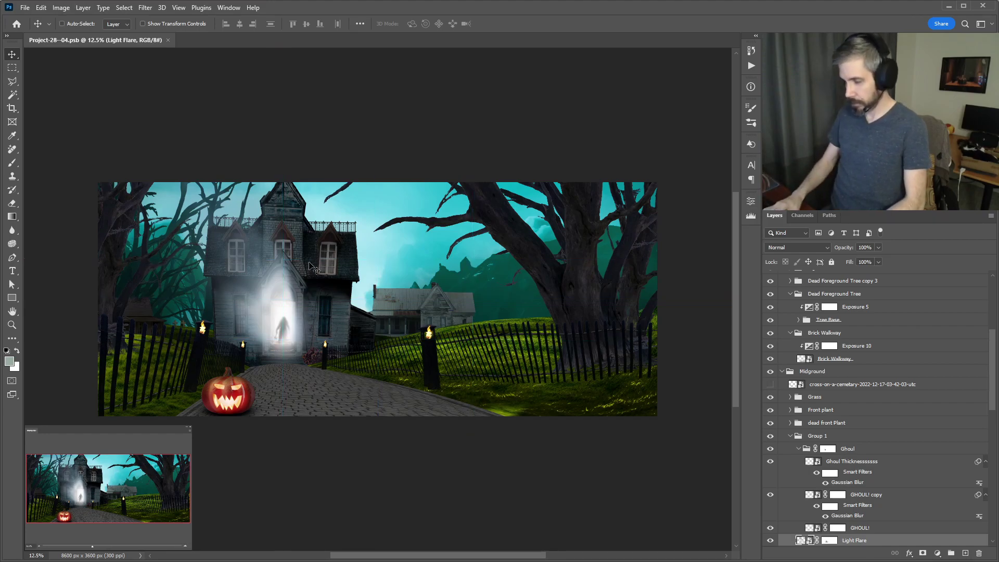
key("ctrl+plus")
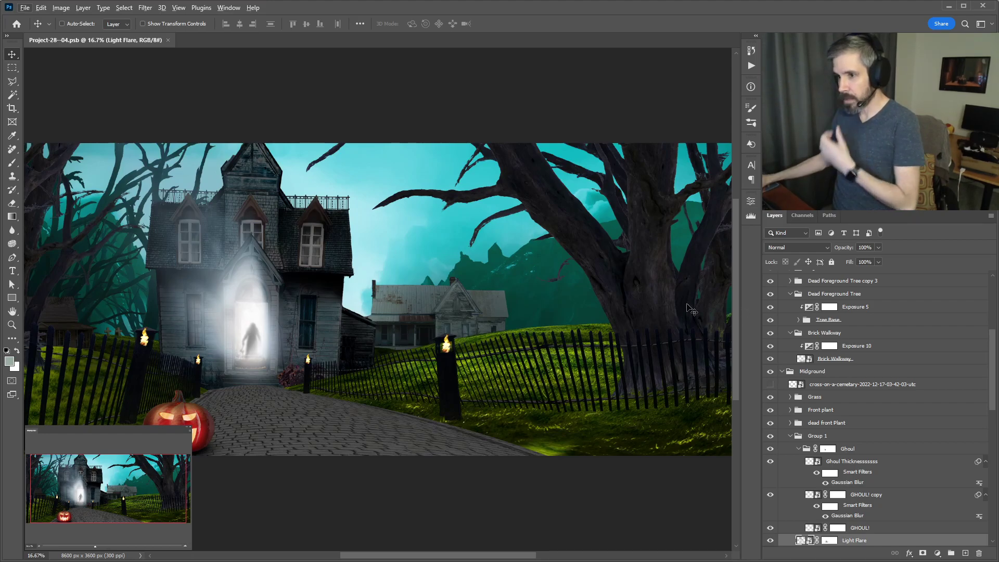
left_click_drag(281, 301, 301, 293)
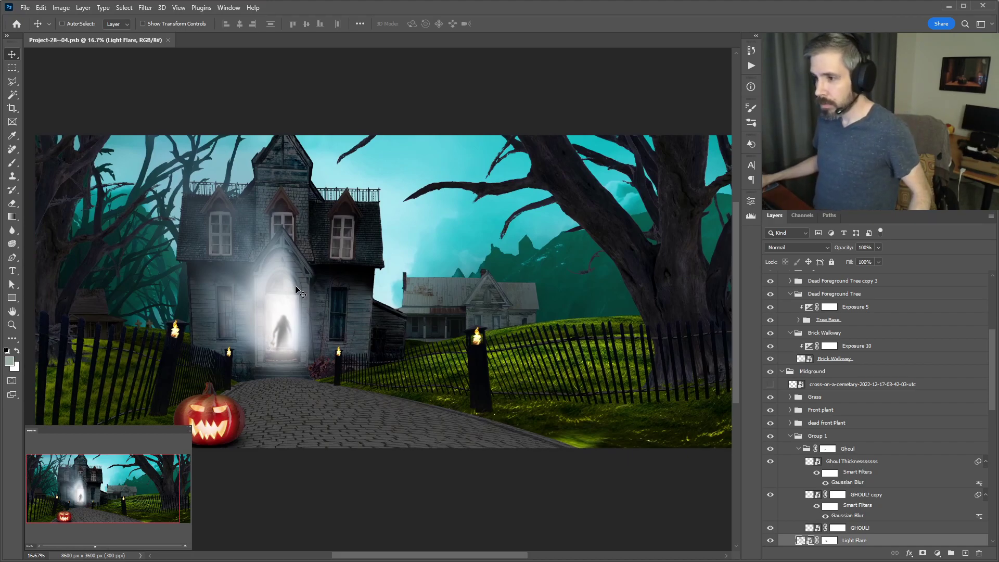
left_click_drag(353, 298, 356, 304)
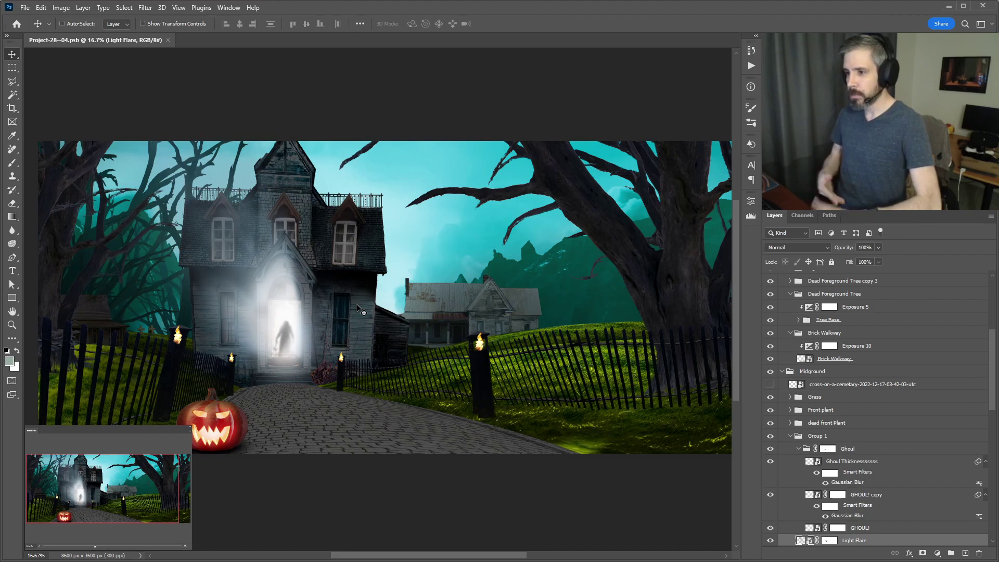
left_click_drag(570, 333, 547, 341)
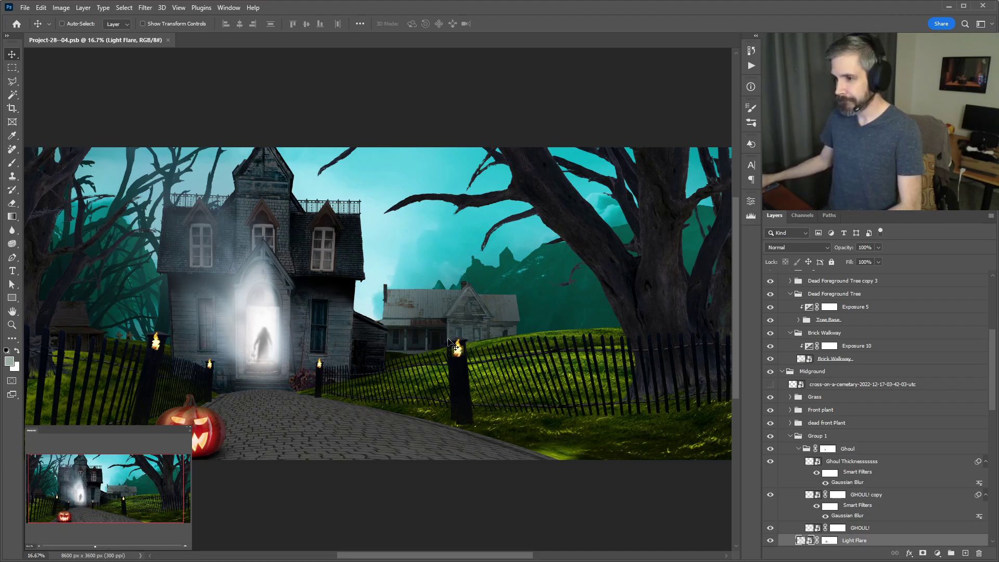
- Pan to recentre the haunted-house composite in the view
left_click_drag(429, 346, 363, 336)
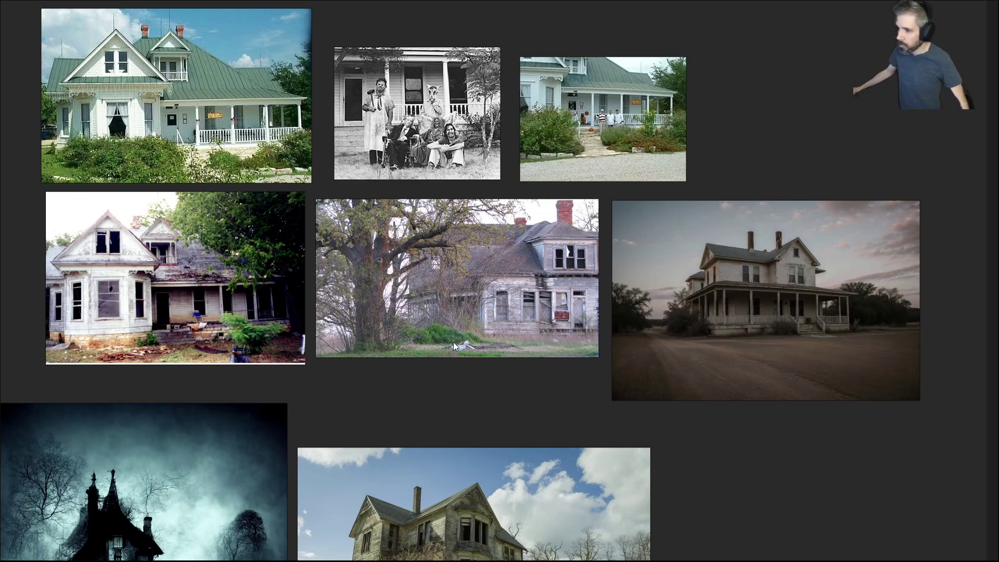
mouse_move(454, 370)
left_mouse_down()
mouse_move(457, 301)
mouse_move(455, 358)
left_mouse_up()
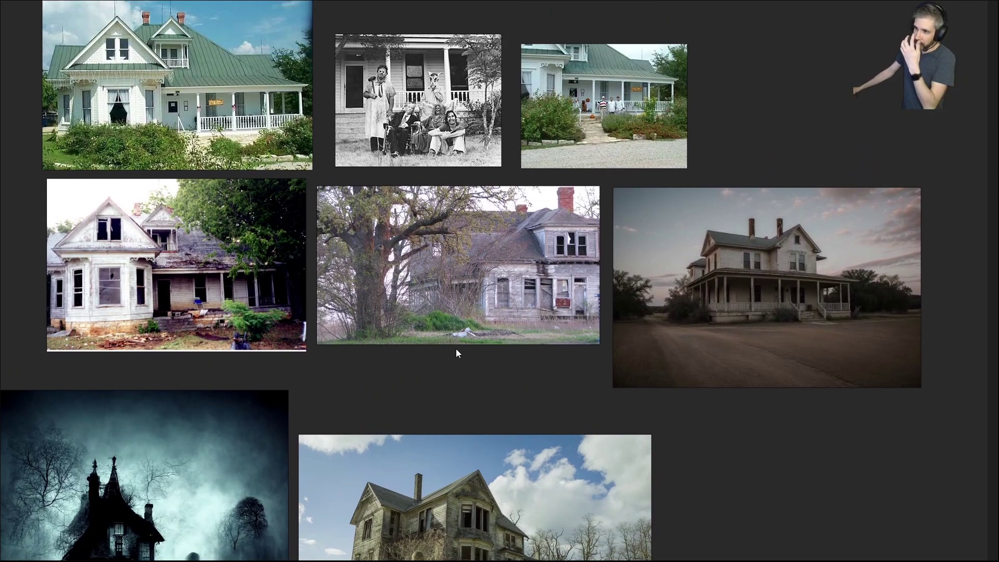
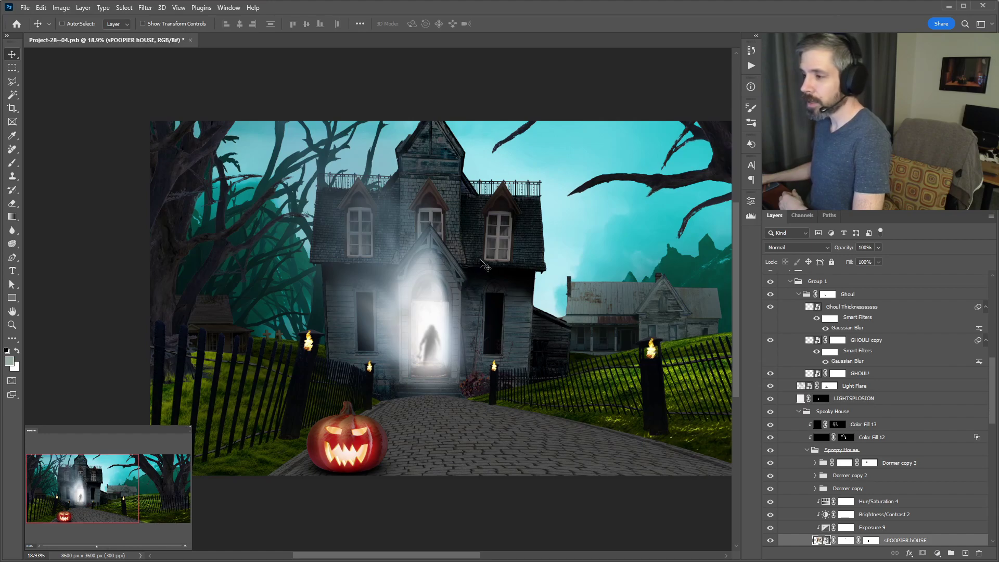
- Pan to the left side of the haunted-house composite and zoom the view
left_click_drag(519, 387, 394, 387)
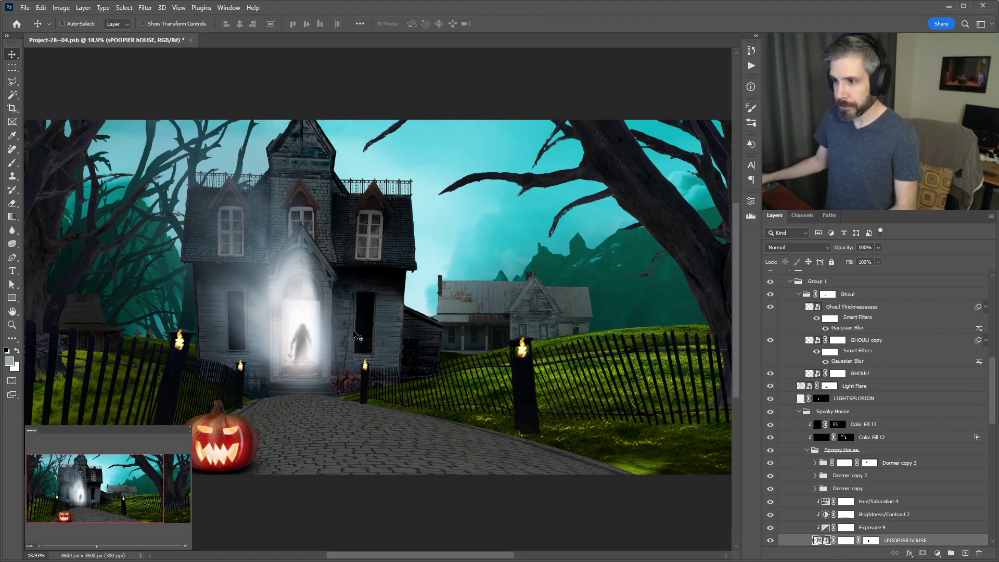
scroll(356, 351, "up", 2)
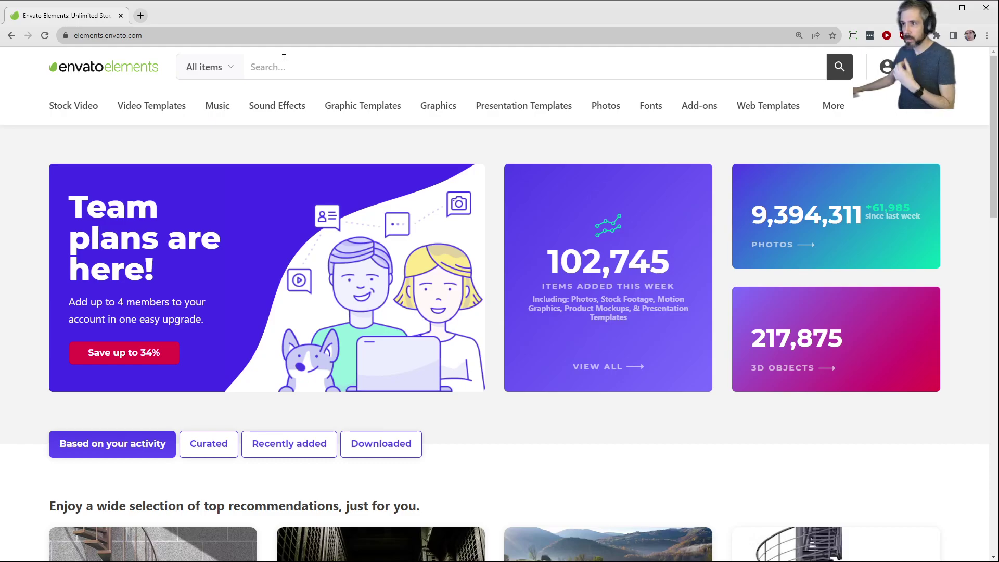
- Search Envato Elements for 'vines' and show all photos filtered to No People
type("vines")
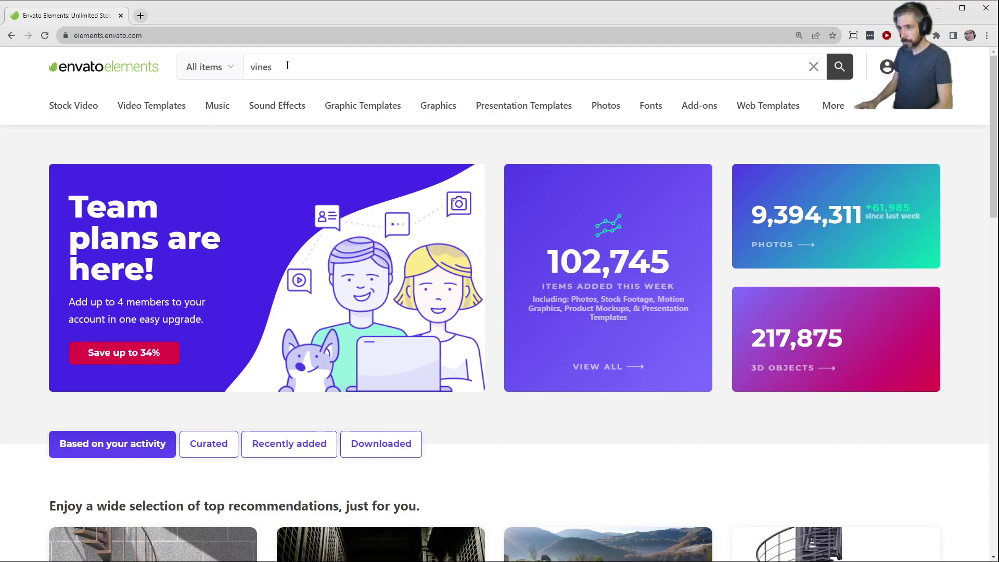
key("Return")
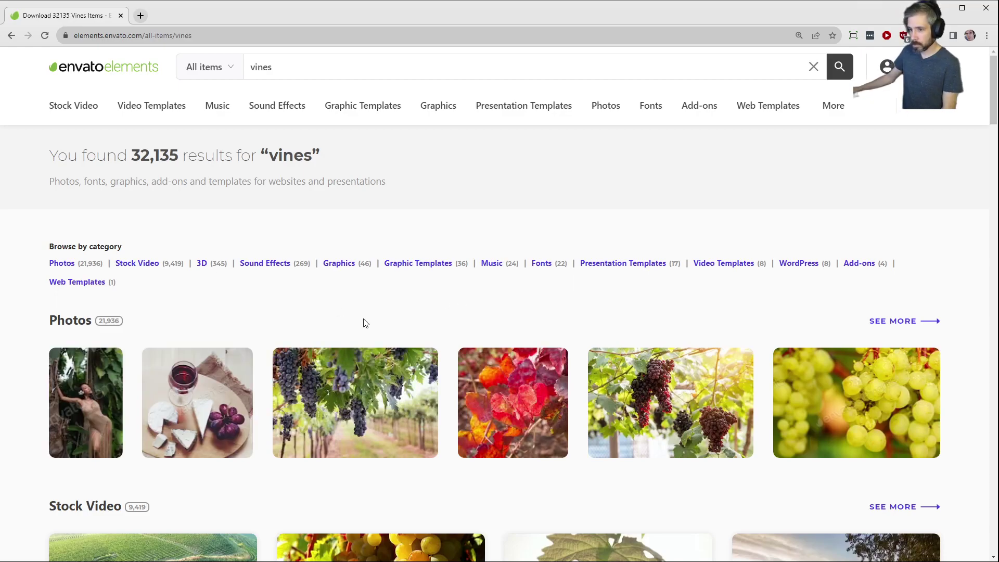
left_click(879, 320)
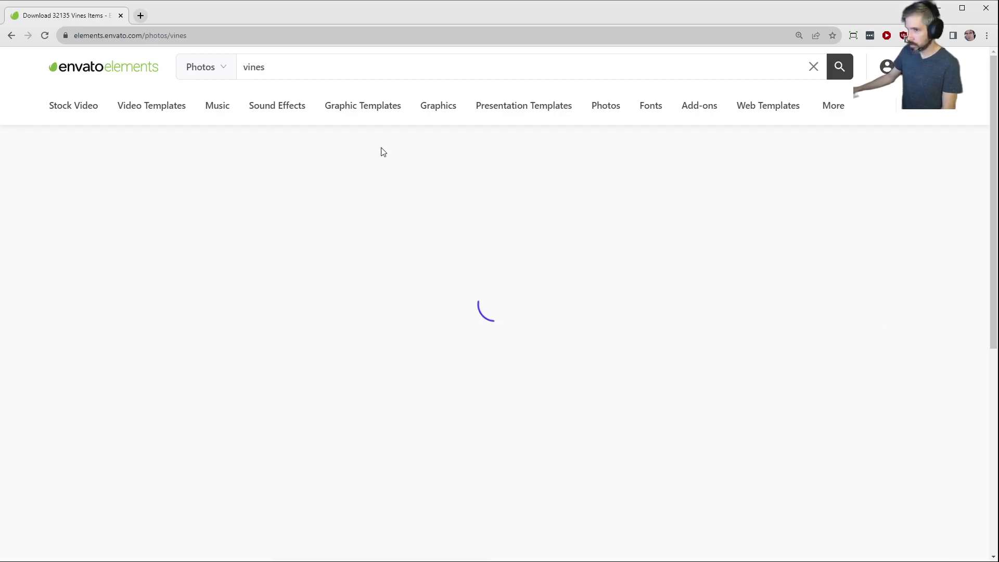
scroll(193, 406, "down", 3)
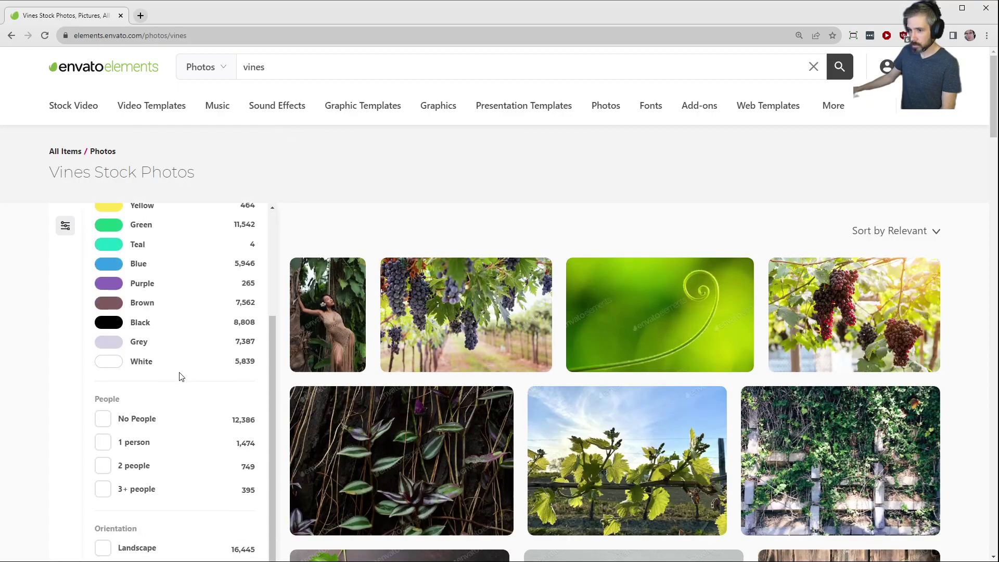
left_click(102, 419)
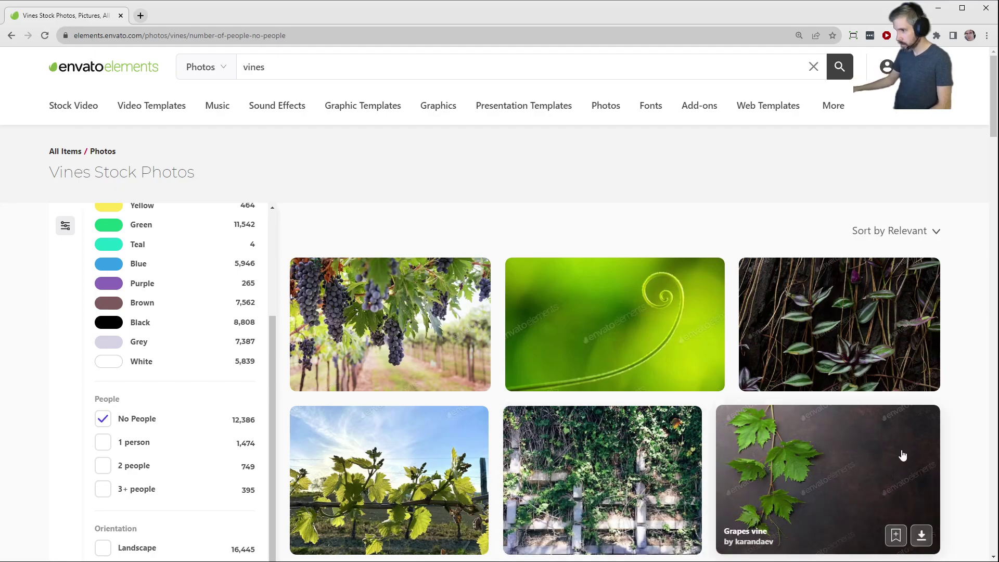
- Browse the first page of vine photos and move to page 2
scroll(820, 296, "down", 2)
scroll(821, 293, "down", 3)
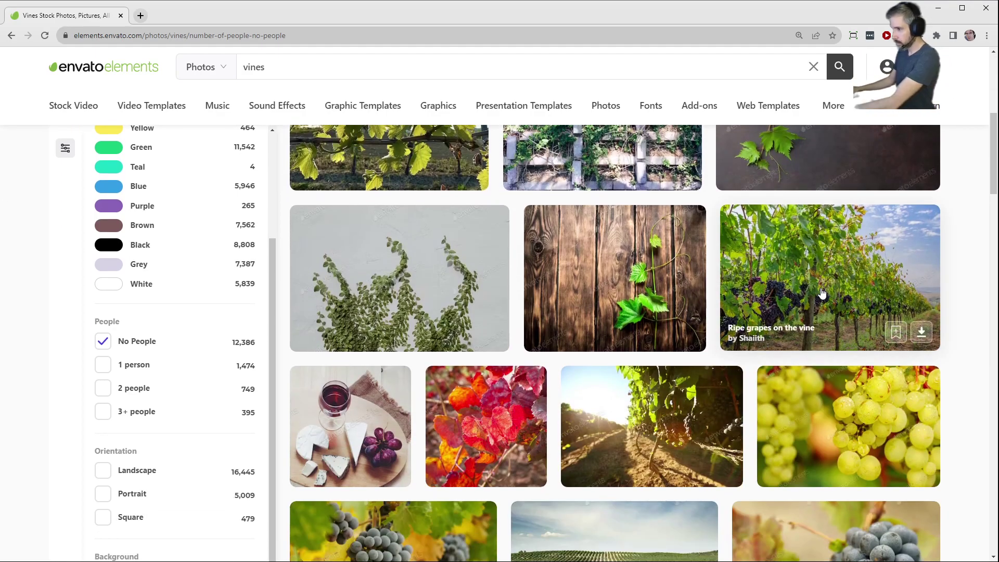
scroll(821, 292, "down", 5)
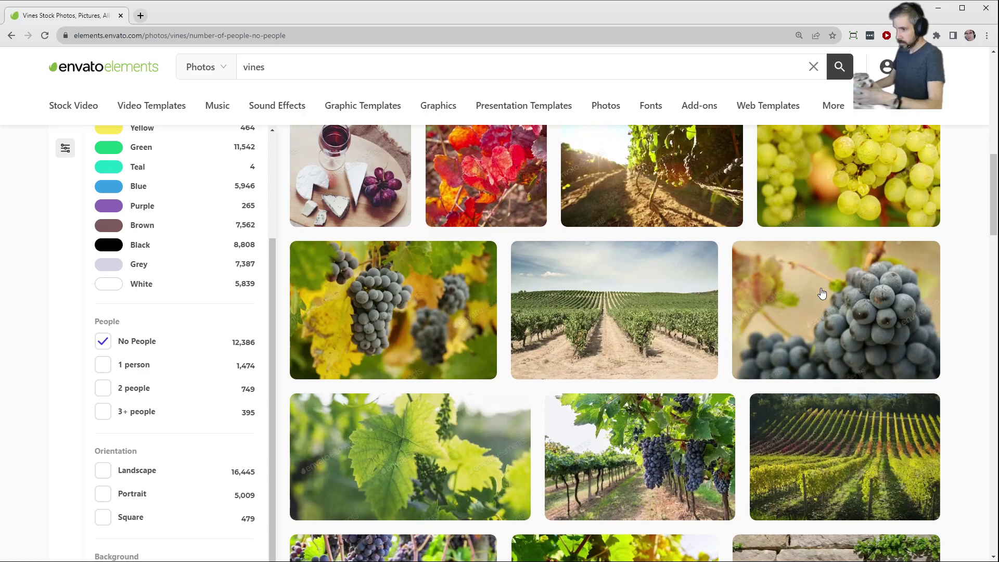
scroll(821, 293, "down", 4)
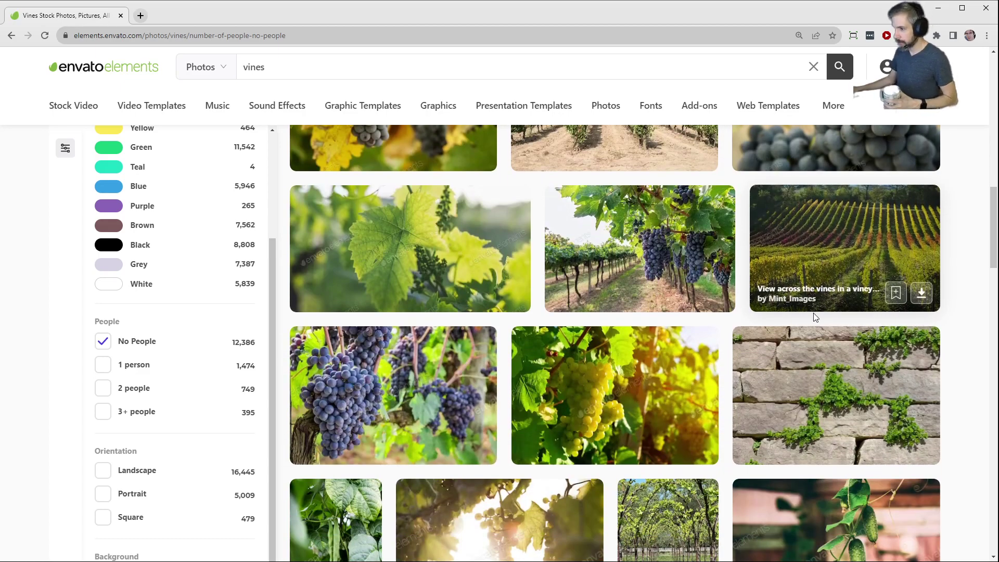
scroll(814, 316, "down", 5)
scroll(815, 318, "down", 4)
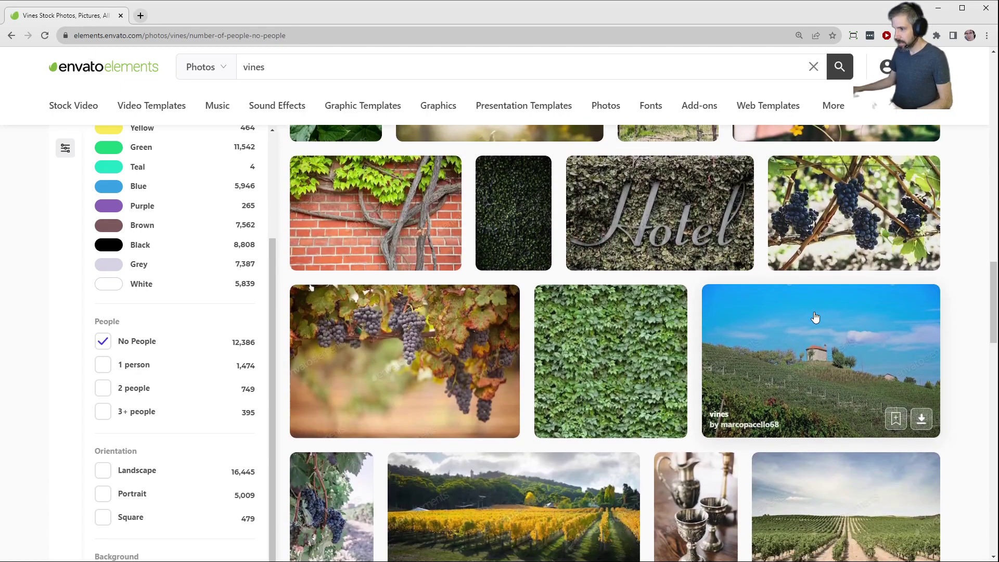
scroll(814, 318, "down", 4)
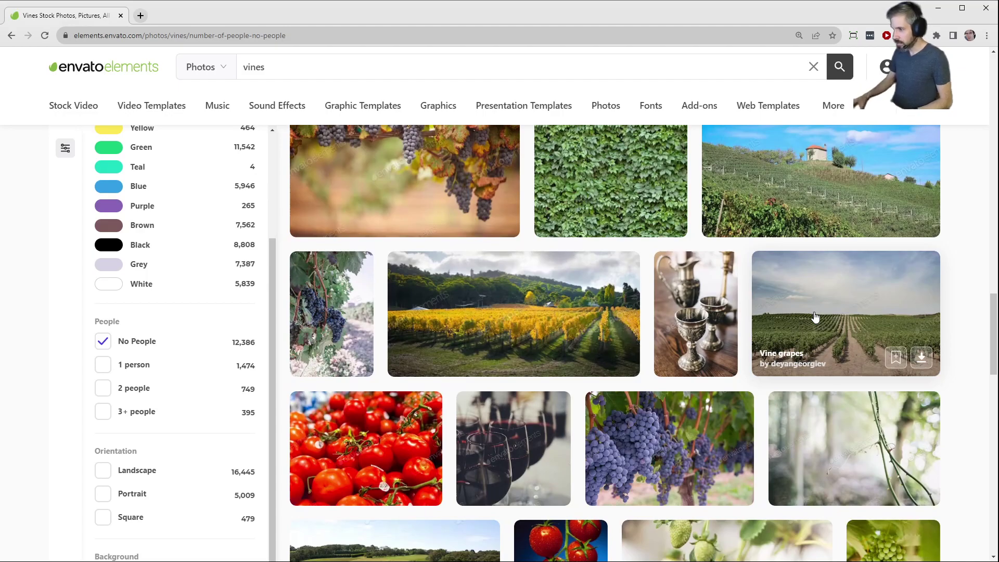
scroll(815, 316, "down", 5)
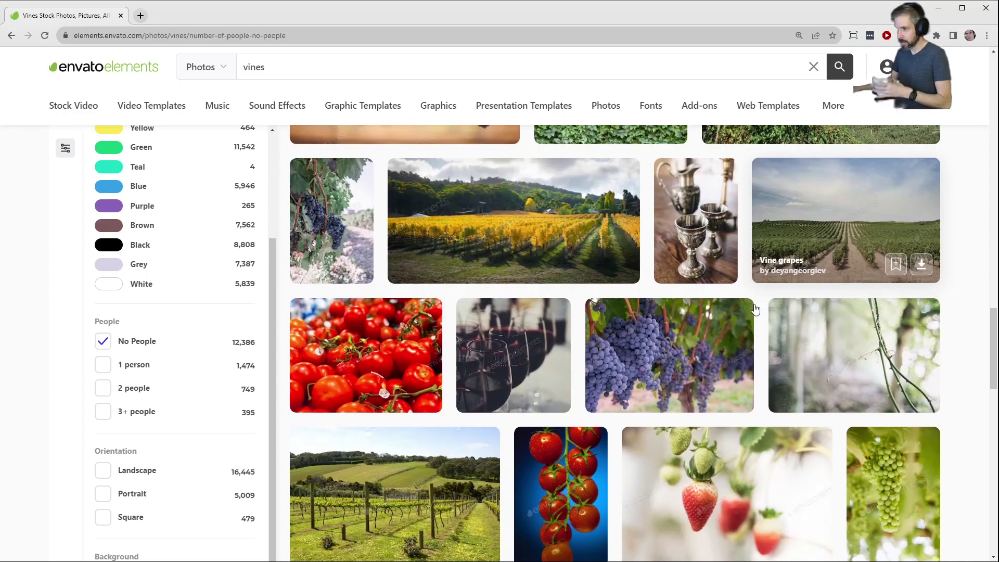
scroll(755, 309, "down", 4)
scroll(754, 309, "down", 9)
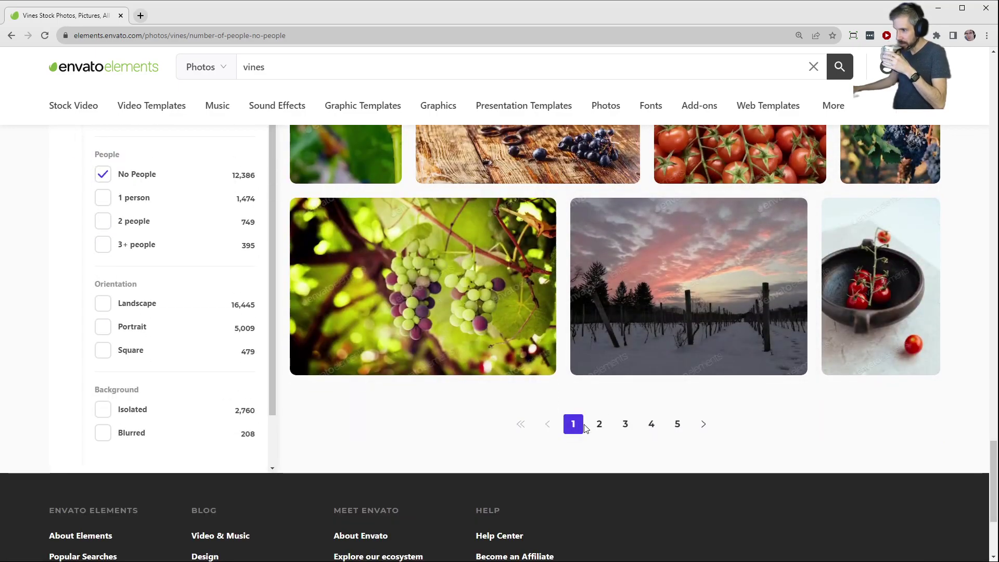
left_click(599, 424)
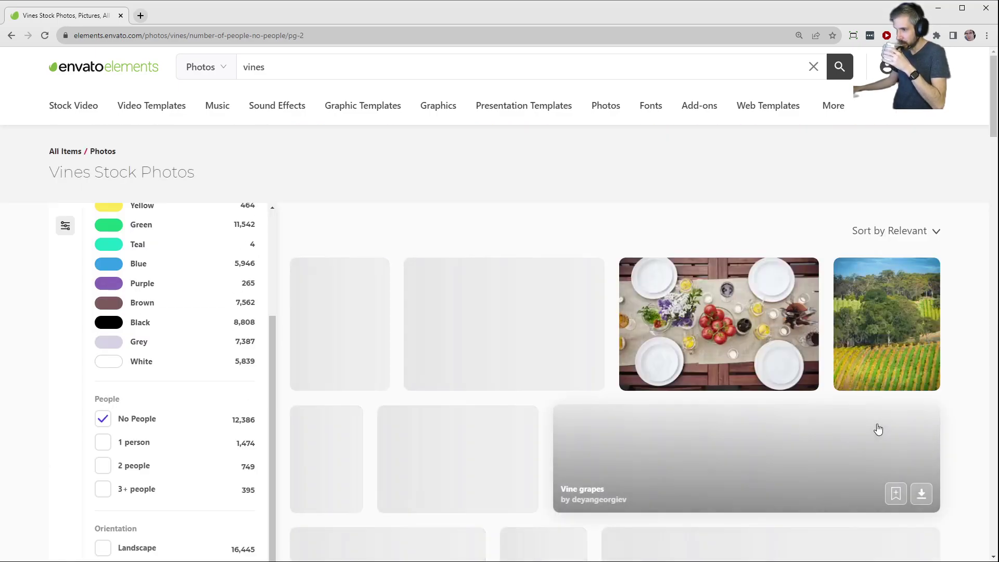
- Browse page 2 of the vine photos and move to page 3
scroll(878, 429, "down", 1)
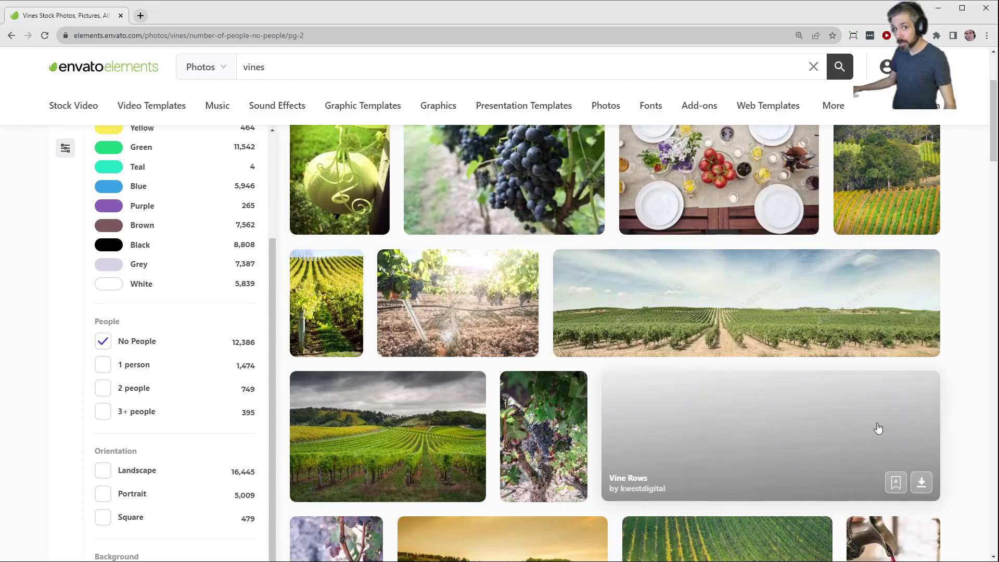
scroll(878, 429, "down", 7)
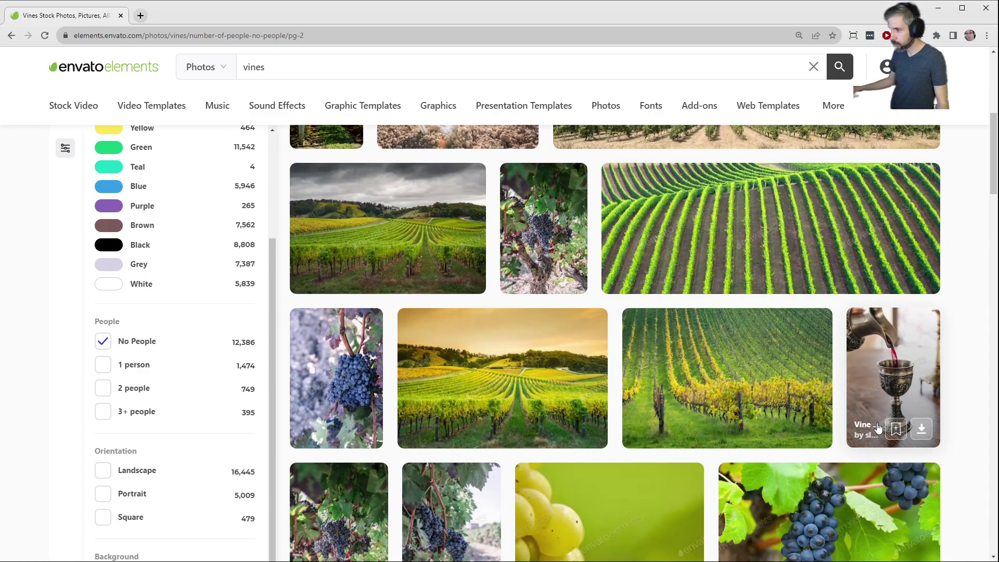
scroll(877, 428, "down", 10)
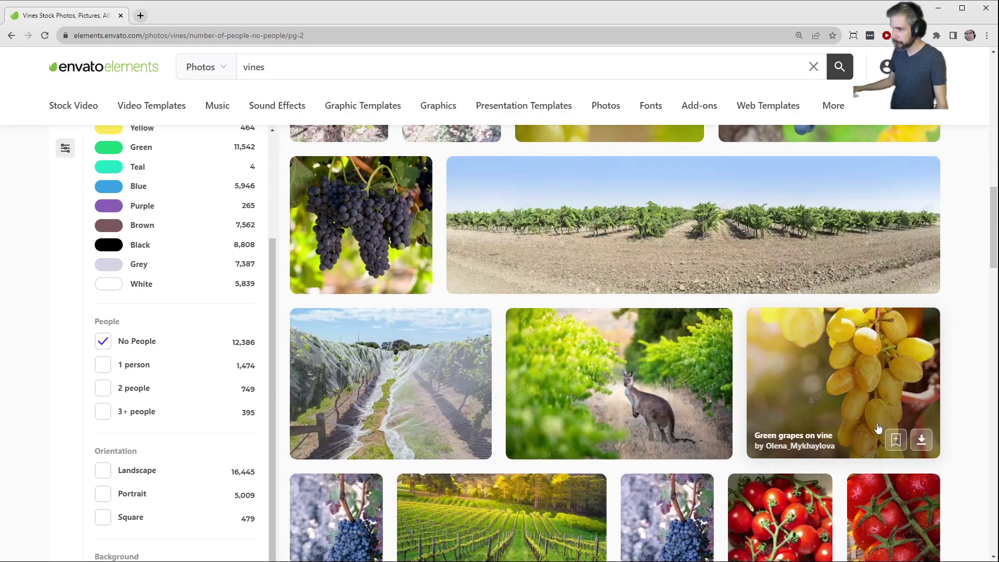
scroll(878, 429, "down", 7)
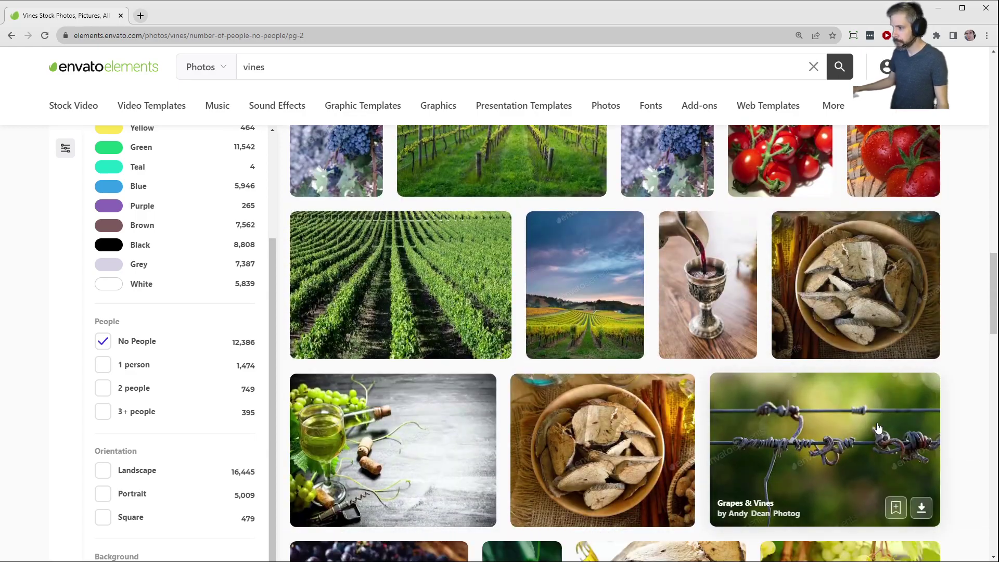
scroll(877, 428, "down", 3)
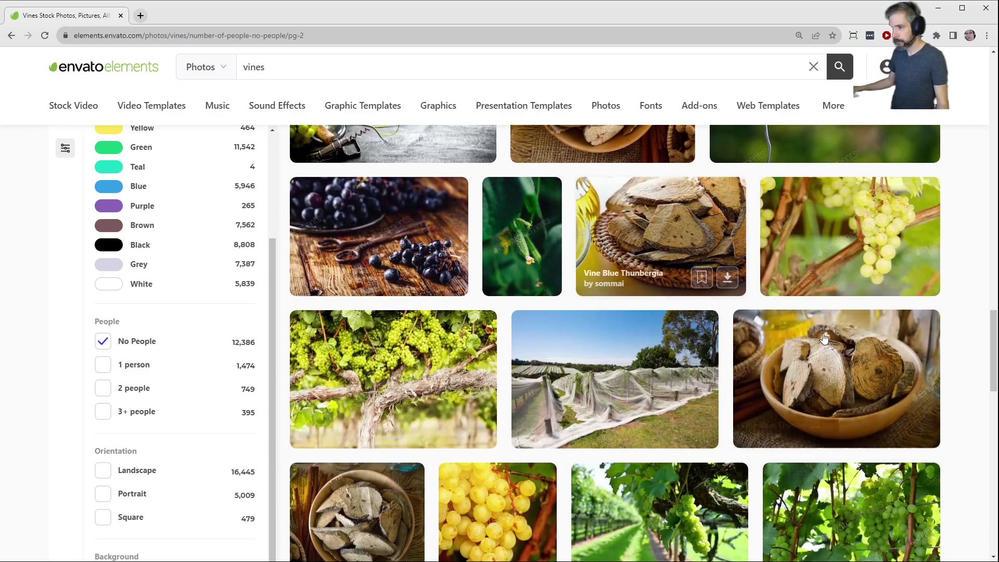
scroll(898, 339, "down", 11)
scroll(897, 338, "down", 3)
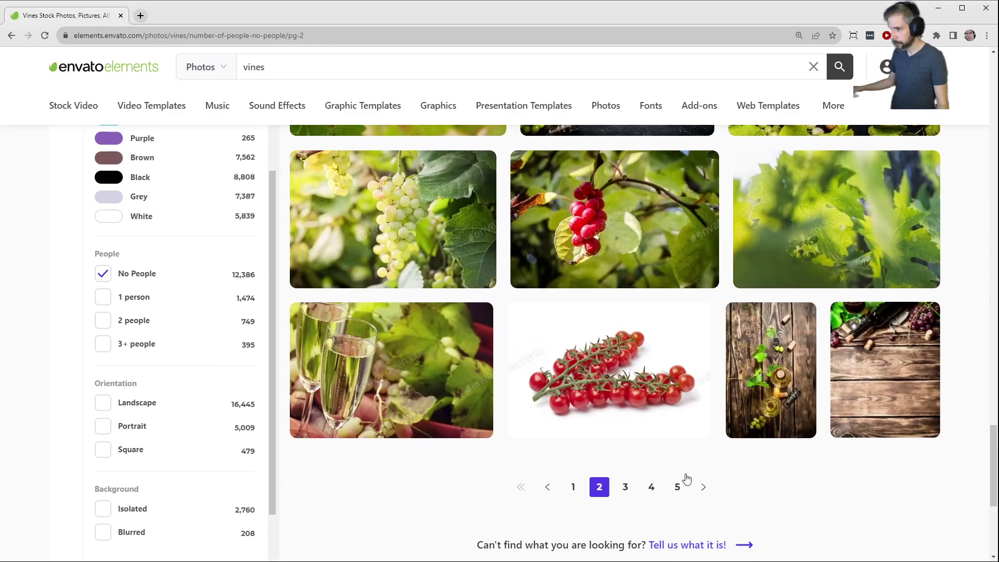
left_click(624, 486)
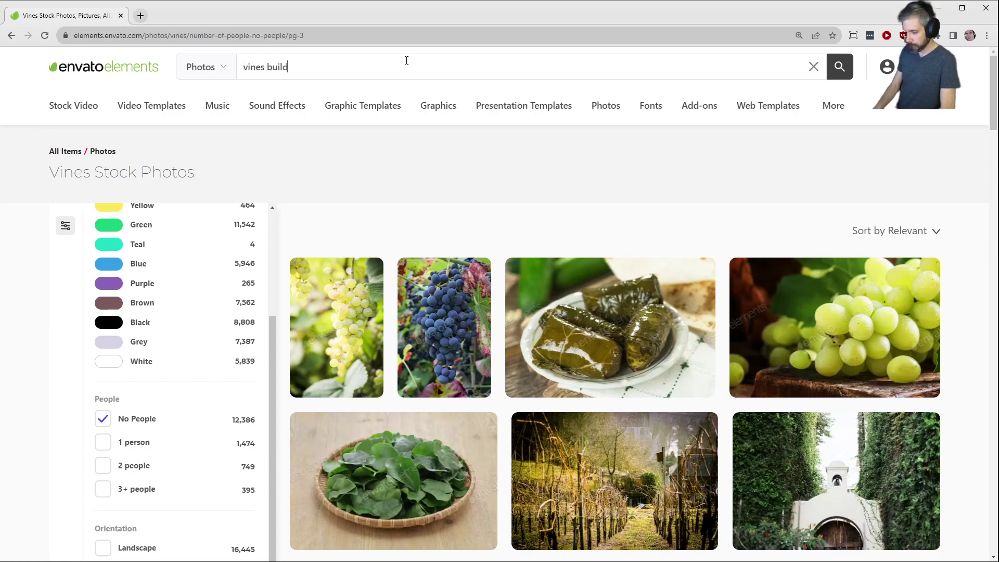
- Search for 'vines building' and open the Vines on a white wall photo in a new tab
type("ing")
key("Return")
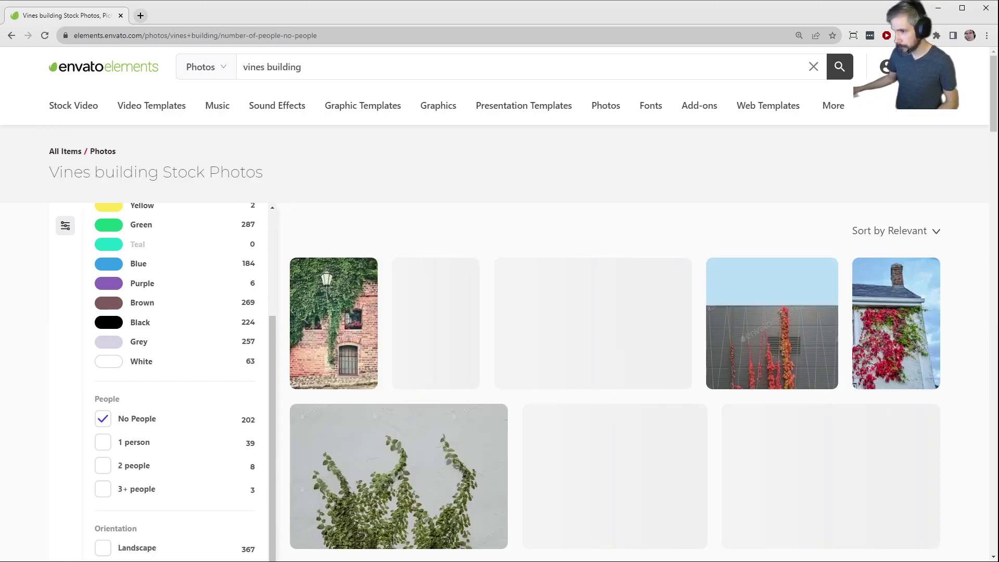
scroll(713, 281, "down", 4)
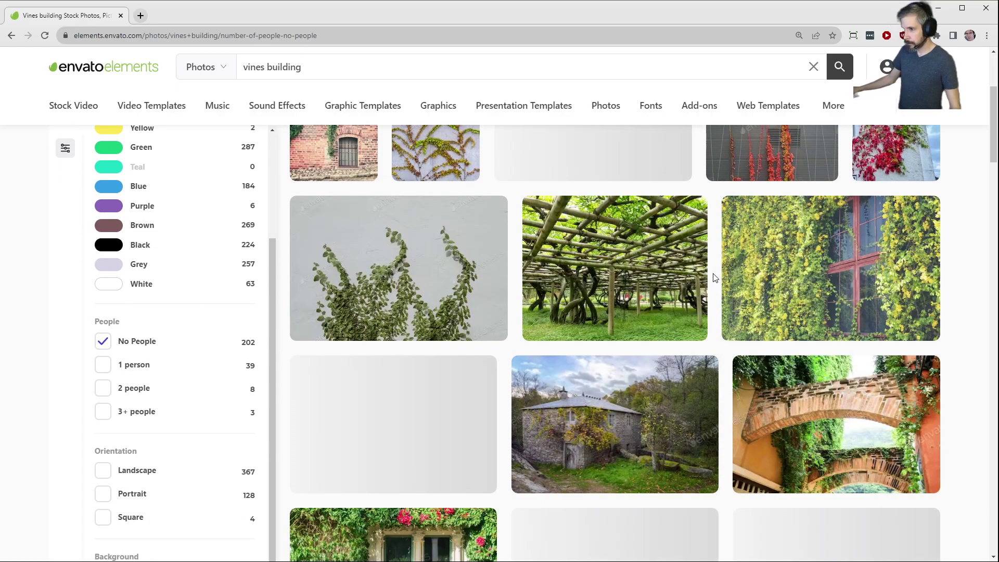
middle_click(411, 266)
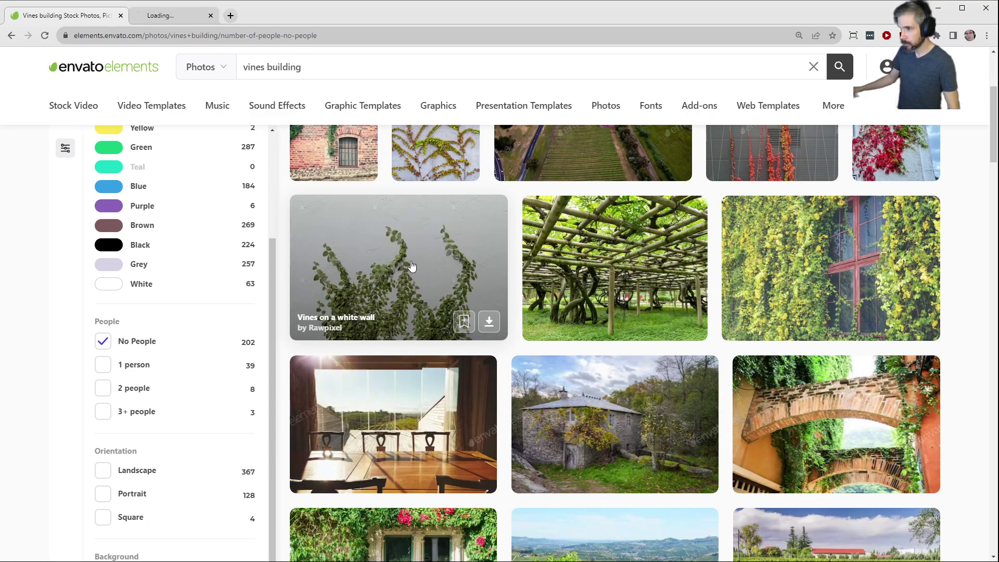
- Open the grey ivy-covered wall and cement background photos in new tabs
scroll(411, 264, "down", 4)
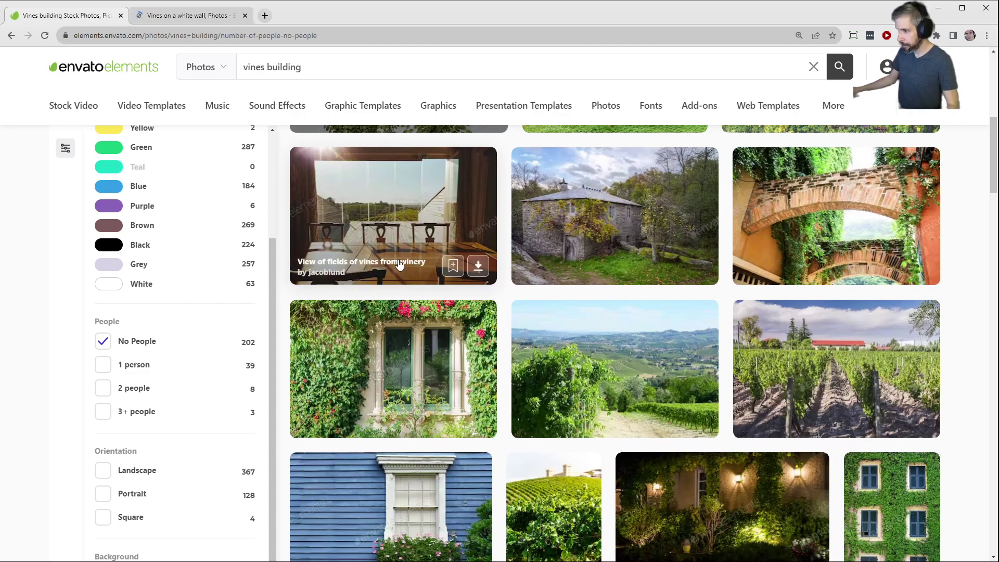
scroll(400, 264, "down", 5)
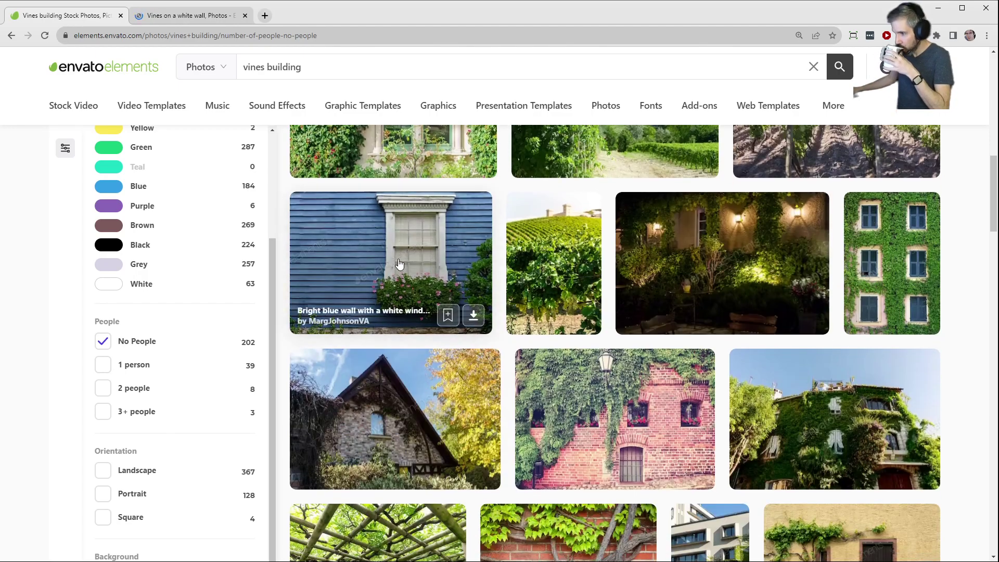
scroll(399, 264, "down", 4)
scroll(401, 260, "down", 4)
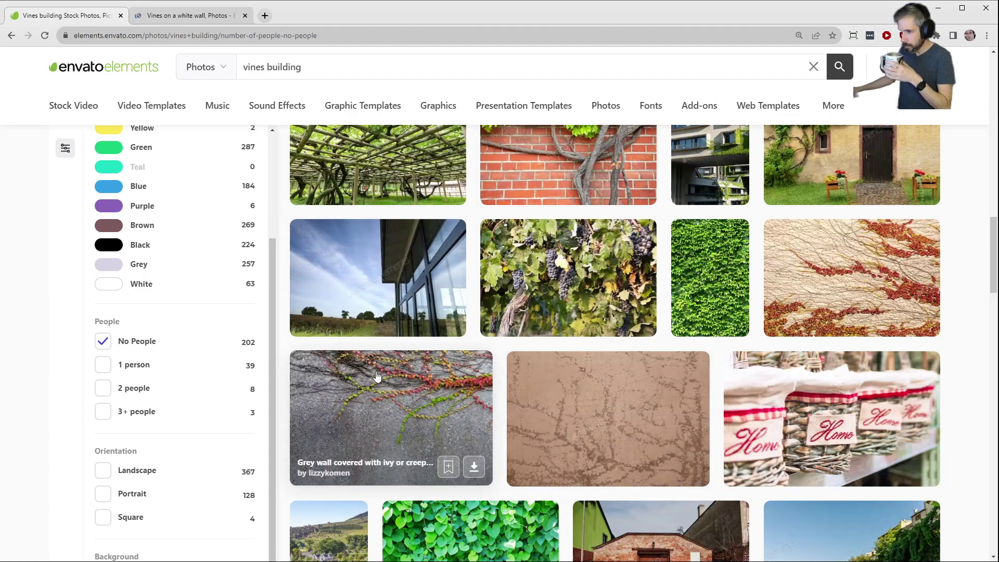
middle_click(388, 379)
middle_click(631, 410)
- Scroll through the rest of the first results page and go to page 2
scroll(631, 410, "down", 4)
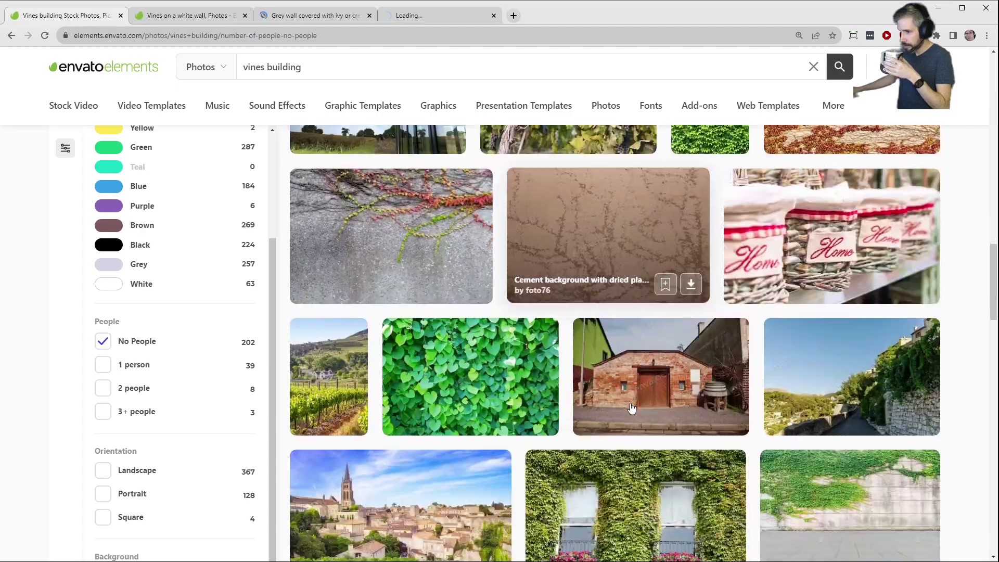
scroll(610, 396, "down", 3)
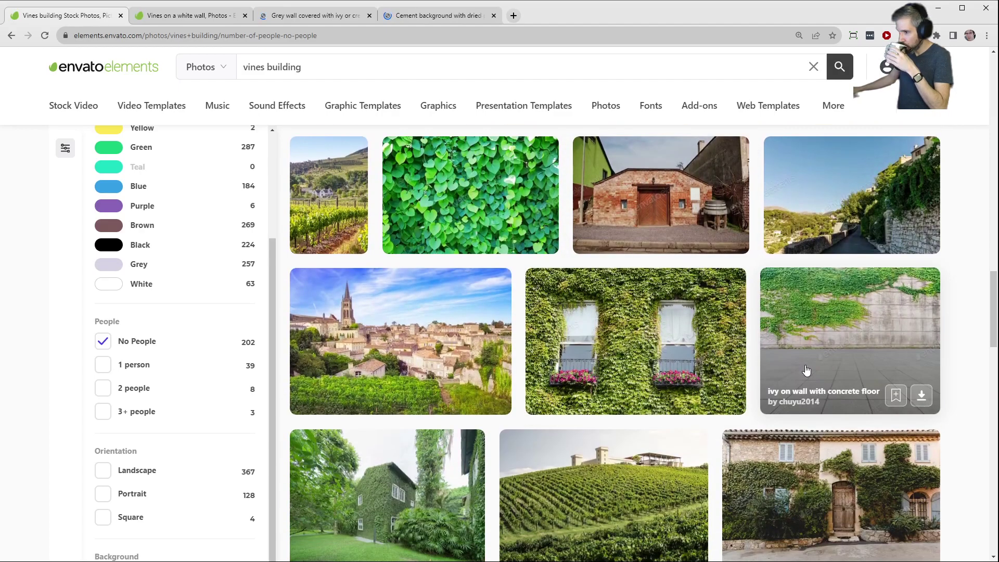
scroll(802, 367, "down", 1)
scroll(802, 367, "down", 7)
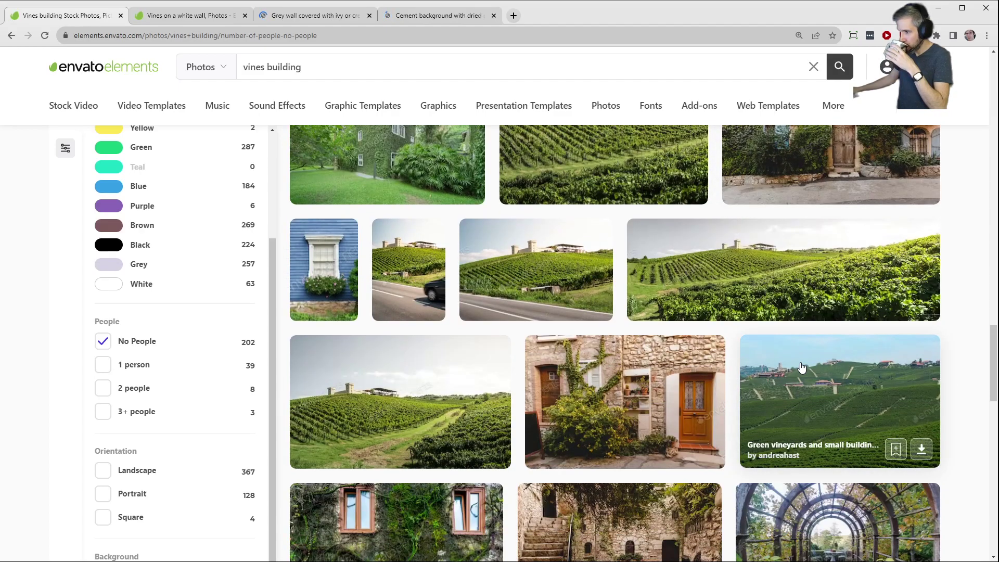
scroll(802, 367, "down", 3)
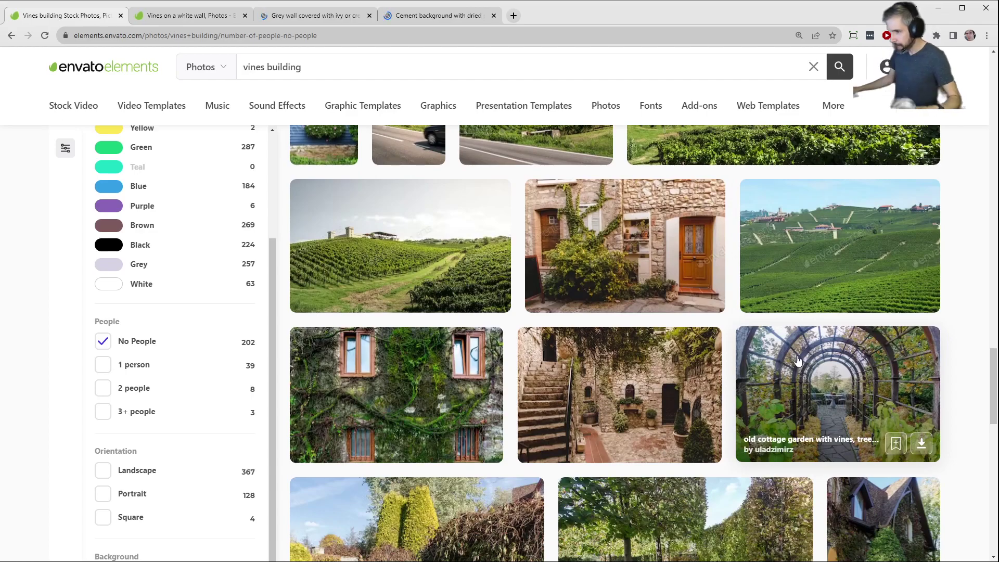
scroll(799, 363, "down", 1)
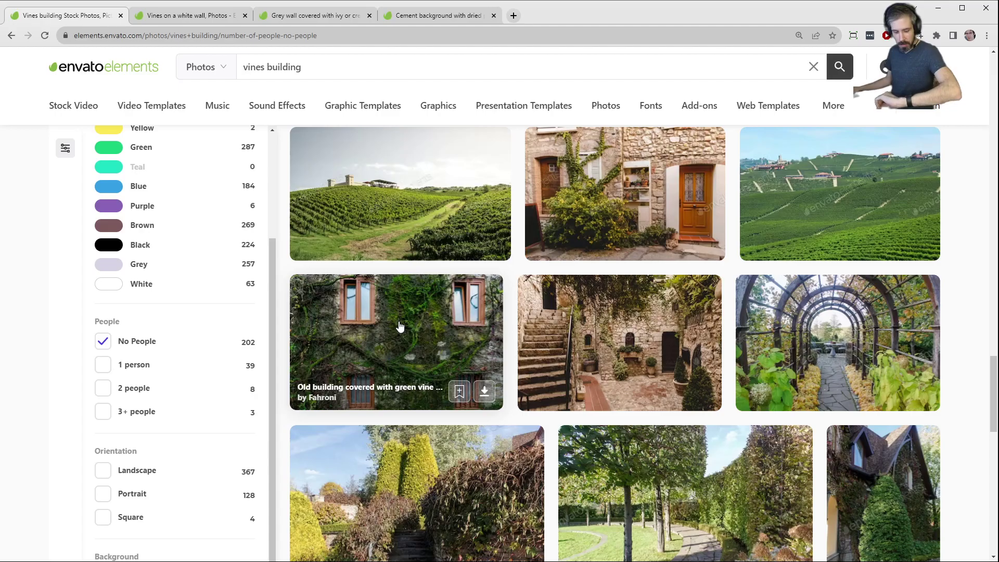
scroll(400, 327, "down", 3)
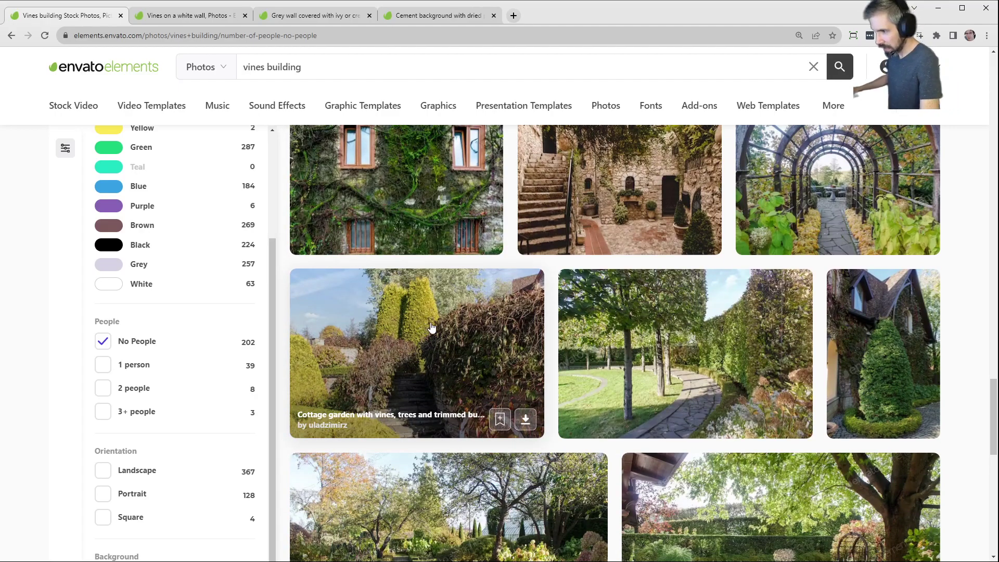
scroll(515, 325, "down", 4)
scroll(617, 294, "down", 3)
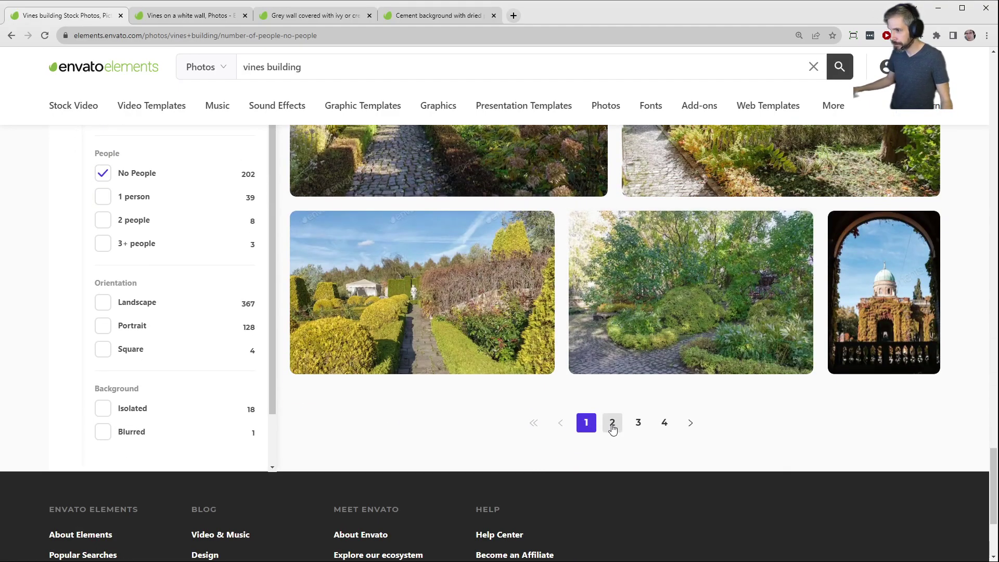
left_click(612, 422)
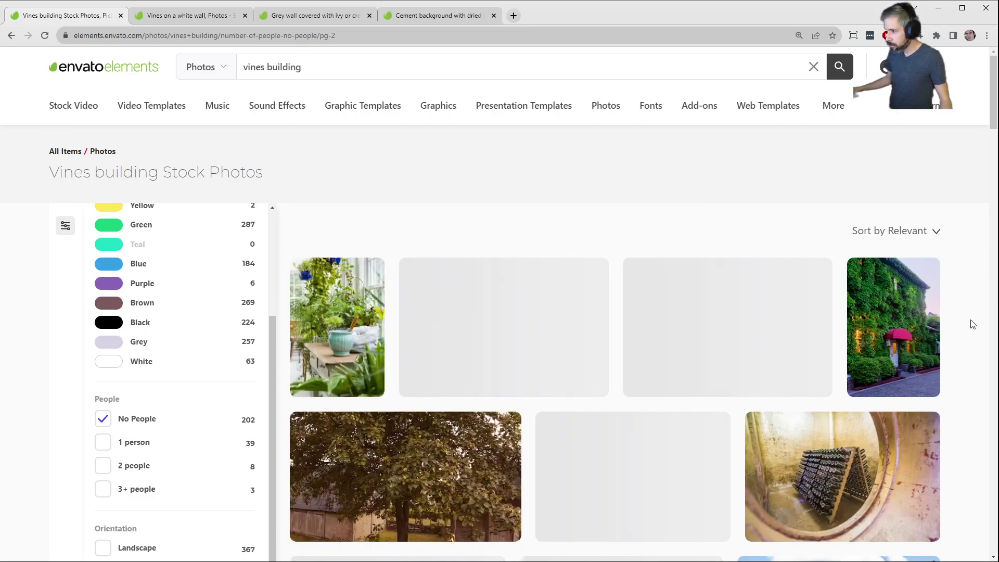
- Browse page 2 of the 'vines building' photos and move to page 3
scroll(968, 327, "down", 7)
scroll(972, 324, "down", 7)
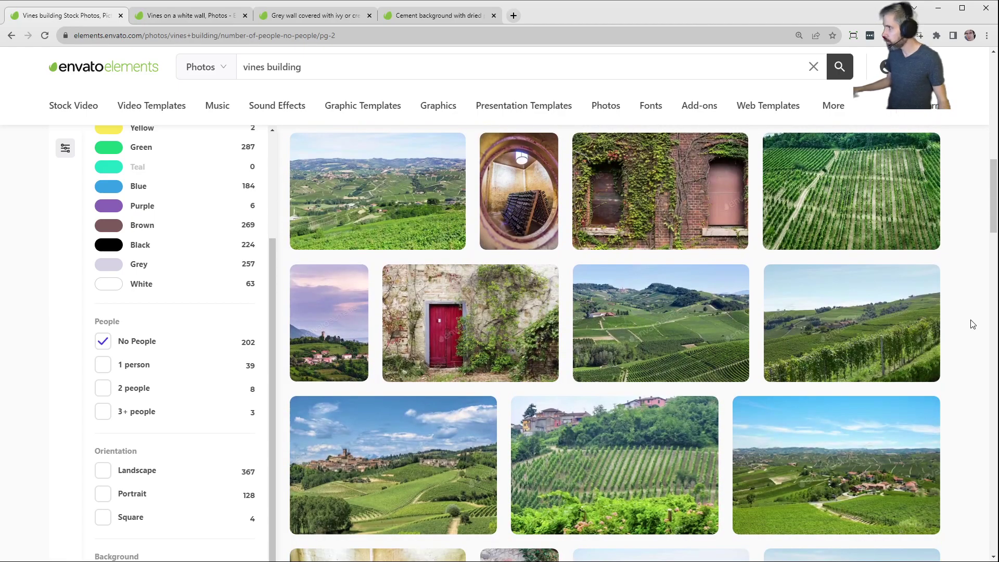
scroll(972, 324, "down", 4)
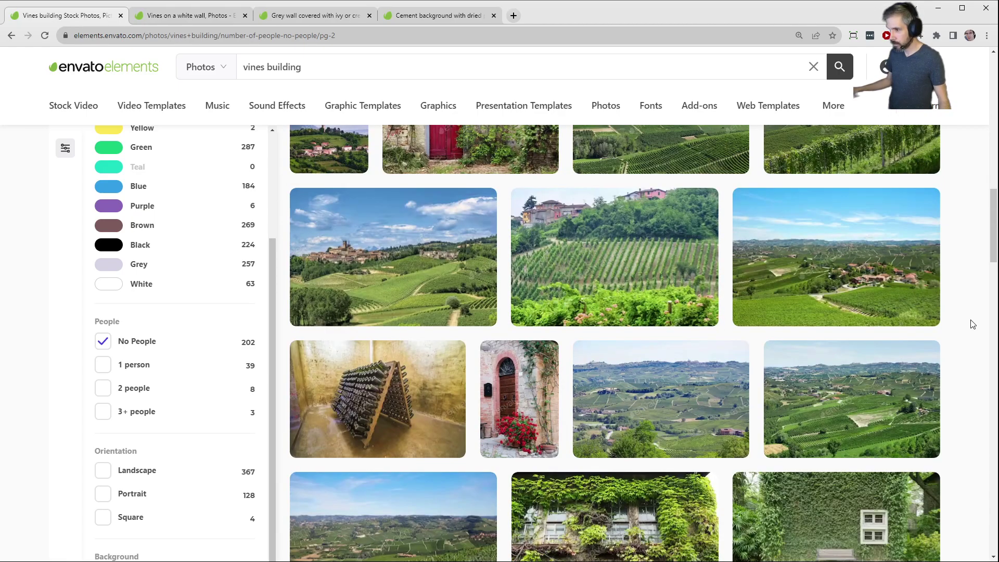
scroll(972, 324, "down", 5)
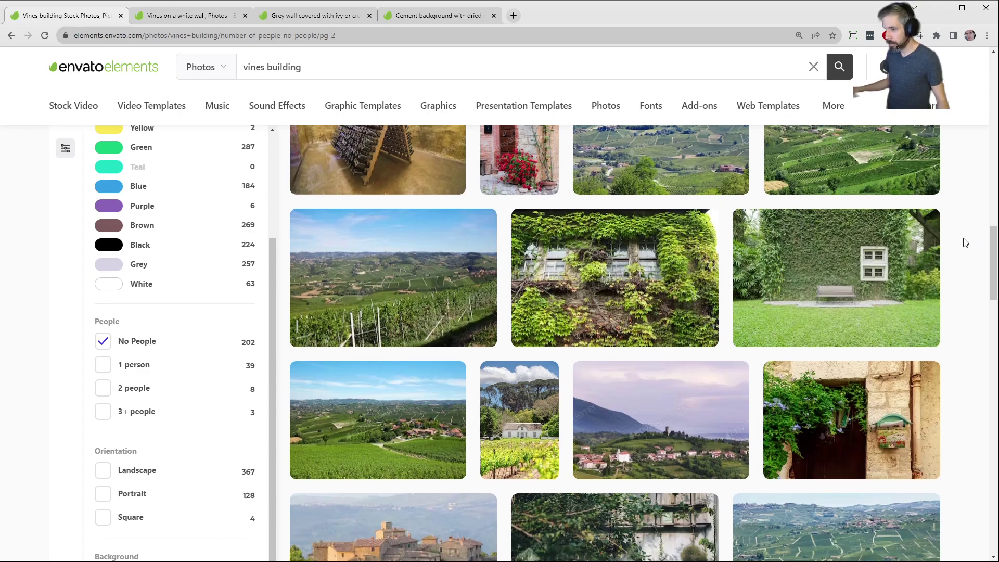
scroll(965, 243, "down", 3)
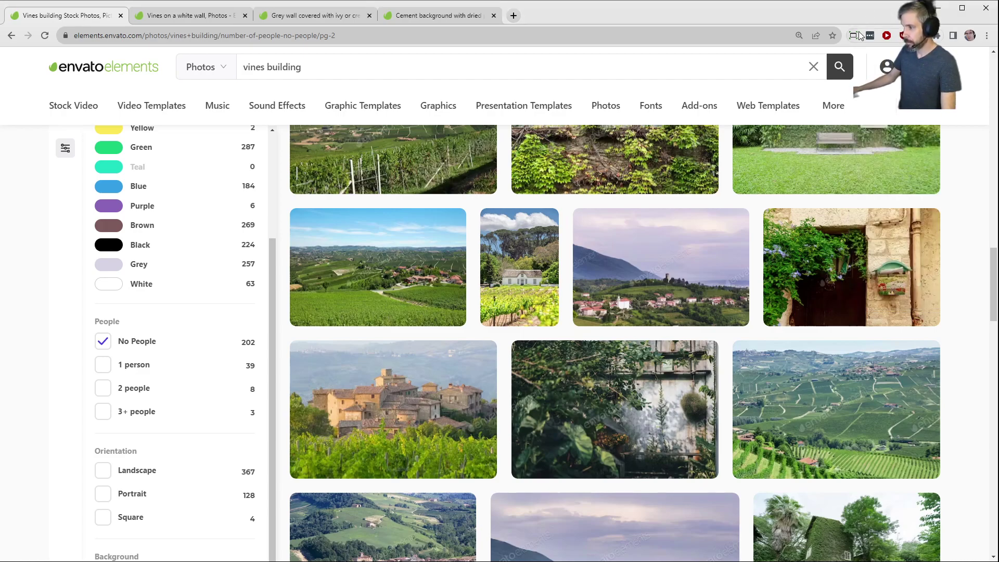
scroll(669, 372, "down", 2)
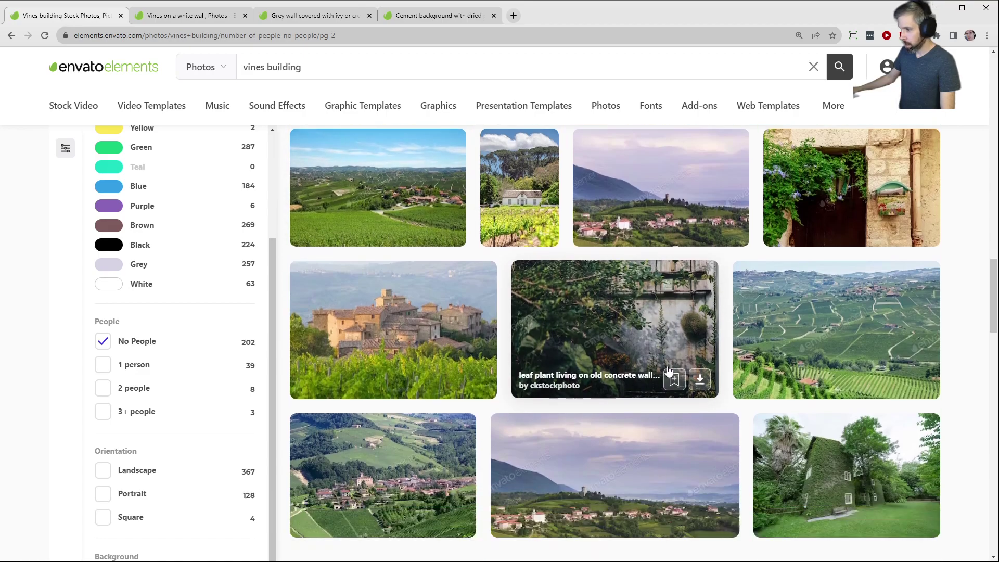
scroll(669, 371, "down", 4)
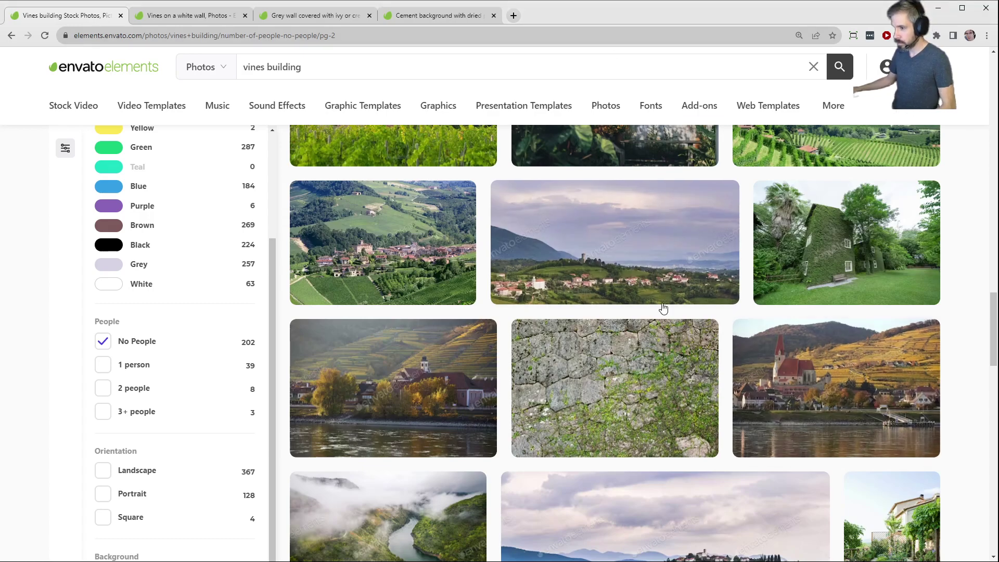
scroll(662, 308, "down", 7)
scroll(664, 307, "down", 5)
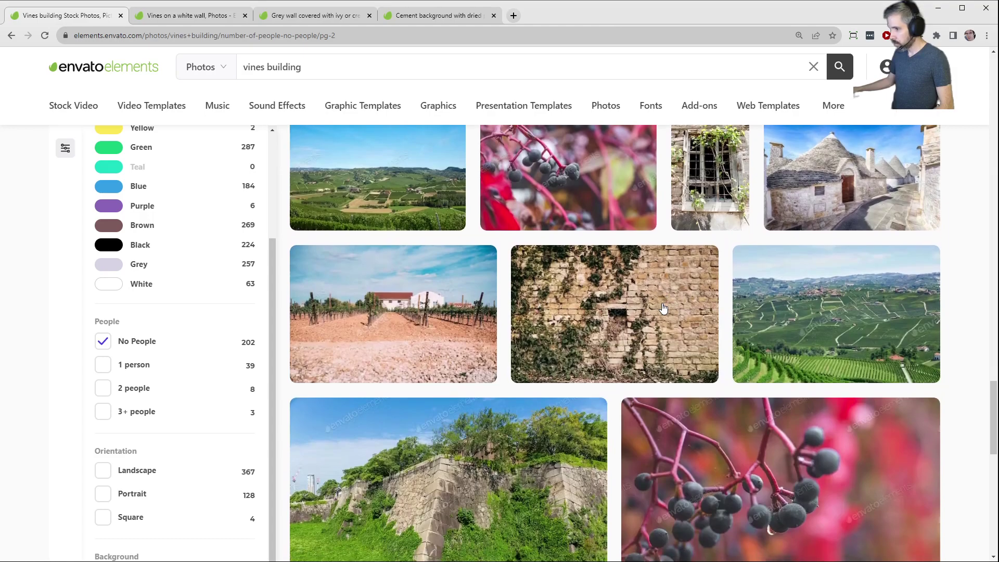
scroll(674, 301, "down", 4)
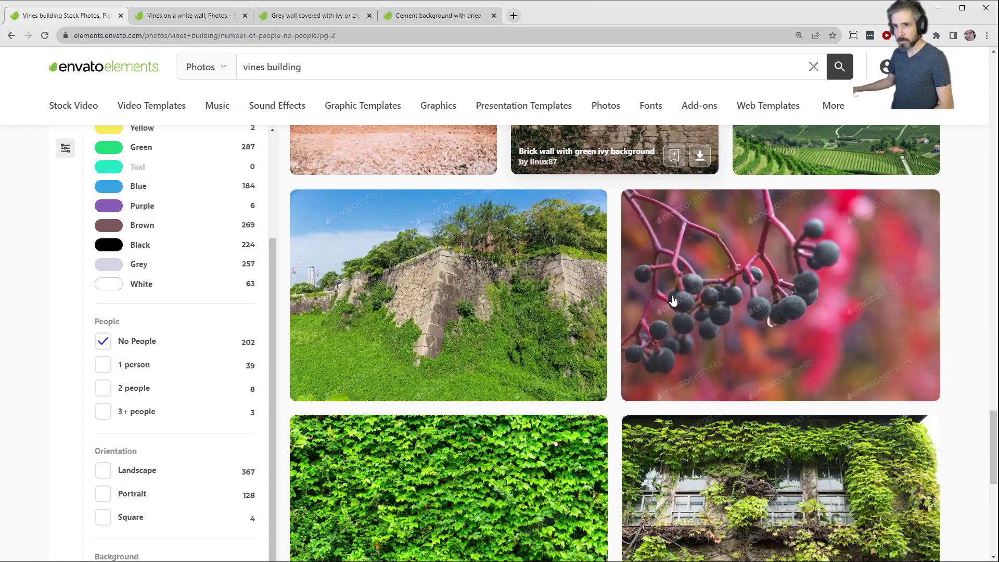
scroll(612, 318, "down", 3)
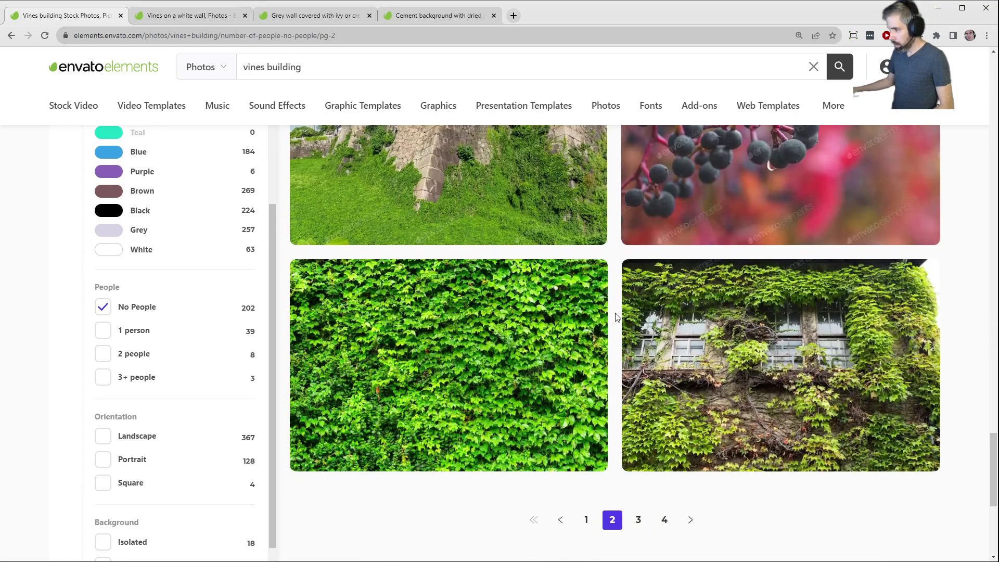
left_click(638, 519)
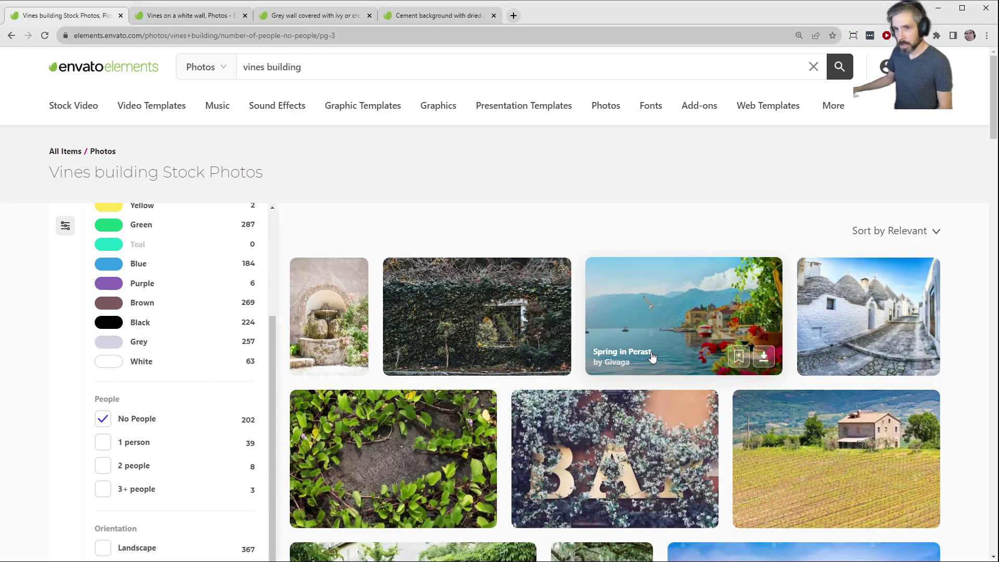
- Browse page 3, then move to page 4 and scroll to its bottom
scroll(655, 352, "down", 6)
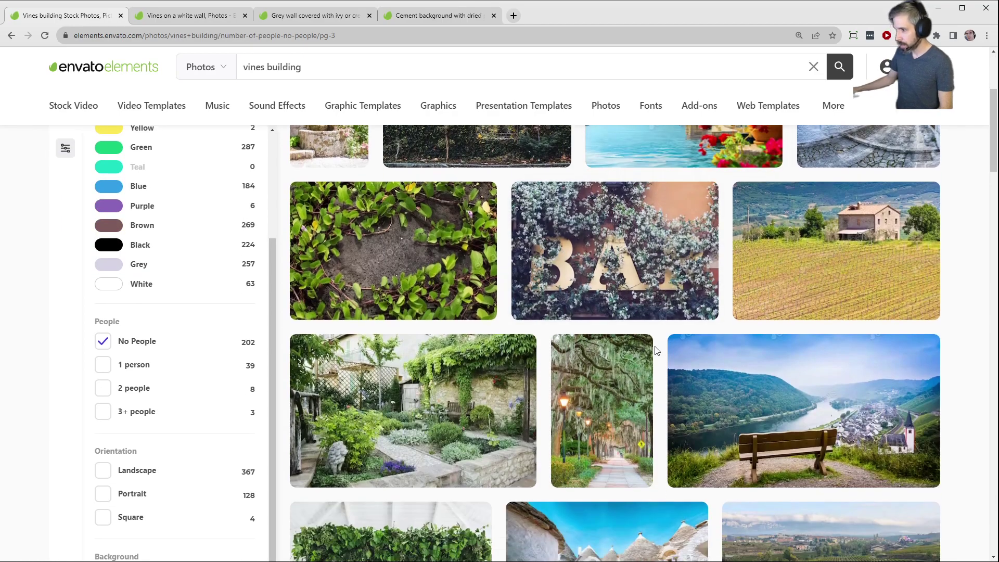
scroll(656, 351, "down", 3)
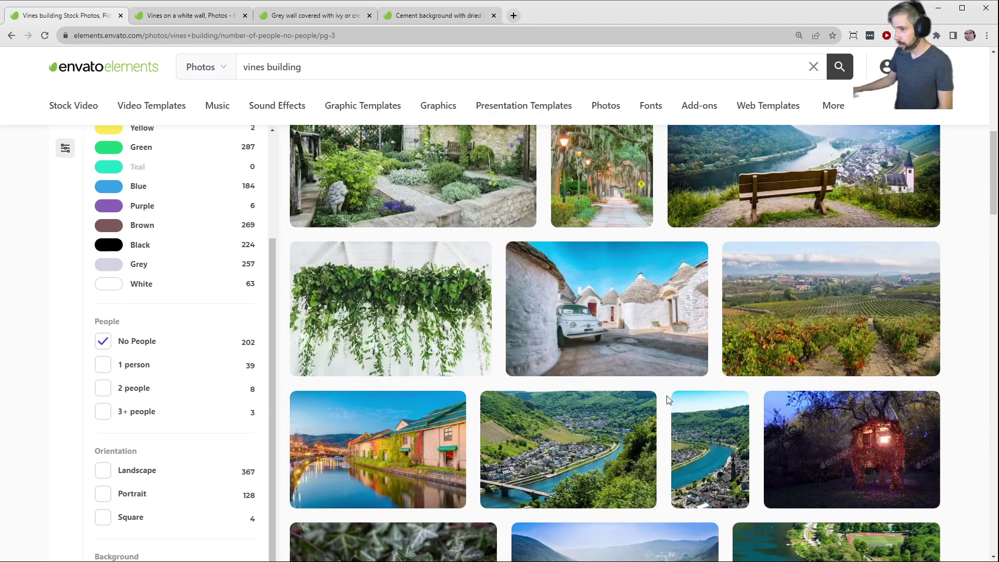
scroll(731, 385, "down", 3)
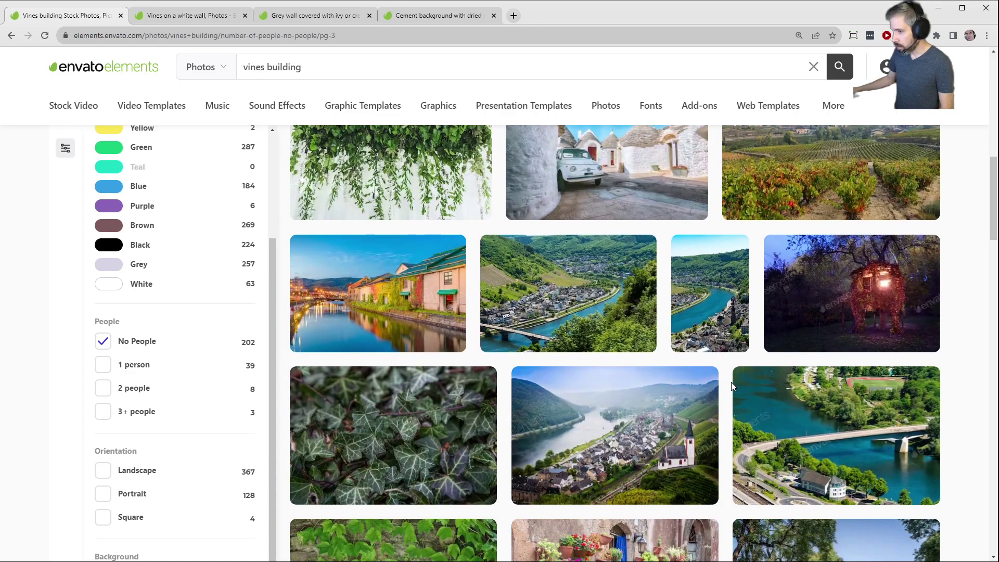
scroll(732, 385, "down", 3)
scroll(731, 385, "down", 3)
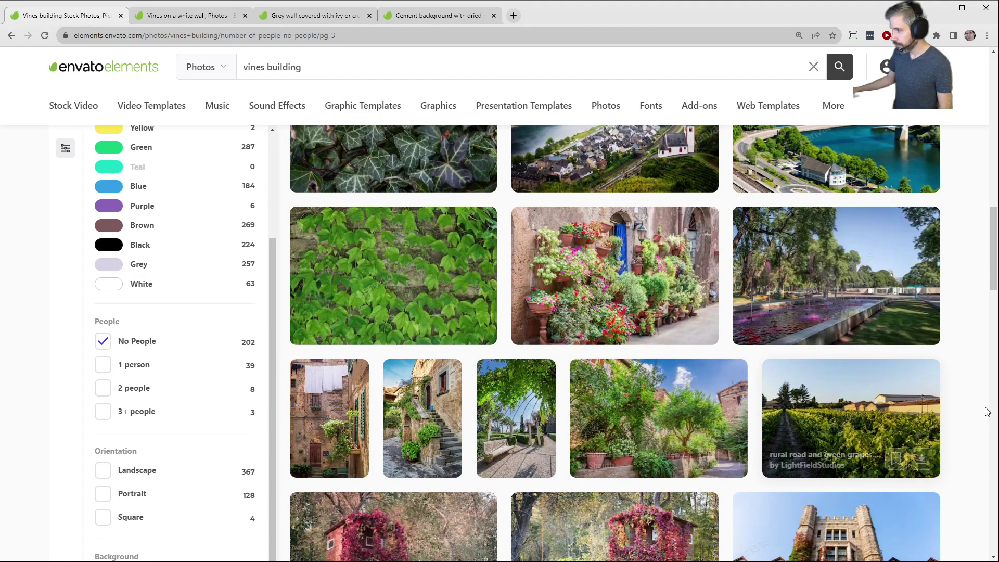
scroll(956, 403, "down", 6)
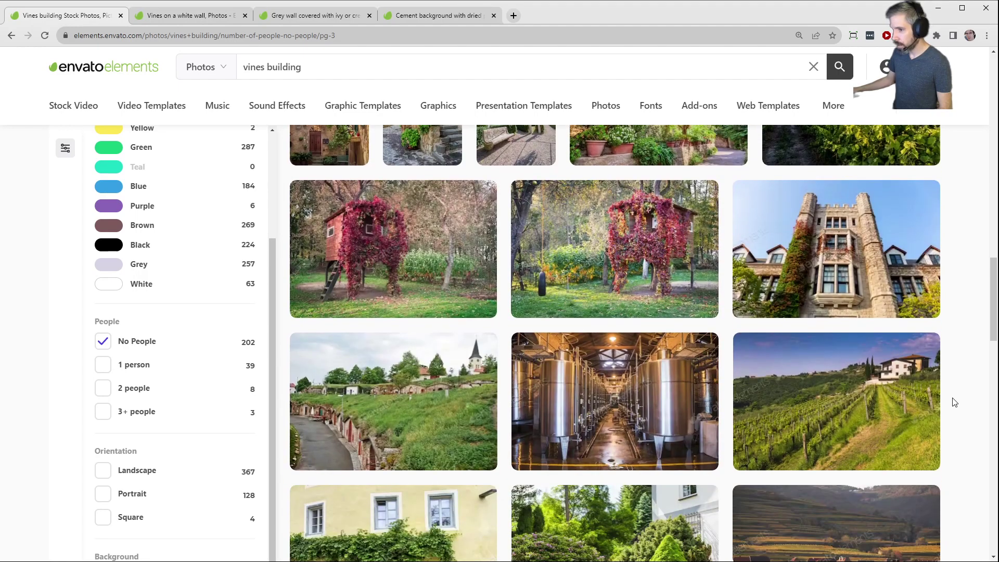
scroll(955, 402, "down", 3)
scroll(955, 402, "down", 3)
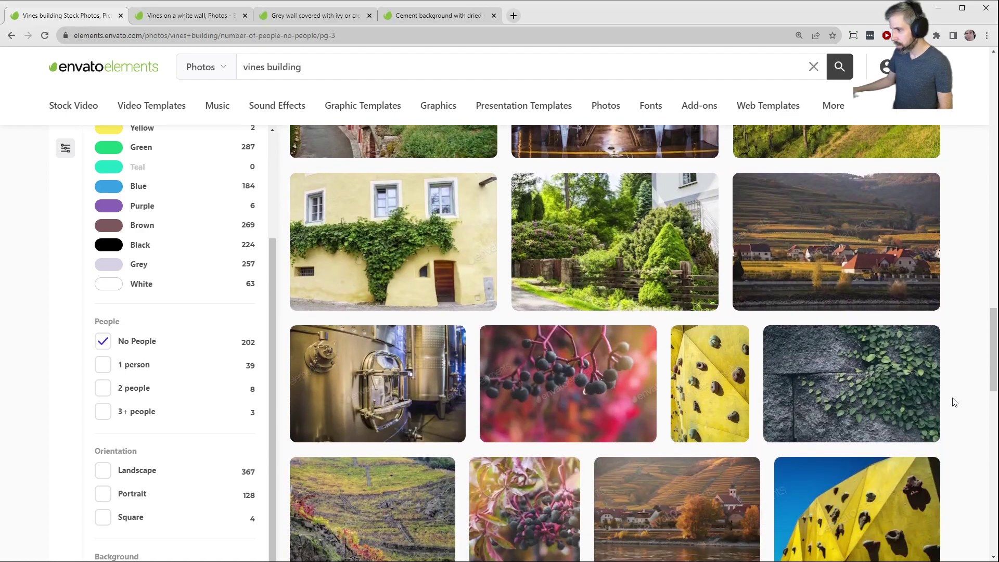
scroll(954, 402, "down", 3)
scroll(955, 402, "down", 3)
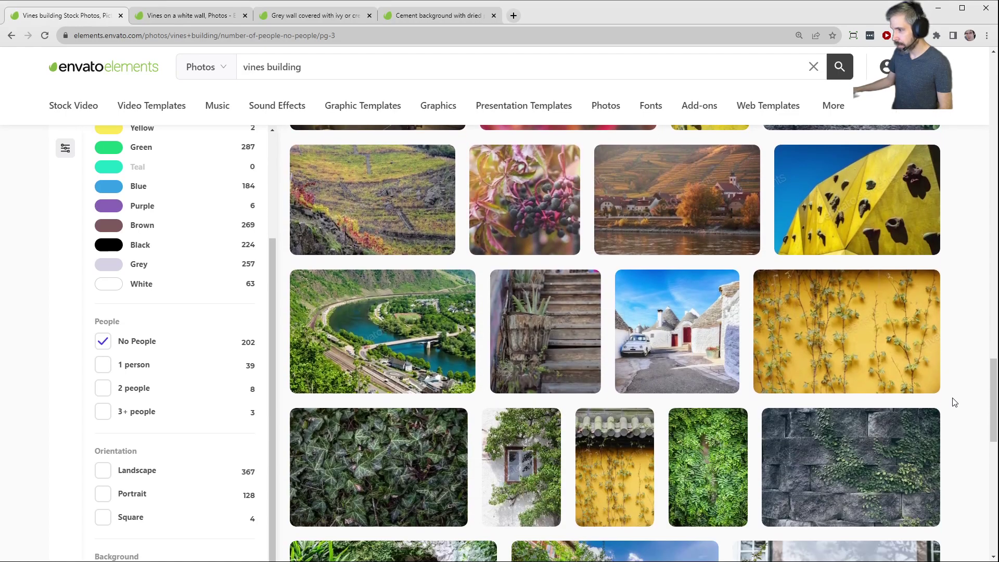
scroll(955, 402, "down", 7)
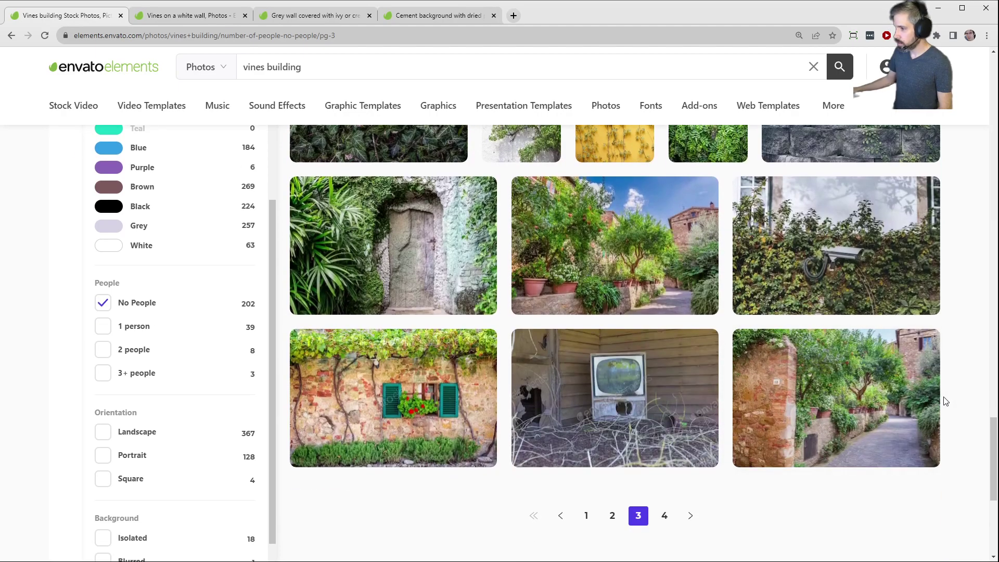
scroll(945, 401, "down", 3)
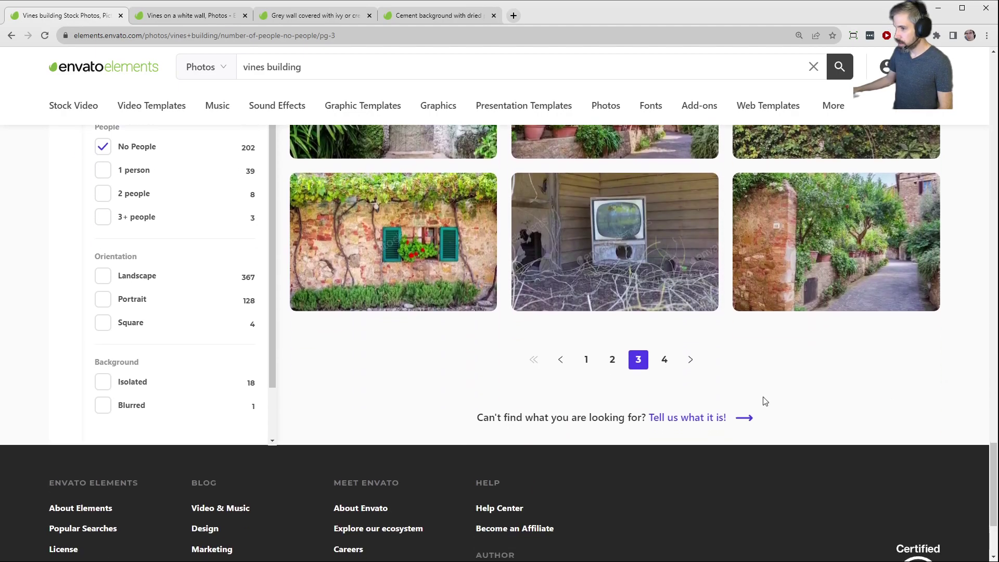
left_click(663, 359)
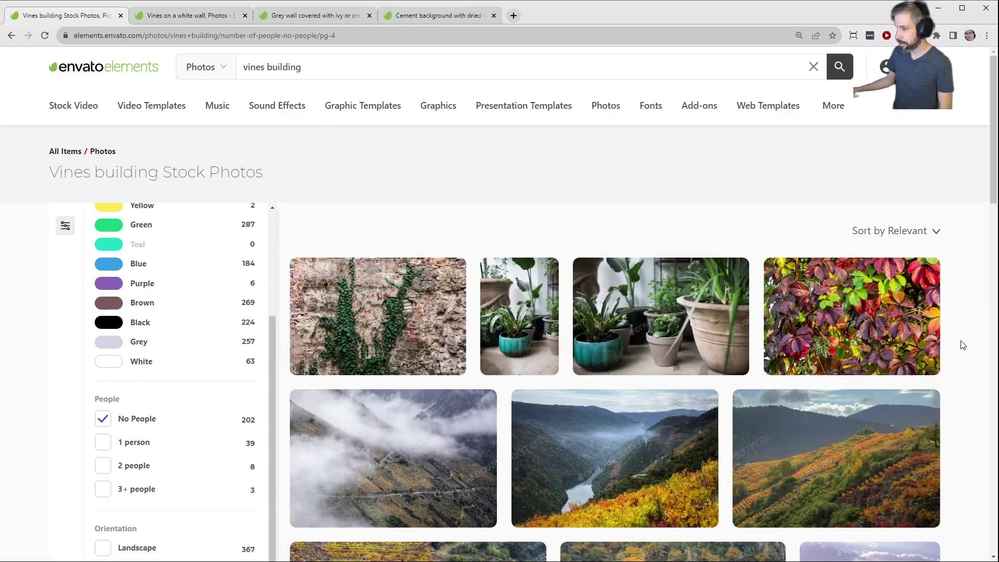
scroll(962, 345, "down", 10)
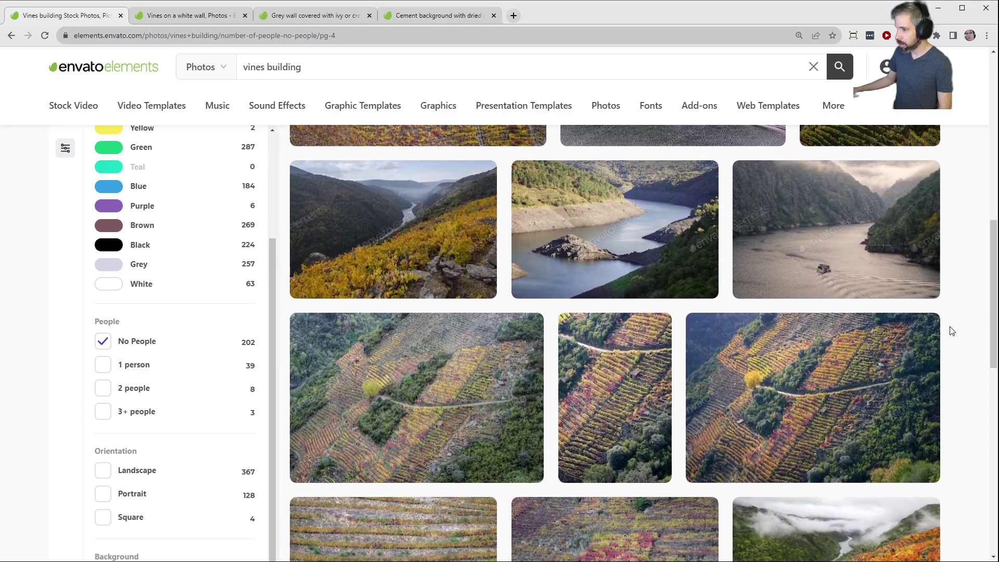
scroll(947, 331, "down", 8)
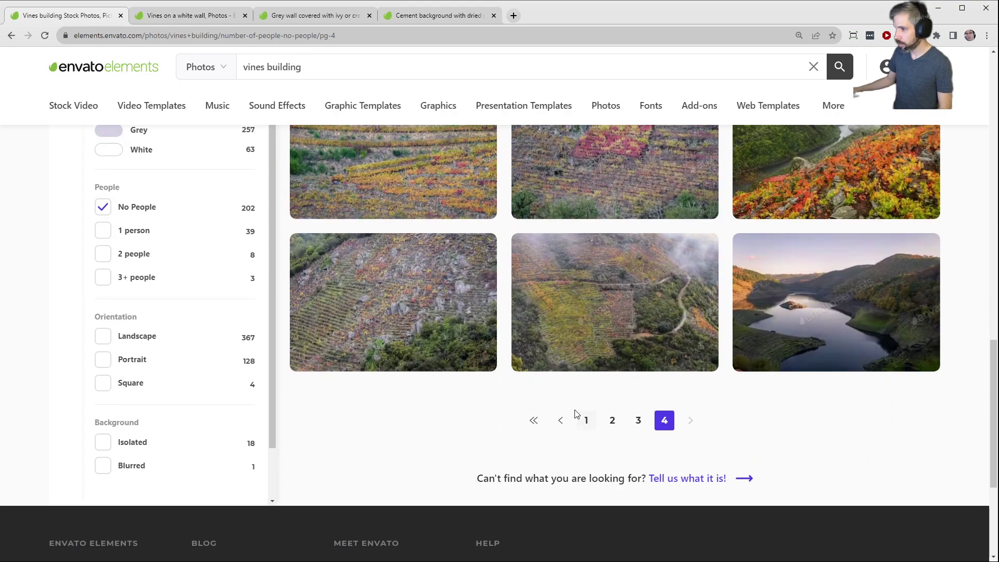
- Return to page 1 and open the concrete-wall vine and red Creeping Vine photos in new tabs
left_click(585, 420)
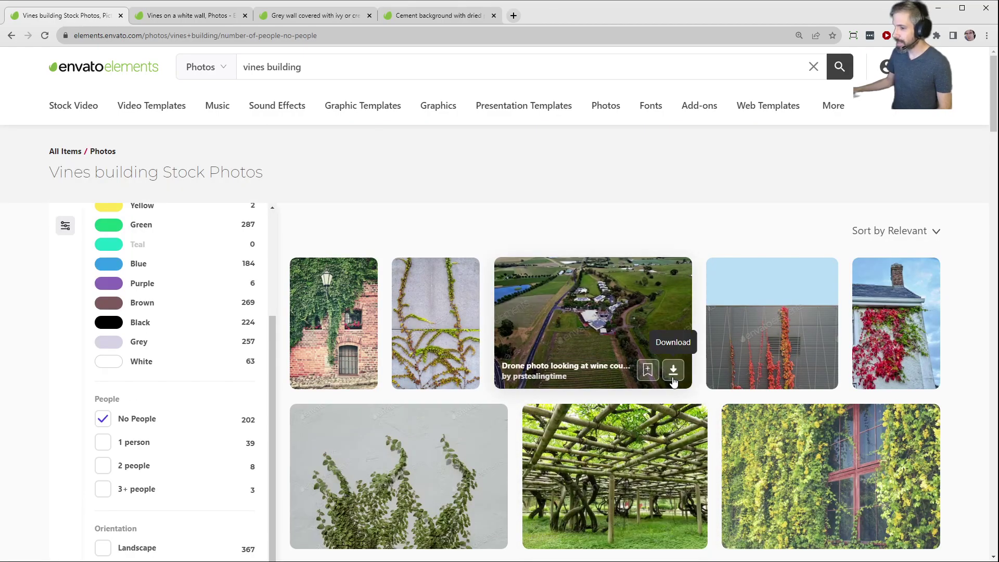
middle_click(432, 314)
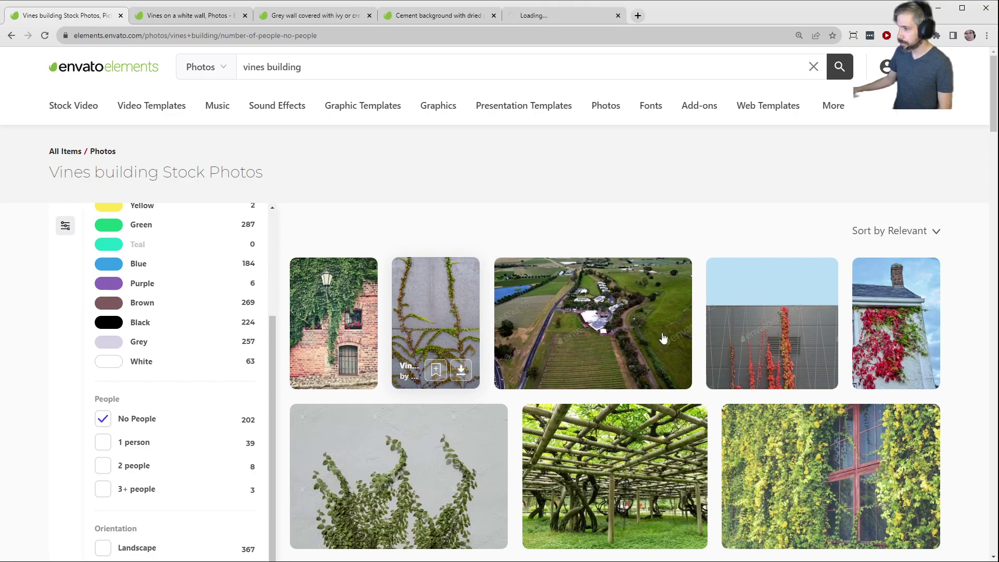
scroll(967, 386, "down", 2)
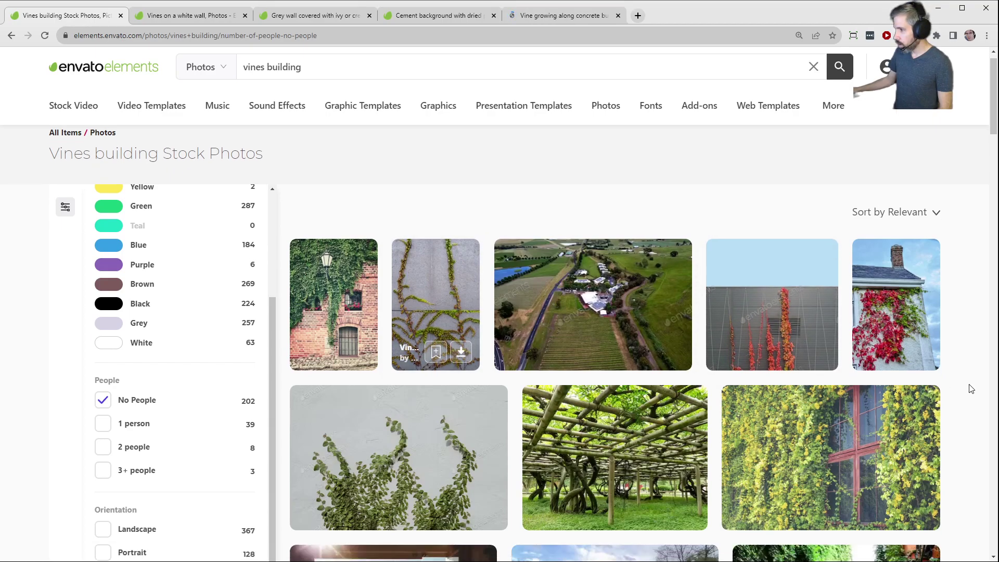
middle_click(902, 234)
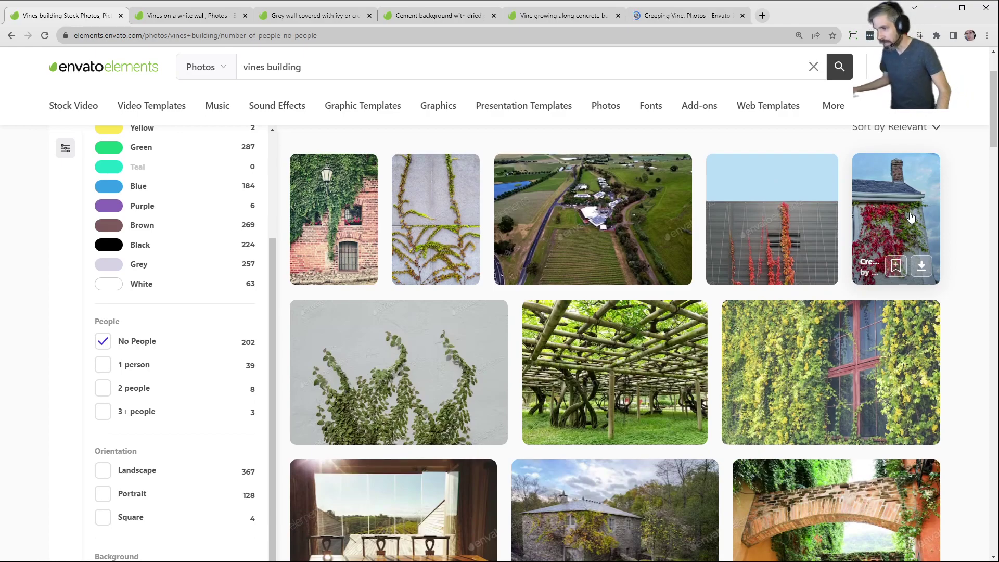
- Scroll through the remaining page 1 results of ivy facades and garden paths
scroll(910, 217, "down", 7)
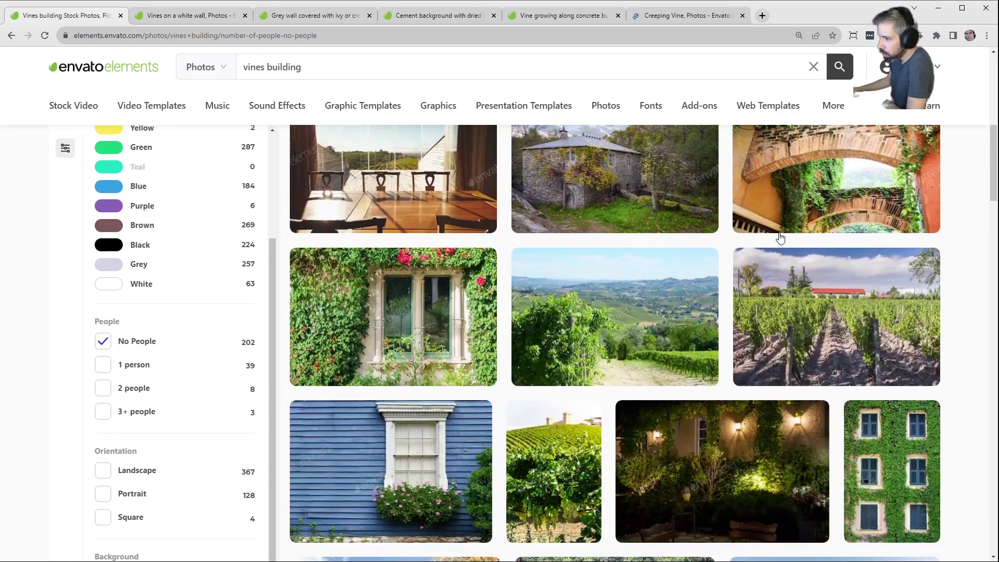
scroll(781, 238, "down", 3)
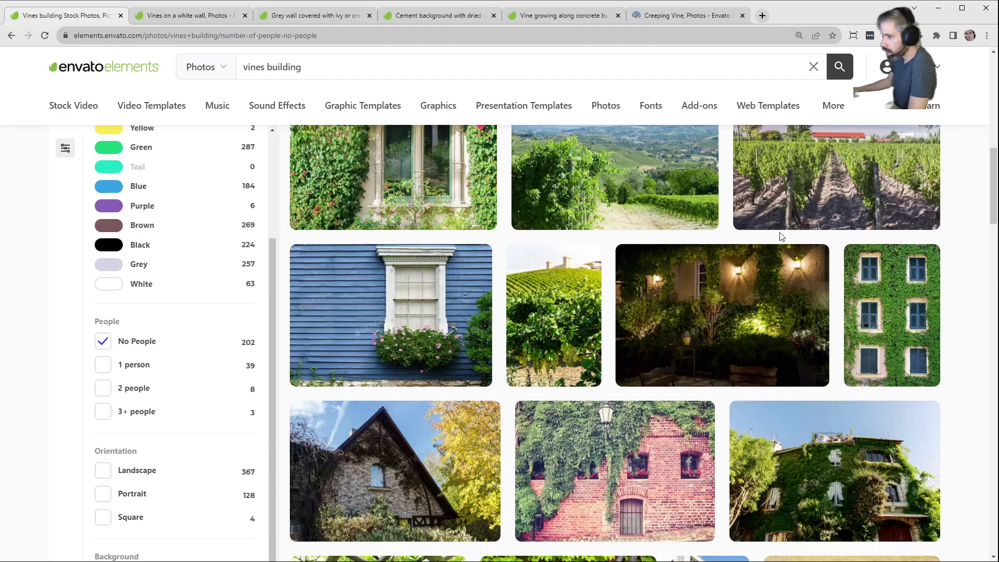
scroll(780, 237, "down", 14)
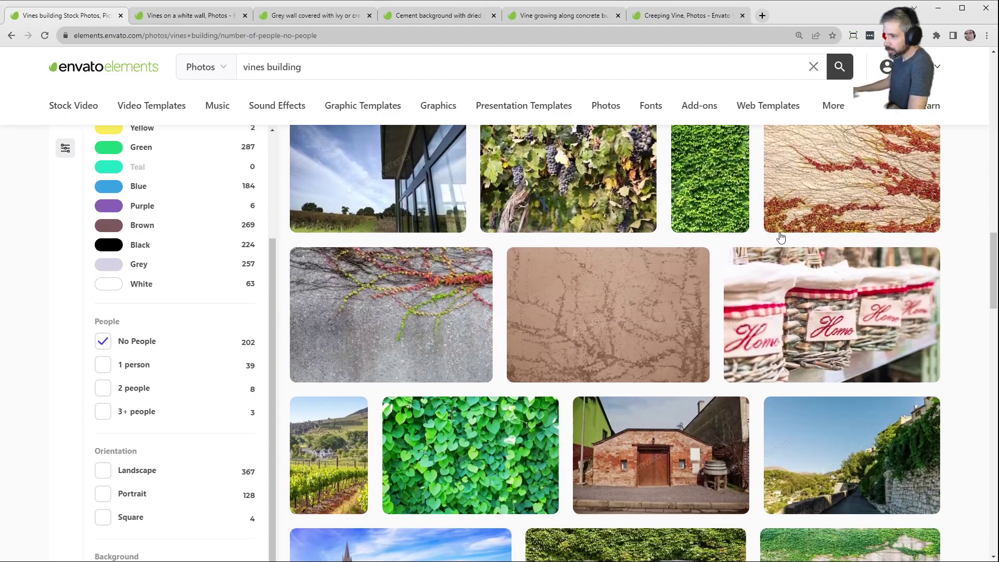
mouse_move(780, 237)
scroll(780, 236, "down", 9)
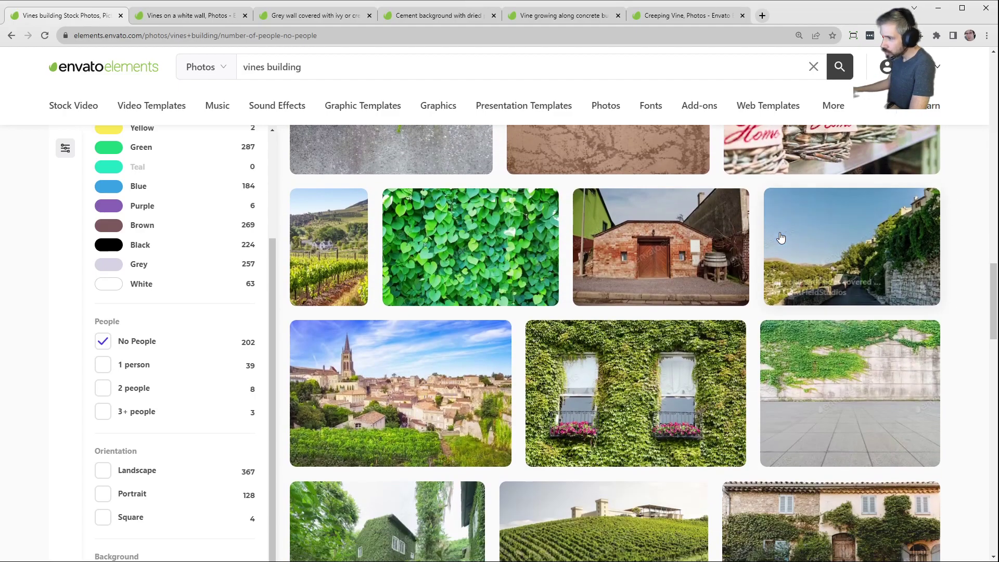
scroll(780, 237, "down", 4)
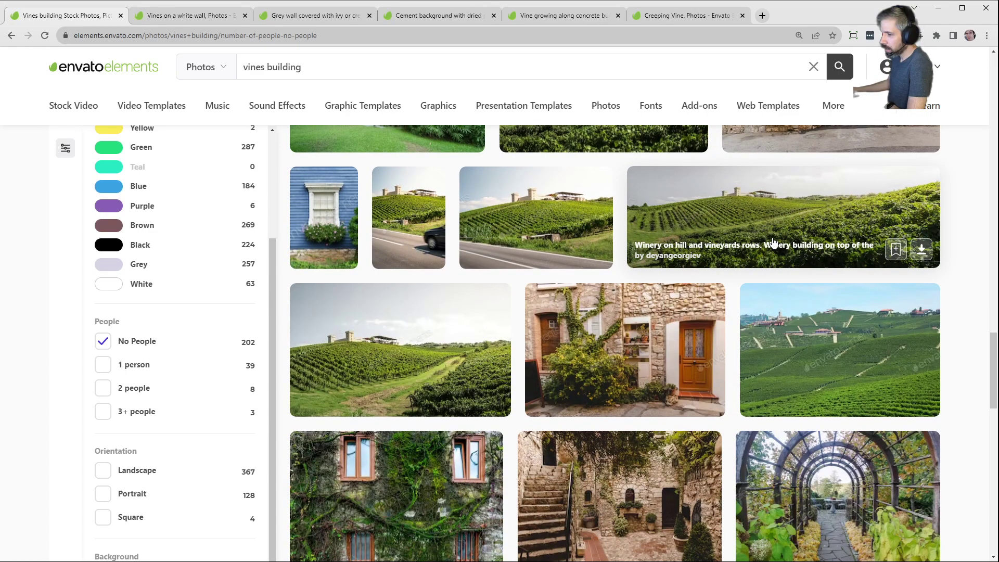
scroll(775, 239, "down", 7)
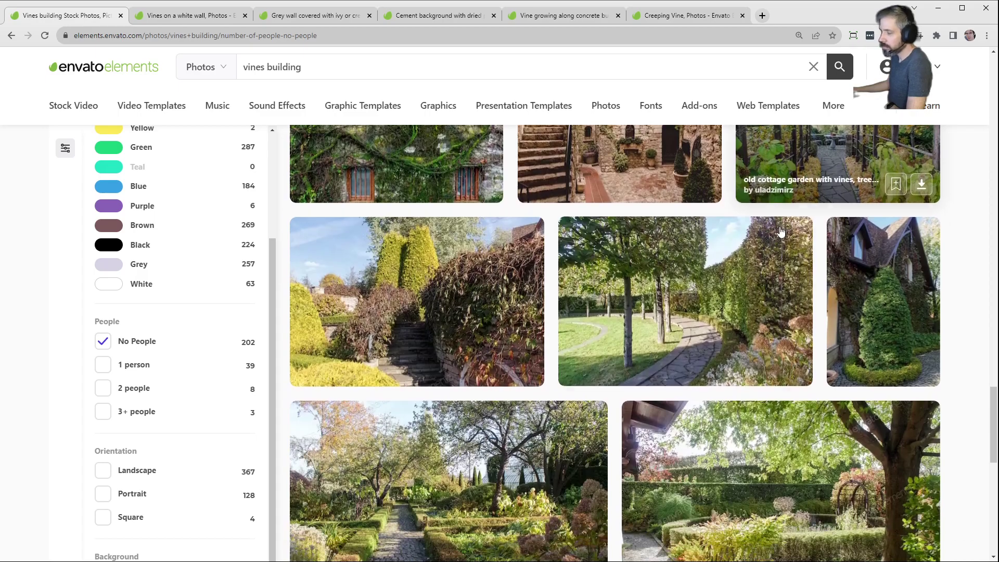
scroll(780, 234, "down", 10)
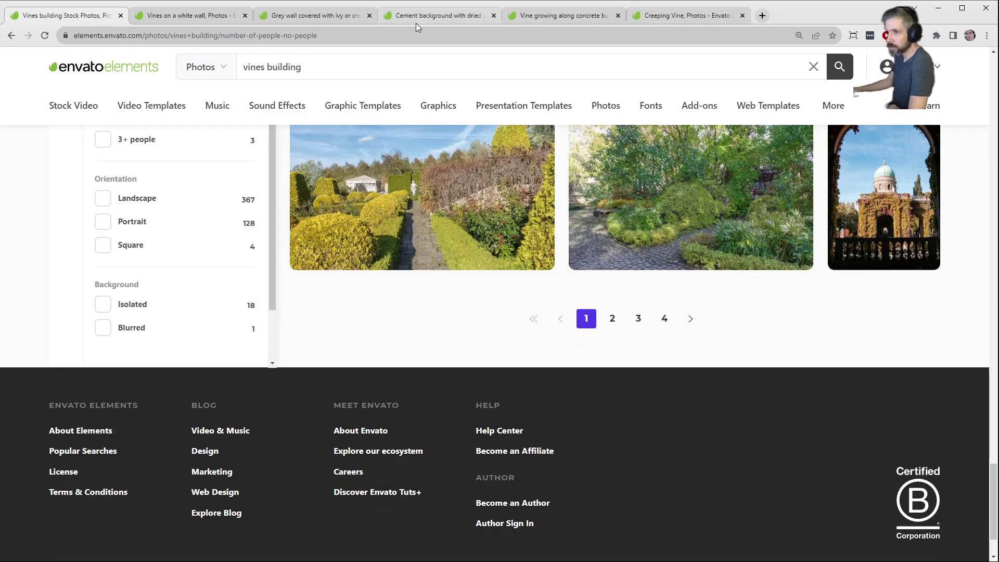
- Download the Vines on a white wall photo into the Halloween project
left_click(151, 11)
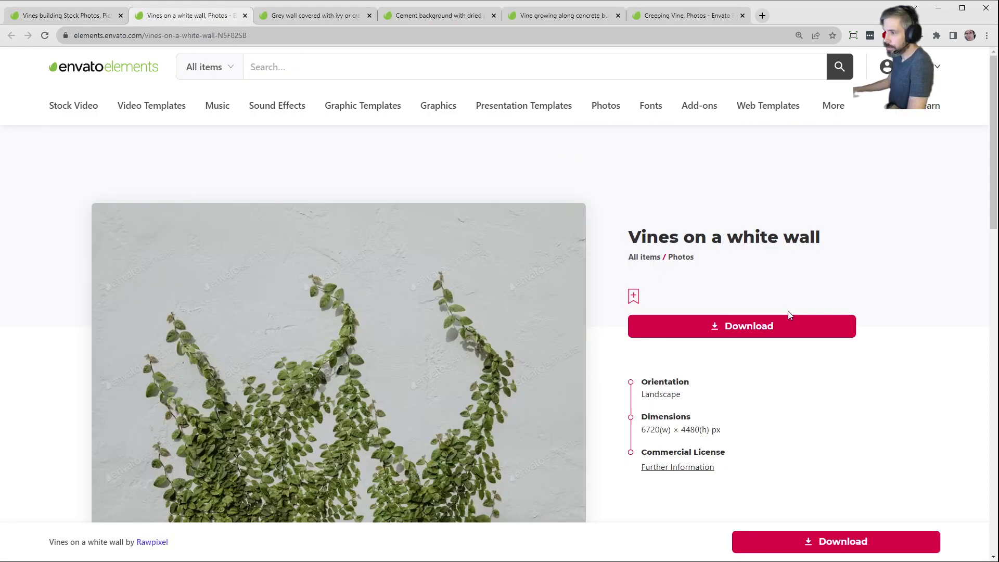
left_click(727, 333)
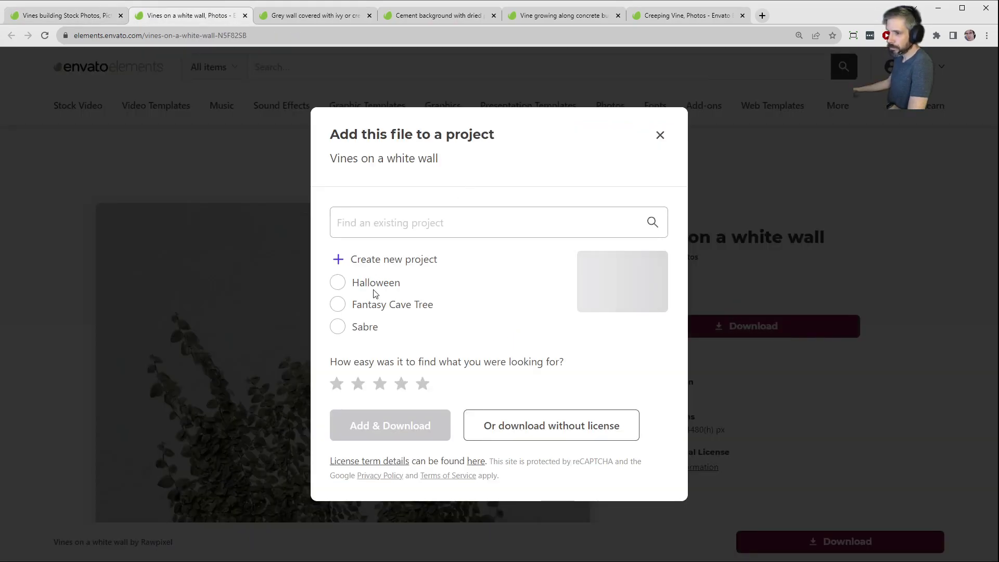
left_click(365, 284)
left_click(415, 435)
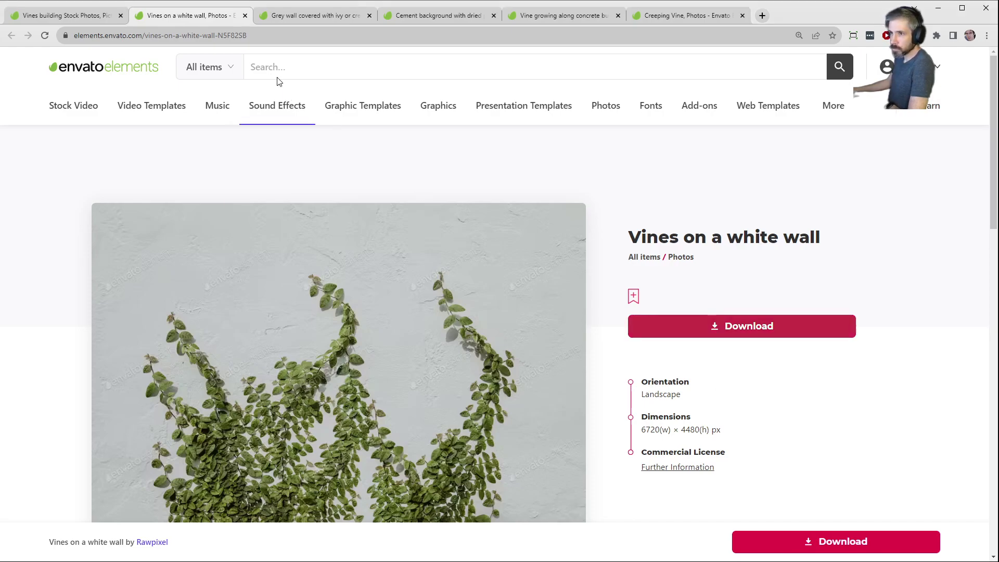
- Download the grey ivy-covered wall photo into the Halloween project
left_click(309, 15)
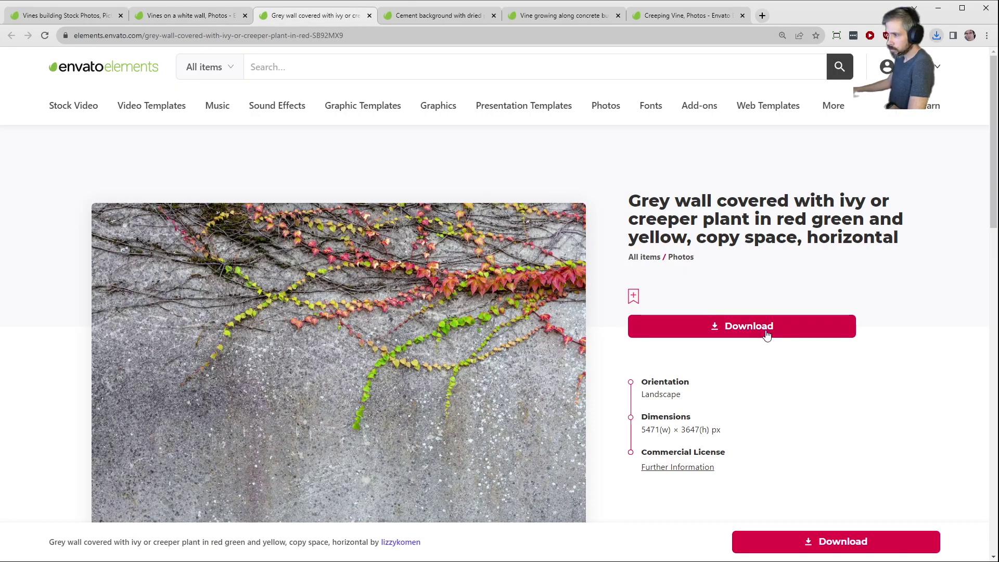
left_click(764, 328)
left_click(358, 290)
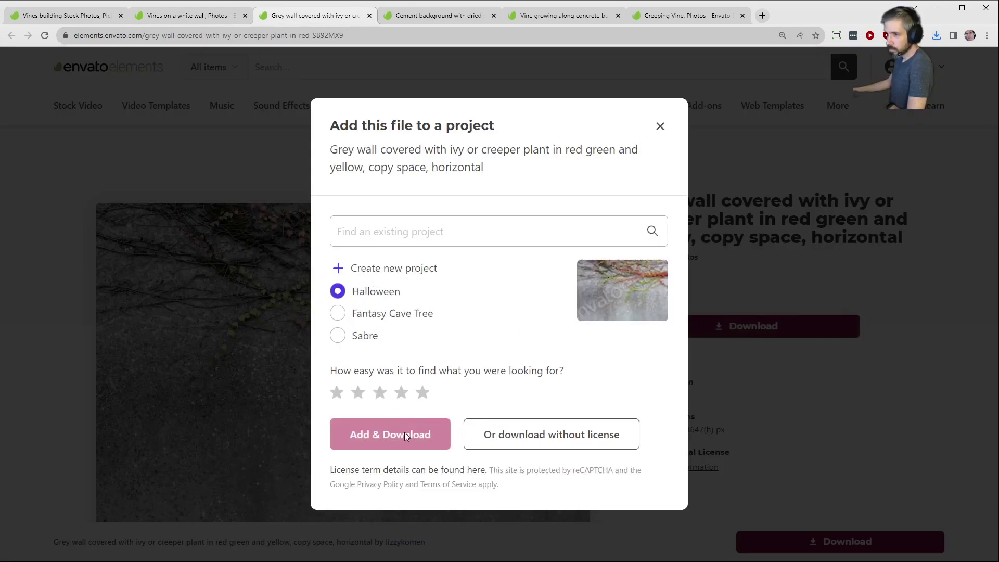
left_click(395, 435)
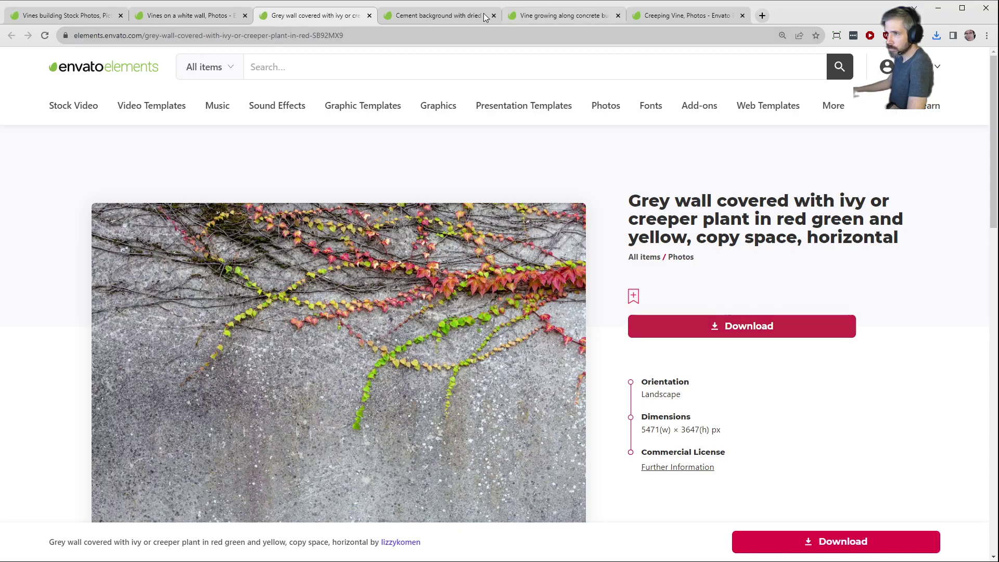
- Download the cement dried-plant texture into the Halloween project
left_click(440, 15)
left_click(750, 327)
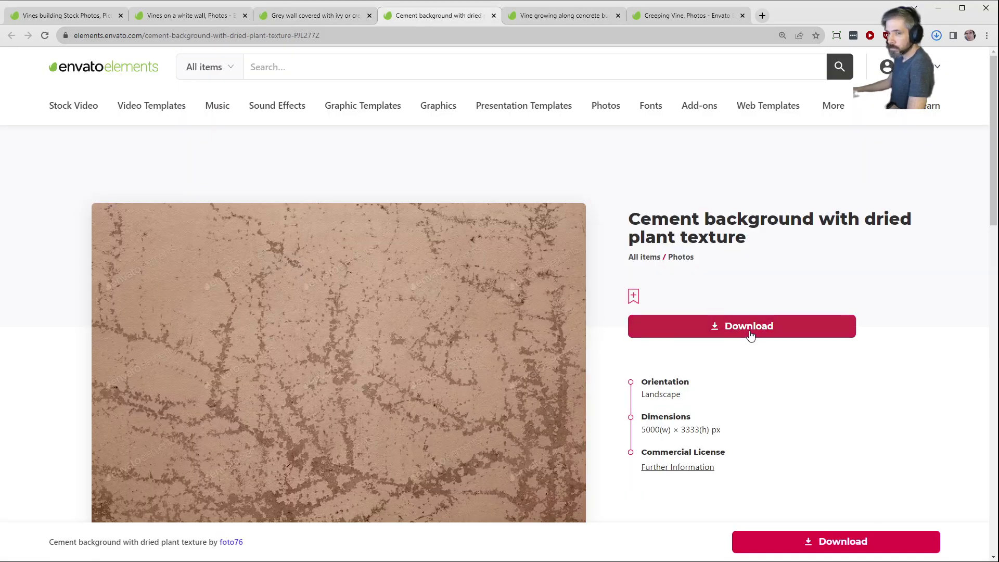
left_click(378, 292)
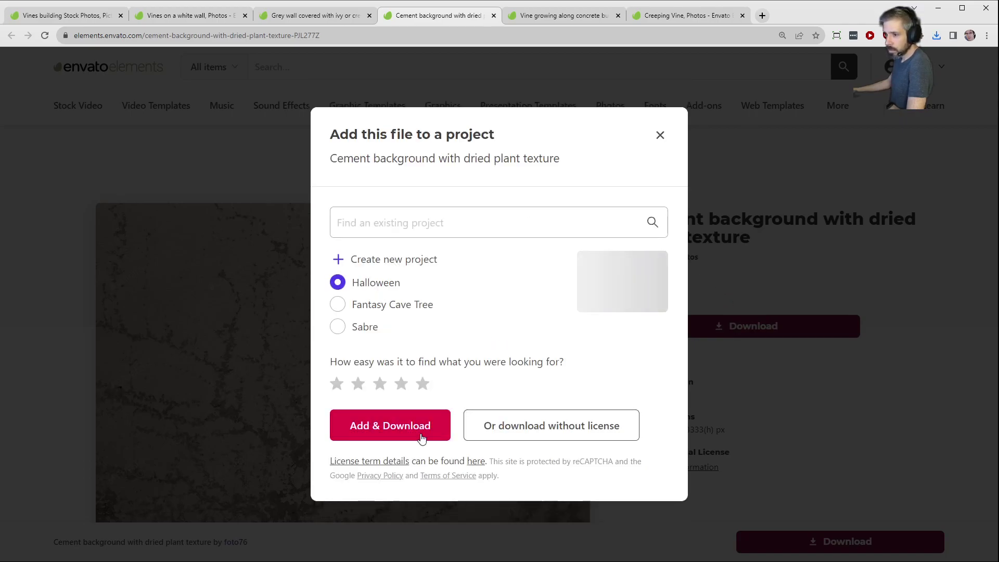
left_click(437, 432)
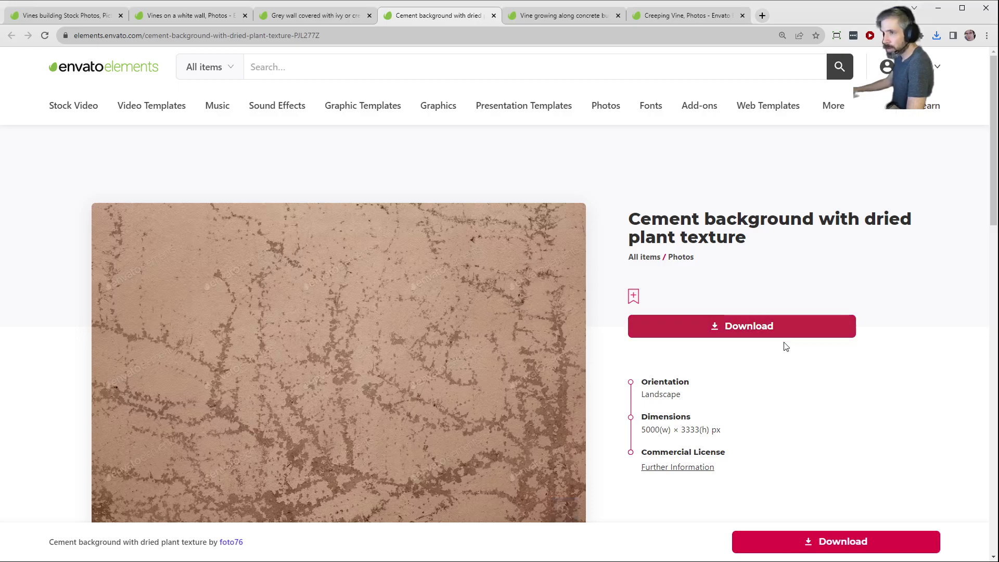
- Download the concrete-wall vine photo into the Halloween project
left_click(547, 17)
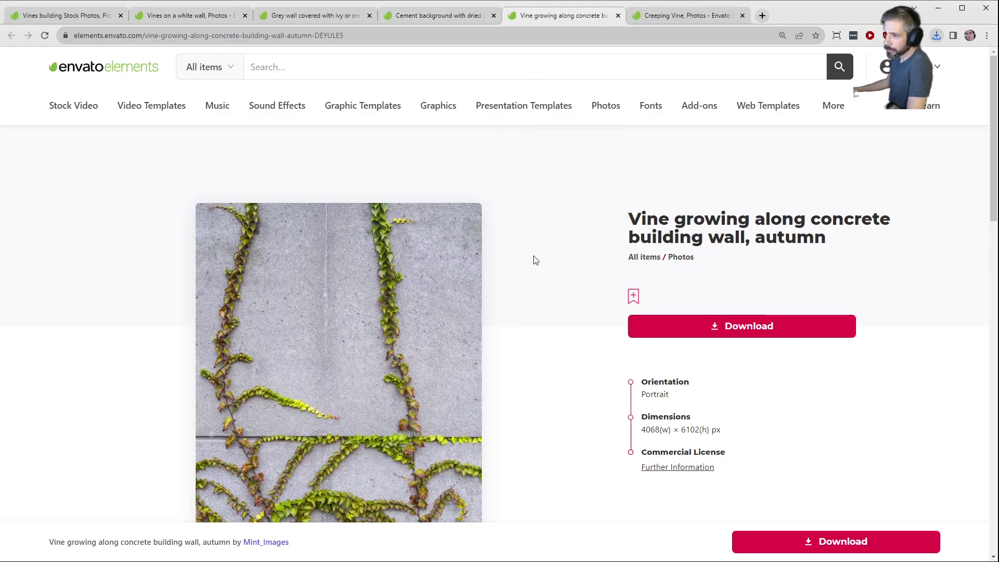
left_click(729, 333)
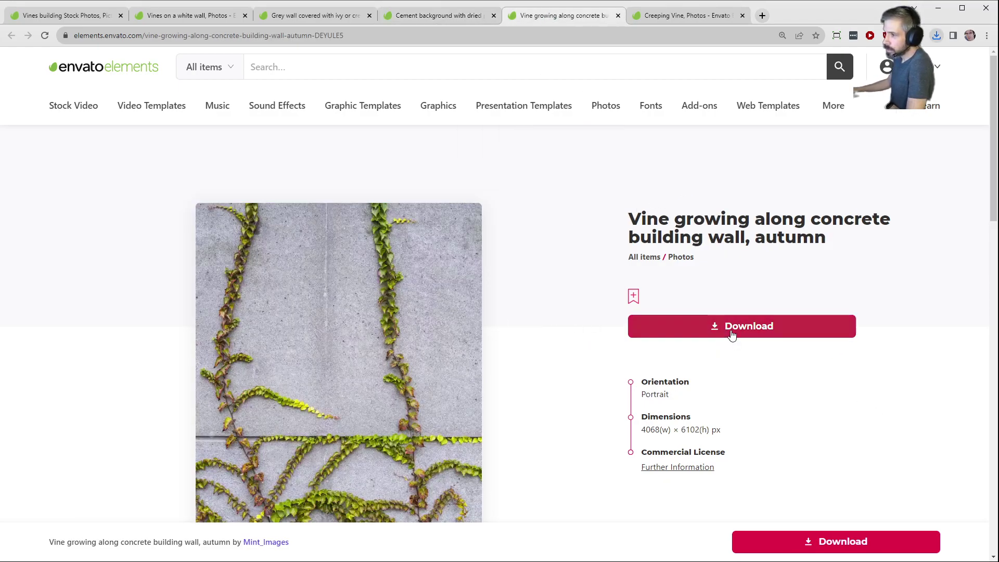
left_click(386, 287)
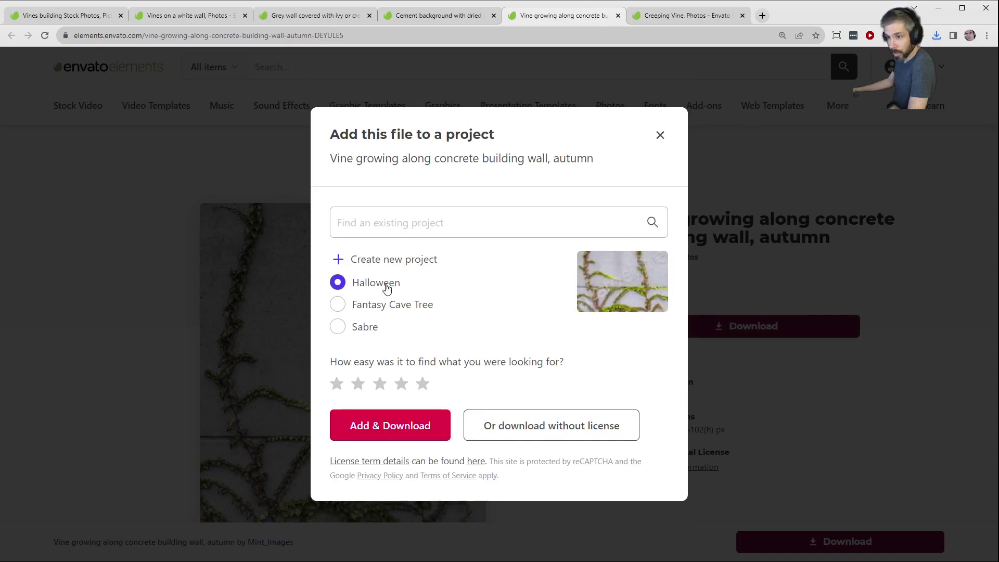
left_click(378, 425)
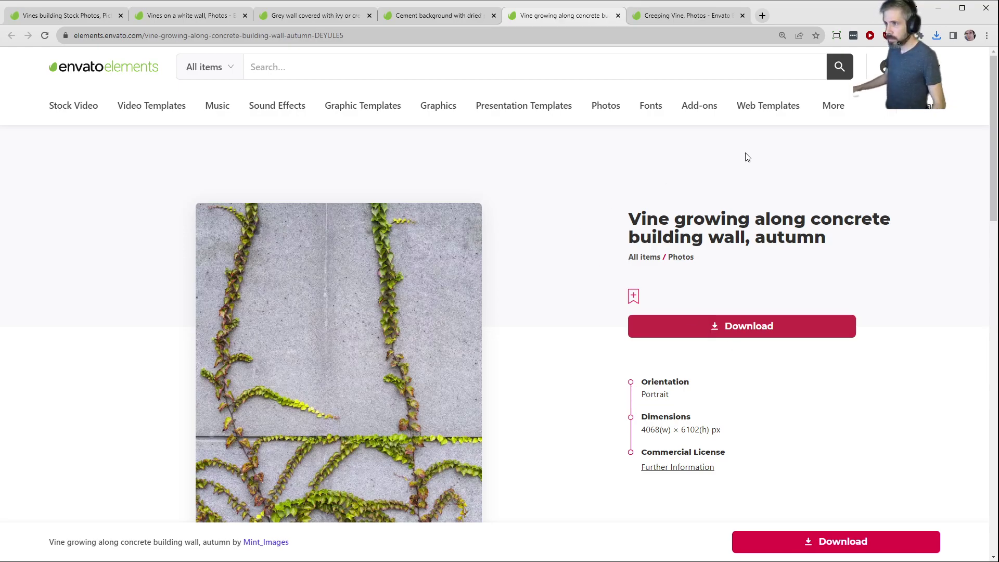
- Download the Creeping Vine photo into the Halloween project
left_click(676, 19)
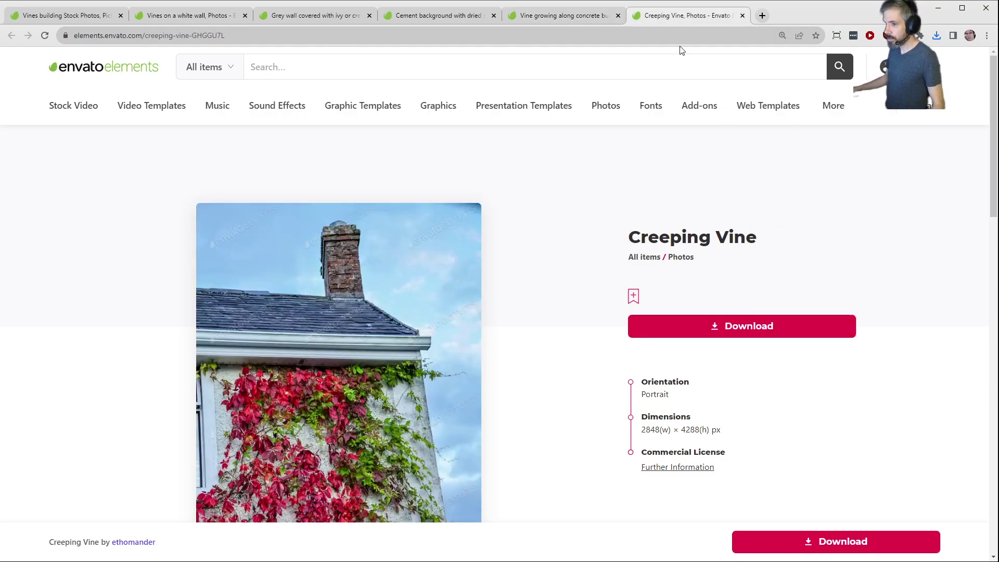
left_click(749, 326)
left_click(362, 288)
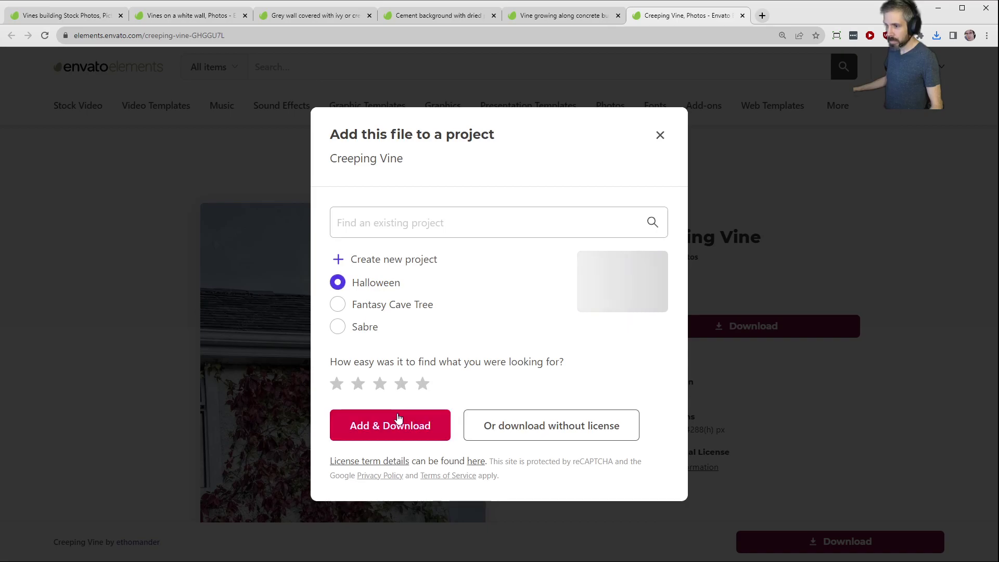
left_click(436, 429)
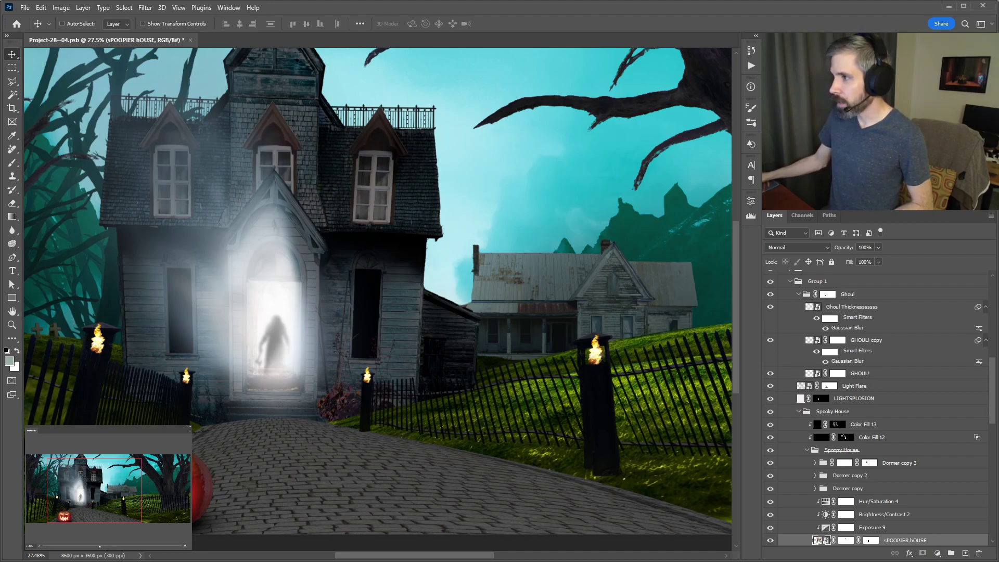
- Check the stainless-steel handrail layer's content, then delete that layer
scroll(791, 332, "up", 10)
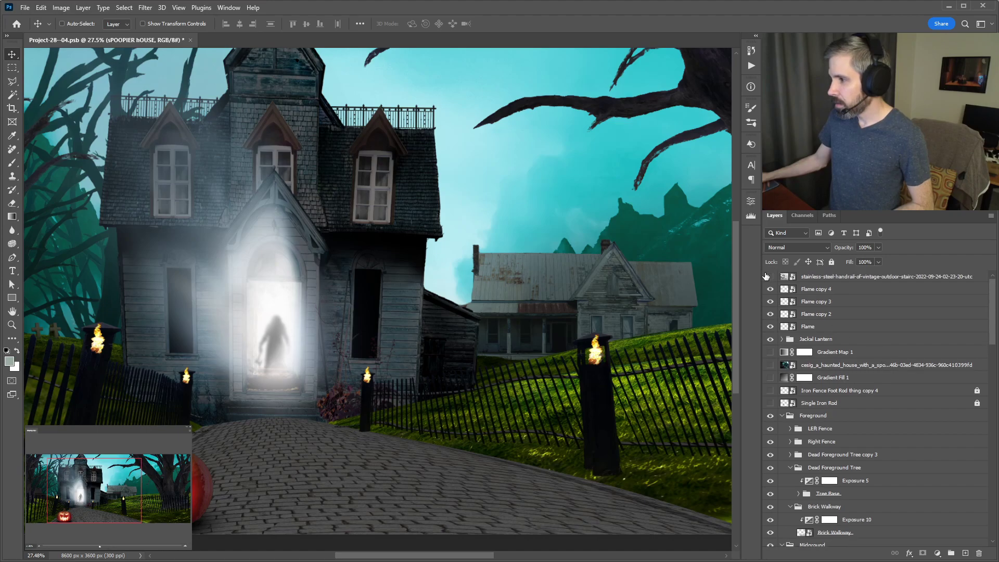
left_click(852, 278)
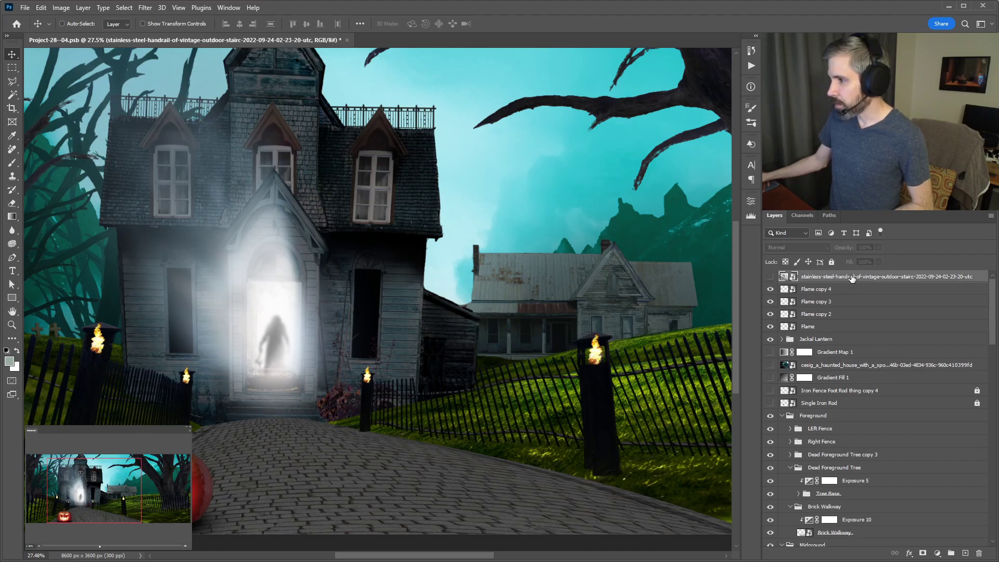
left_click(770, 276)
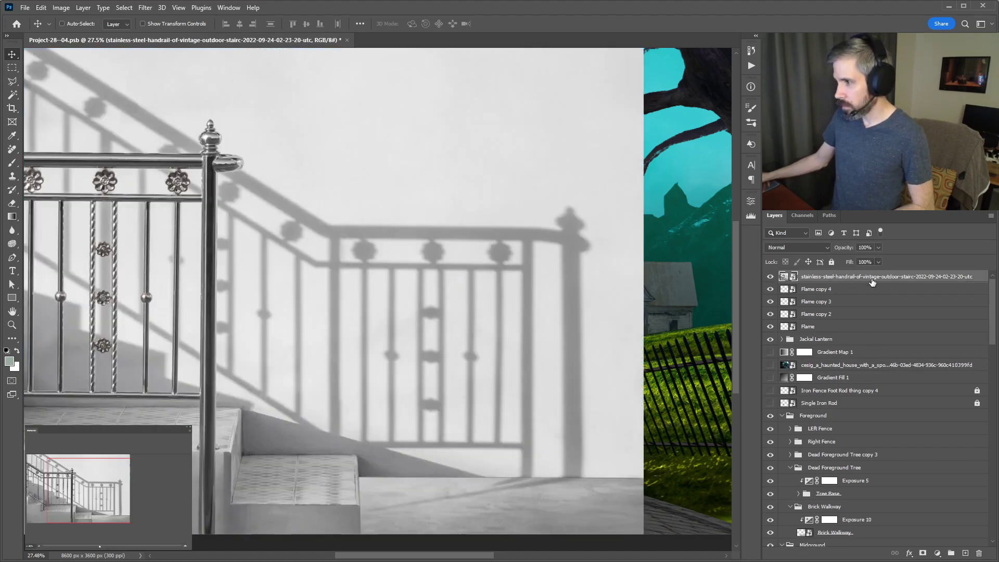
key("Delete")
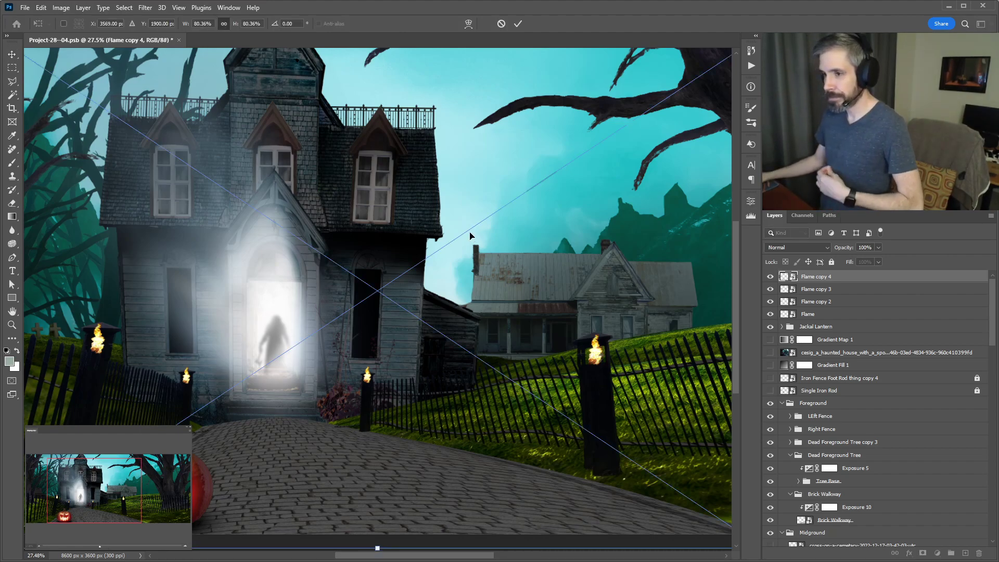
- Commit the placed vines photo and mask out the white wall using Select Subject
key("Return")
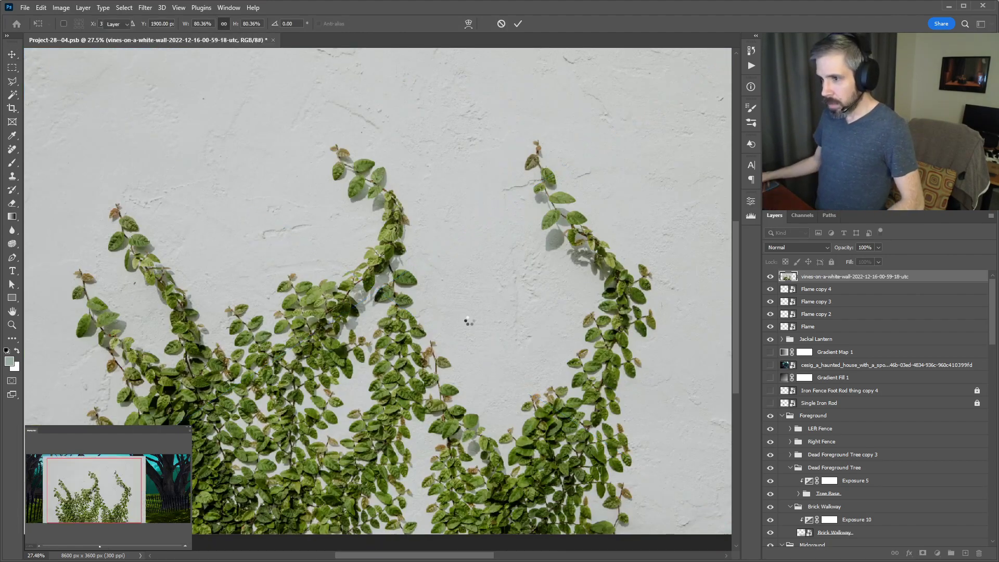
scroll(542, 328, "down", 1)
scroll(542, 328, "down", 1)
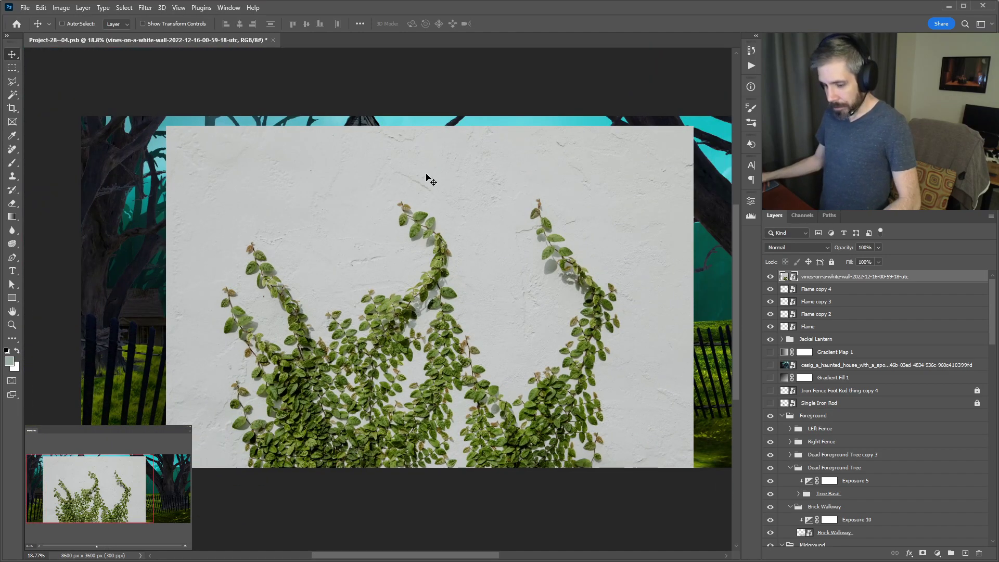
key("w")
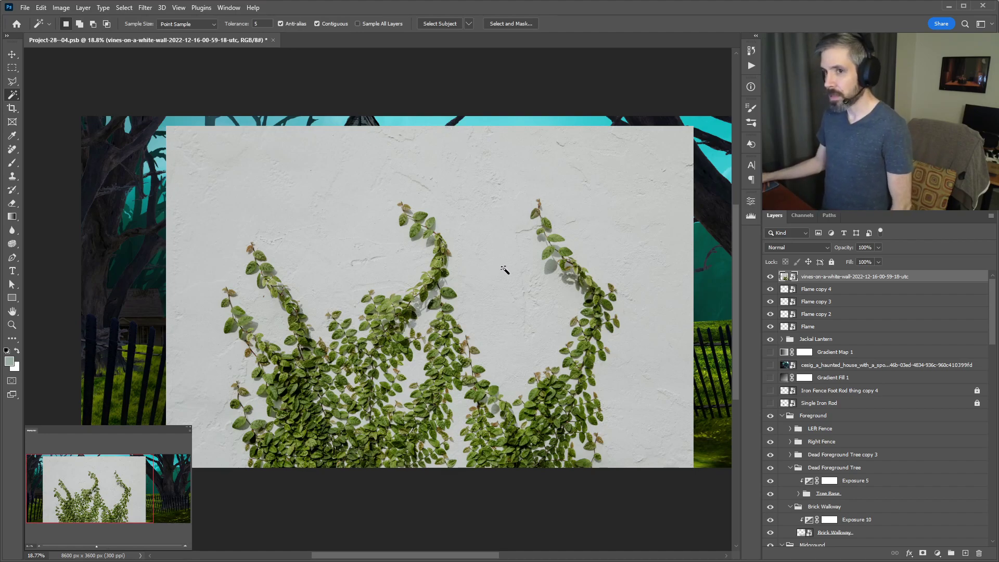
left_click(454, 25)
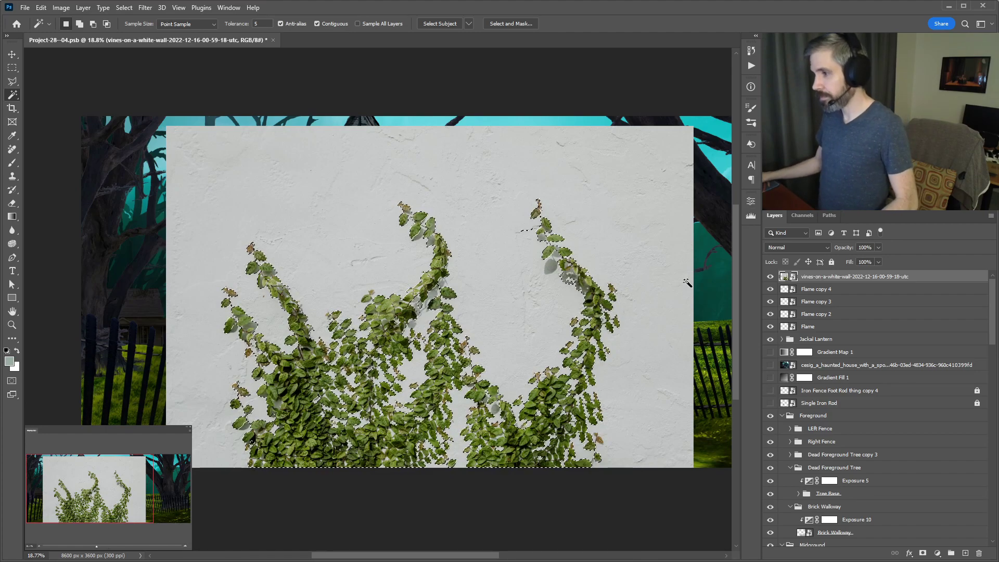
left_click(924, 554)
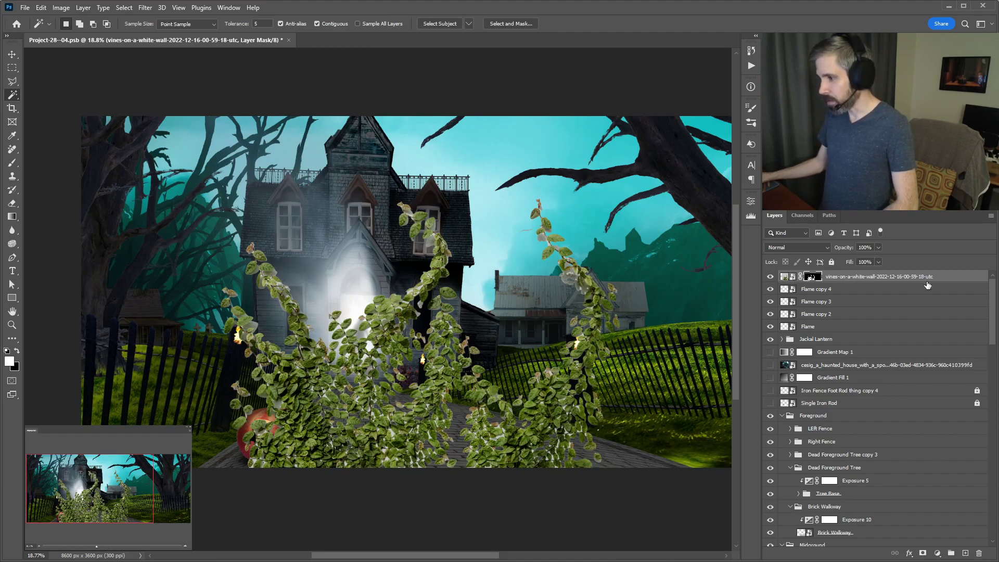
- Move the masked vines layer into the Spooky House group and up over the house
scroll(927, 285, "down", 6)
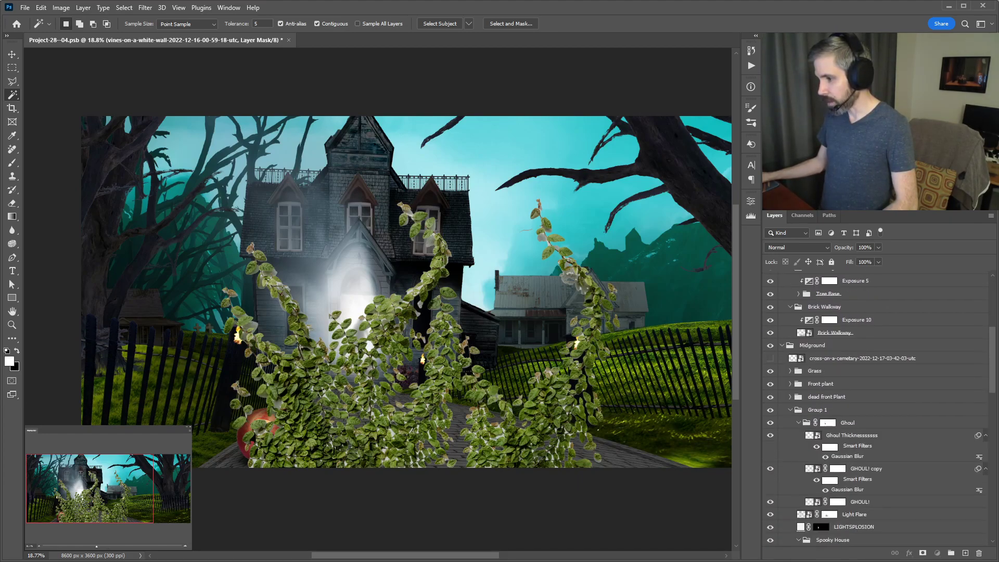
scroll(904, 510, "down", 4)
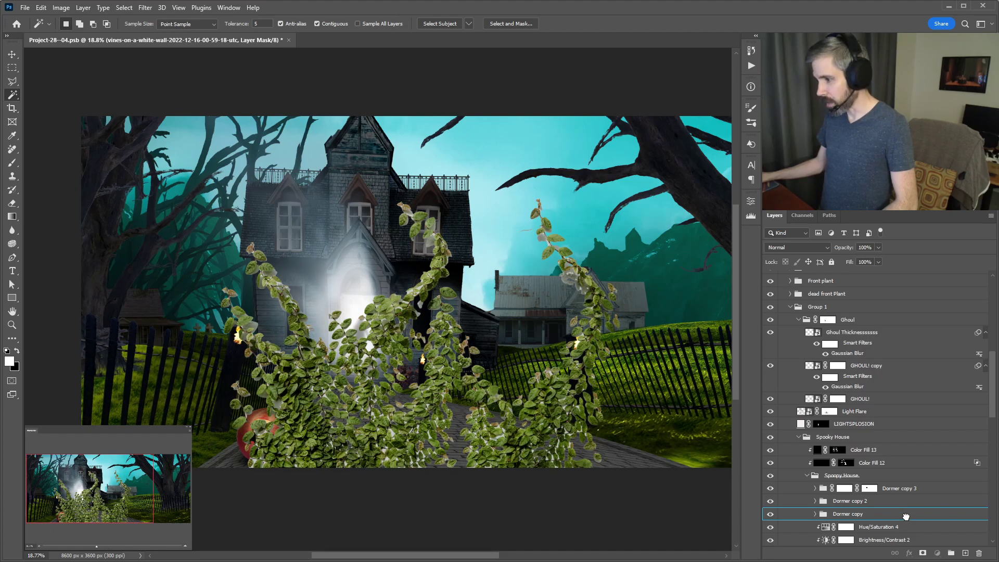
left_click_drag(905, 517, 944, 486)
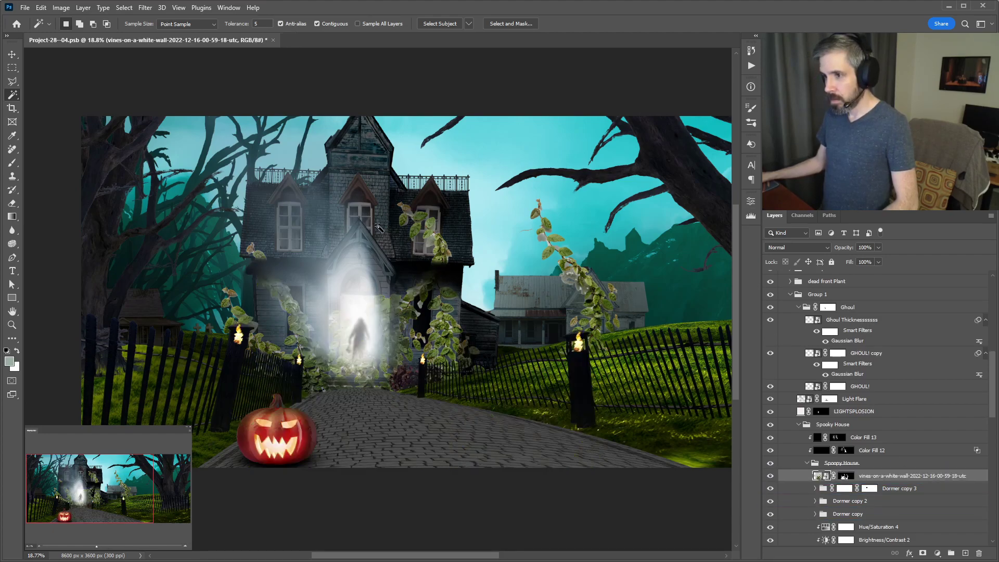
key("v")
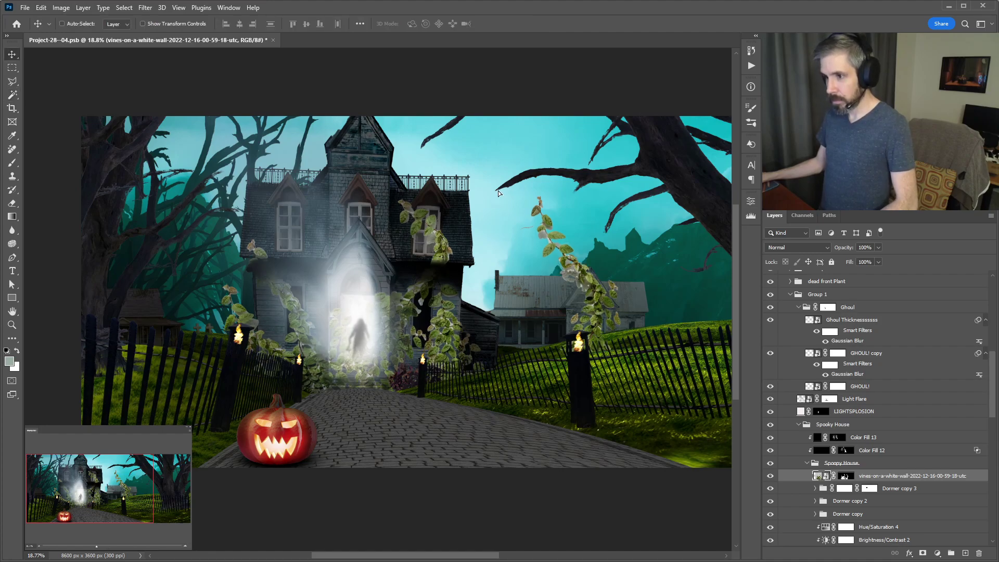
left_click_drag(497, 190, 545, 243)
key("ctrl+t")
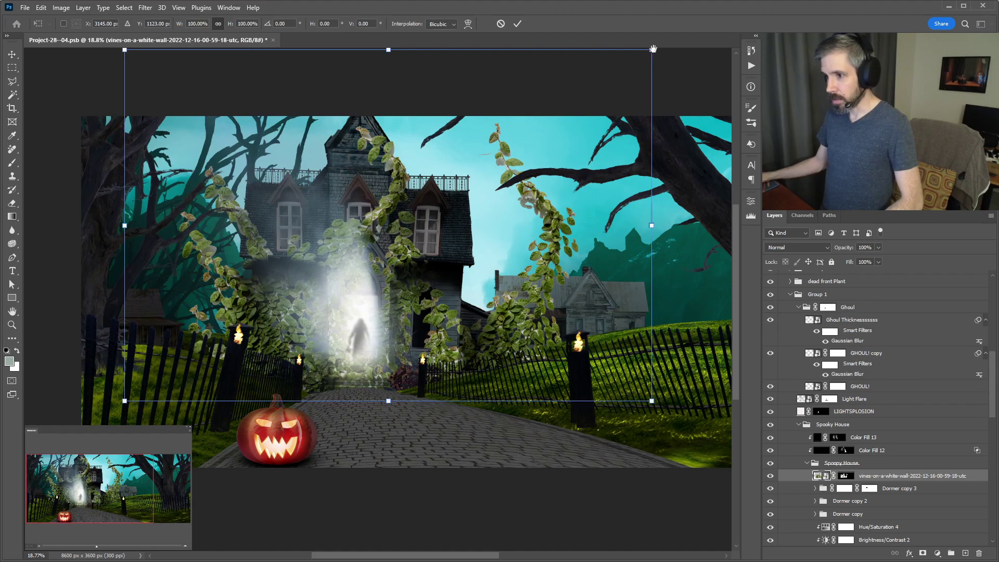
- Scale the vines down to about a third and shift them slightly left and down
left_click_drag(653, 48, 460, 219)
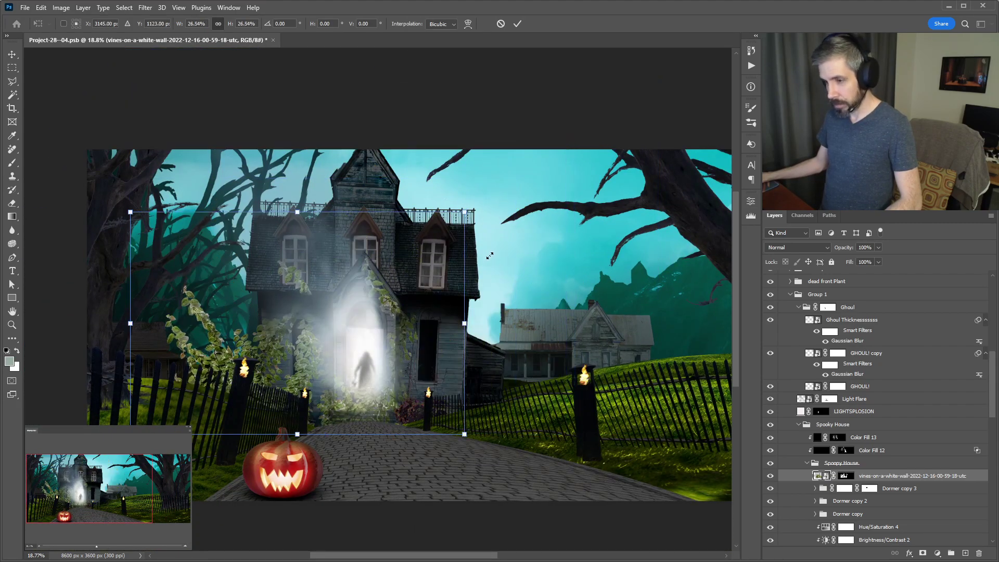
left_click_drag(490, 256, 513, 240)
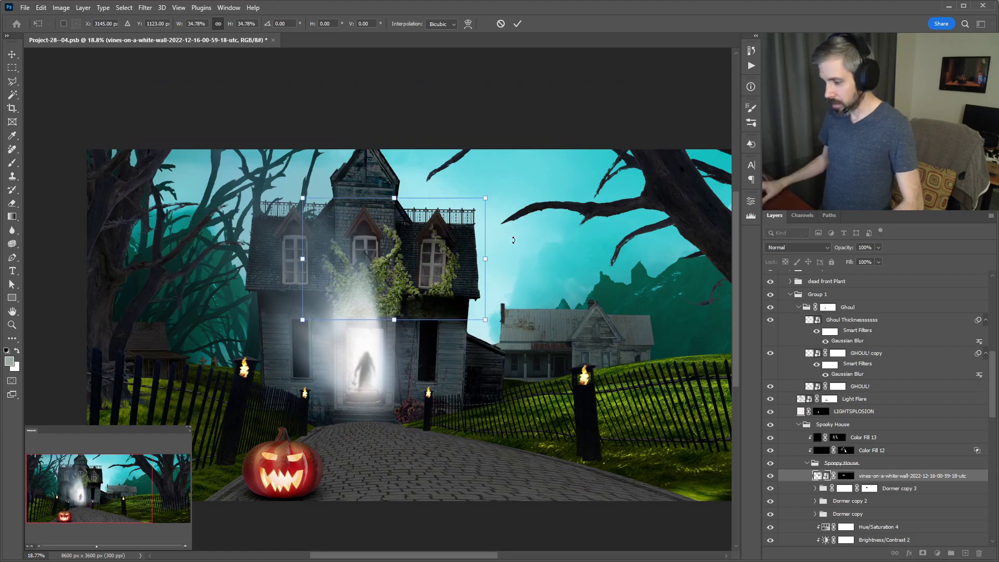
left_click_drag(329, 371, 334, 391)
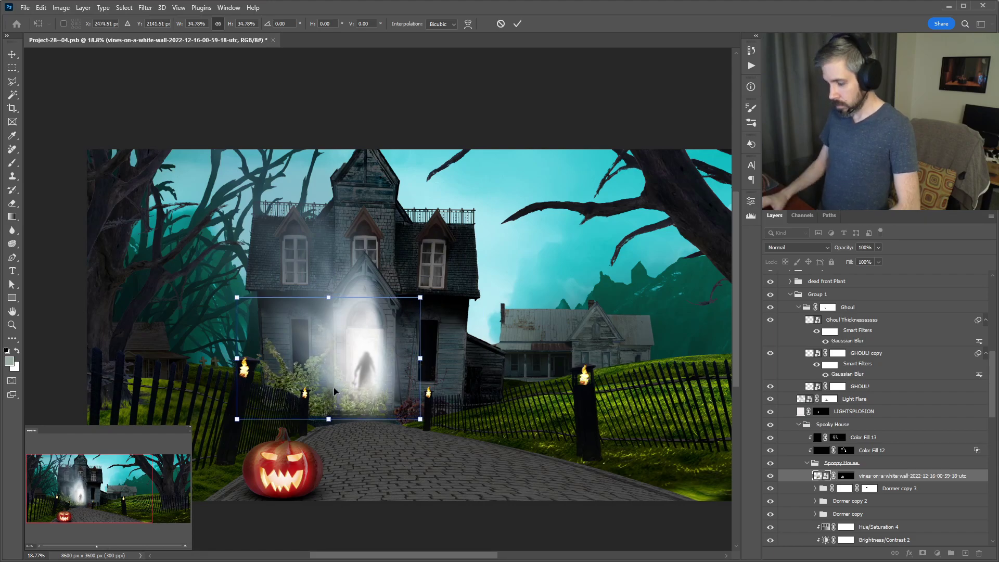
key("Return")
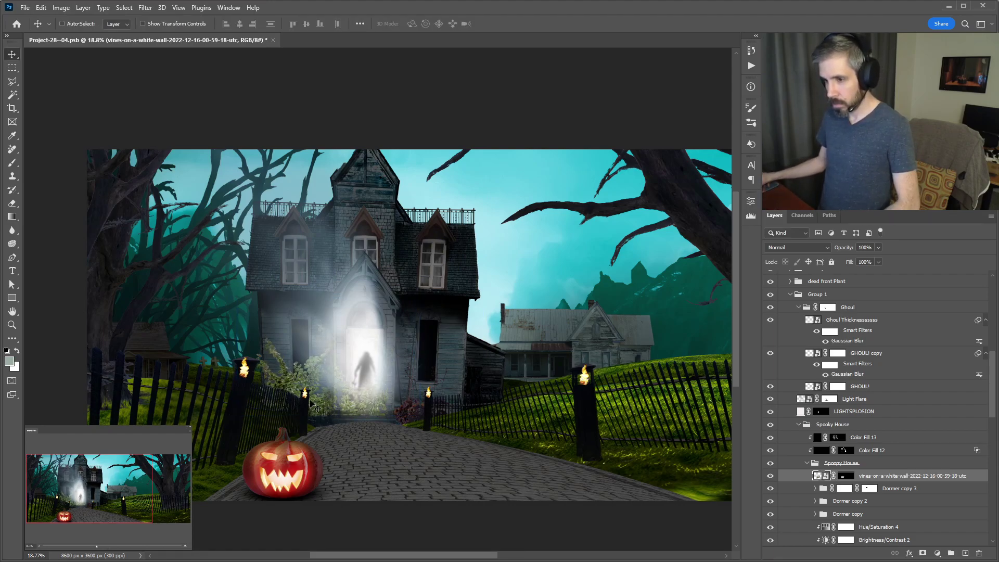
- Shrink the vines a little further and position them around the glowing doorway
scroll(315, 416, "up", 4)
scroll(316, 412, "up", 2)
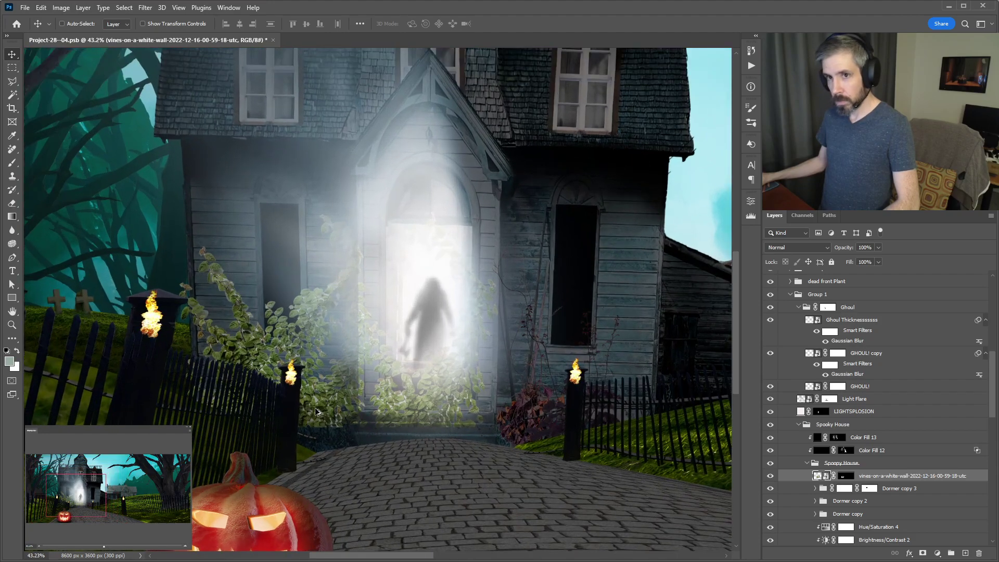
key("ctrl+t")
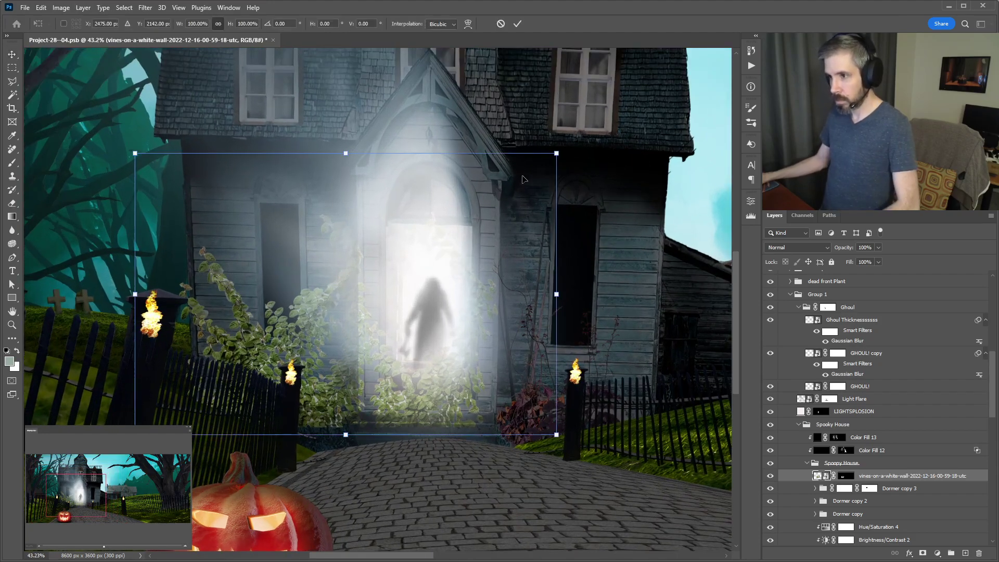
left_click_drag(556, 152, 475, 222)
key("Return")
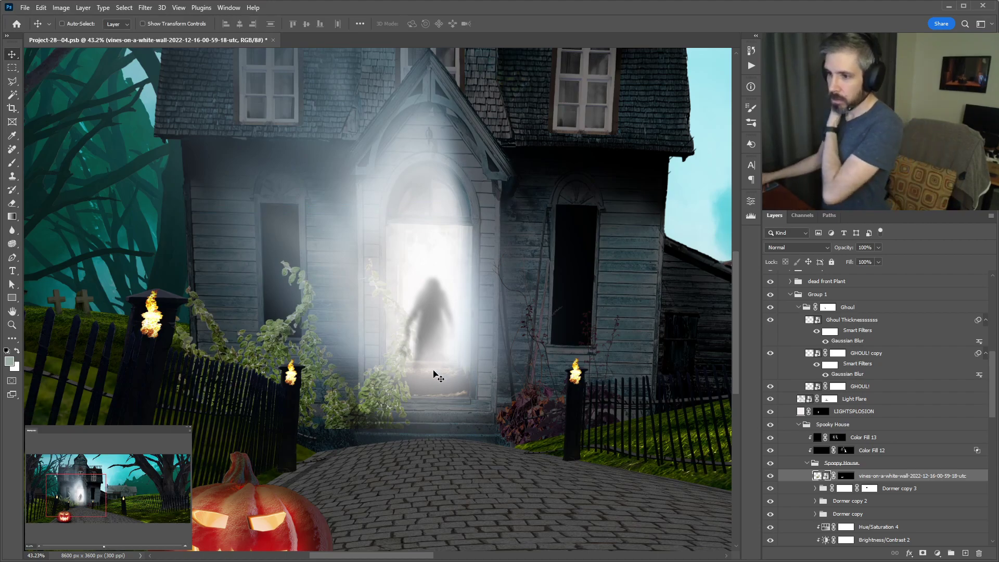
left_click_drag(355, 422, 371, 445)
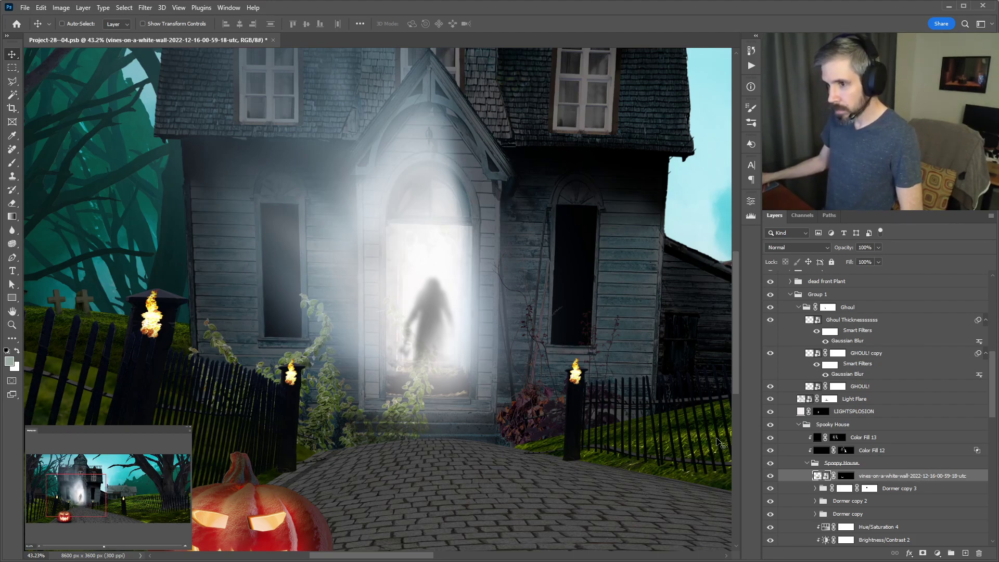
left_click_drag(329, 402, 340, 401)
- Group the vines layer, name the new group 'Vnies', and select the vines layer inside it
key("ctrl+g")
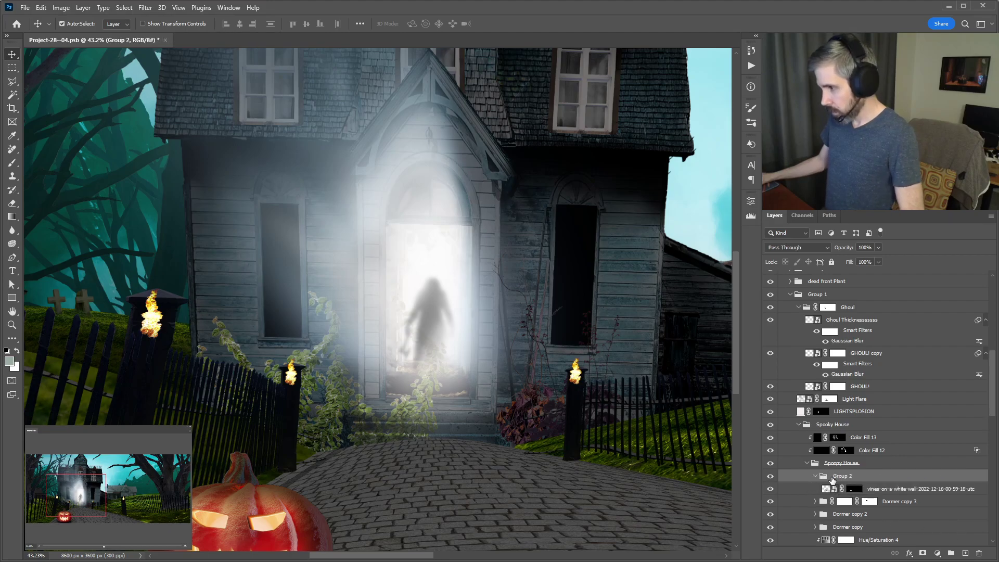
double_click(842, 476)
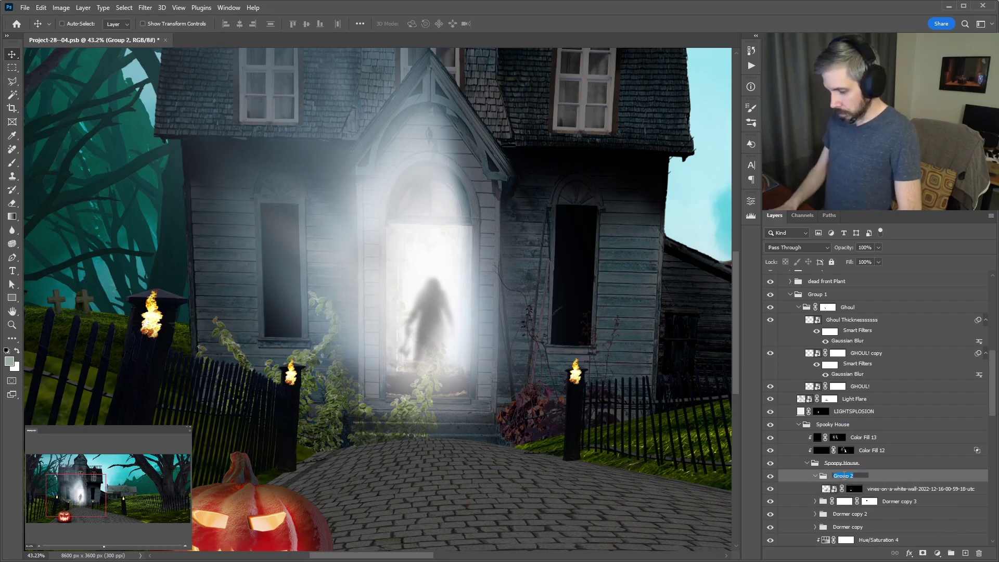
type("Vnies")
key("Return")
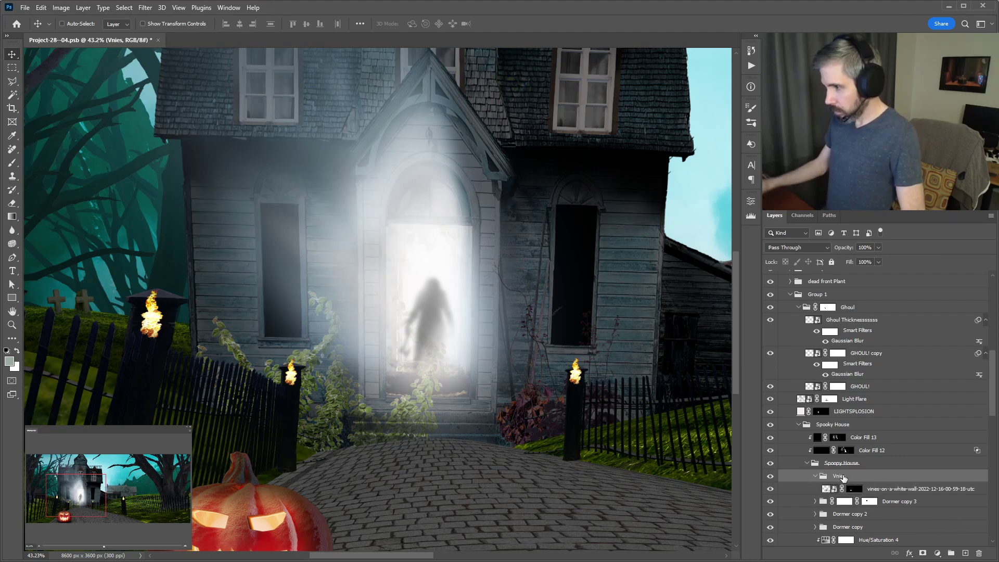
left_click(912, 490)
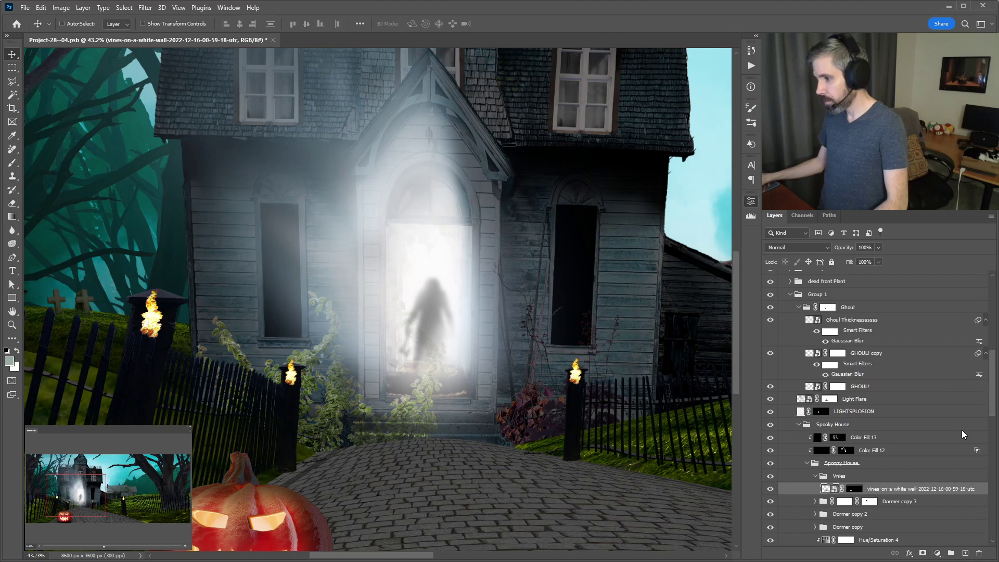
- Add an Exposure adjustment clipped to the vines, then nudge the Vnies group right twice
key("F2")
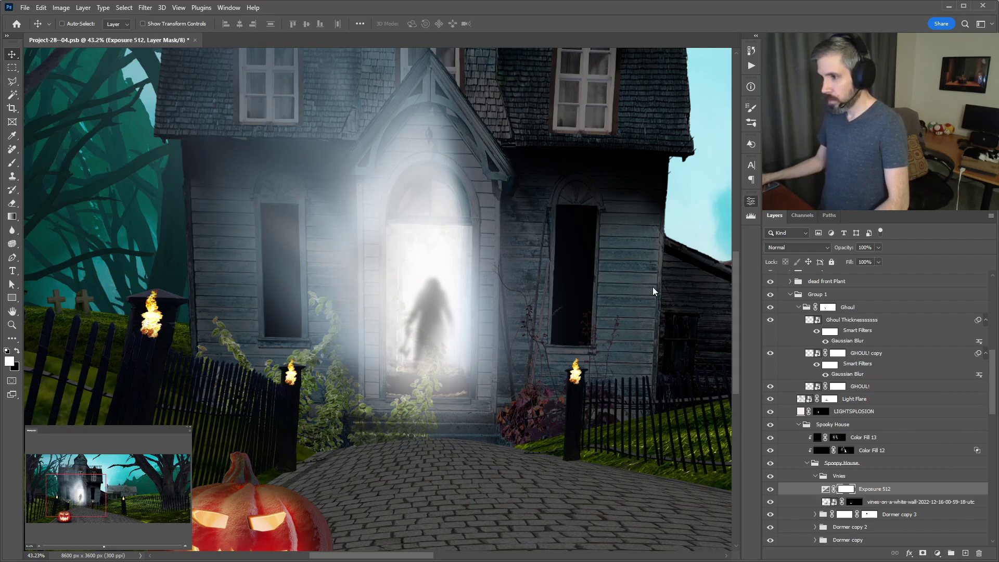
key("ctrl+alt+g")
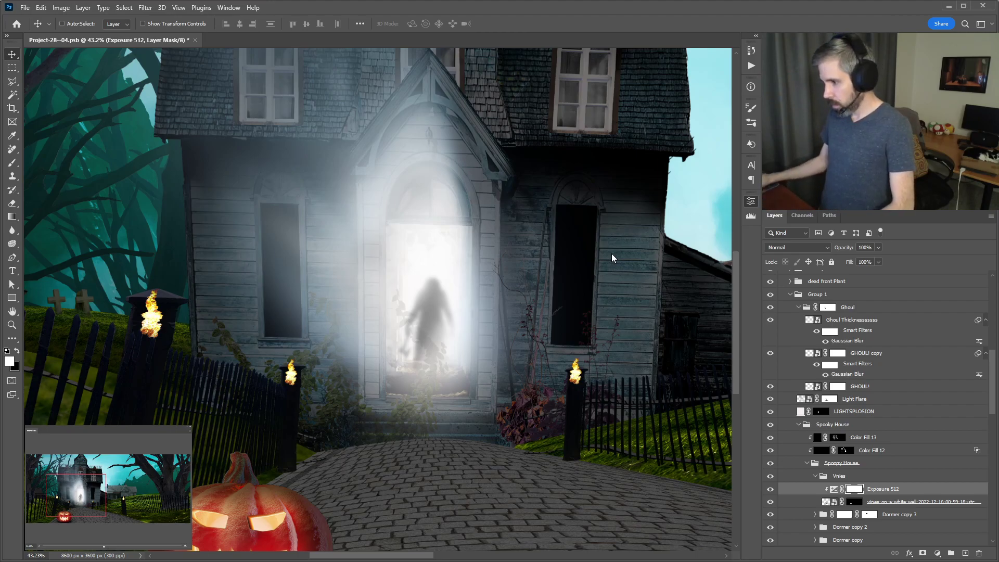
left_click(841, 477)
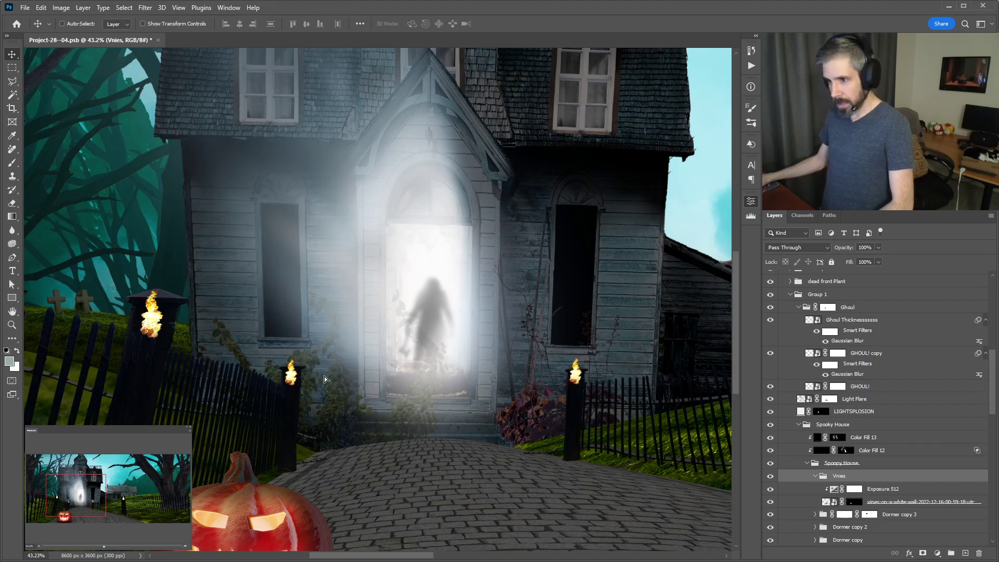
key("shift+Right")
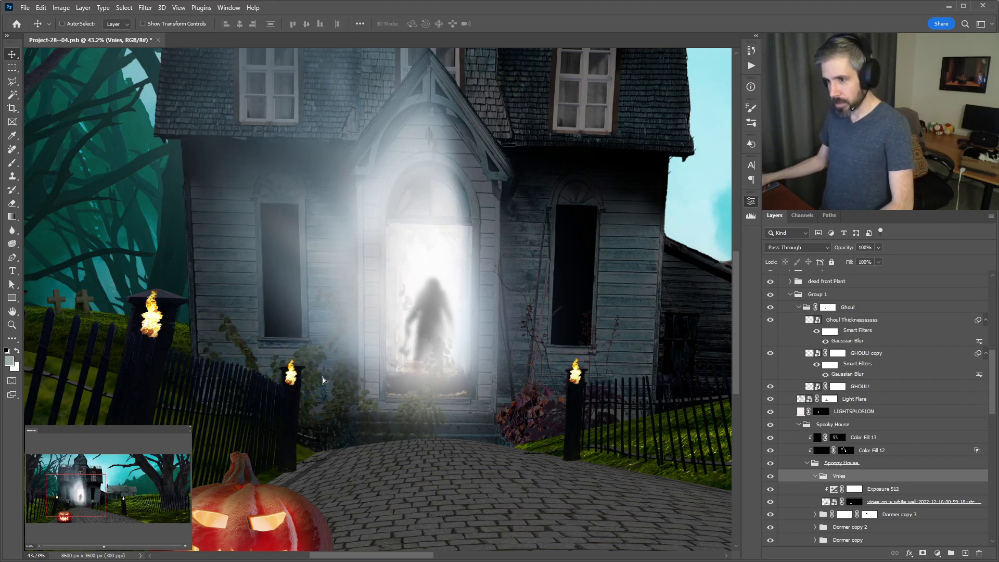
key("shift+Right")
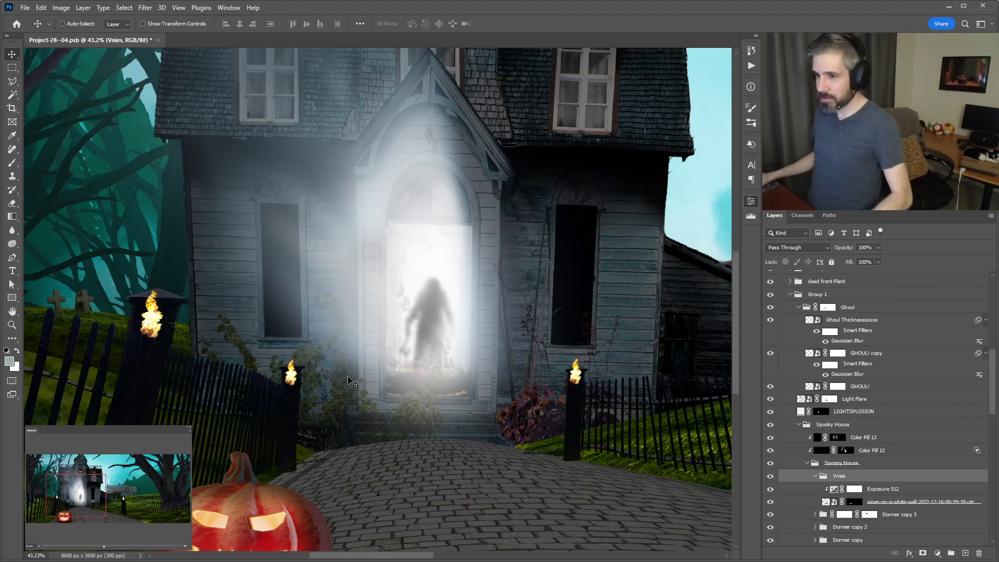
- Add a layer mask to the Vnies group and set up an 80-pixel black brush
scroll(374, 403, "up", 1)
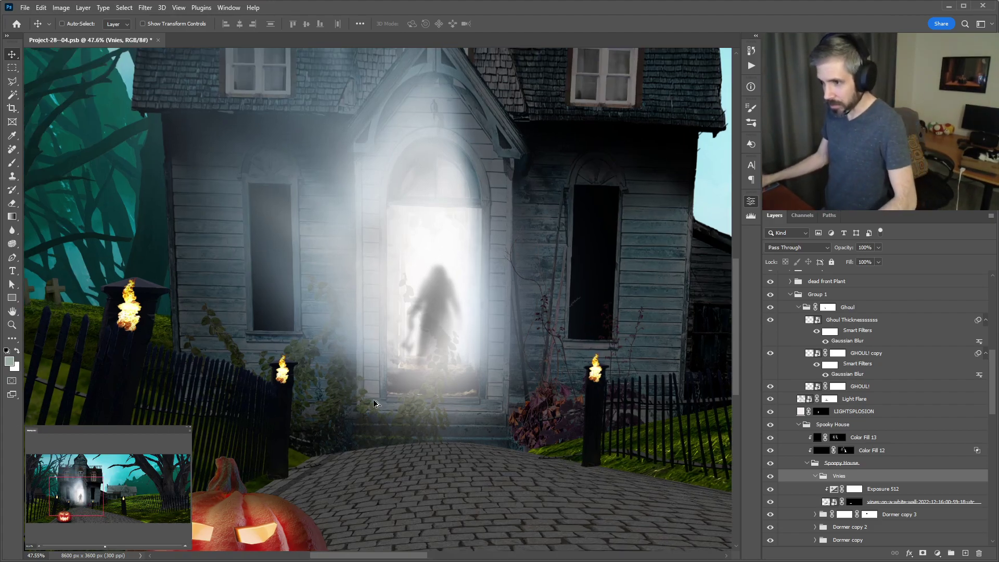
scroll(395, 384, "up", 2)
scroll(394, 371, "up", 3)
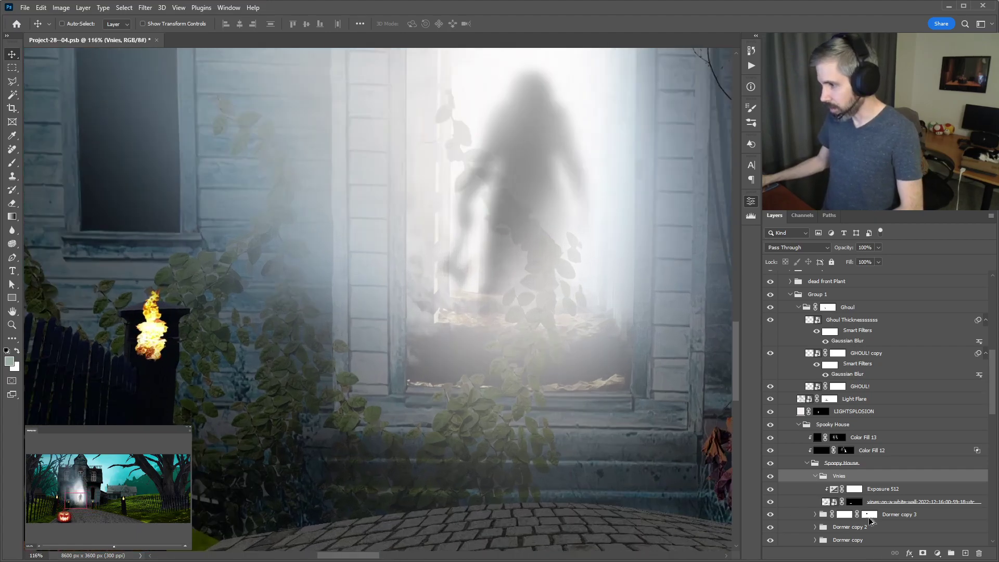
left_click(922, 553)
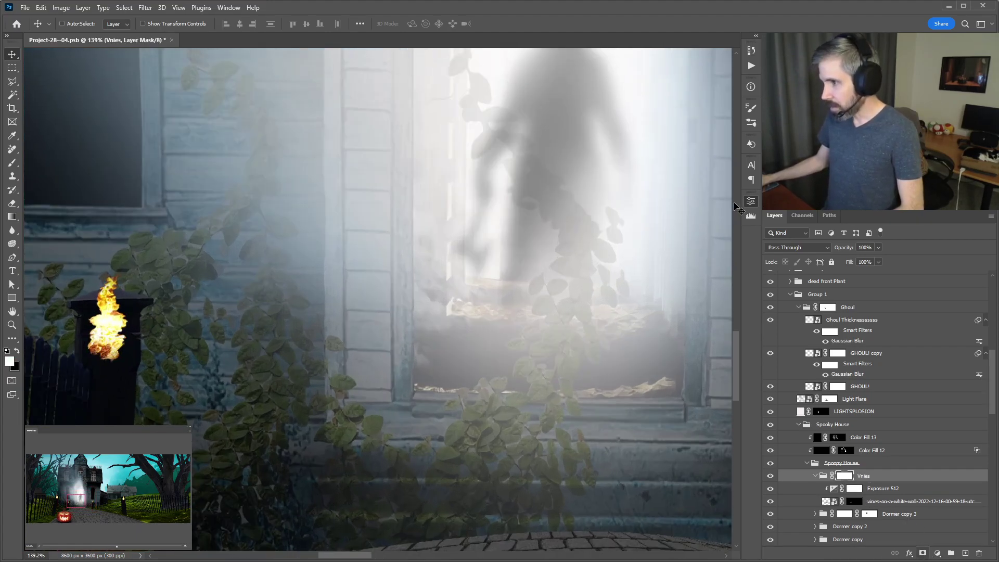
key("b")
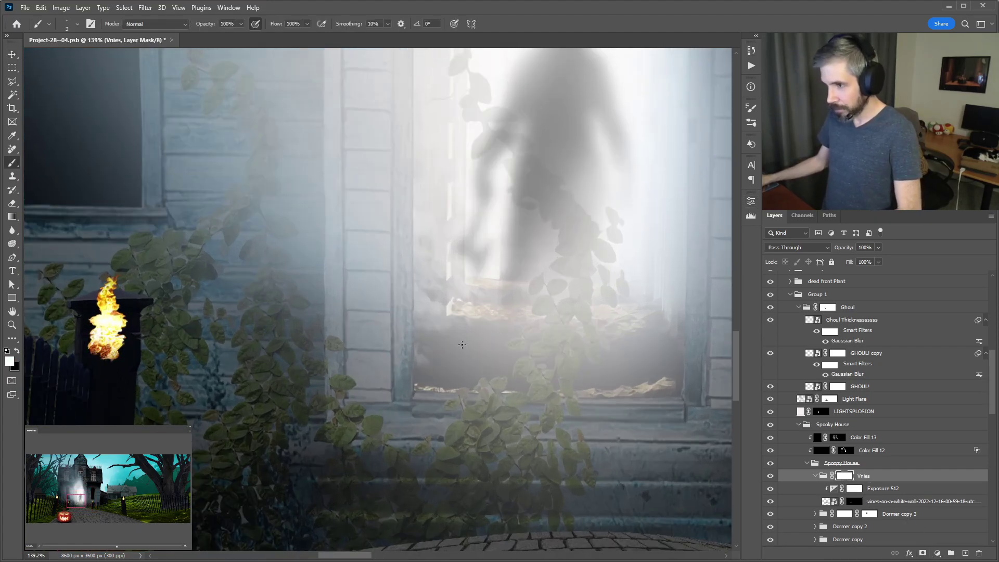
key("bracketleft")
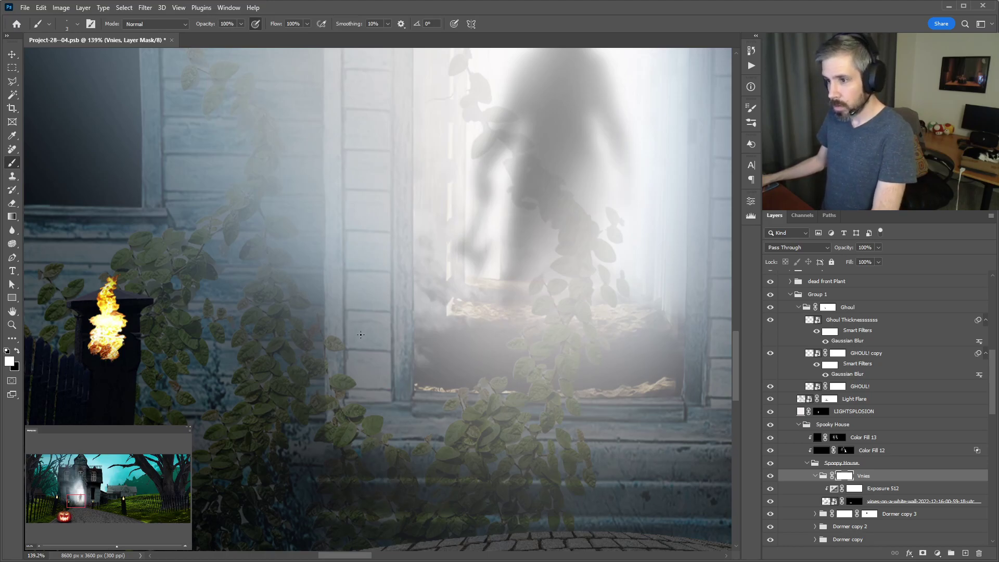
key("bracketright")
key("bracketright")
key("bracketright")
key("bracketright")
key("bracketright")
key("bracketright")
key("bracketright")
key("bracketright")
key("bracketright")
key("bracketright")
key("bracketright")
key("bracketright")
key("bracketright")
key("bracketright")
key("bracketright")
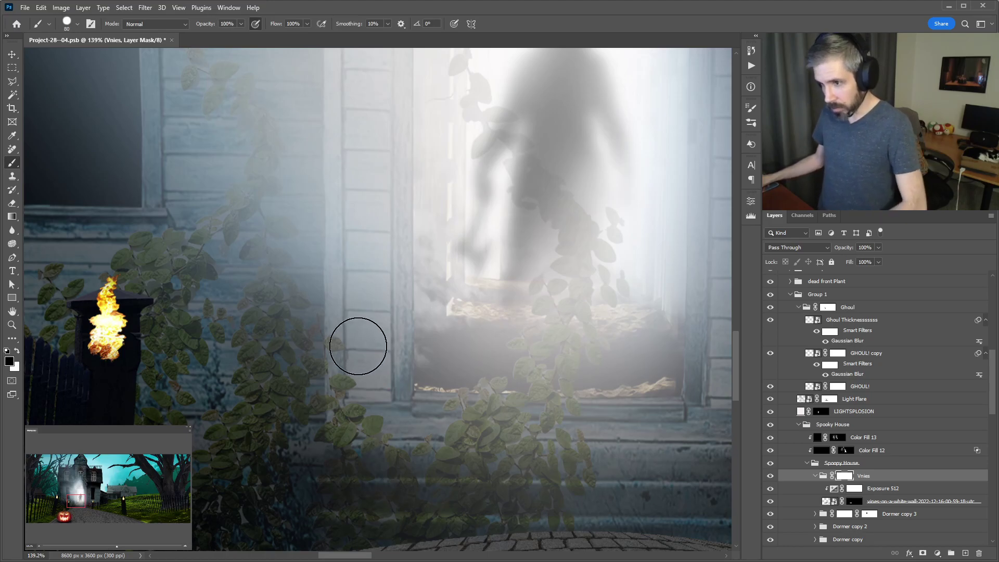
key("x")
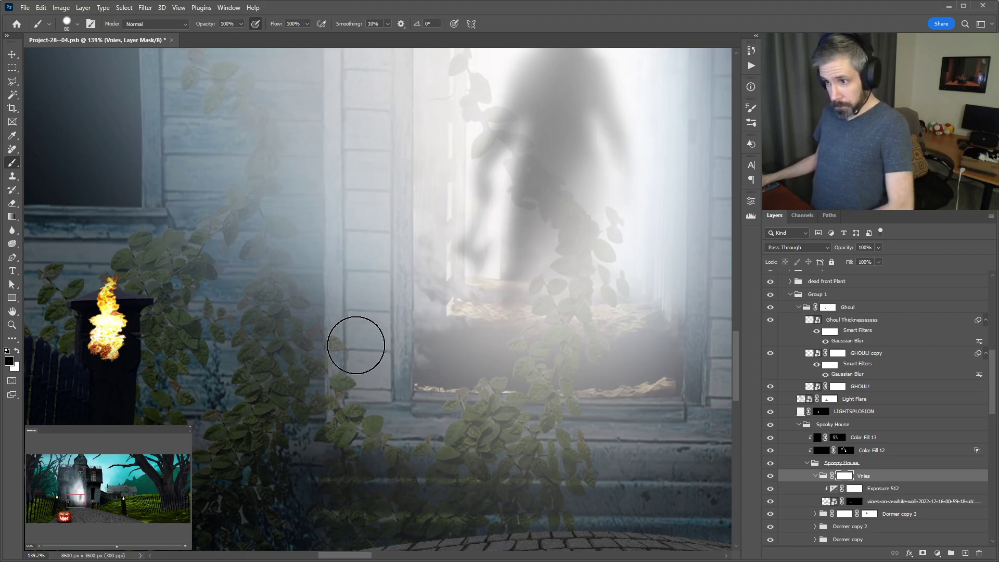
- Mask out vine leaves over the window frame, doorway, ghoul's legs, sill and front steps
mouse_move(358, 353)
left_mouse_down()
mouse_move(353, 453)
mouse_move(353, 409)
mouse_move(357, 450)
mouse_move(491, 441)
mouse_move(578, 347)
mouse_move(621, 204)
mouse_move(621, 272)
mouse_move(483, 84)
left_mouse_up()
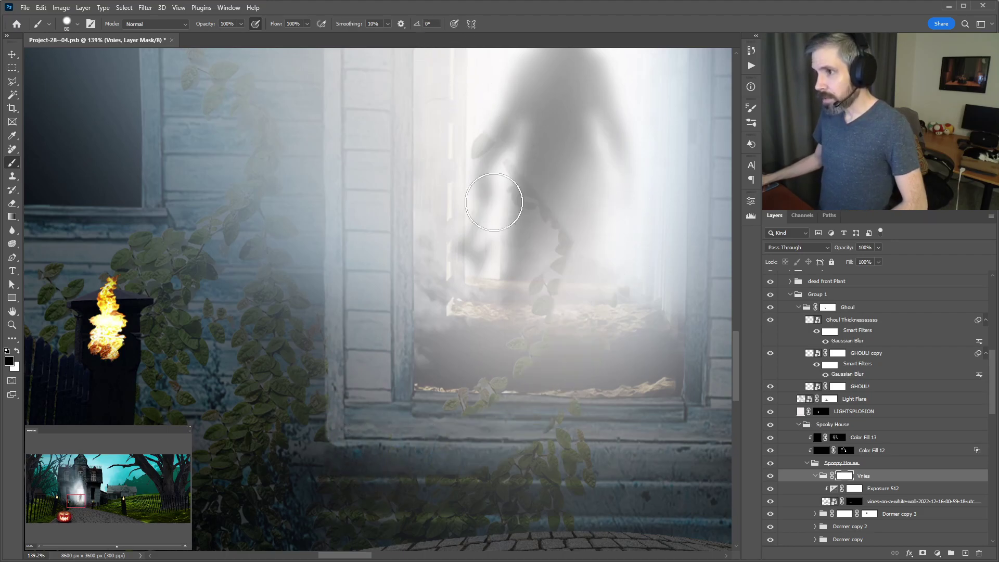
left_click_drag(495, 205, 531, 294)
mouse_move(540, 338)
left_mouse_down()
mouse_move(540, 274)
mouse_move(602, 294)
mouse_move(566, 383)
mouse_move(578, 450)
left_mouse_up()
mouse_move(528, 482)
left_mouse_down()
mouse_move(484, 196)
mouse_move(424, 236)
left_mouse_up()
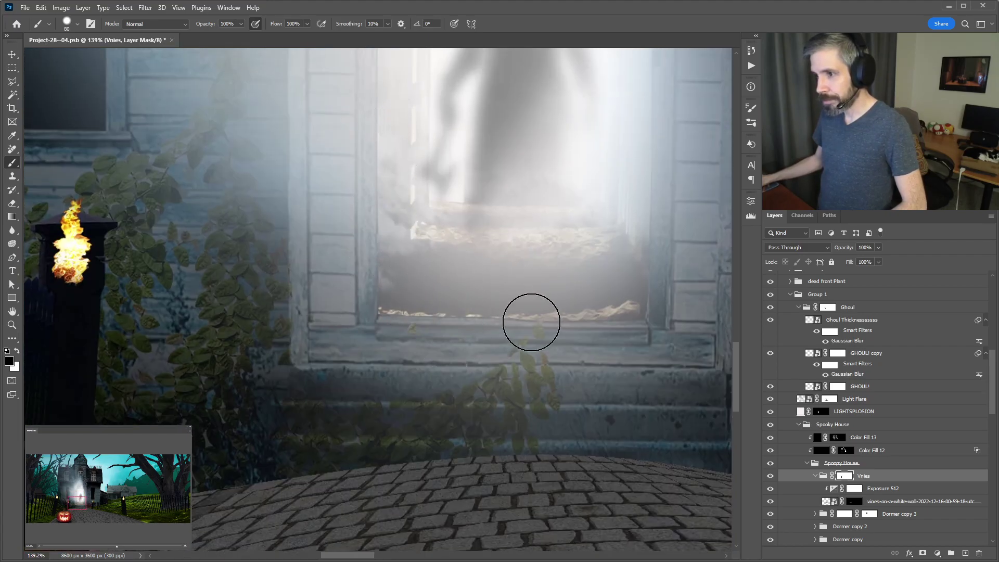
mouse_move(529, 319)
left_mouse_down()
mouse_move(550, 429)
mouse_move(555, 360)
mouse_move(519, 411)
left_mouse_up()
mouse_move(458, 476)
left_mouse_down()
mouse_move(400, 448)
mouse_move(370, 415)
mouse_move(351, 418)
mouse_move(364, 385)
left_mouse_up()
- Sample a light grey from the window frame and move the view to the doorframe edge
scroll(317, 283, "up", 3)
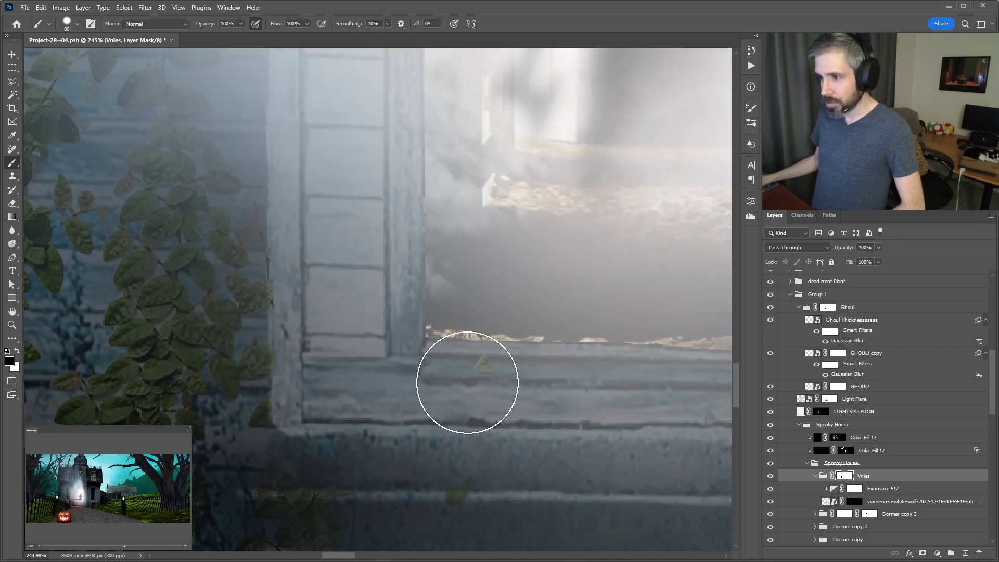
scroll(307, 304, "up", 3)
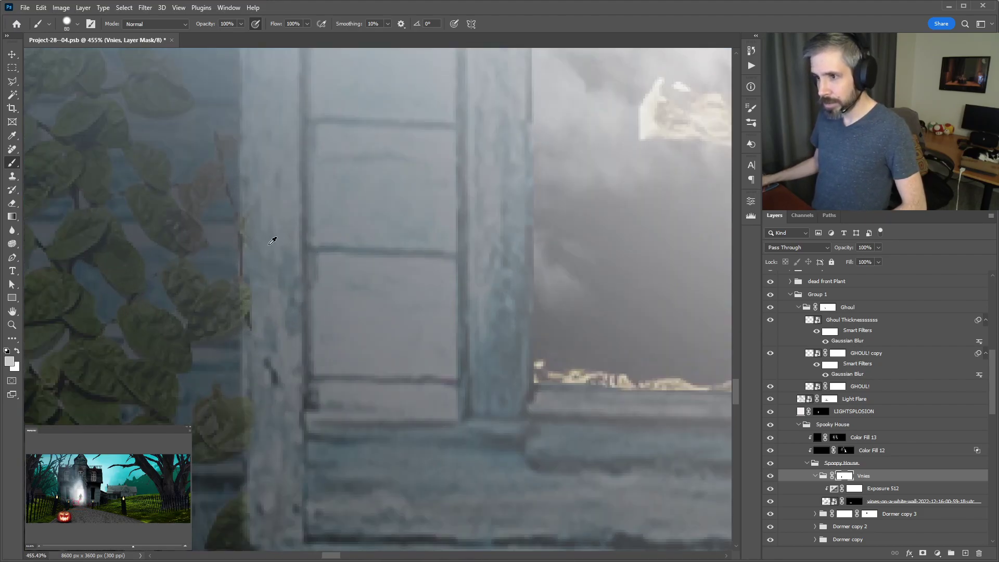
left_click(274, 236, "alt")
left_click_drag(240, 194, 483, 385)
scroll(448, 295, "up", 5)
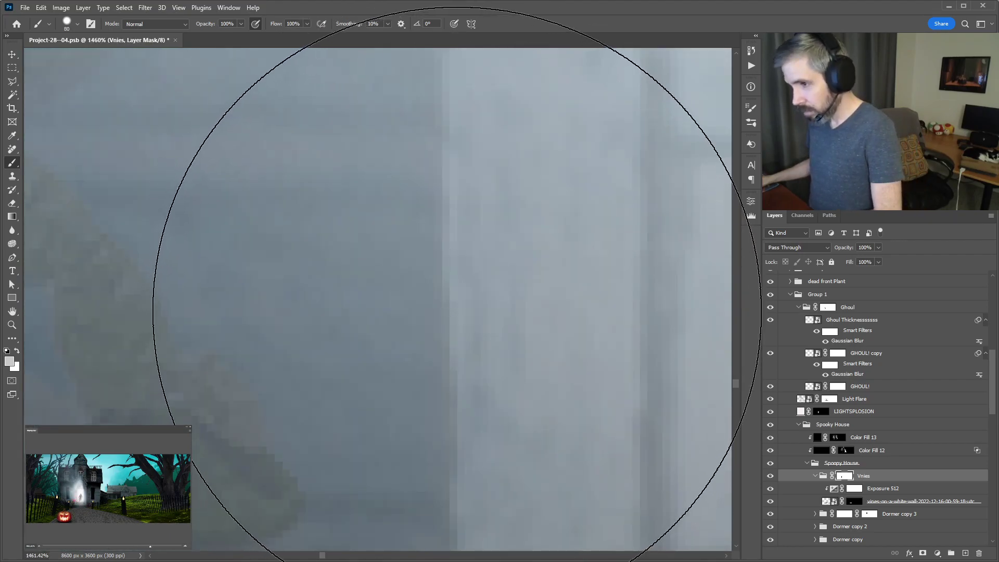
- Restore a leaf beside the doorframe on the Vnies mask with a smaller white brush
key("v")
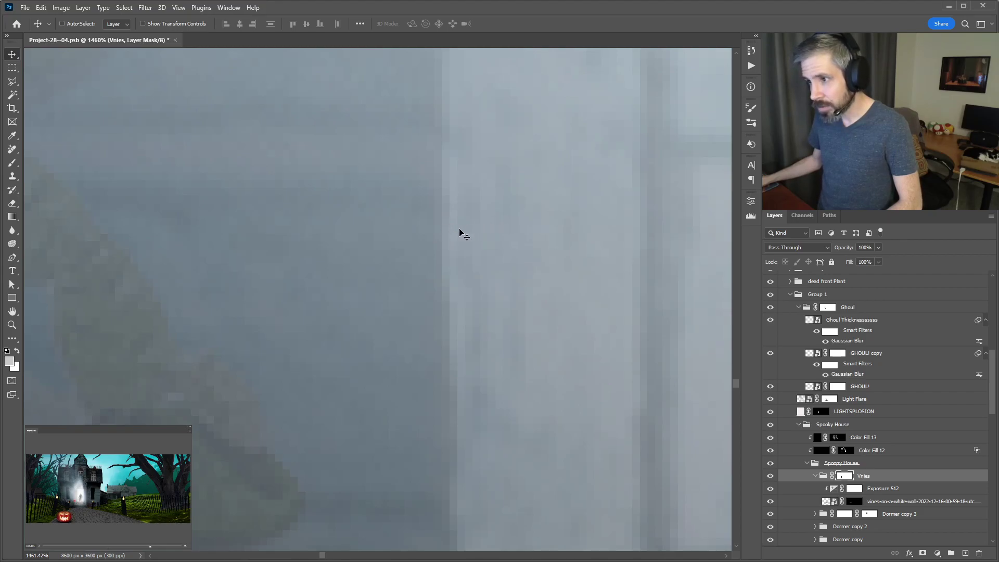
scroll(478, 256, "down", 2)
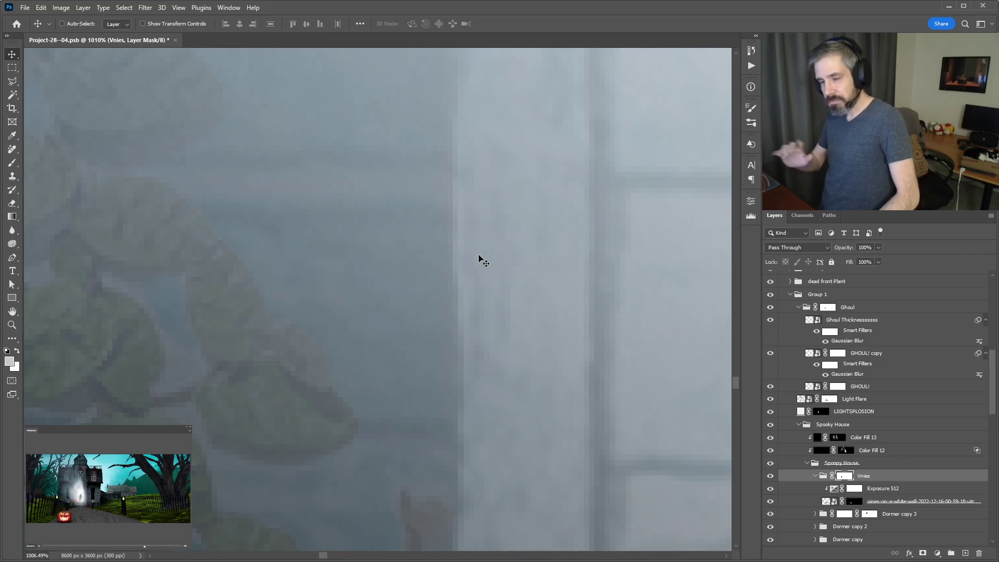
scroll(494, 281, "down", 2)
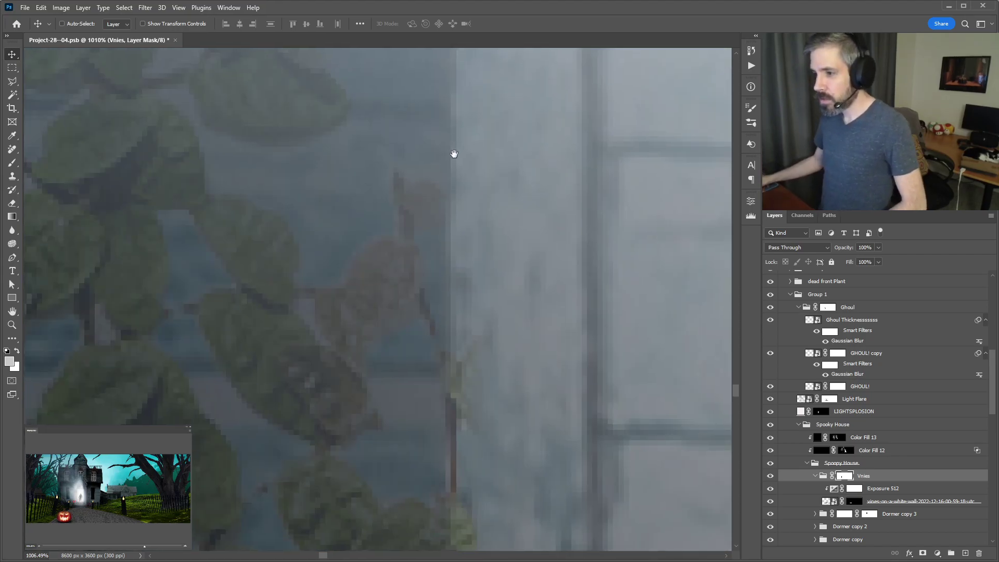
key("b")
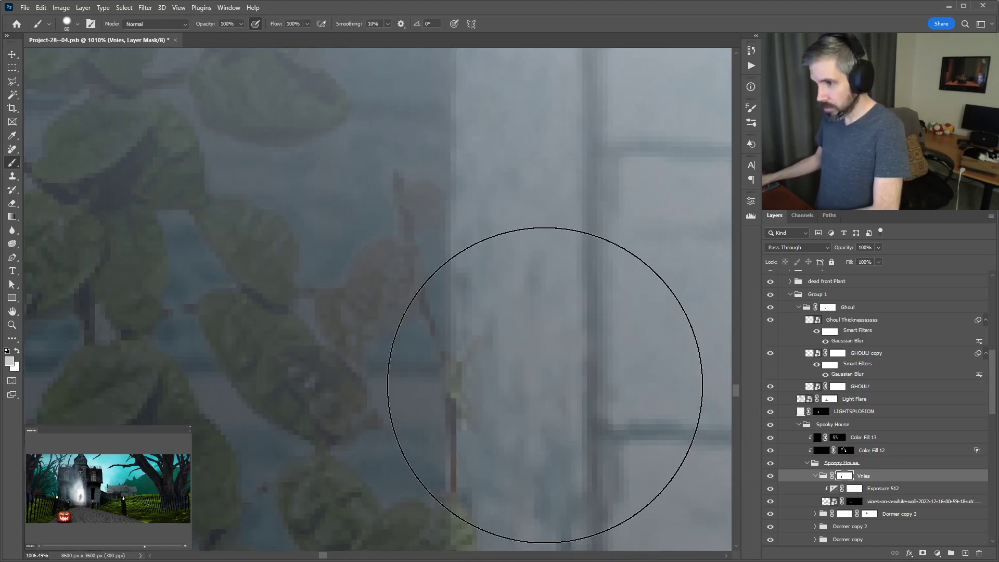
key("x")
key("bracketleft")
key("bracketleft")
left_click_drag(553, 368, 562, 361)
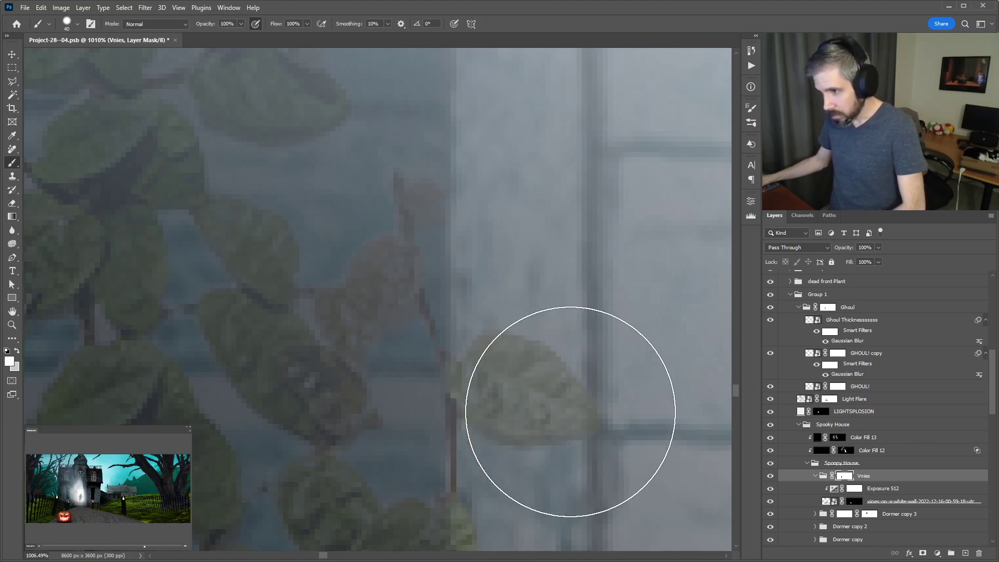
left_click(562, 346)
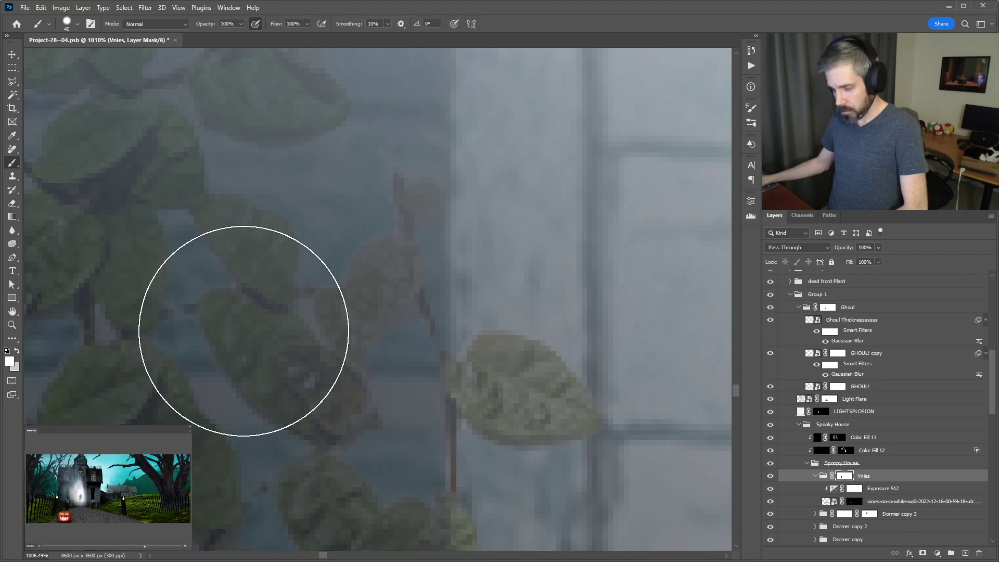
- Hide the doorframe leaf again in black, undoing one stroke and repainting it
key("x")
left_click_drag(629, 384, 538, 380)
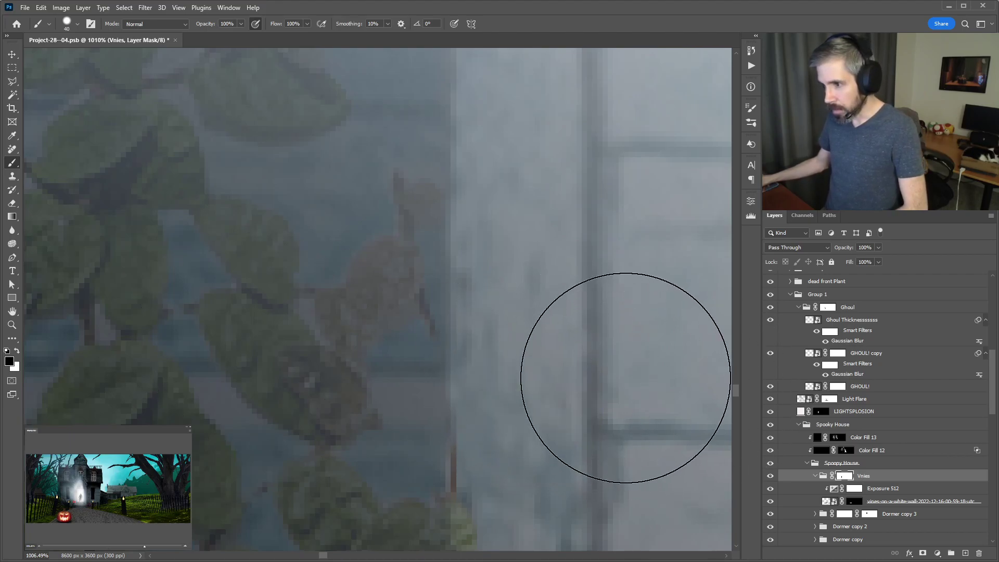
key("z")
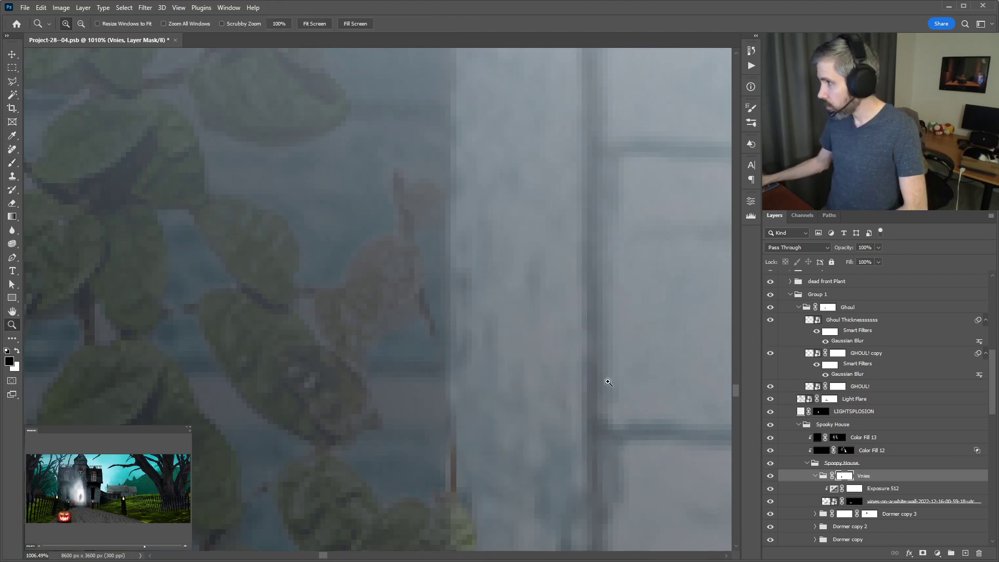
key("ctrl+z")
key("v")
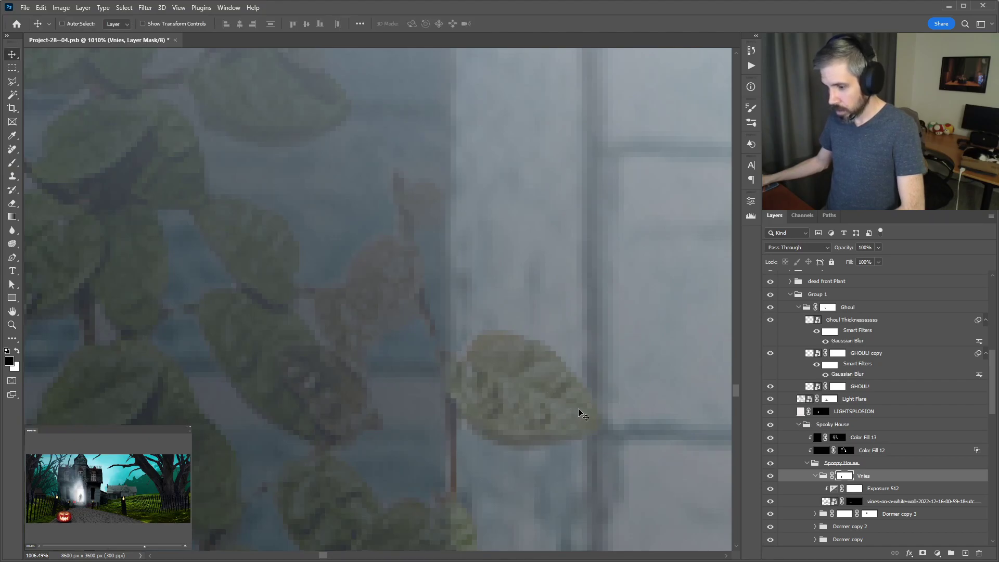
key("b")
left_click_drag(530, 367, 566, 363)
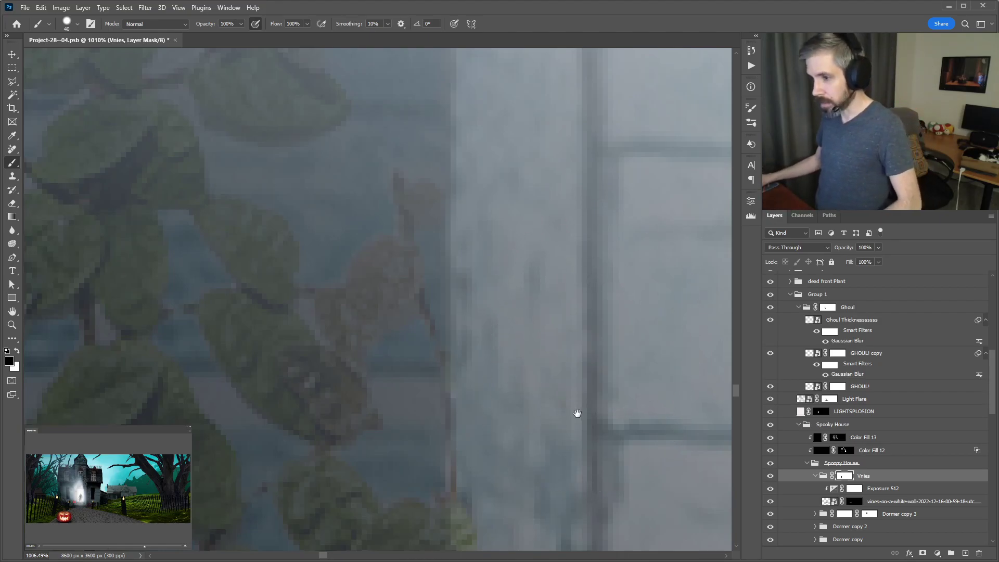
- Mask out the stray leaves over the front steps, then zoom out
left_click_drag(578, 413, 567, 457)
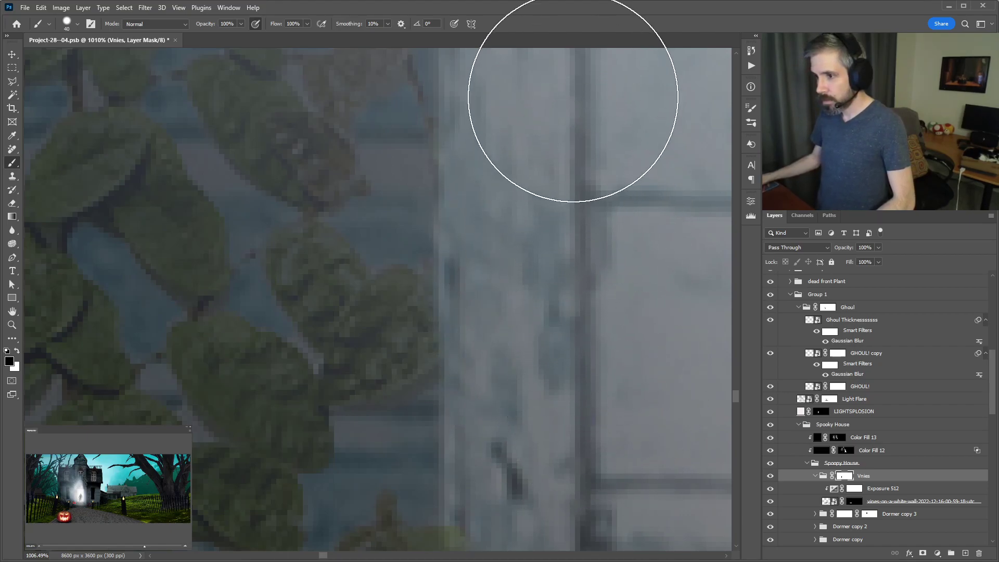
left_click_drag(598, 383, 573, 95)
mouse_move(573, 376)
left_mouse_down()
mouse_move(564, 348)
mouse_move(544, 408)
left_mouse_up()
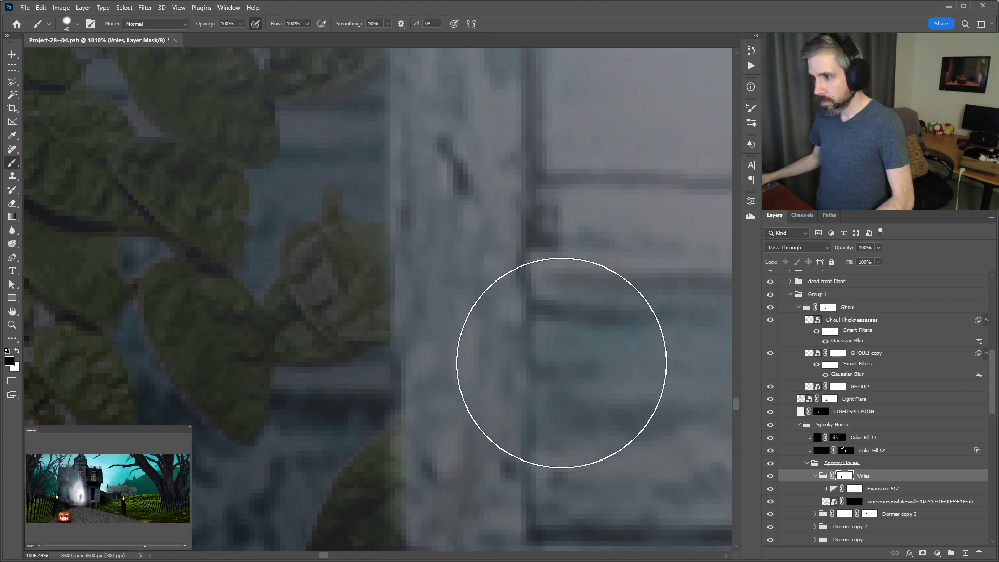
mouse_move(517, 425)
left_mouse_down()
mouse_move(515, 173)
mouse_move(510, 232)
left_mouse_up()
scroll(521, 272, "down", 6)
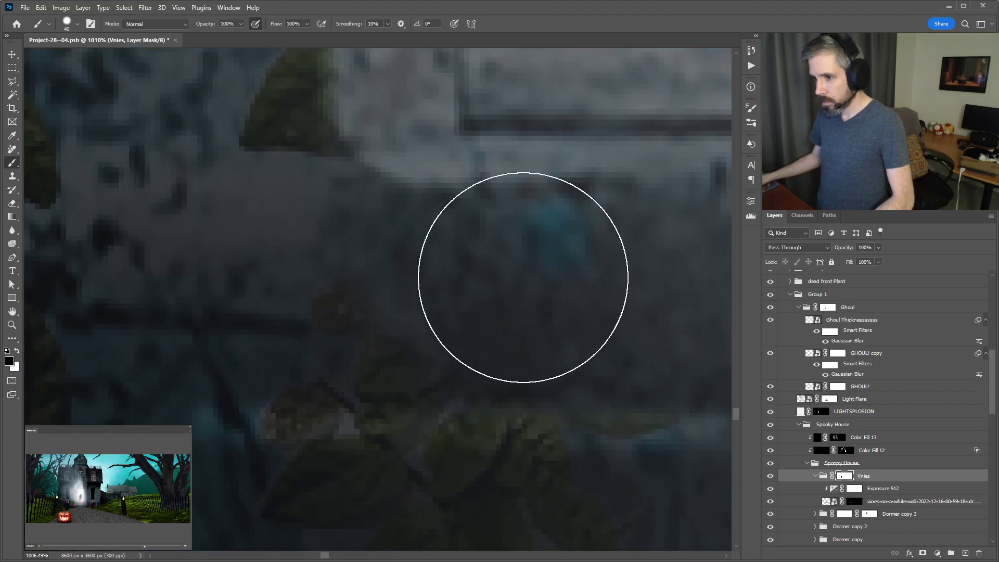
mouse_move(515, 336)
left_mouse_down()
mouse_move(479, 322)
mouse_move(452, 378)
mouse_move(562, 314)
mouse_move(546, 370)
mouse_move(463, 349)
mouse_move(420, 410)
left_mouse_up()
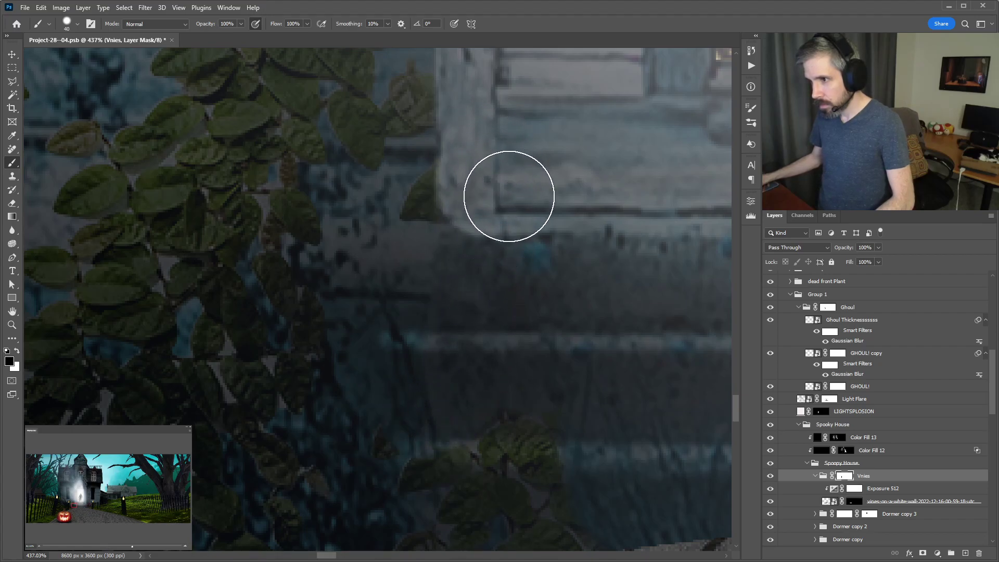
key("x")
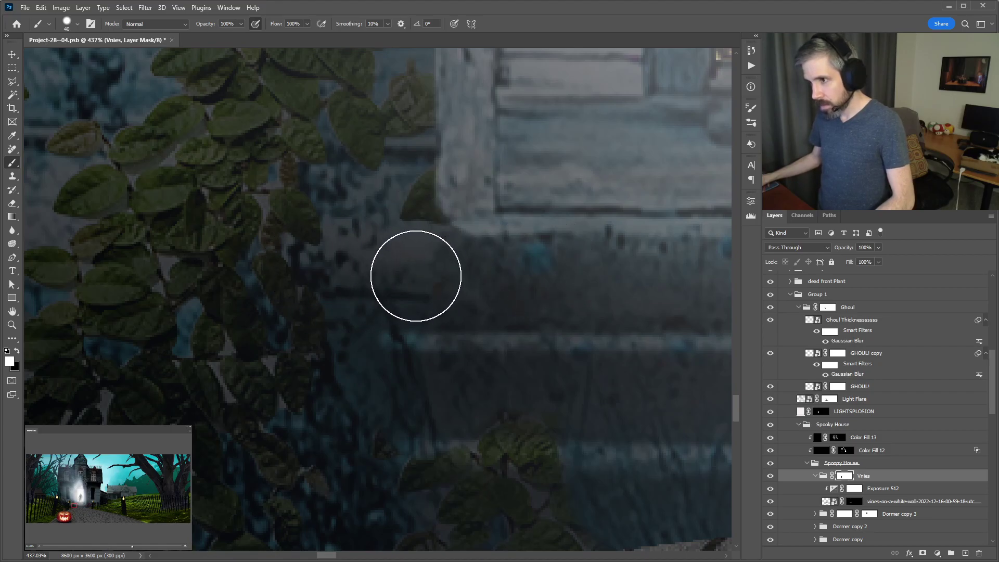
key("x")
mouse_move(532, 430)
left_mouse_down()
mouse_move(471, 212)
mouse_move(465, 307)
left_mouse_up()
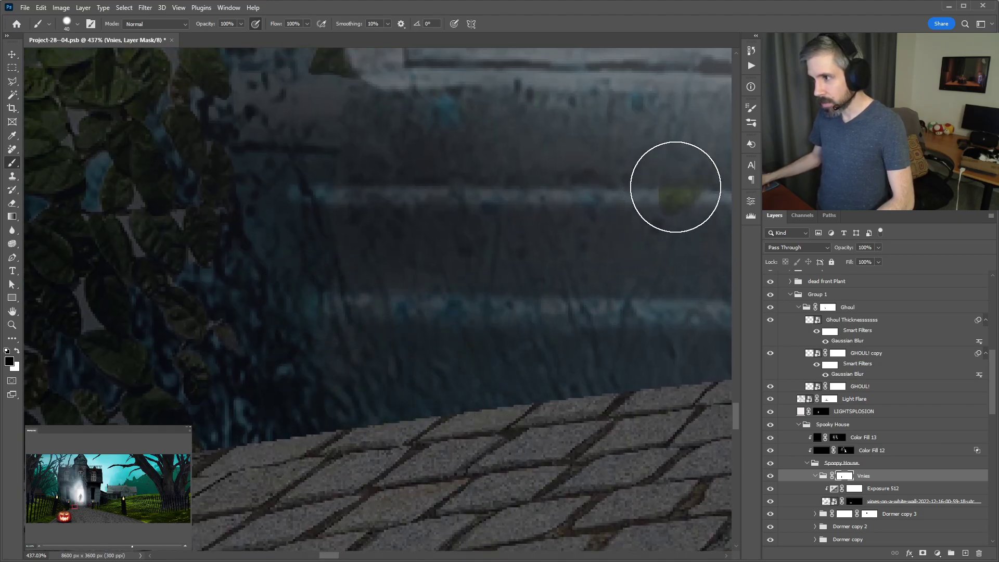
key("v")
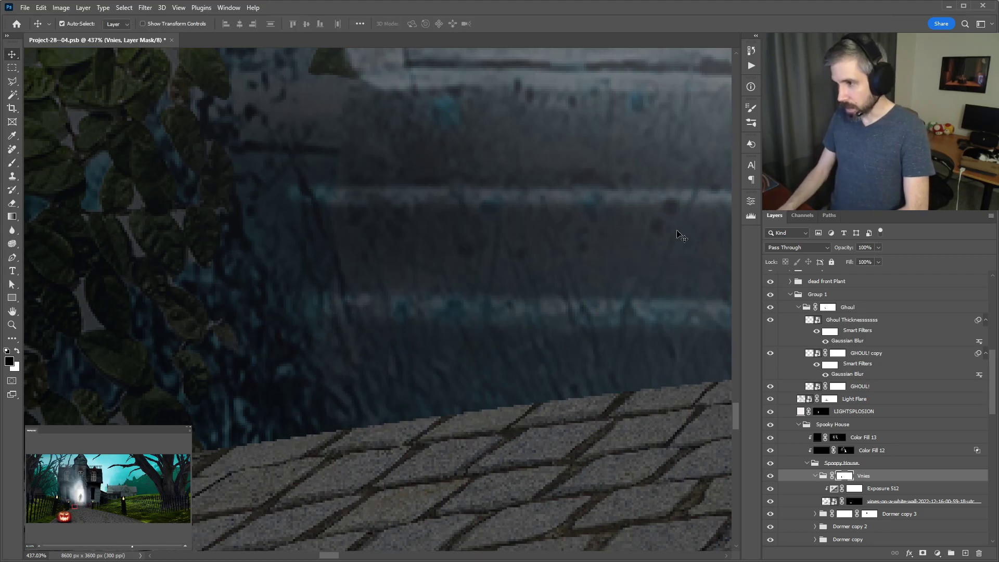
key("ctrl+minus")
key("ctrl+minus")
key("ctrl+minus")
key("ctrl+minus")
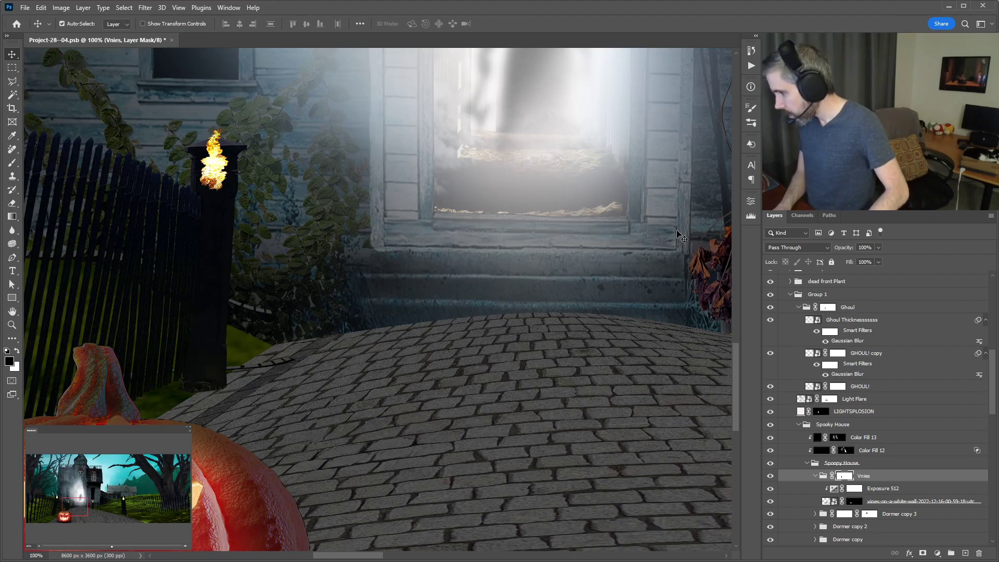
- Zoom out to the whole house and hide Exposure 512 to compare the vines
key("ctrl+minus")
key("ctrl+minus")
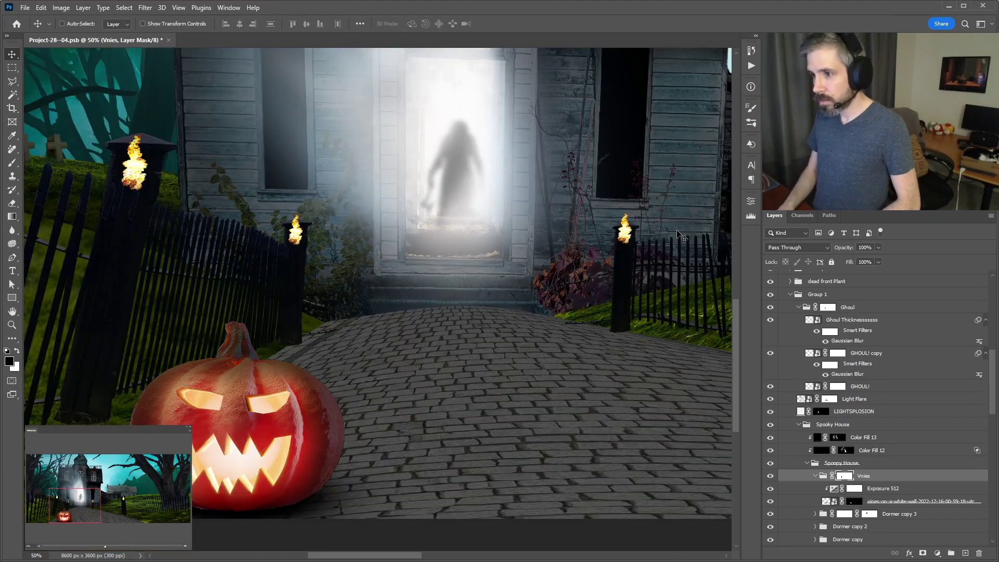
left_click_drag(505, 206, 505, 335)
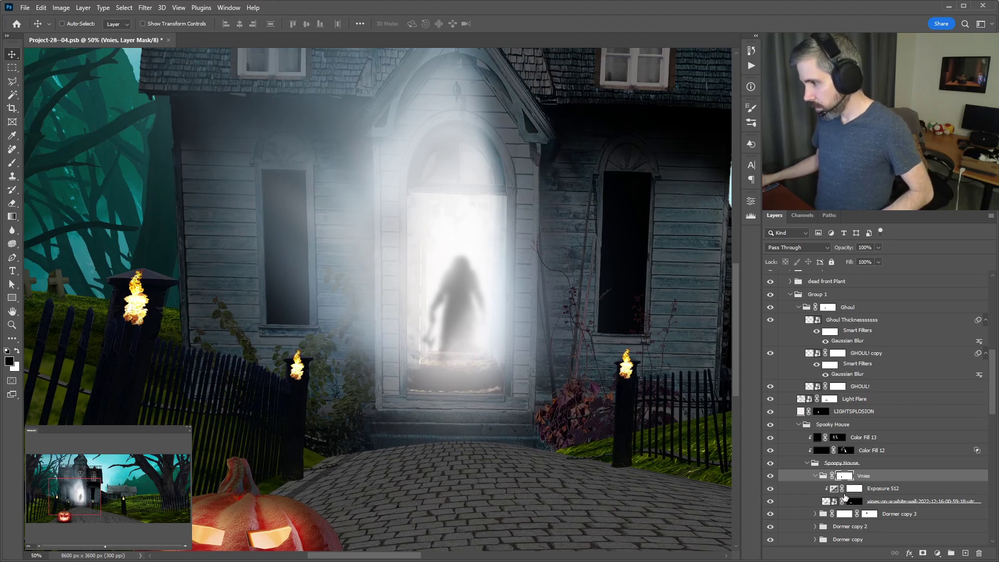
left_click(831, 491)
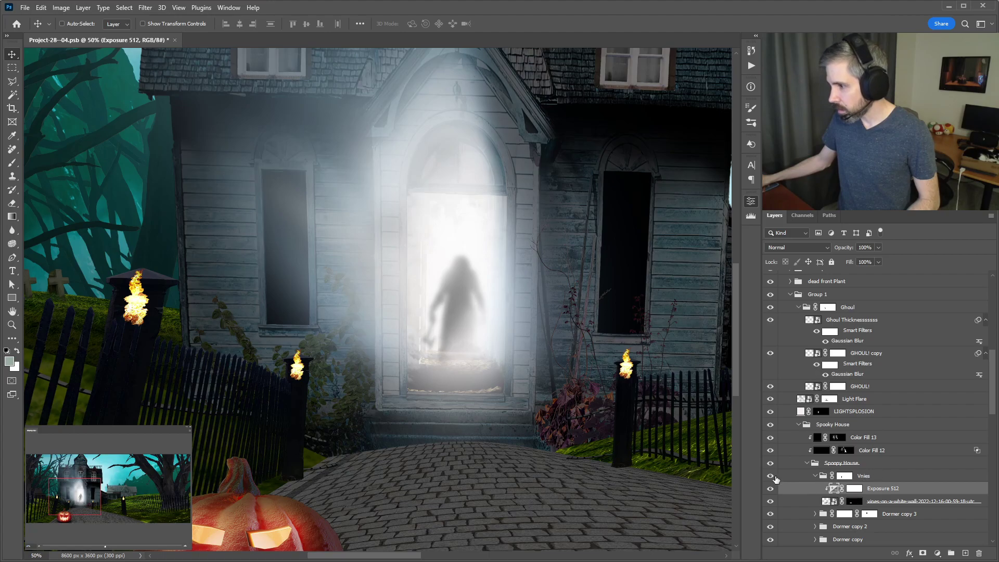
left_click(770, 489)
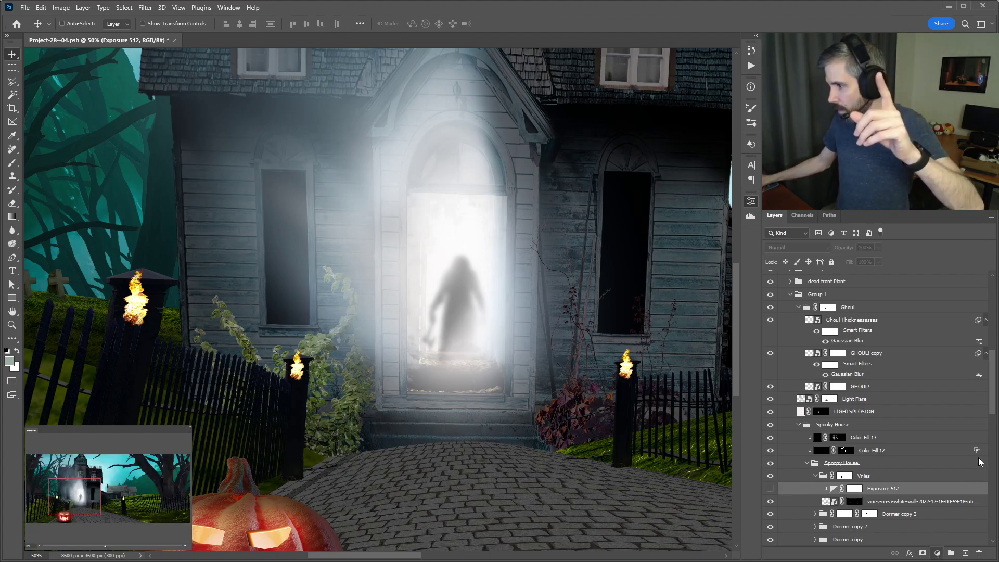
- Create Hue/Saturation 513 and clip it to the vines layer with Ctrl+Alt+G
key("ctrl+u")
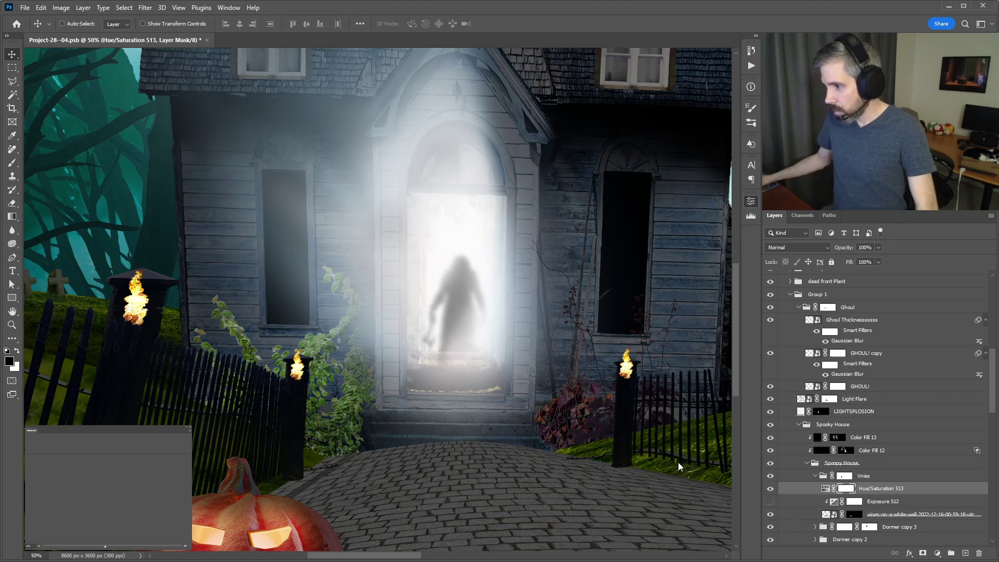
key("ctrl+alt+g")
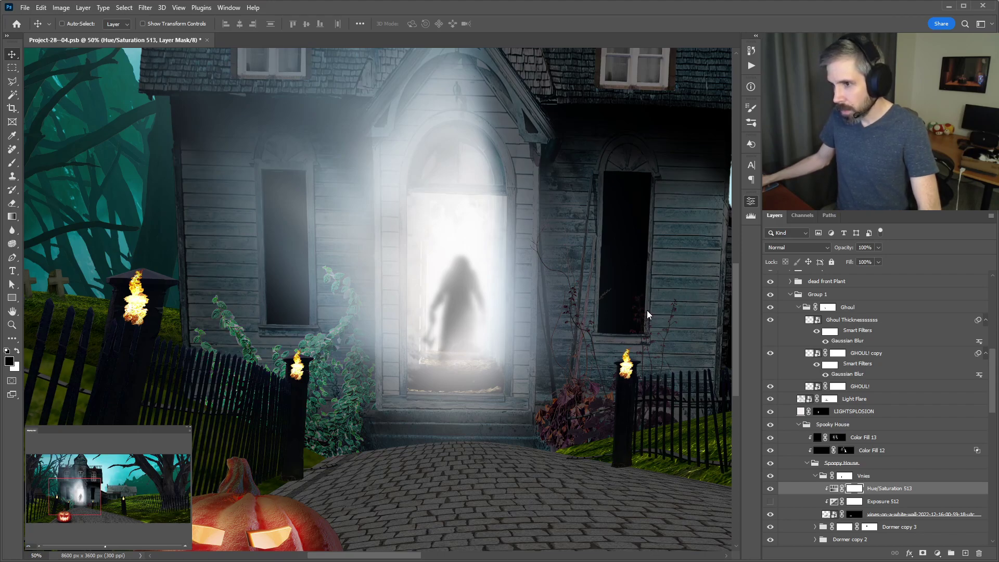
scroll(241, 326, "up", 3)
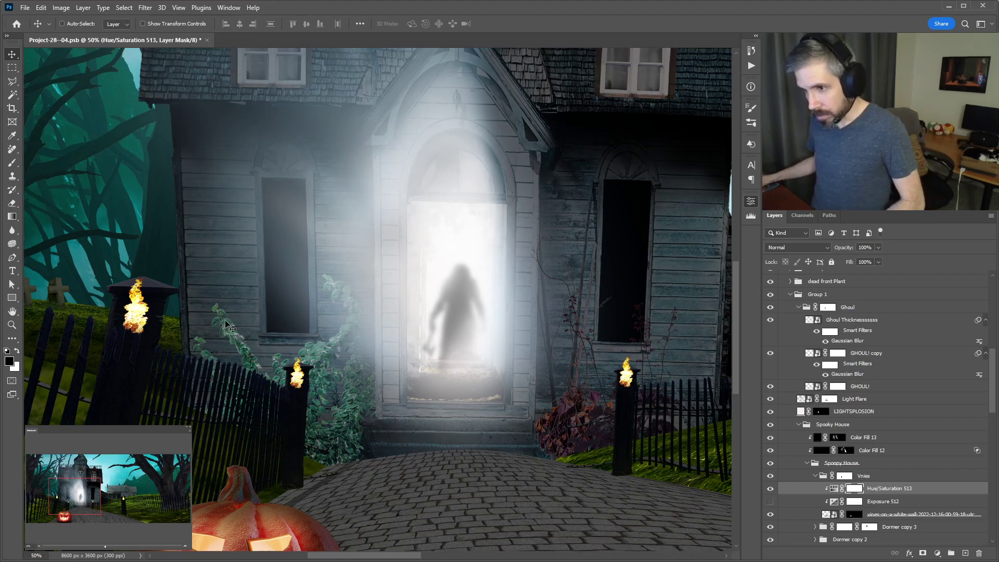
scroll(244, 336, "up", 10)
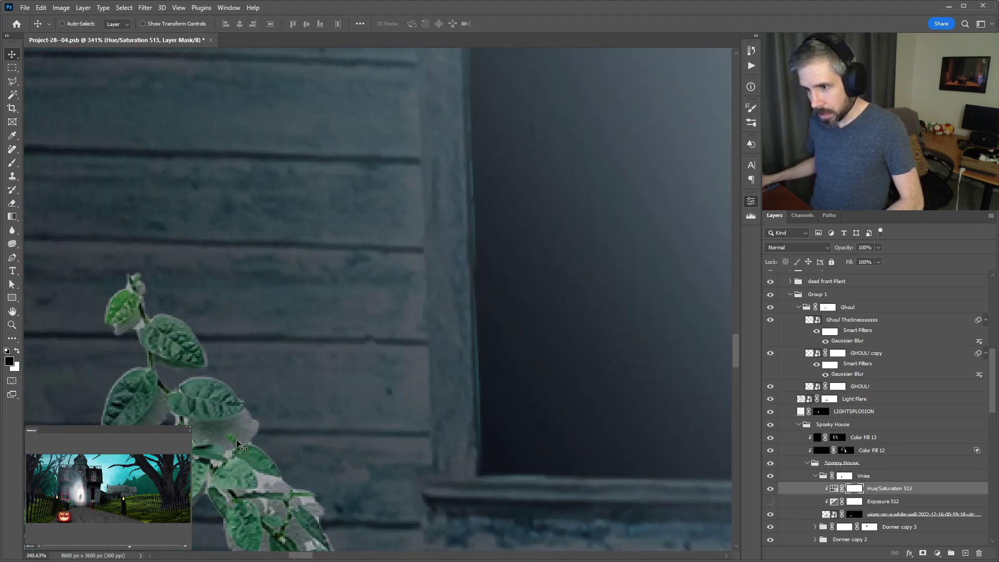
scroll(246, 407, "down", 8)
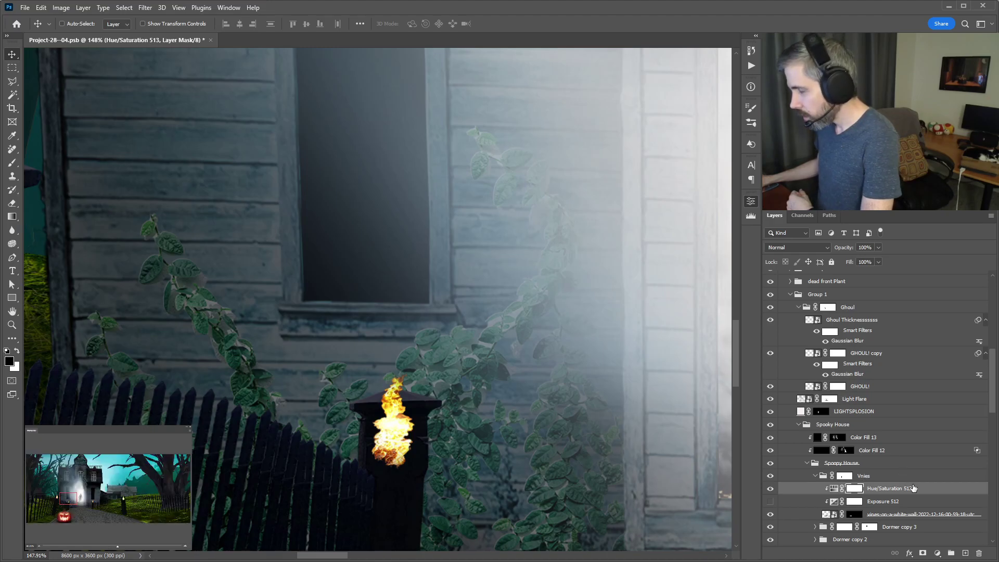
left_click(802, 515)
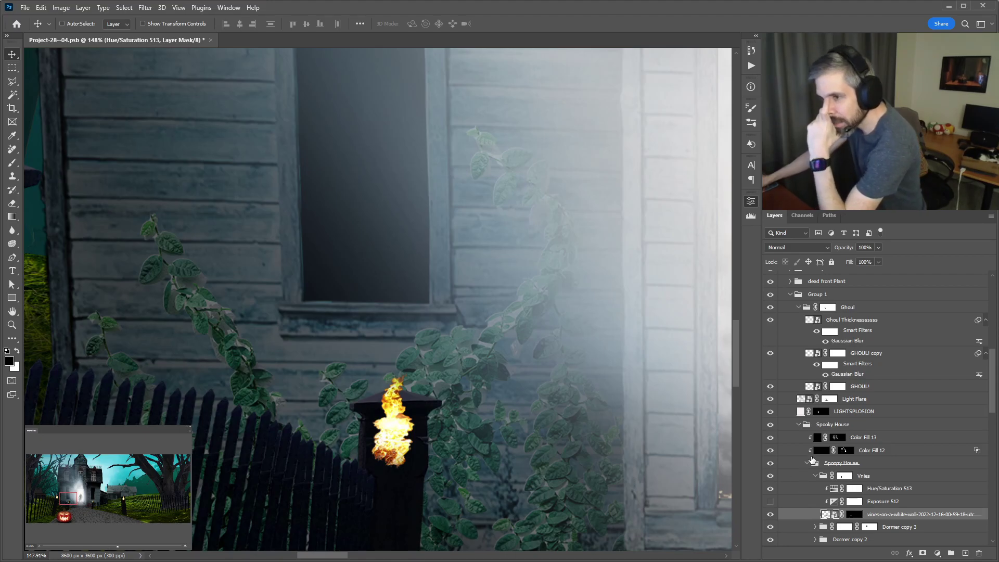
key("space")
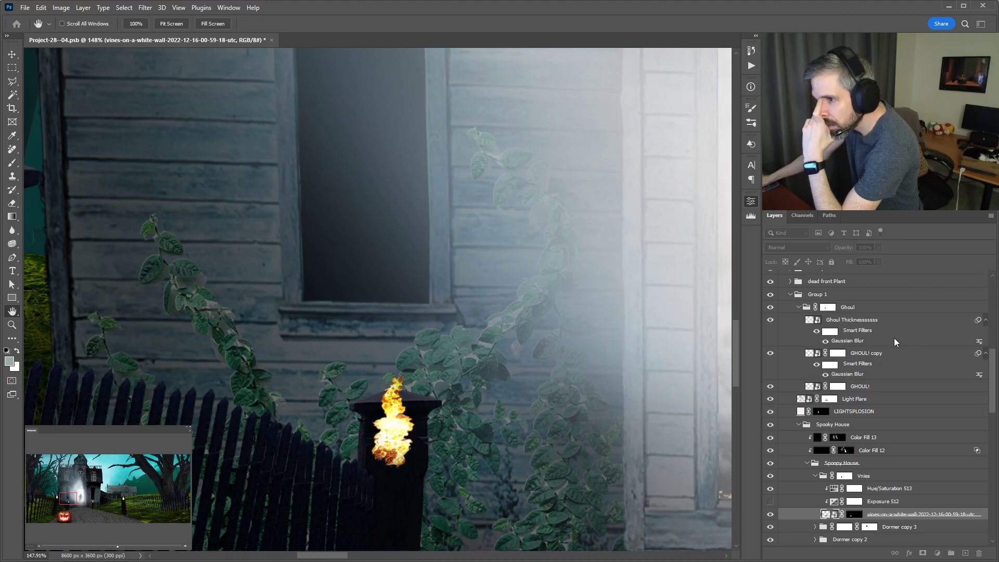
left_click(826, 341)
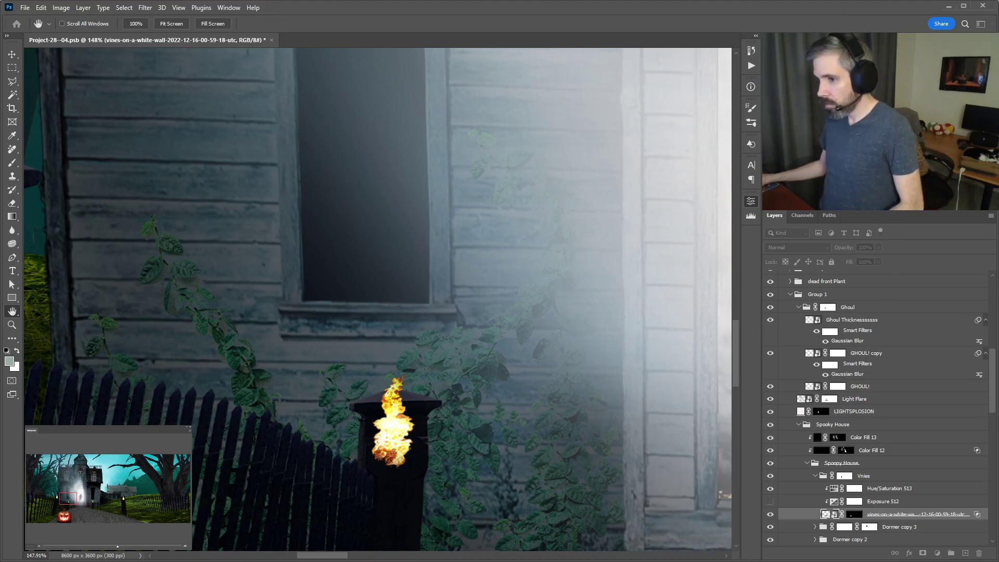
key("v")
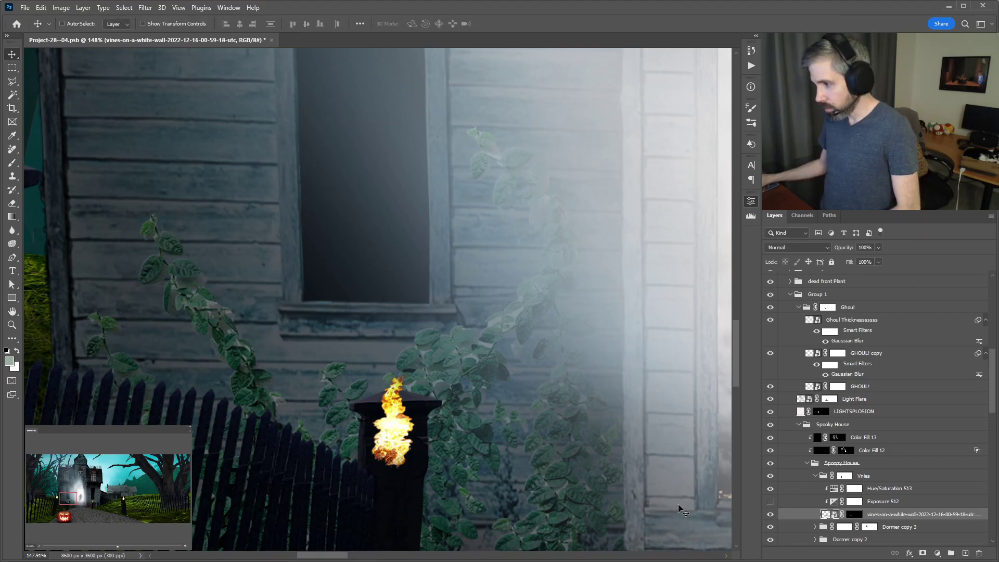
- Hide Hue/Saturation 513, disable the vines mask, and try Magic Wand selections of the wall
left_click(770, 488)
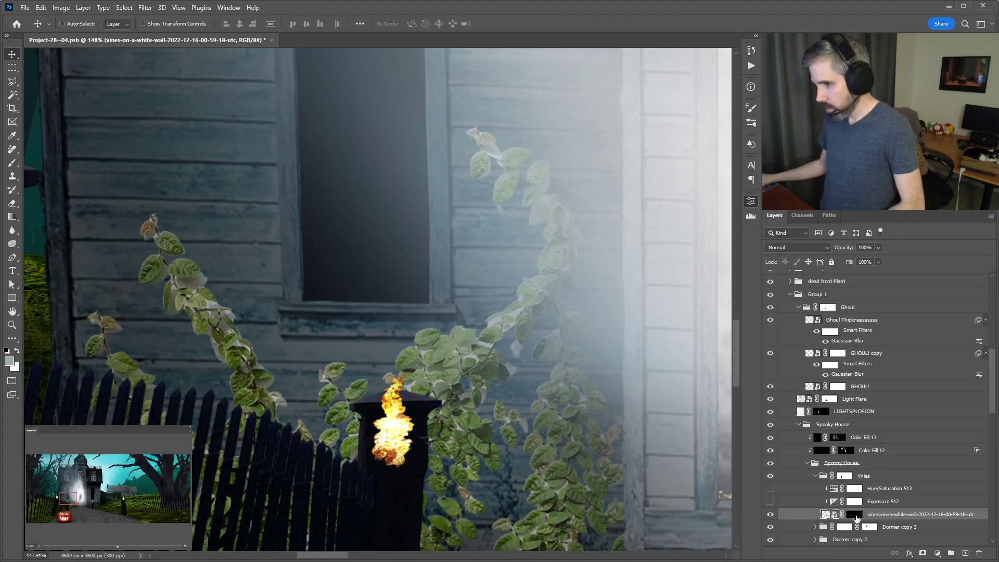
left_click(854, 514, "shift")
key("w")
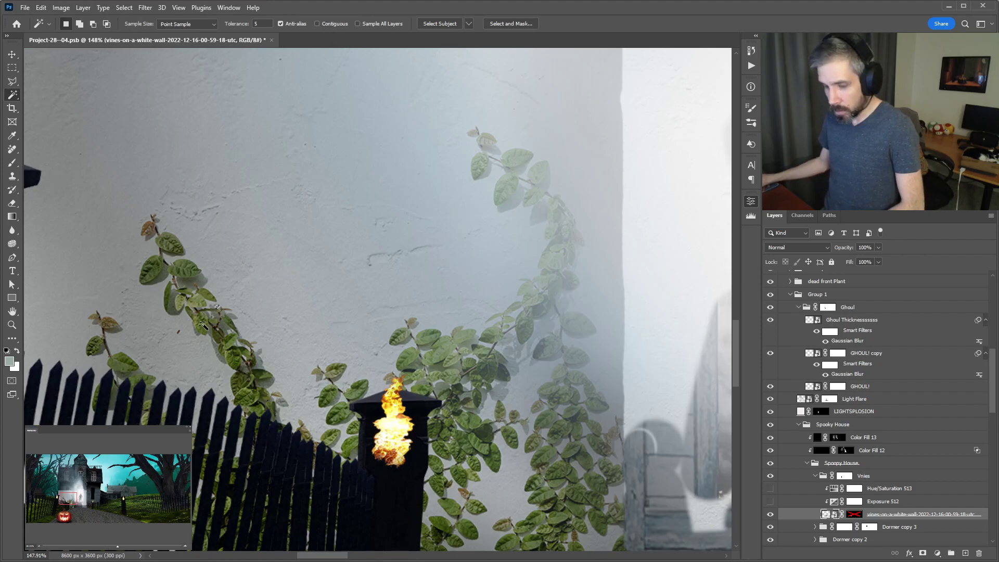
scroll(197, 331, "up", 5)
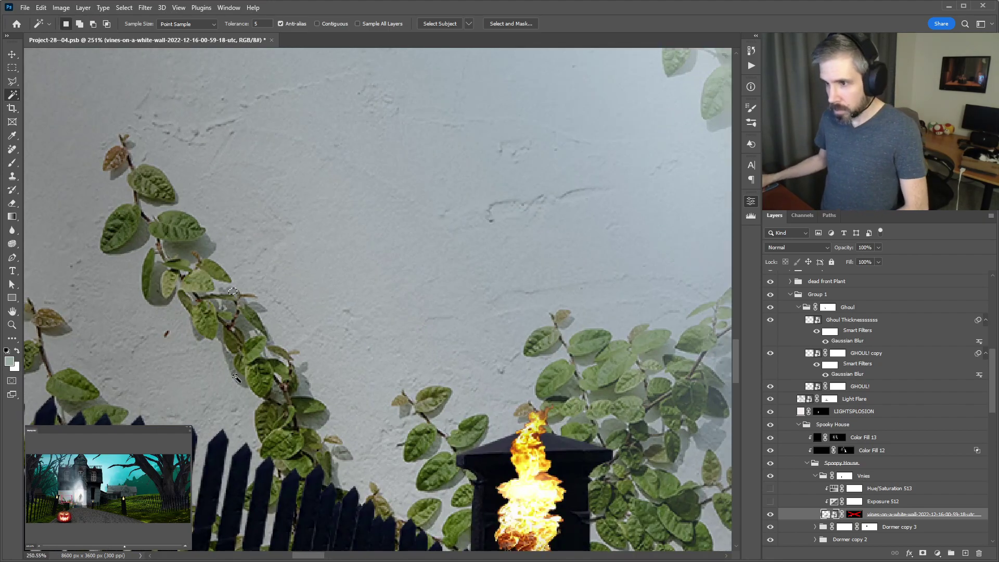
left_click(240, 391)
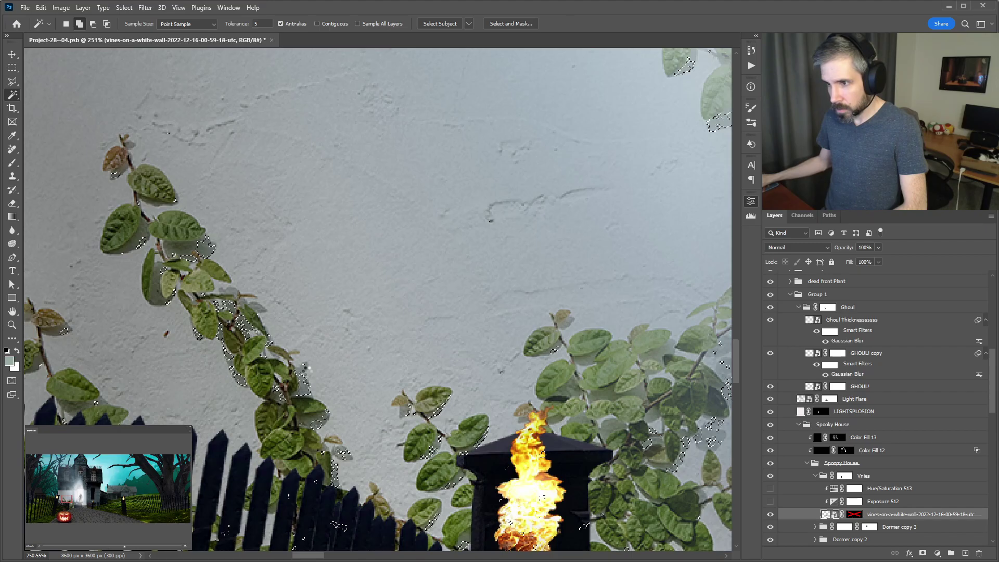
left_click(308, 374, "shift")
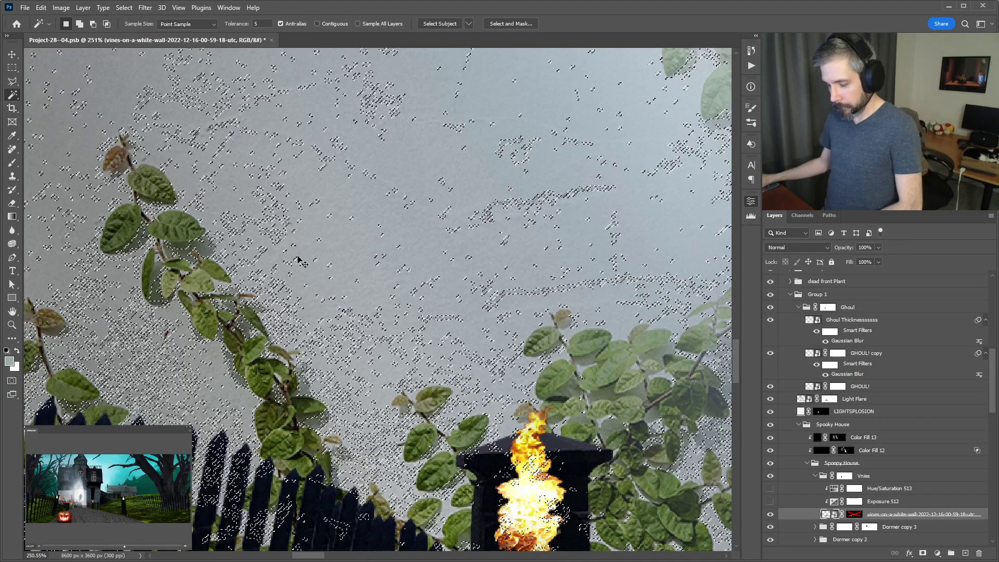
key("ctrl+d")
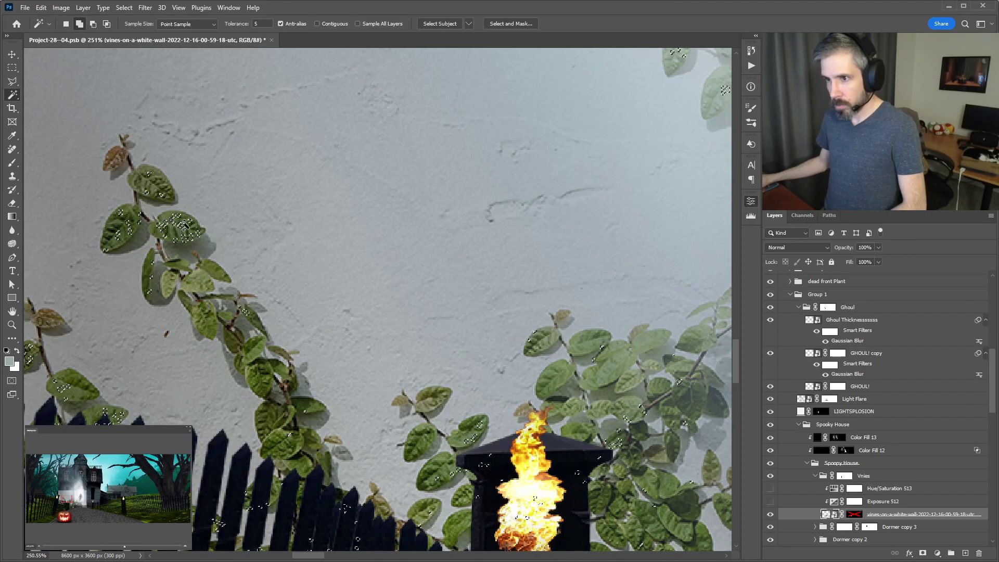
- Rebuild the Magic Wand wall selection, adding patches around the middle leaf, then clear it
left_click(615, 443, "shift")
scroll(176, 244, "up", 5)
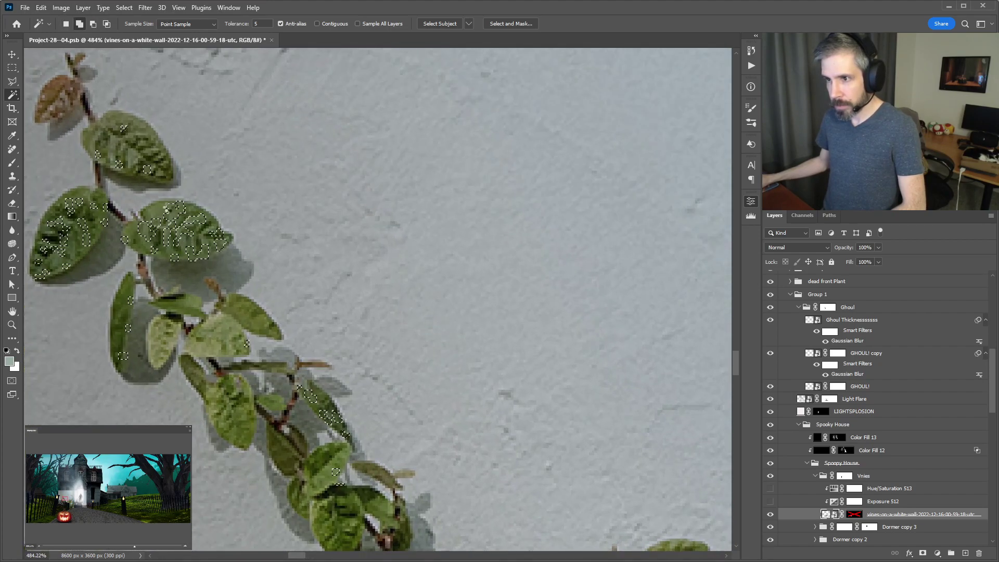
left_click(133, 239, "shift")
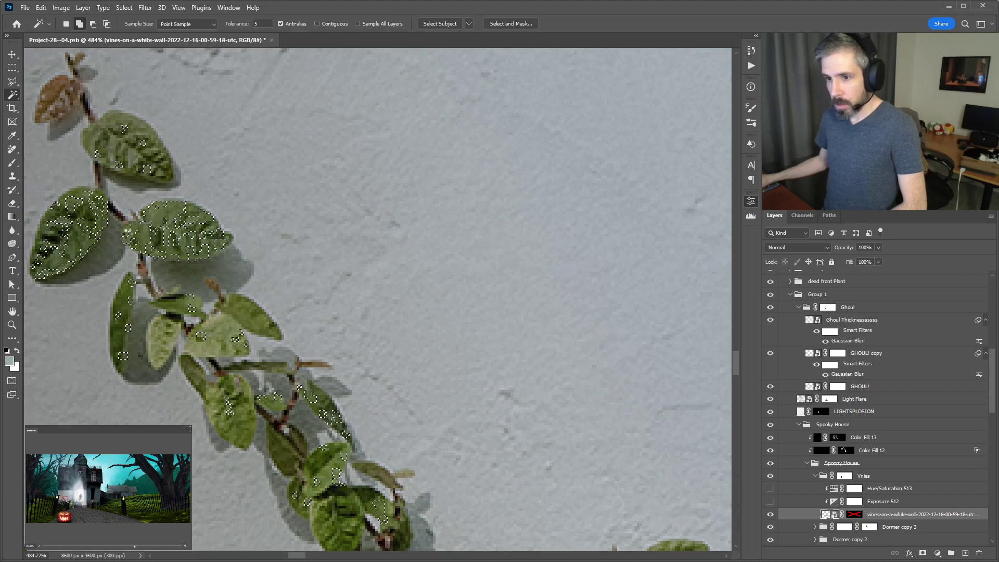
left_click(156, 246, "shift")
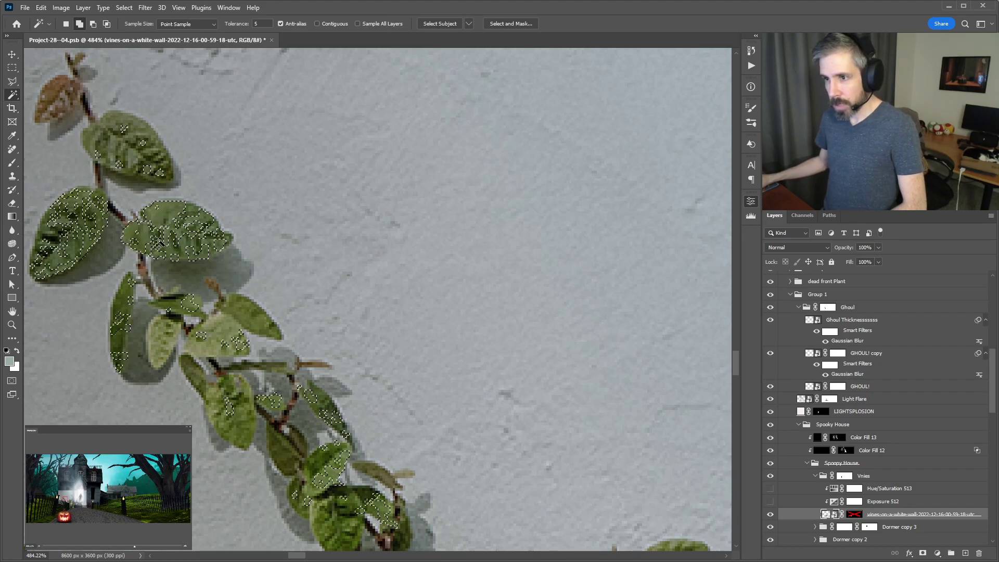
left_click(205, 232, "shift")
left_click(192, 212, "shift")
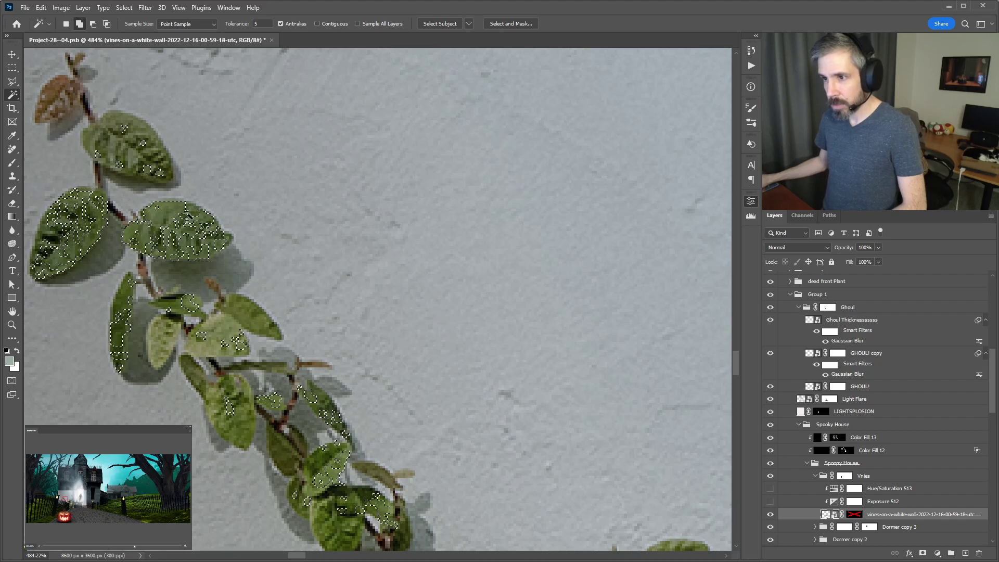
key("ctrl+d")
scroll(208, 228, "down", 3)
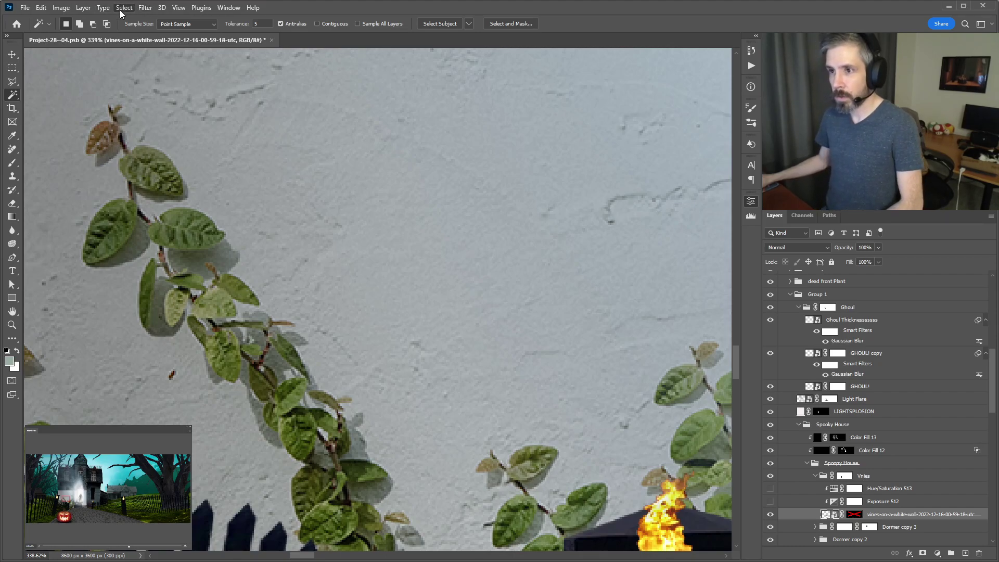
- Sample several leaf greens with the Eyedropper and pan to the fence and dark post
key("i")
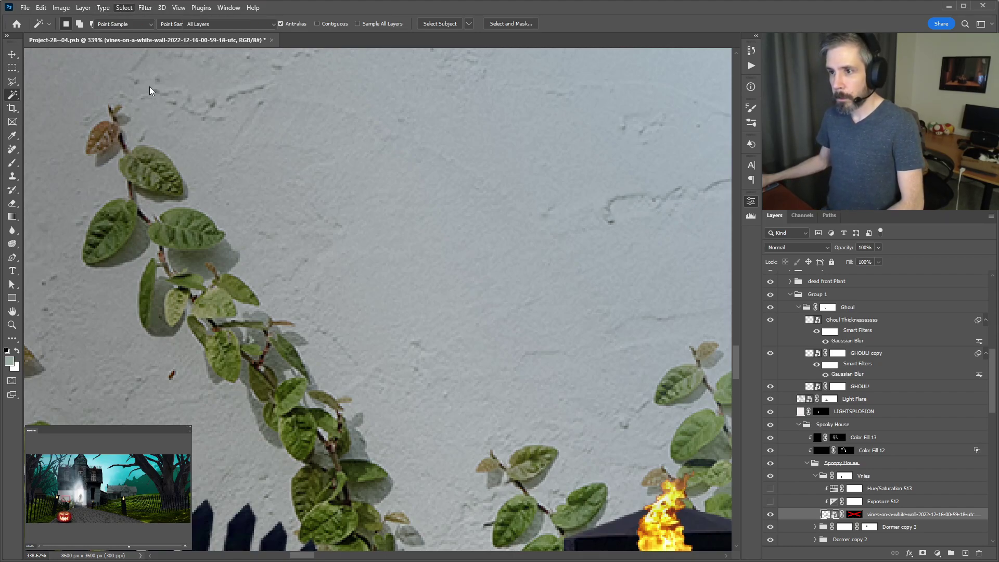
left_click(153, 155)
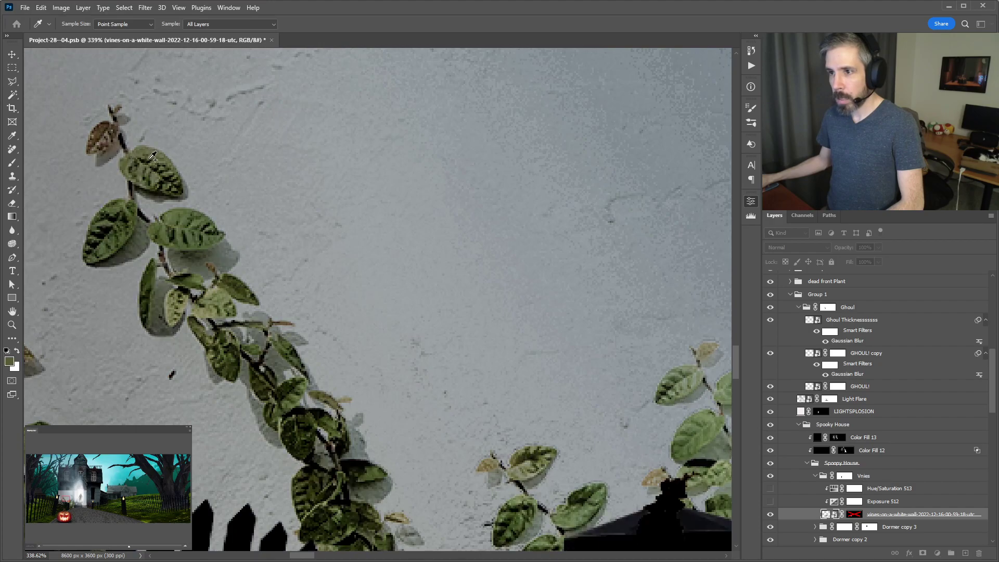
left_click(149, 157)
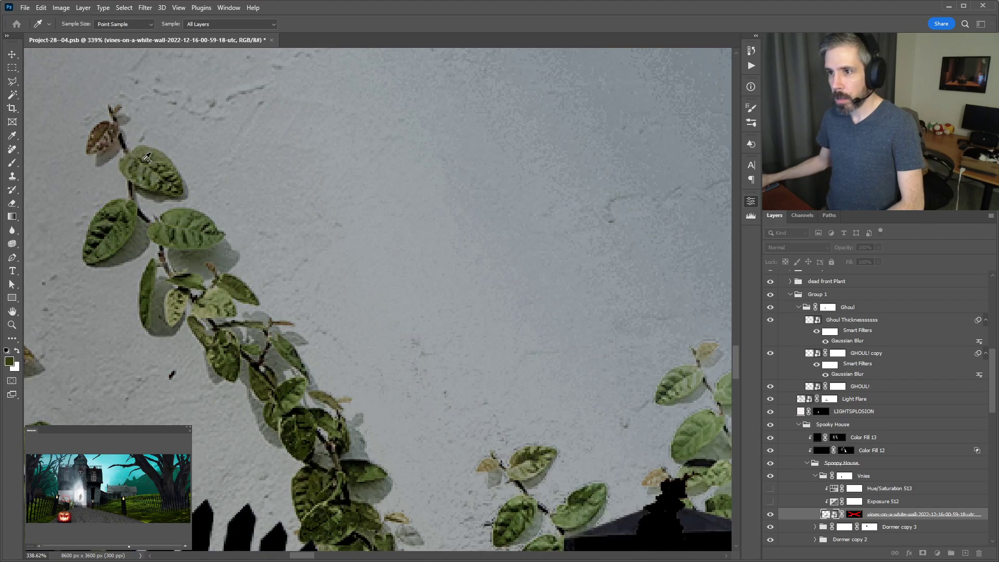
left_click(145, 164)
left_click(117, 214)
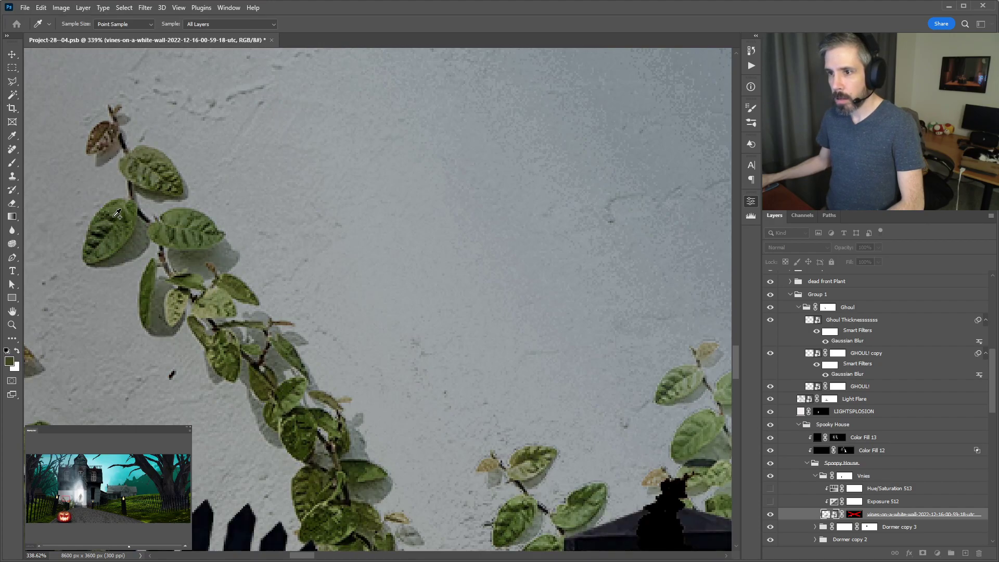
left_click_drag(452, 417, 196, 98)
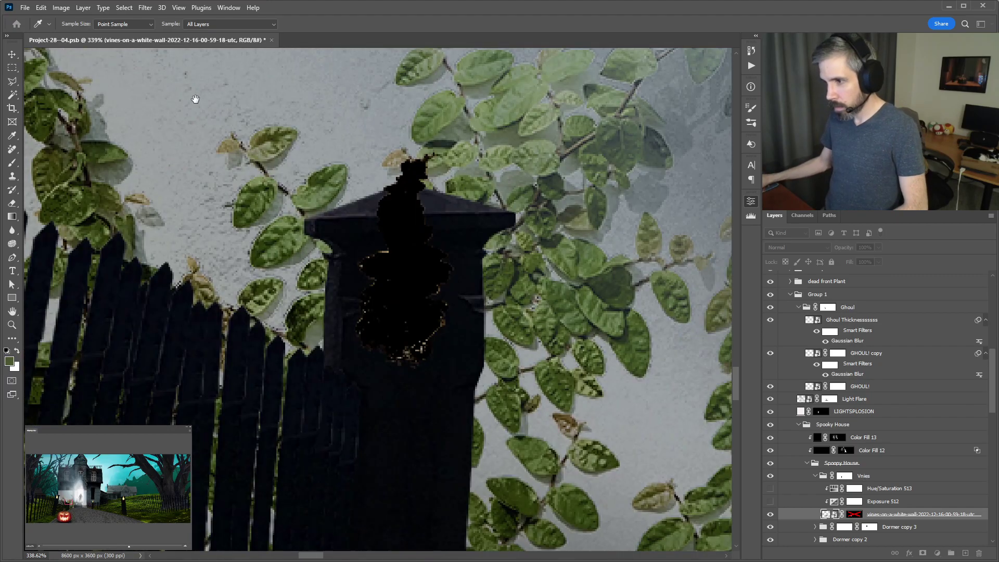
left_click_drag(553, 332, 378, 161)
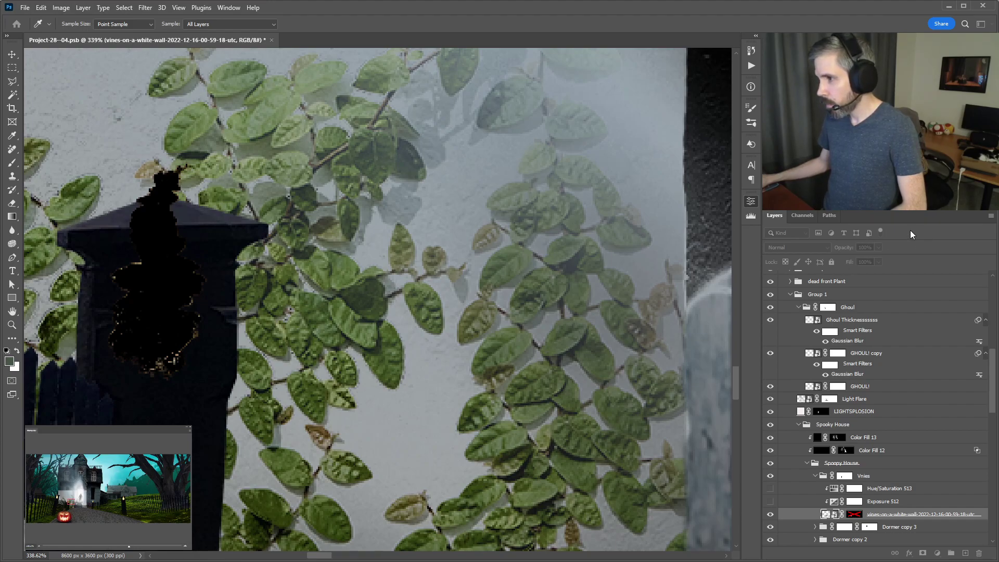
key("w")
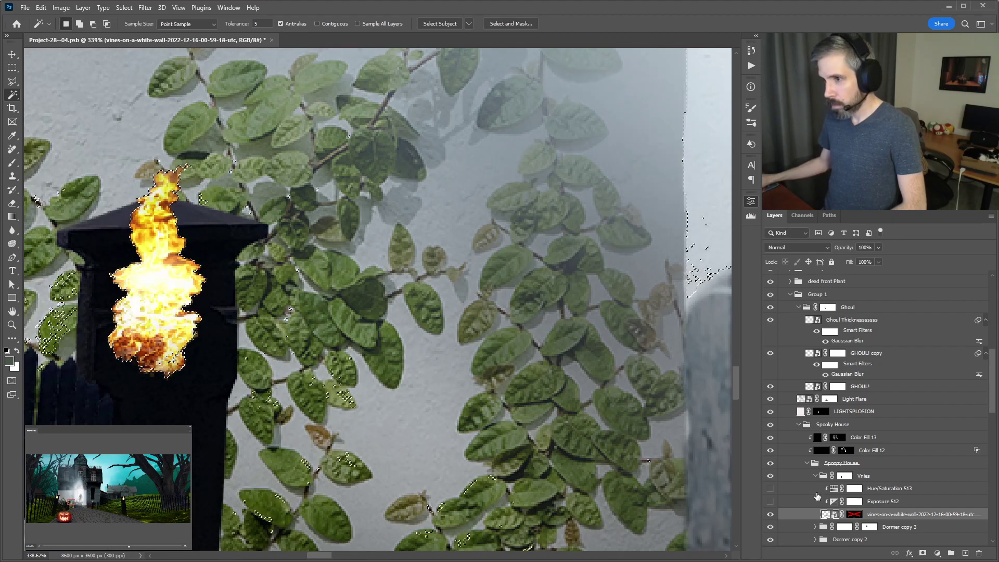
scroll(393, 339, "down", 1)
scroll(393, 340, "down", 5)
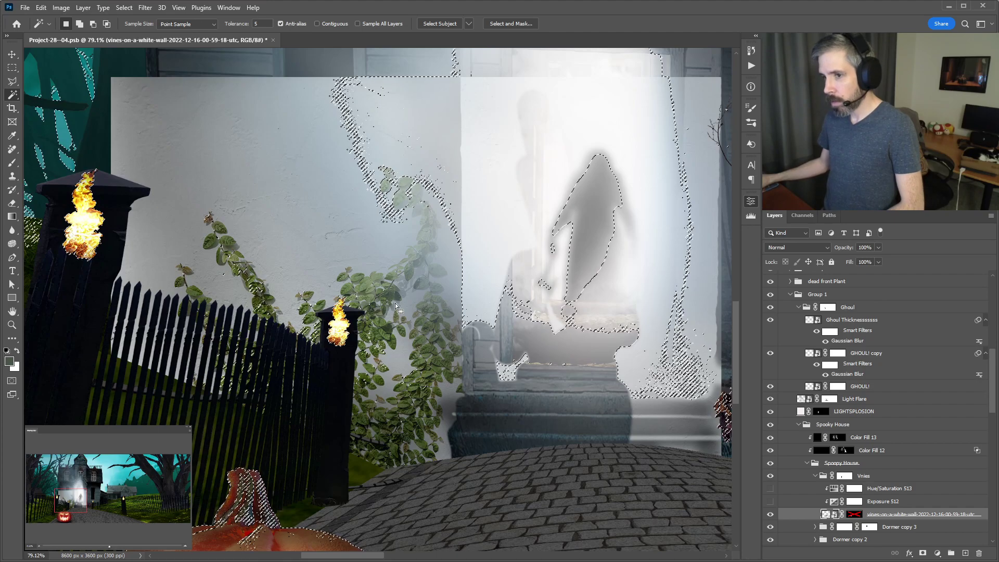
- Deselect, re-enable the vines mask to hide the white wall, and turn Hue/Saturation back on
key("ctrl+d")
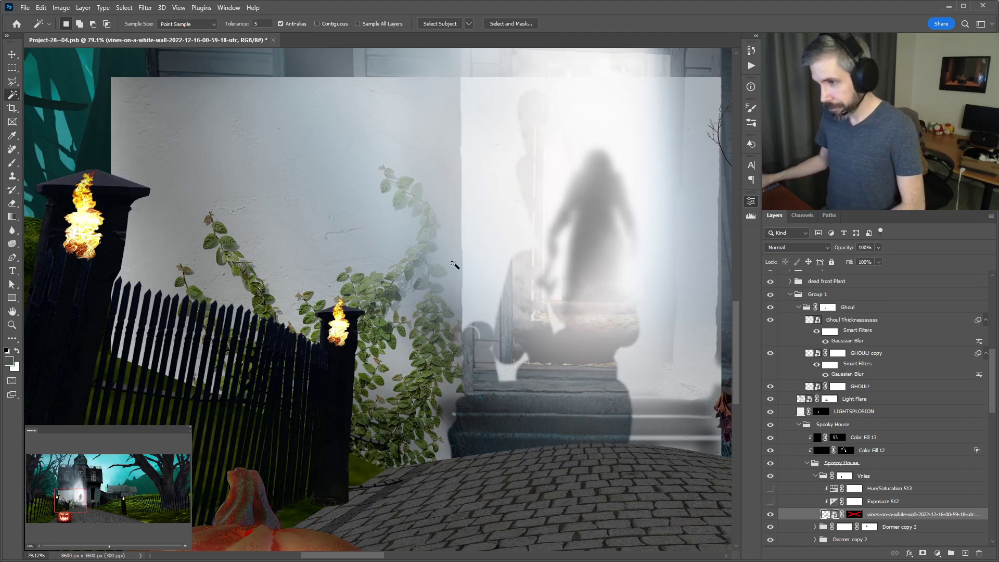
key("v")
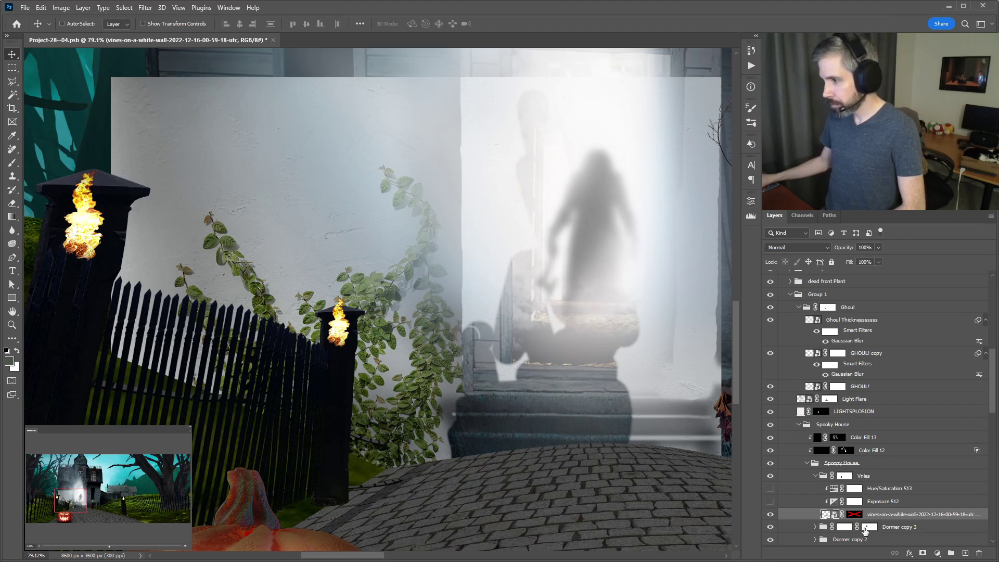
left_click(771, 516)
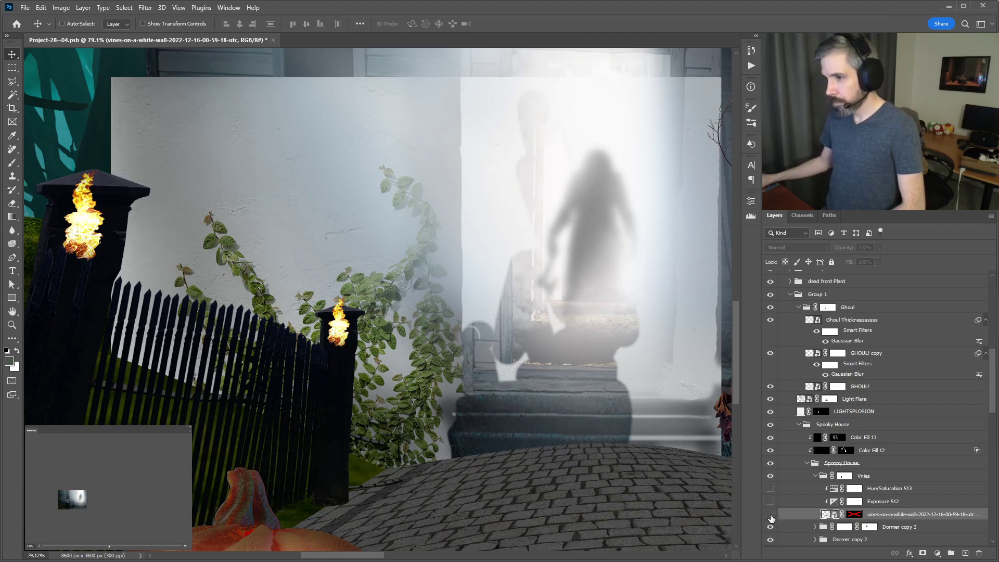
left_click(771, 515)
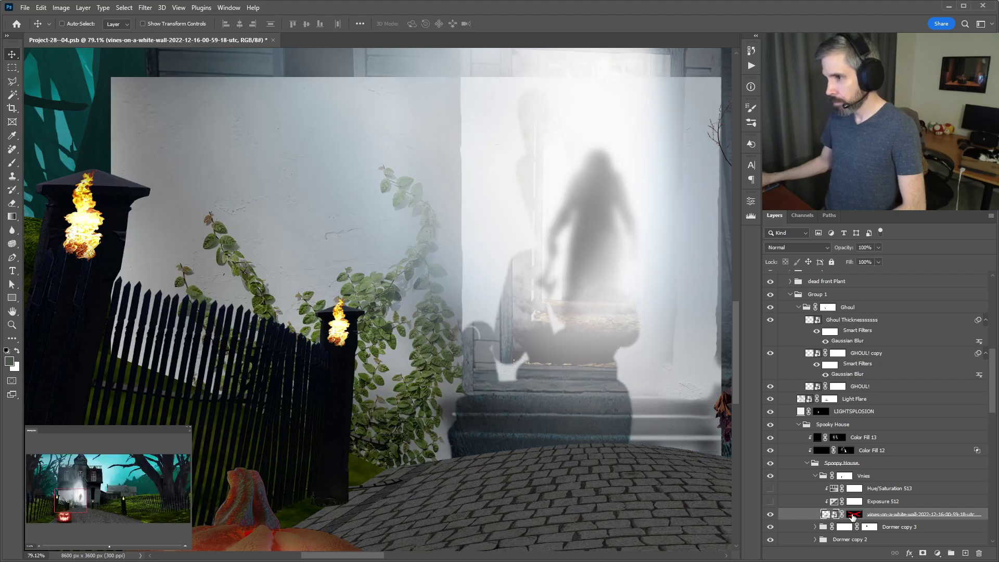
left_click(852, 515)
key("x")
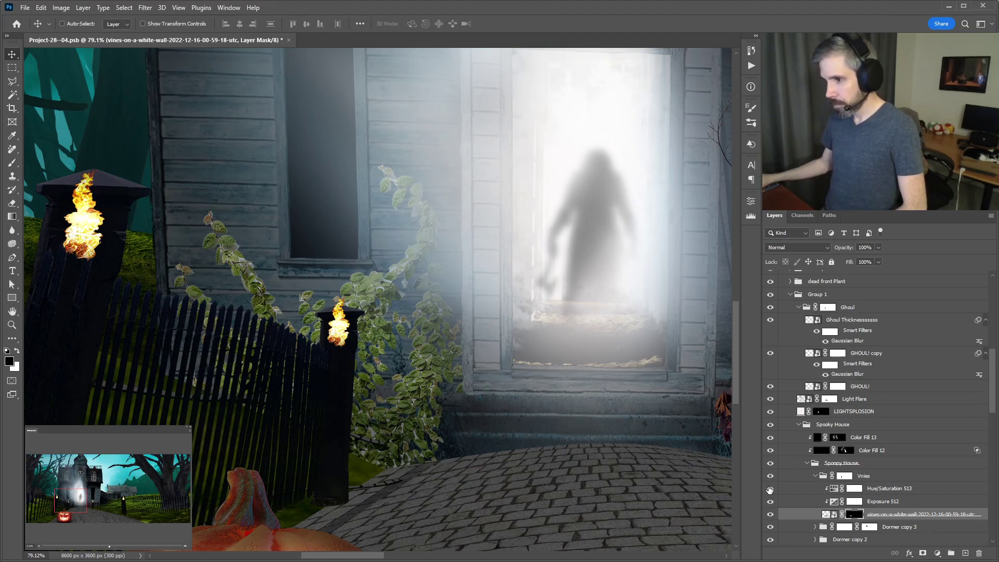
left_click(770, 489)
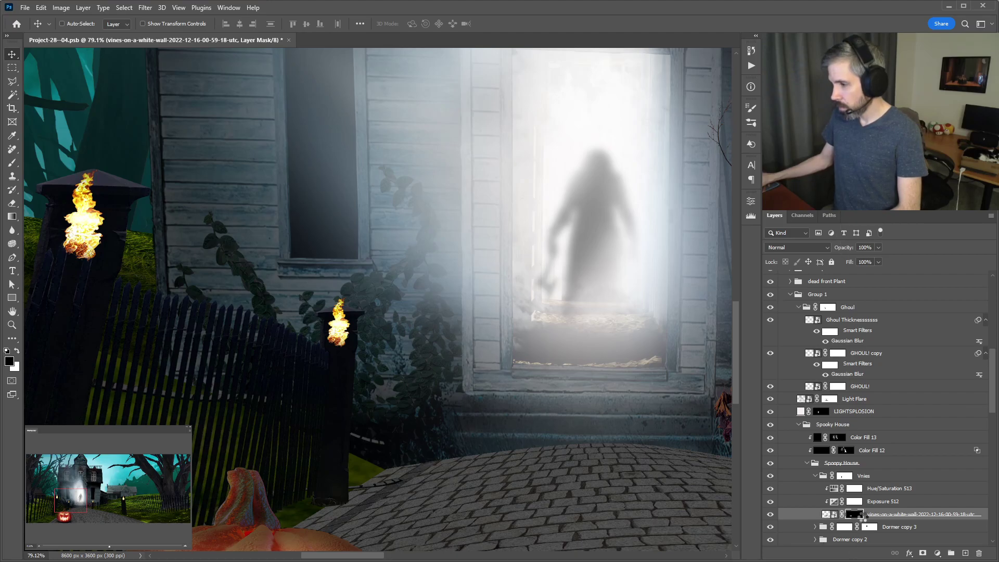
key("Delete")
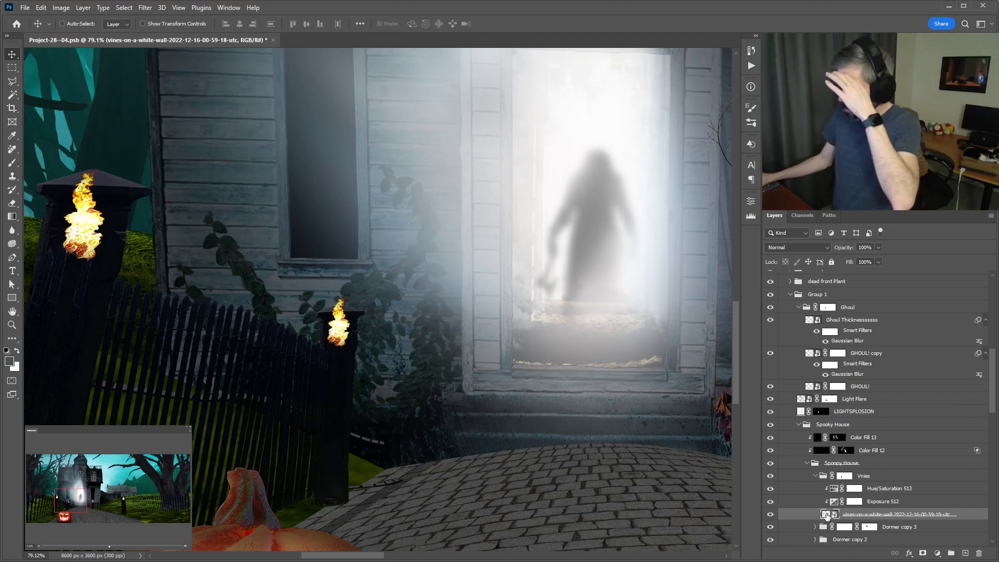
- In the opened vines smart object, add a mid-grey Solid Color fill beneath the vines
double_click(826, 516)
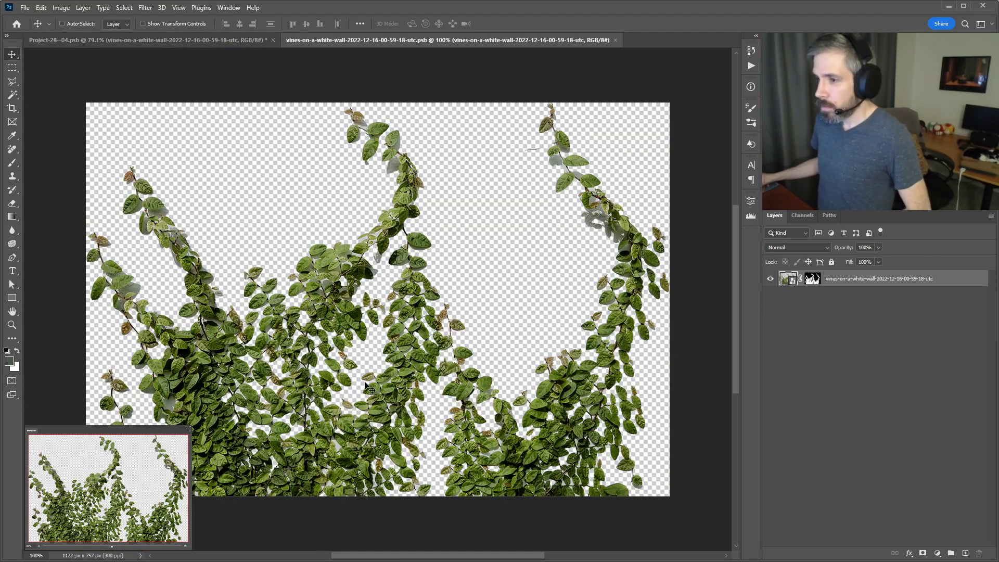
scroll(364, 314, "up", 3)
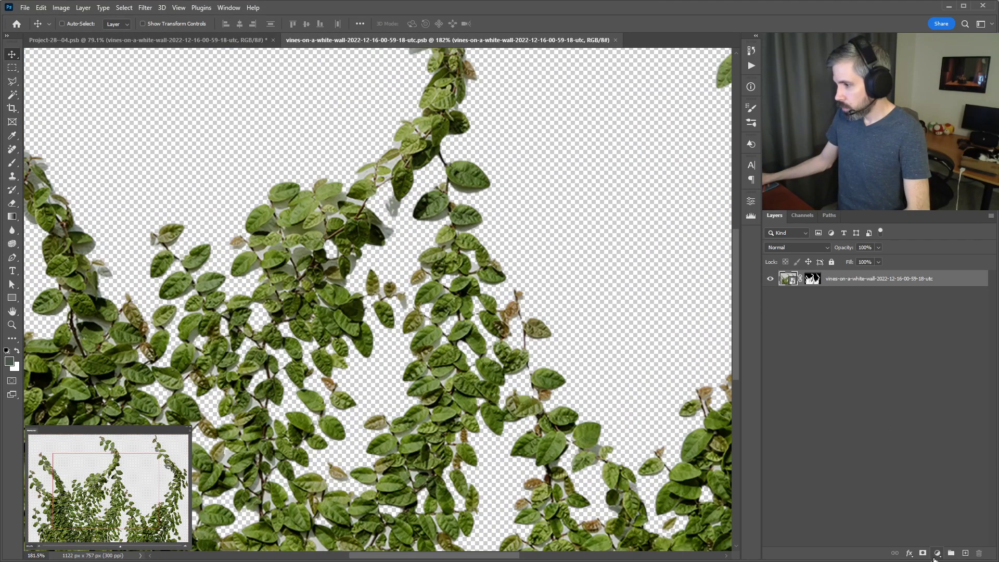
left_click(938, 555)
left_click(986, 376)
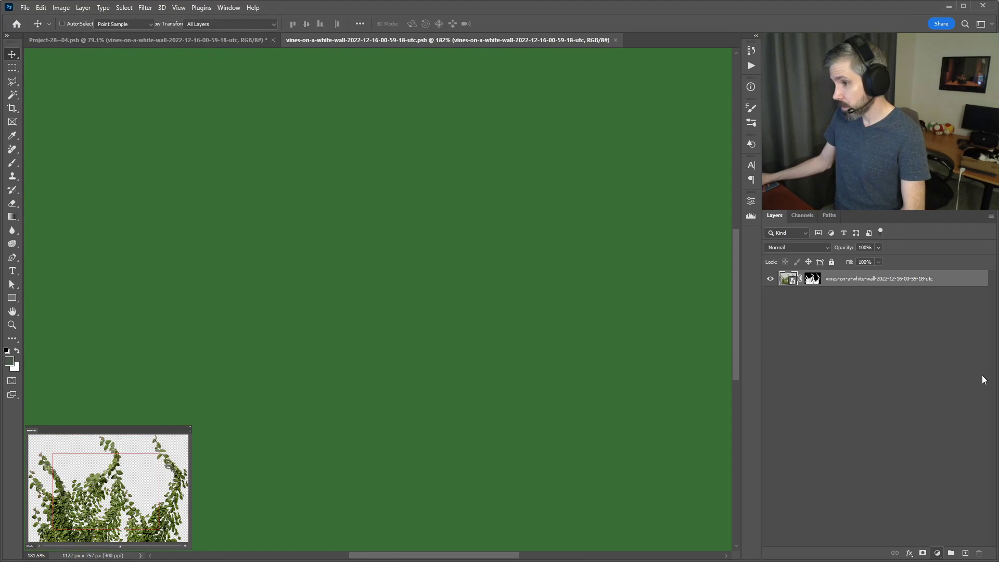
left_click(613, 548)
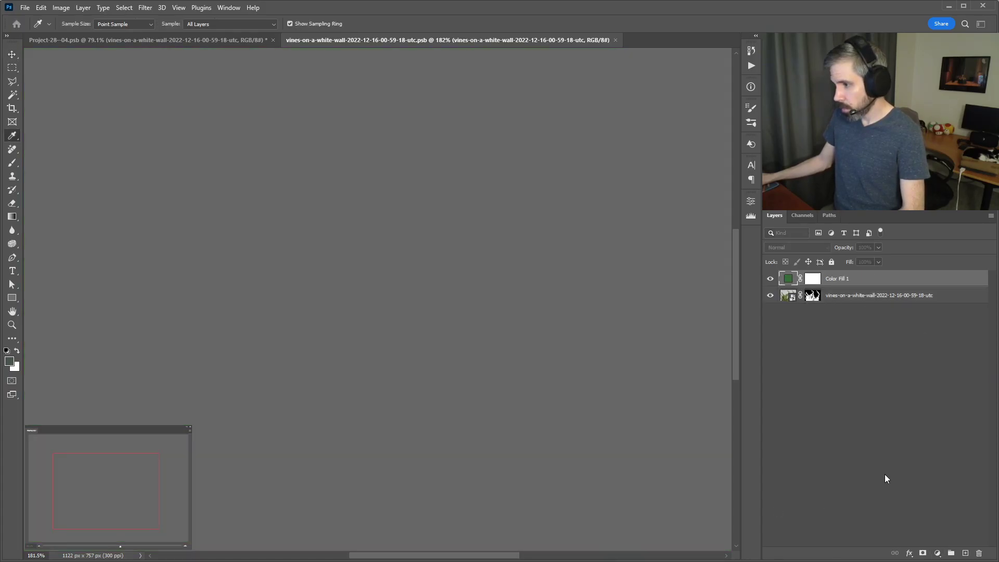
key("Return")
left_click_drag(932, 281, 953, 304)
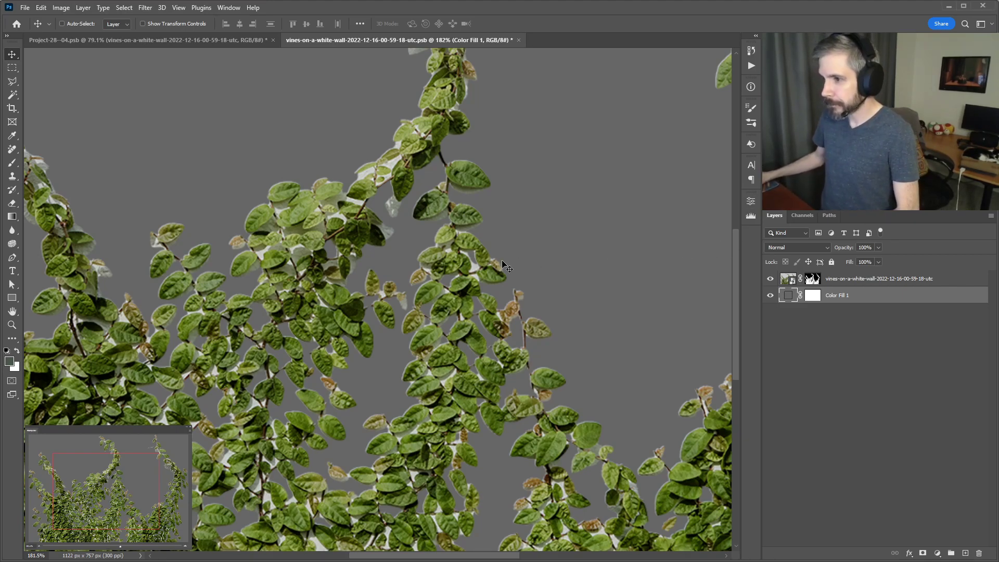
- Magic Wand the background around the vines and hide those specks in the mask
key("w")
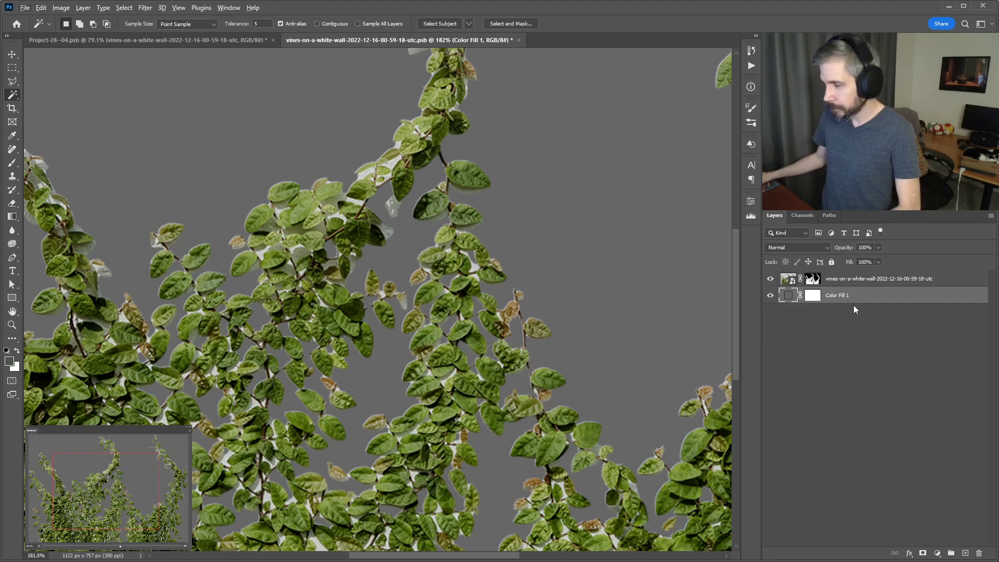
left_click(789, 281)
scroll(276, 412, "up", 4)
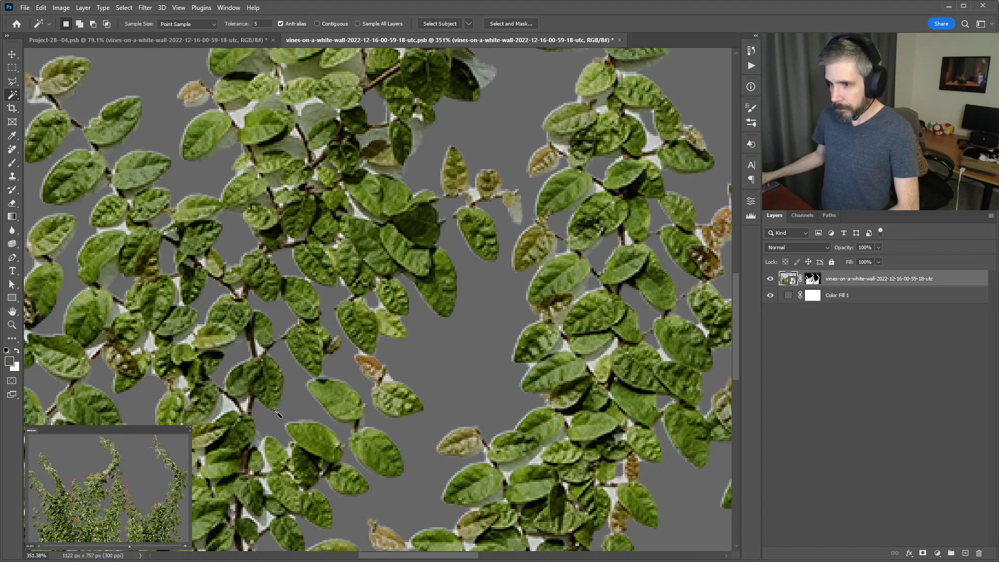
left_click(221, 413, "shift")
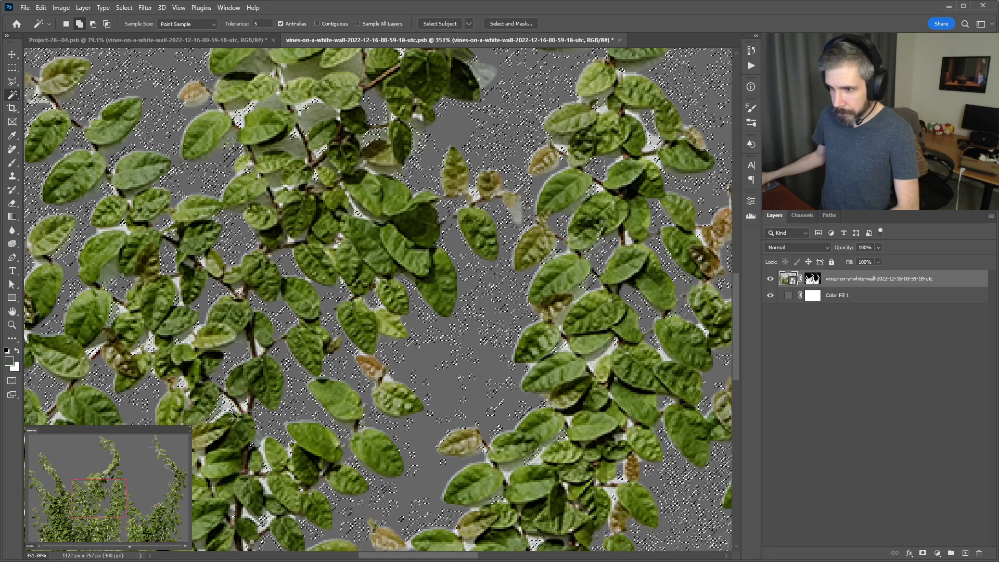
left_click(228, 411, "shift")
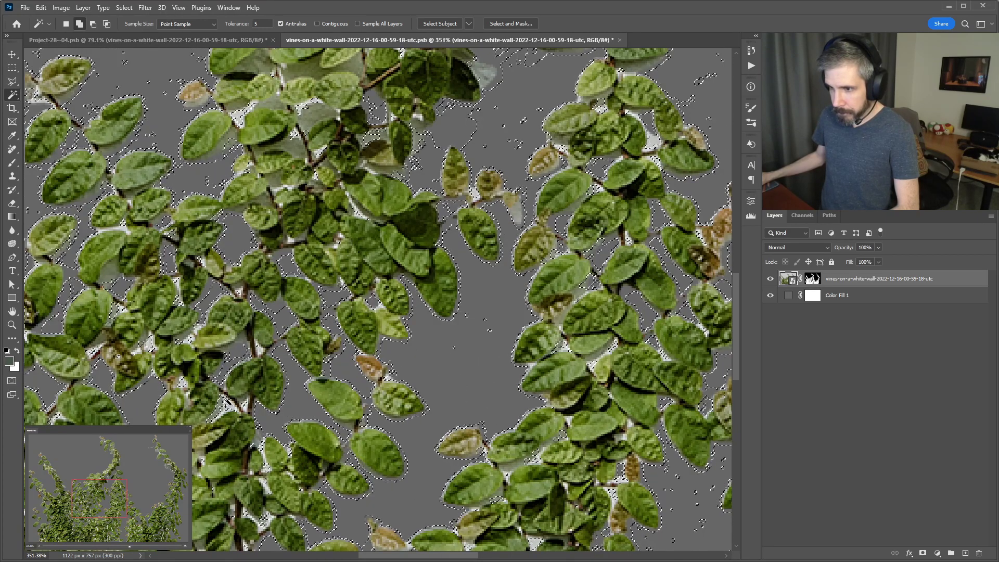
key("ctrl+backslash")
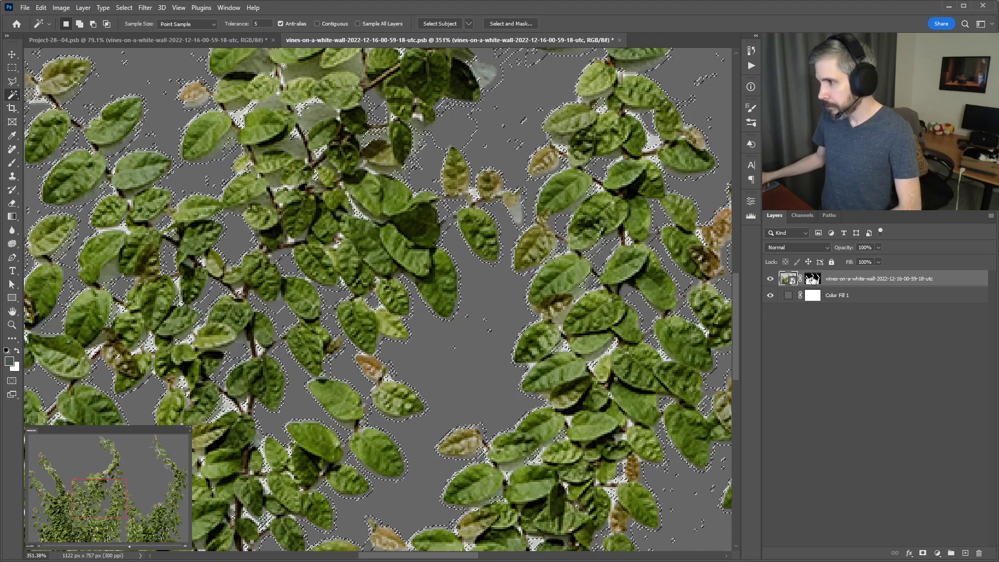
key("x")
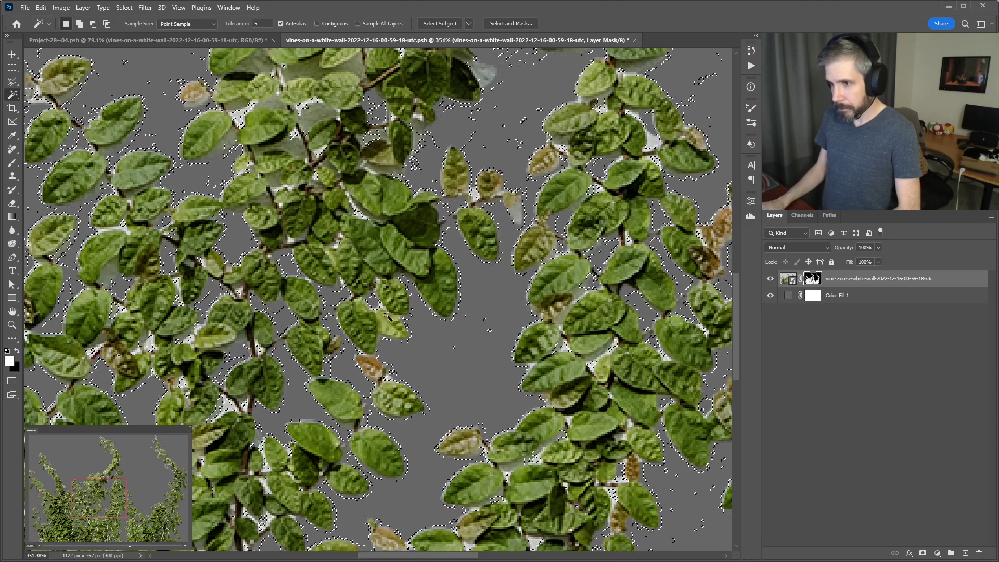
key("ctrl+d")
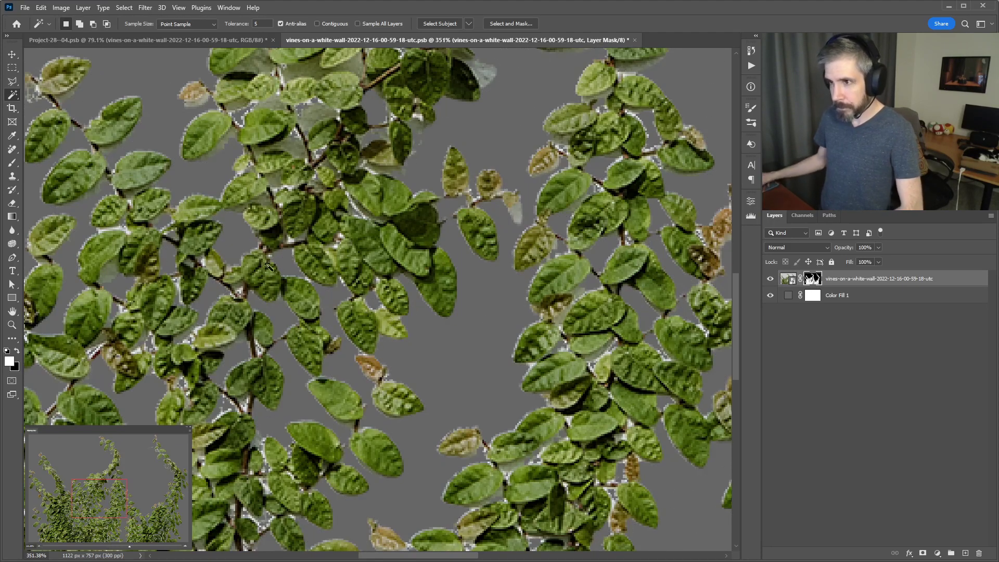
left_click_drag(400, 265, 778, 344)
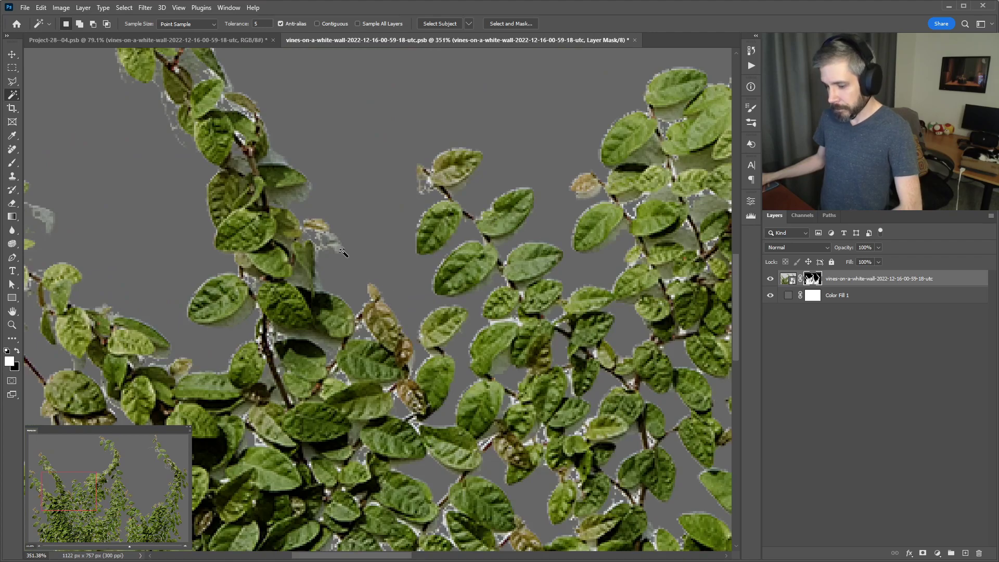
key("b")
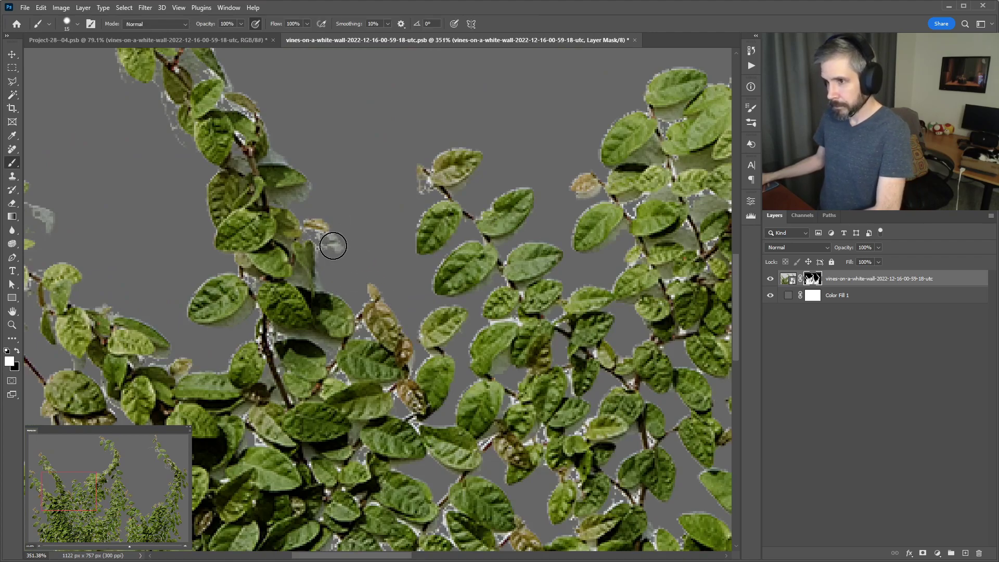
- Paint away the pale fringe on the upper leaf with a black brush, then shrink it
key("x")
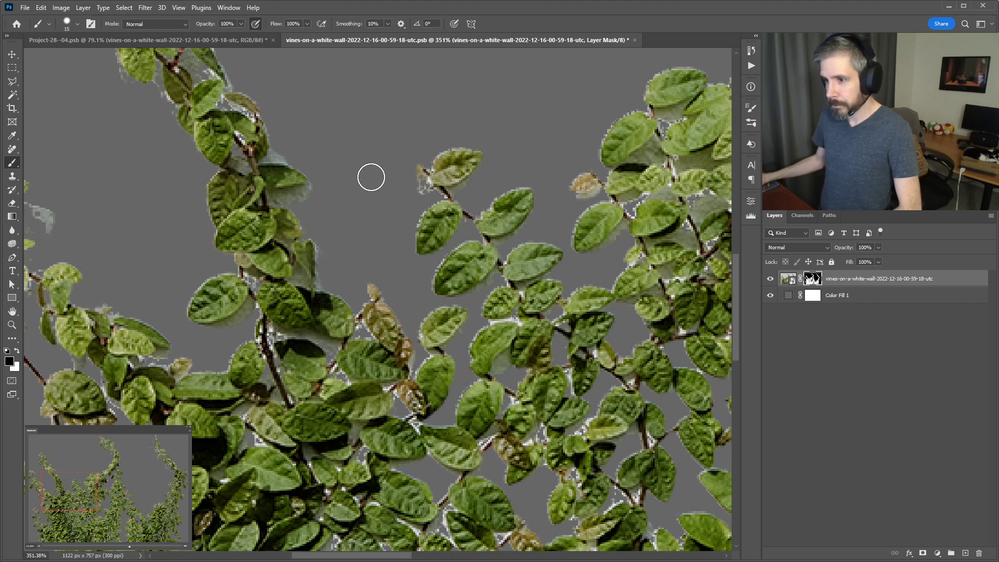
scroll(371, 177, "left", 5)
scroll(371, 177, "up", 3)
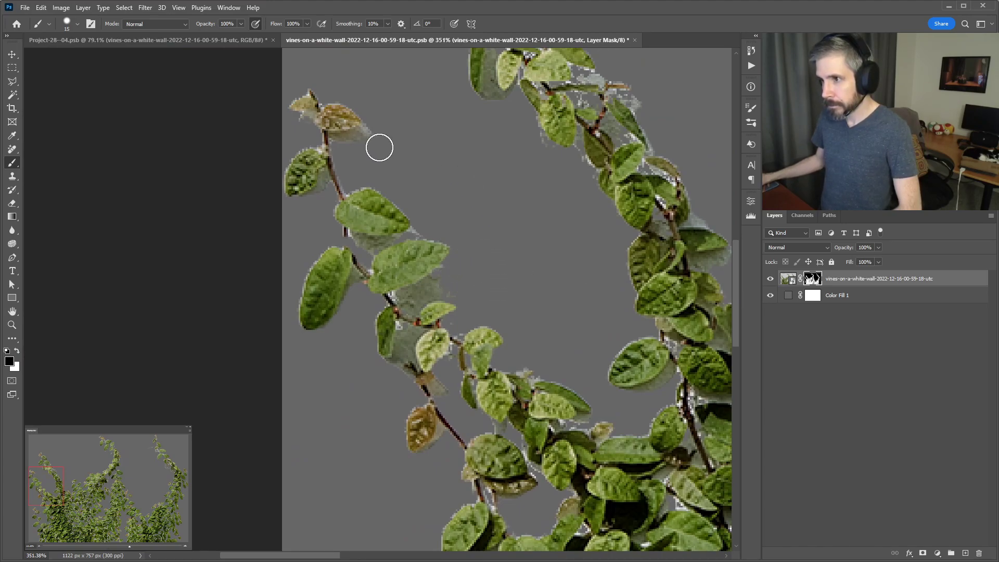
mouse_move(380, 148)
left_mouse_down()
mouse_move(342, 145)
mouse_move(379, 125)
mouse_move(363, 140)
left_mouse_up()
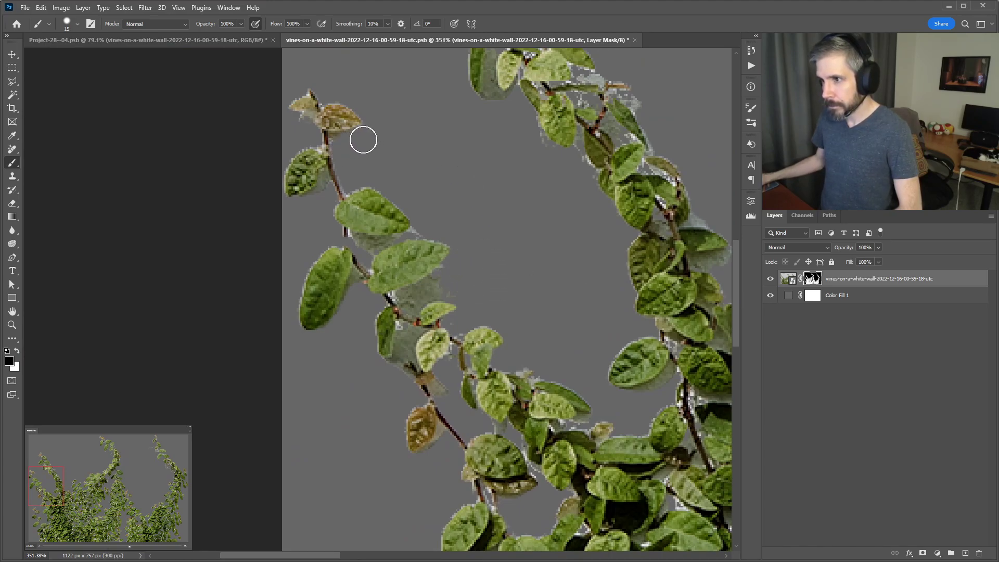
key("bracketleft")
key("bracketleft")
key("bracketleft")
key("bracketleft")
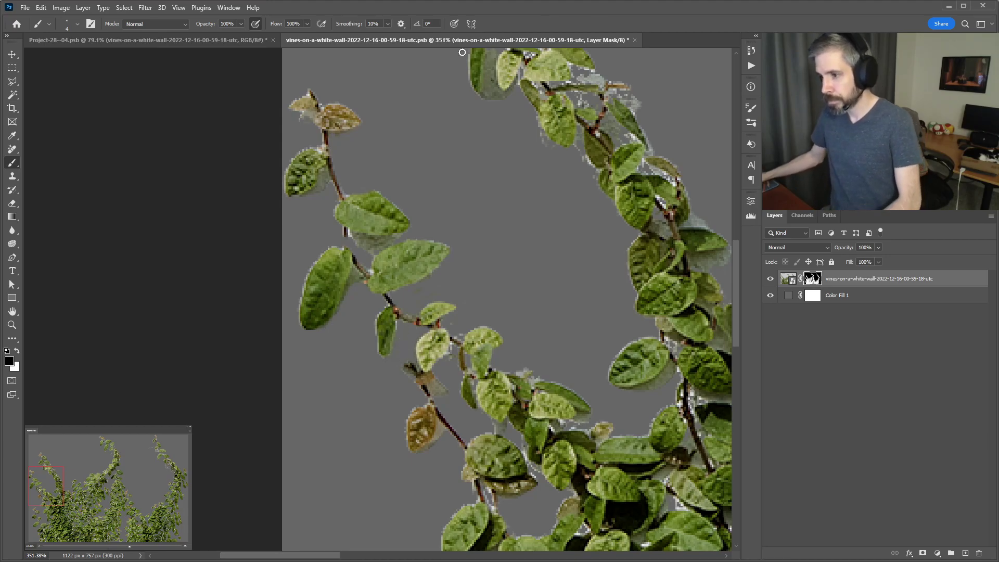
- Refine the mask further up the vine, toggling black and white and fine-tuning brush size
key("x")
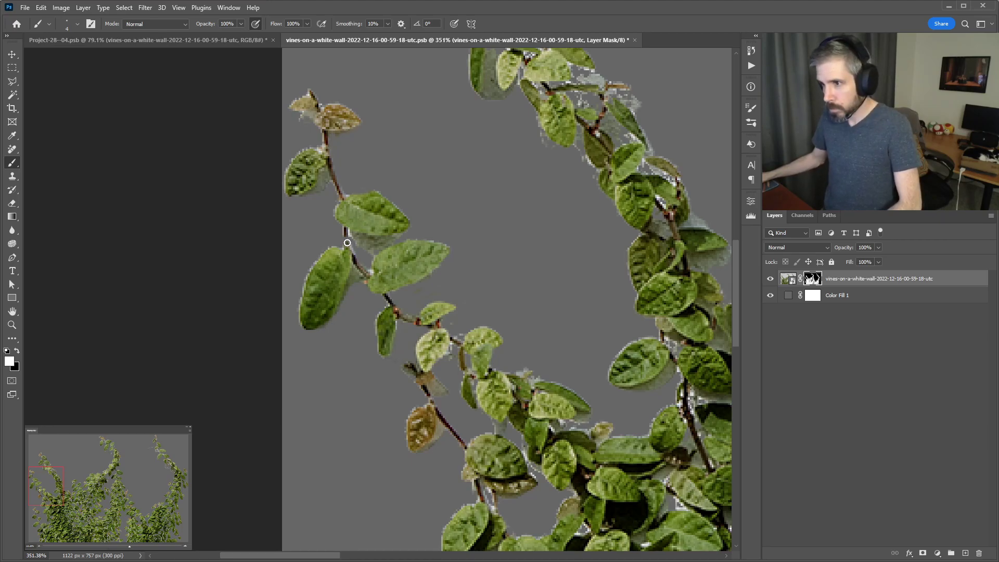
key("x")
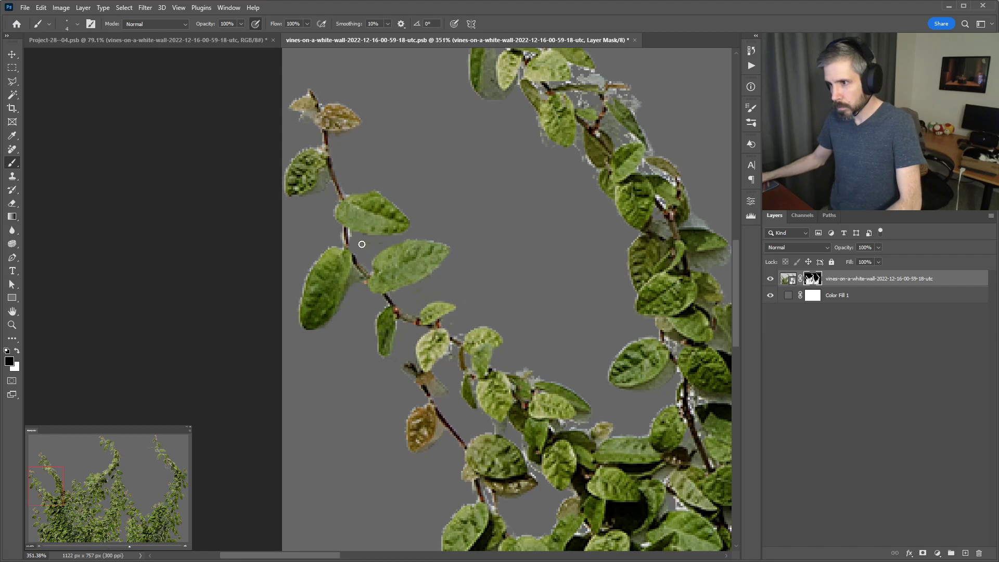
key("x")
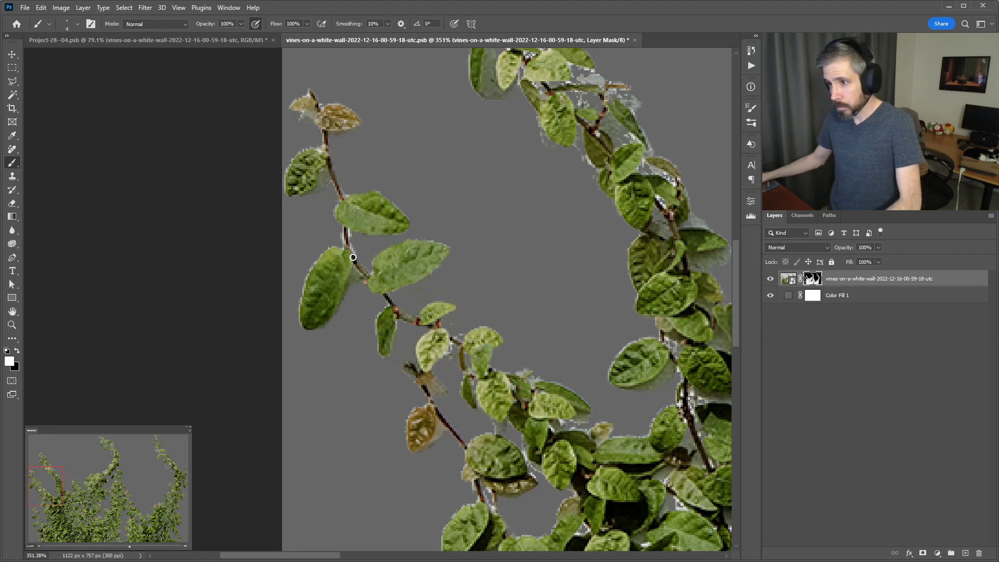
key("x")
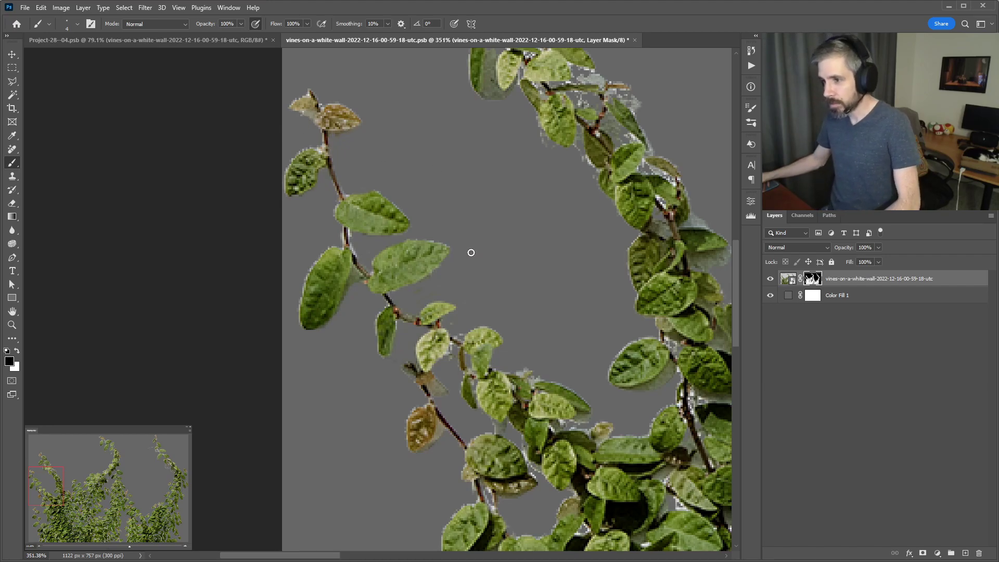
left_click_drag(471, 310, 435, 180)
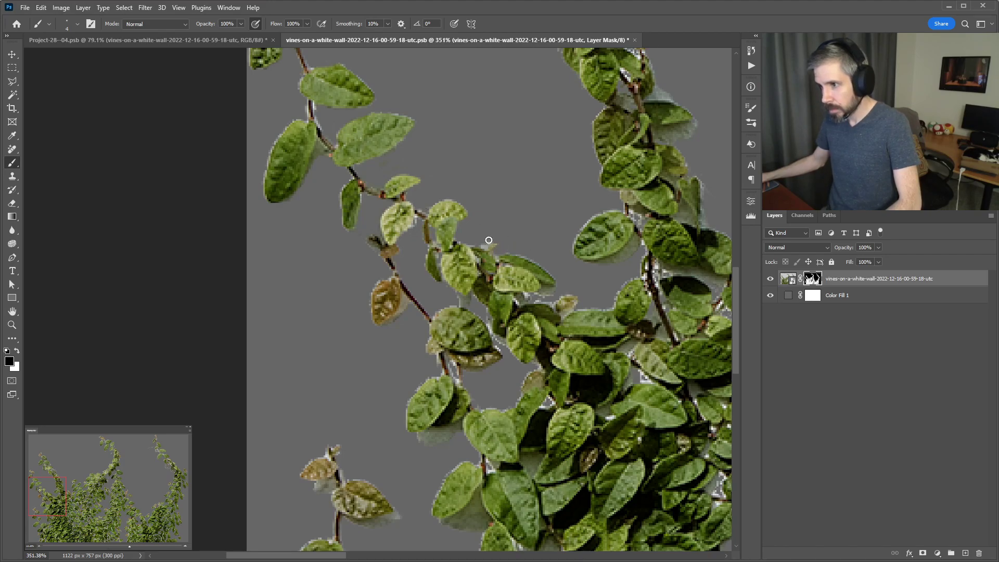
scroll(523, 251, "down", 3)
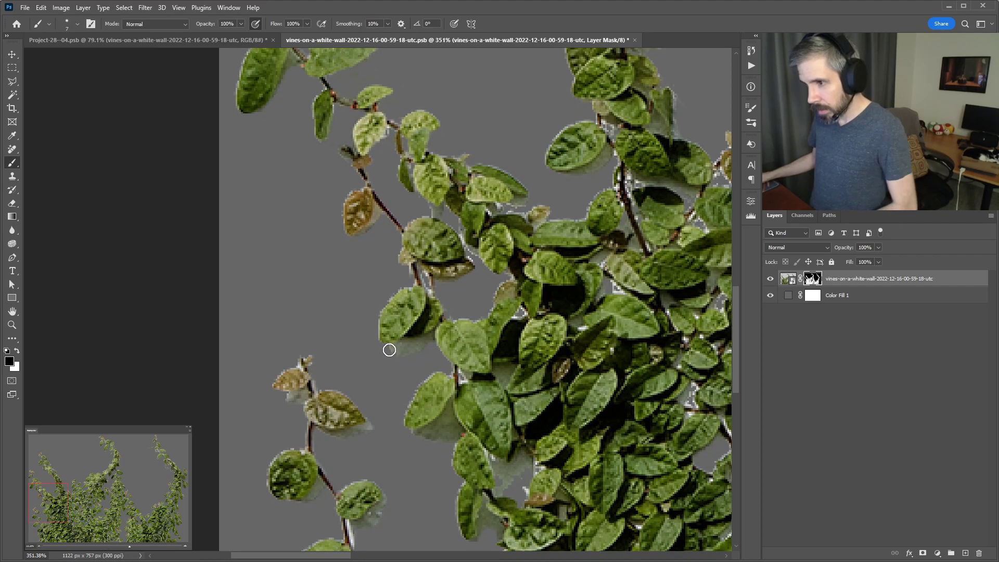
key("bracketright")
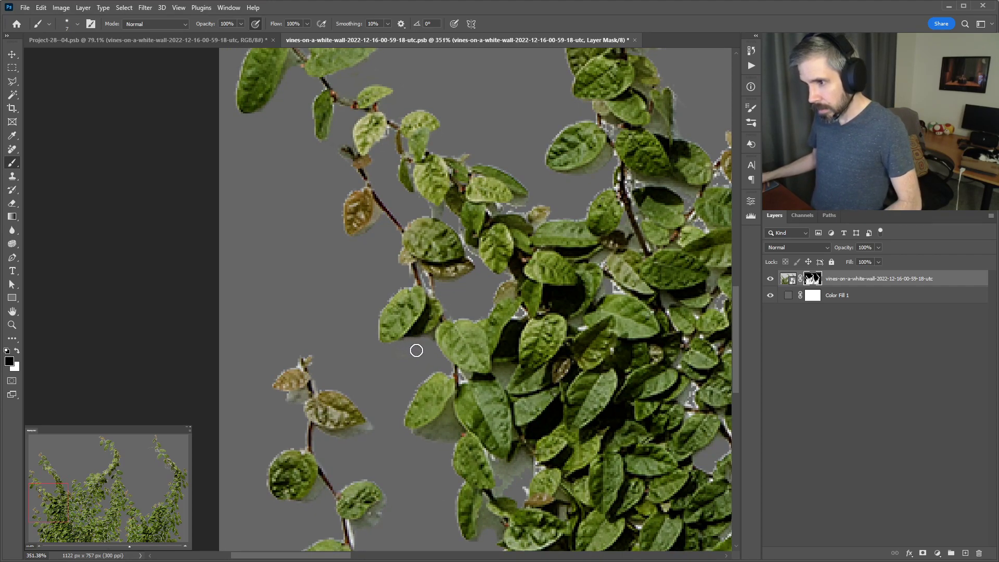
key("bracketleft")
key("bracketleft")
key("bracketleft")
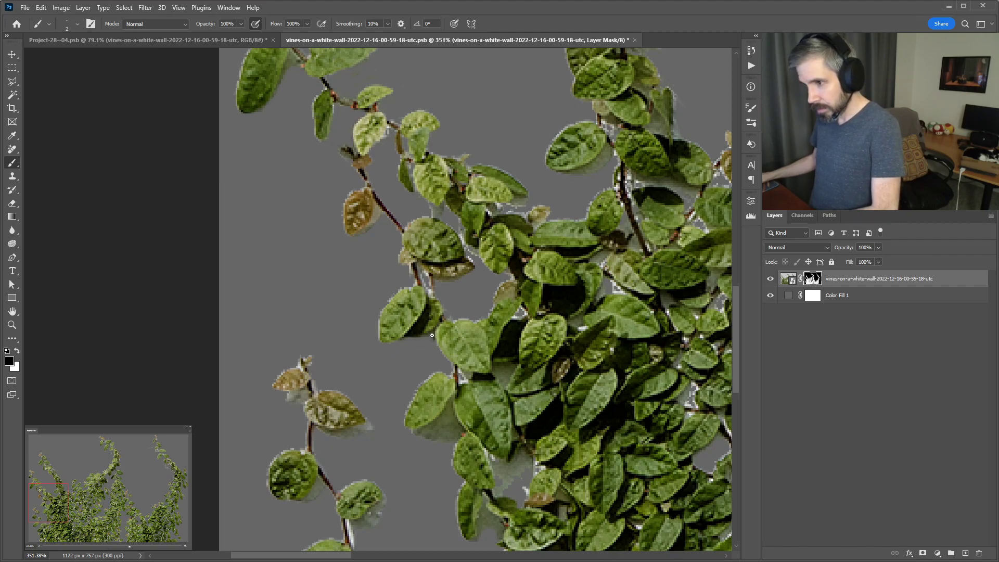
- Hide the Color Fill 1 layer and disable the vines layer mask to reveal the wall
key("v")
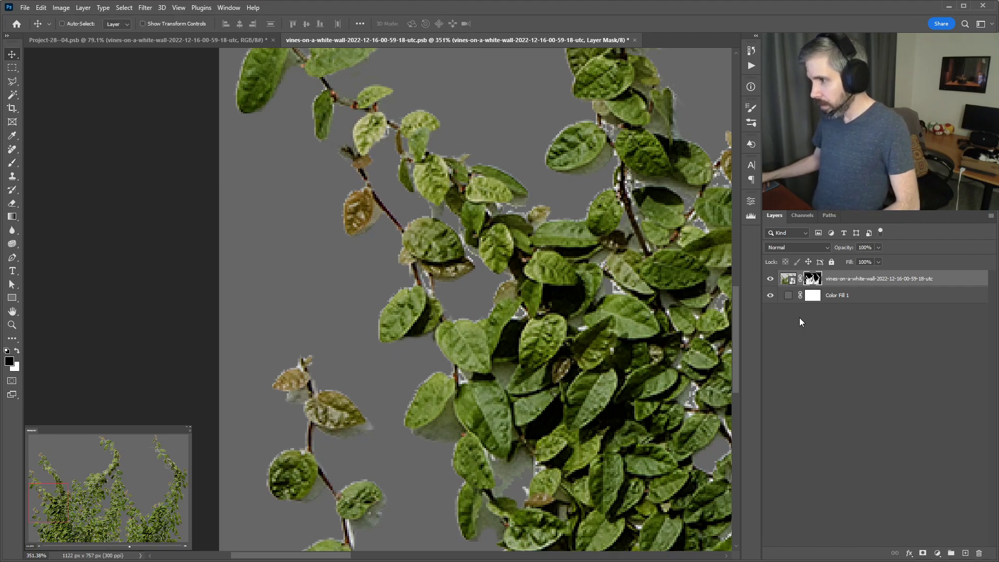
left_click(803, 215)
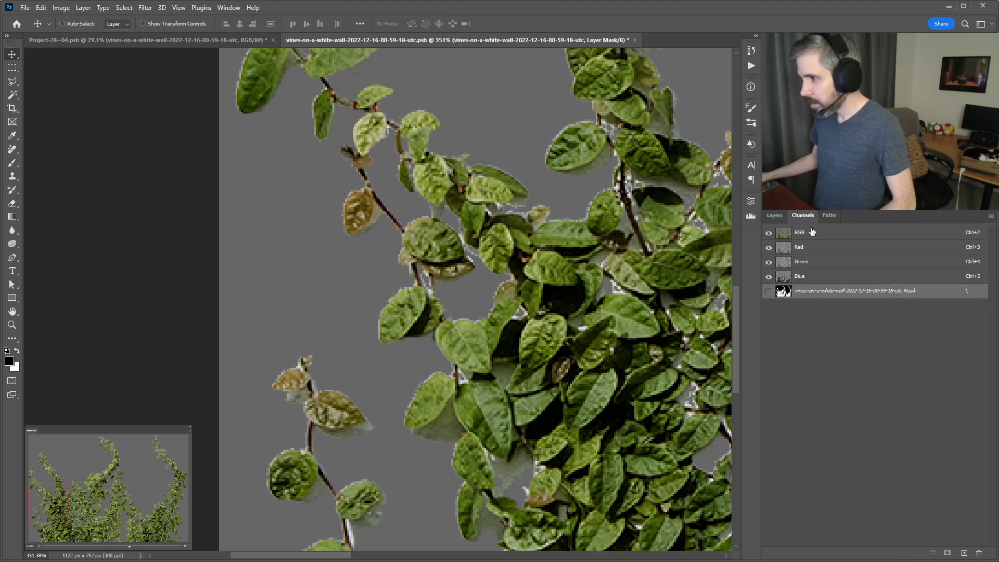
left_click(804, 264)
left_click(774, 215)
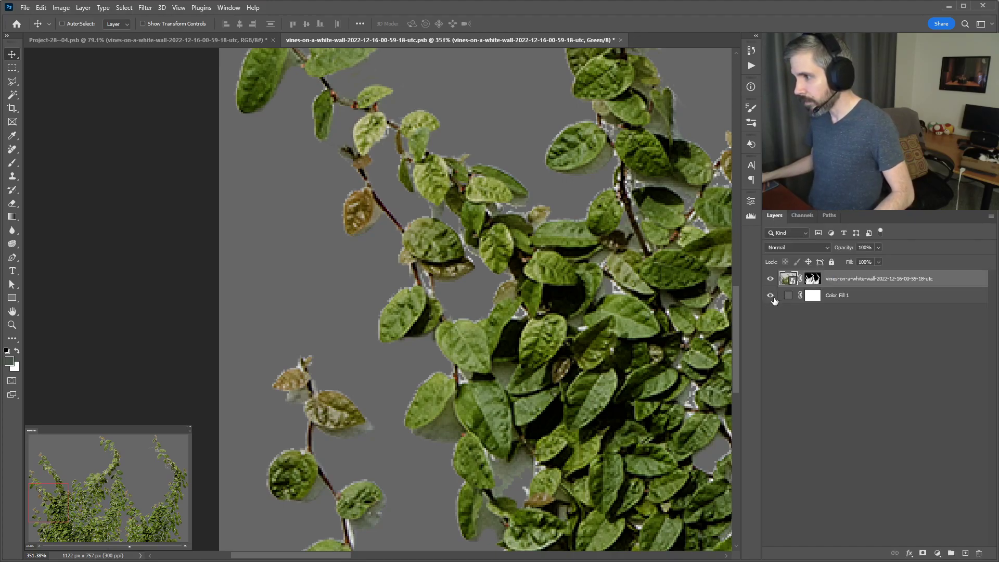
left_click(770, 295)
left_click(798, 215)
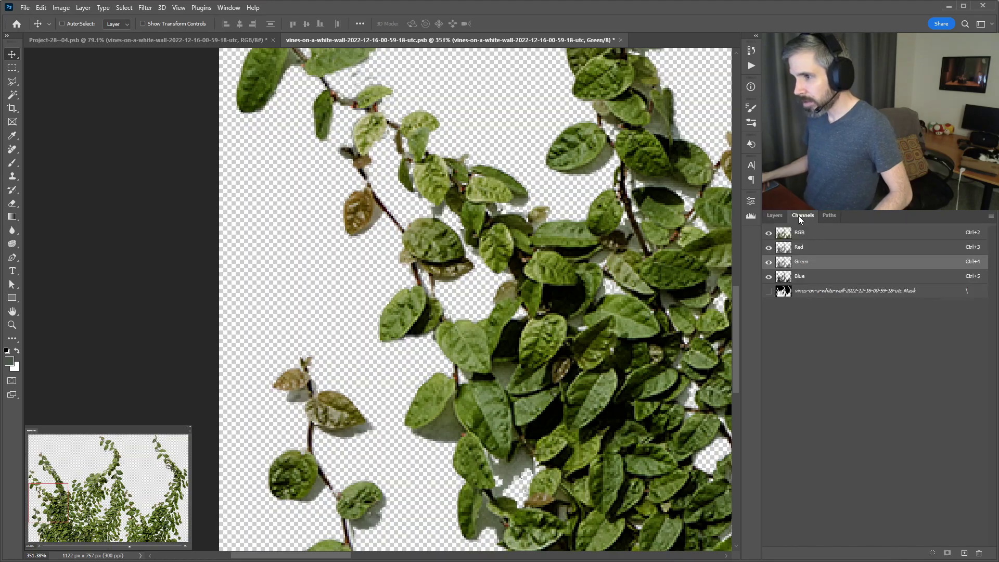
left_click(774, 215)
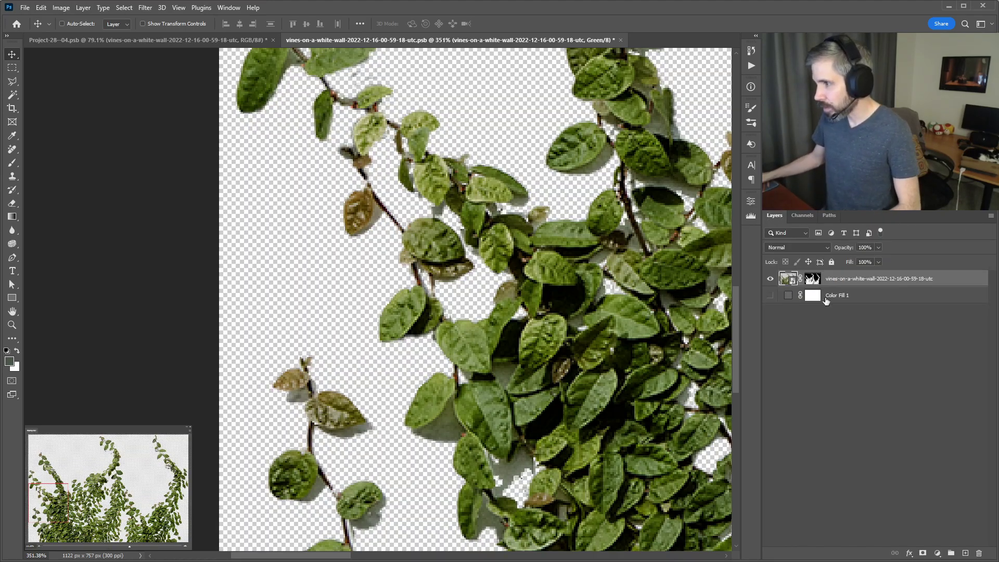
left_click(815, 286, "shift")
- Hide the Red and Green channels so only the Blue channel shows in greyscale
left_click(797, 218)
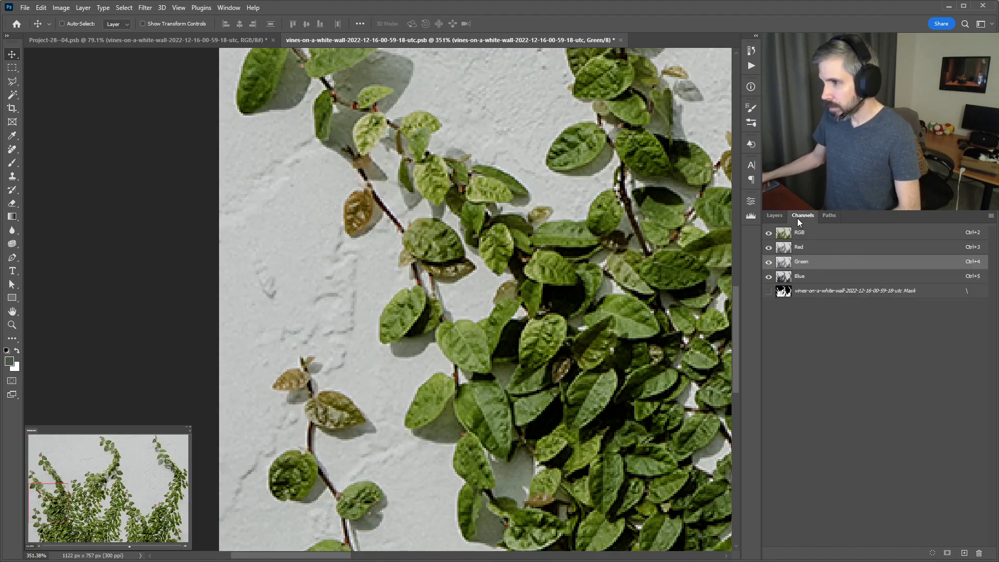
left_click(810, 277)
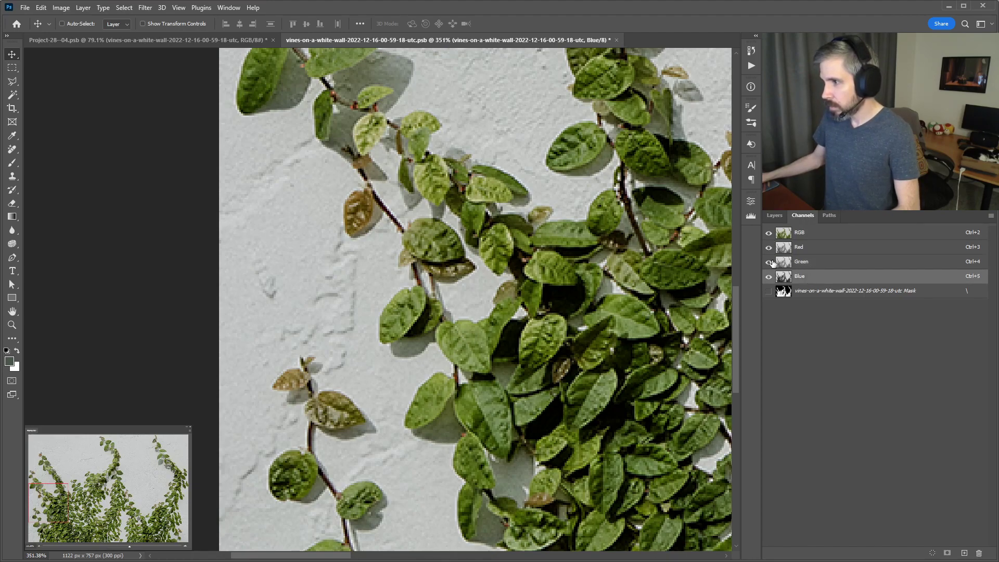
left_click(768, 276)
left_click(769, 262)
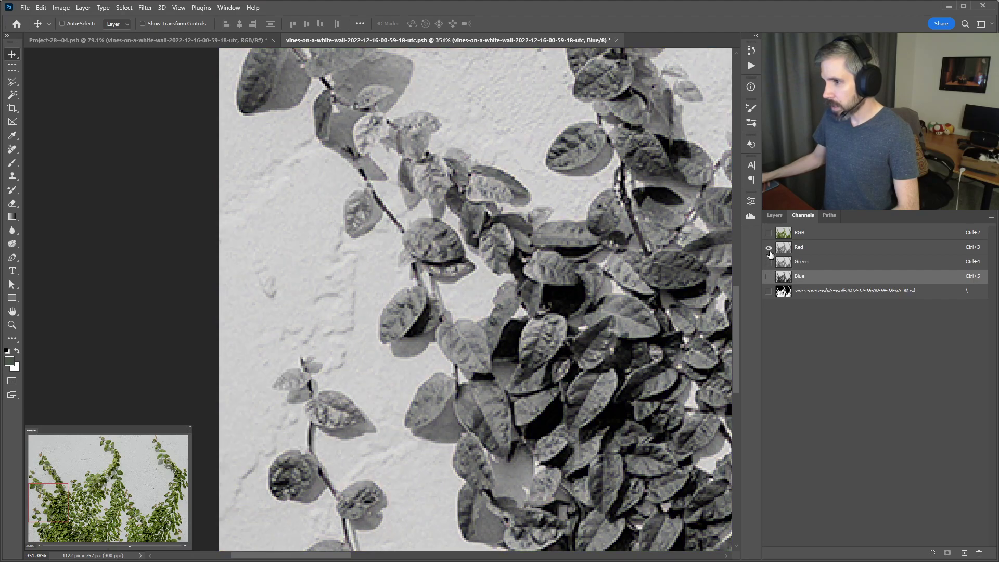
scroll(609, 273, "down", 6)
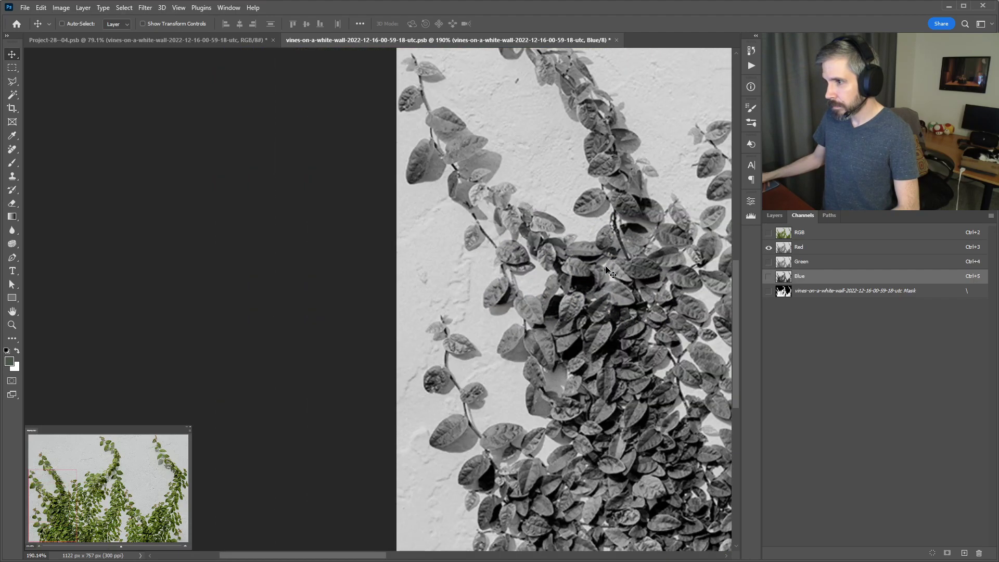
scroll(598, 315, "down", 3)
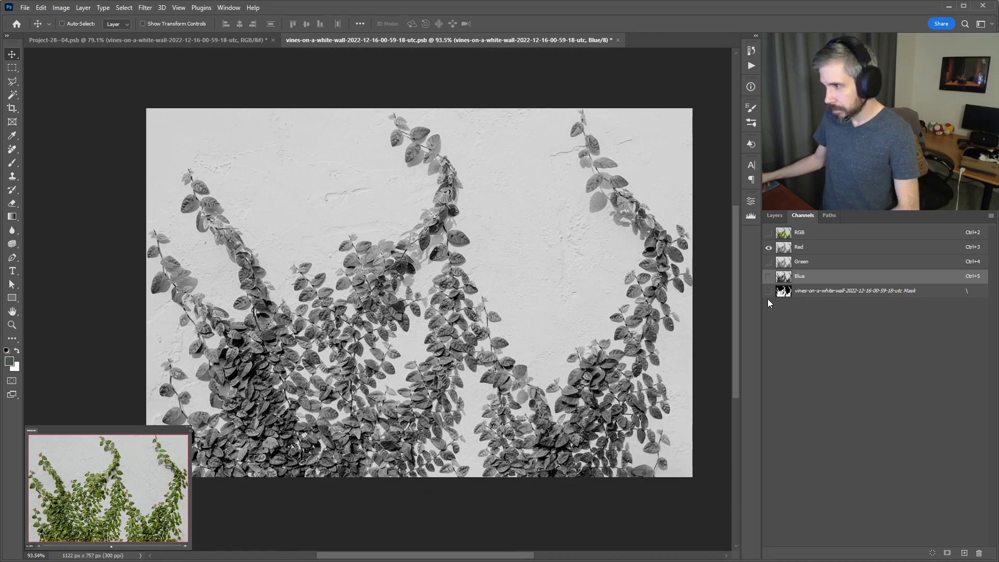
left_click(768, 277)
left_click(769, 248)
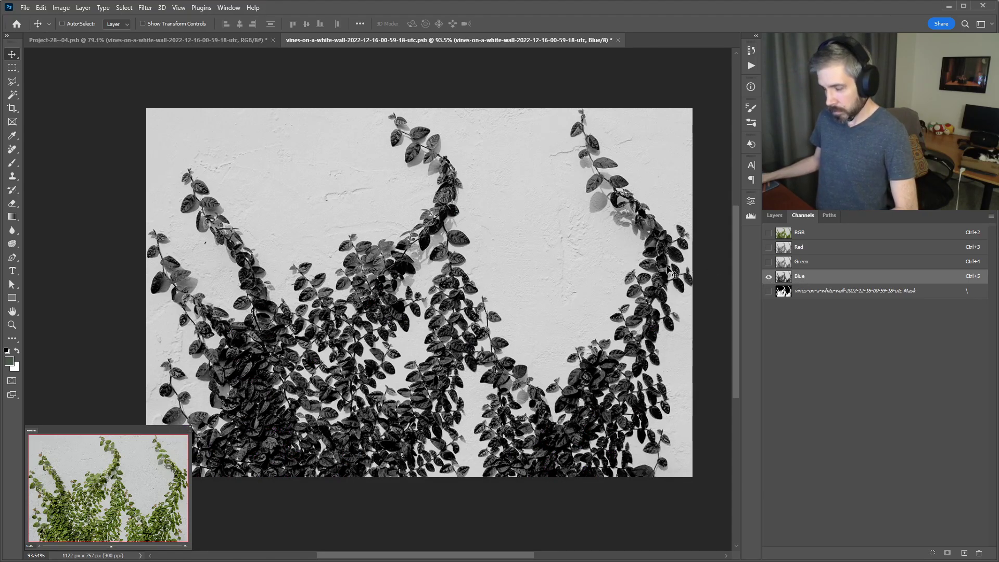
- Test Magic Wand selections of the wall and lighter leaves at tolerance 32
key("w")
left_click(540, 250)
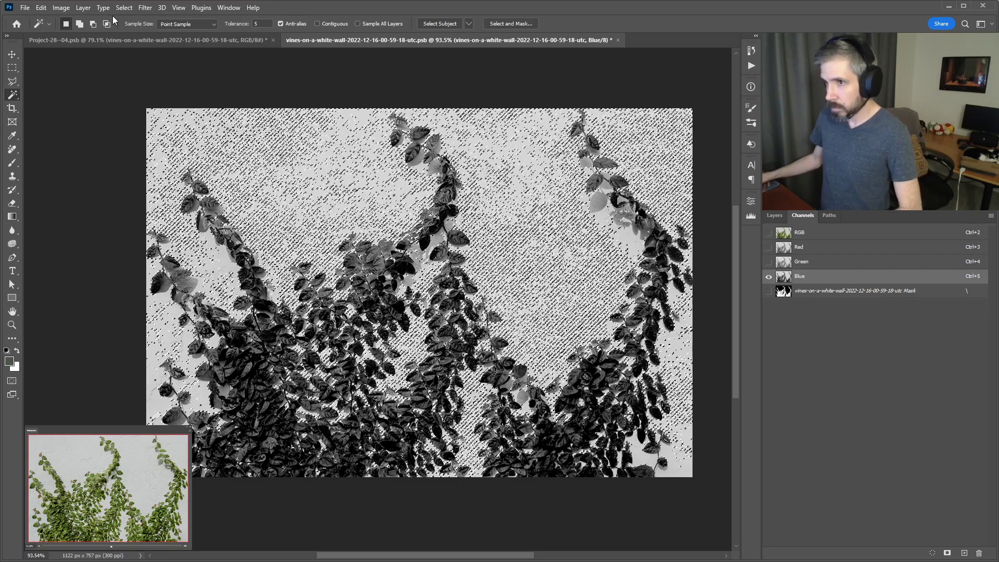
double_click(257, 23)
type("32")
key("Return")
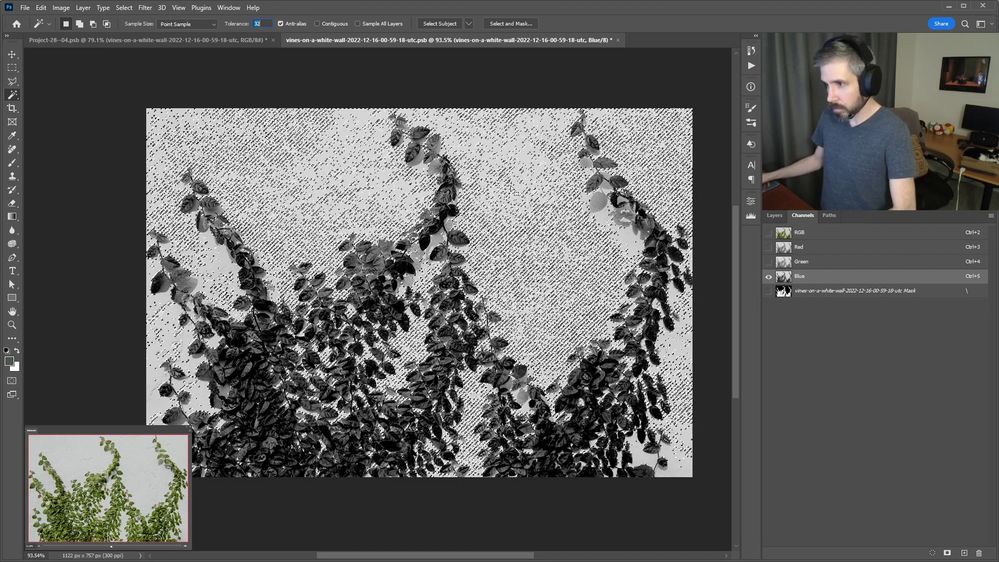
left_click(536, 234)
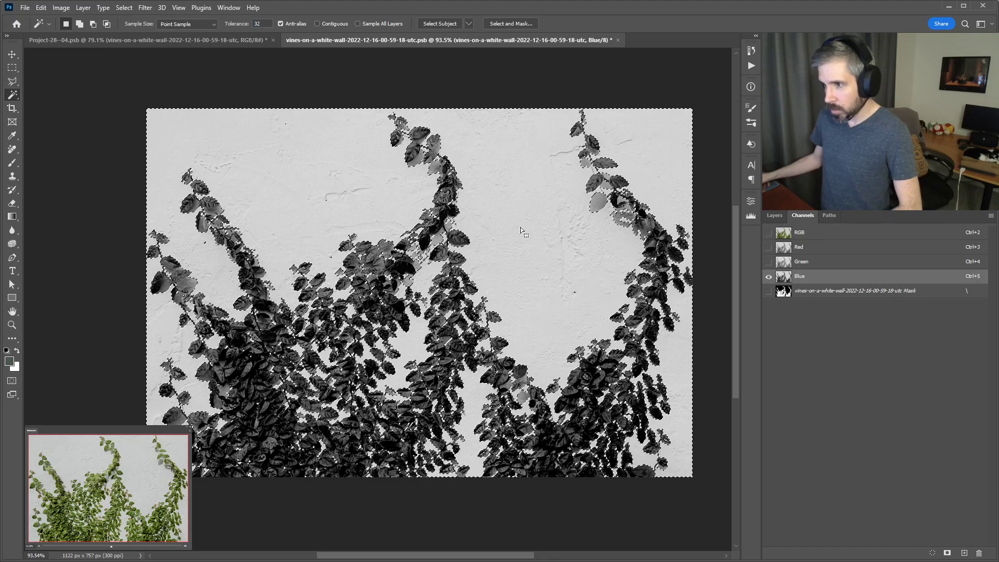
scroll(433, 237, "up", 5)
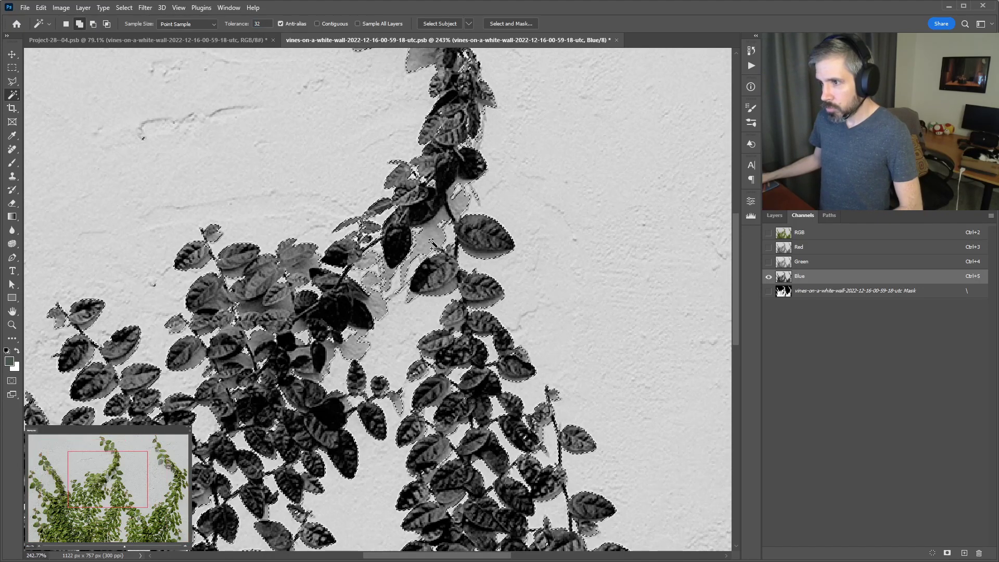
left_click(433, 245, "shift")
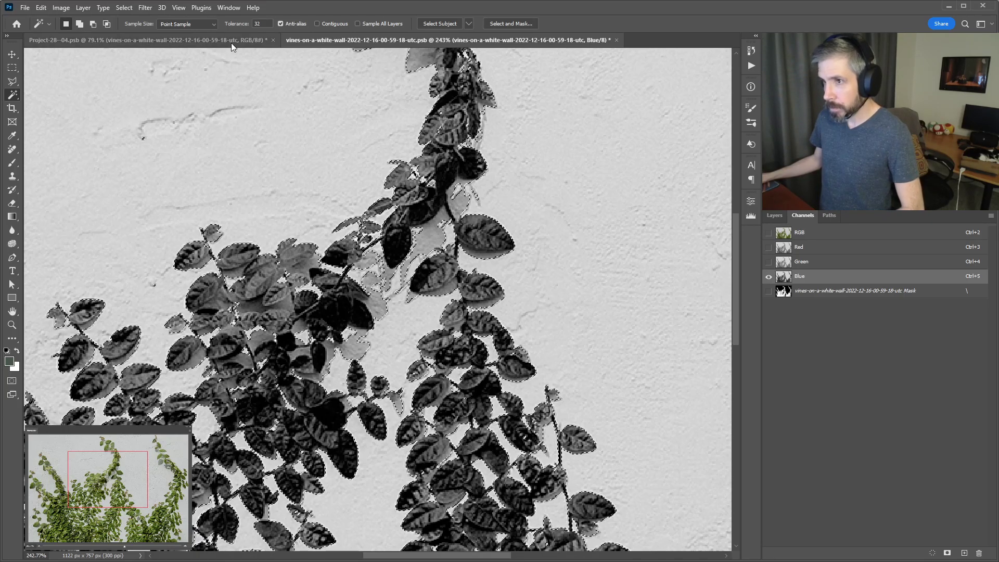
- Lower the Magic Wand tolerance to 5, add light leaf and shadow areas, then deselect
left_click(257, 24)
type("5")
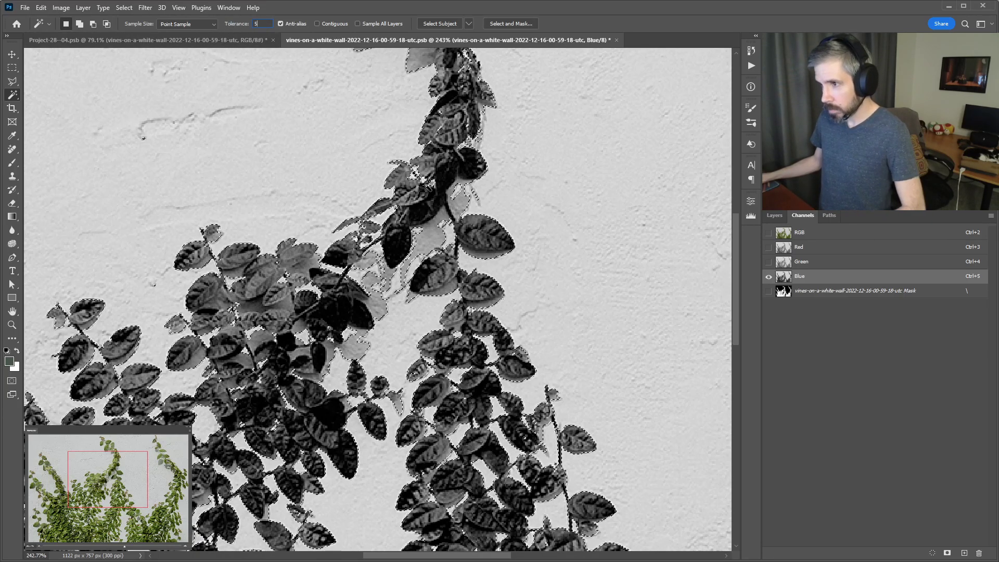
left_click(436, 224, "shift")
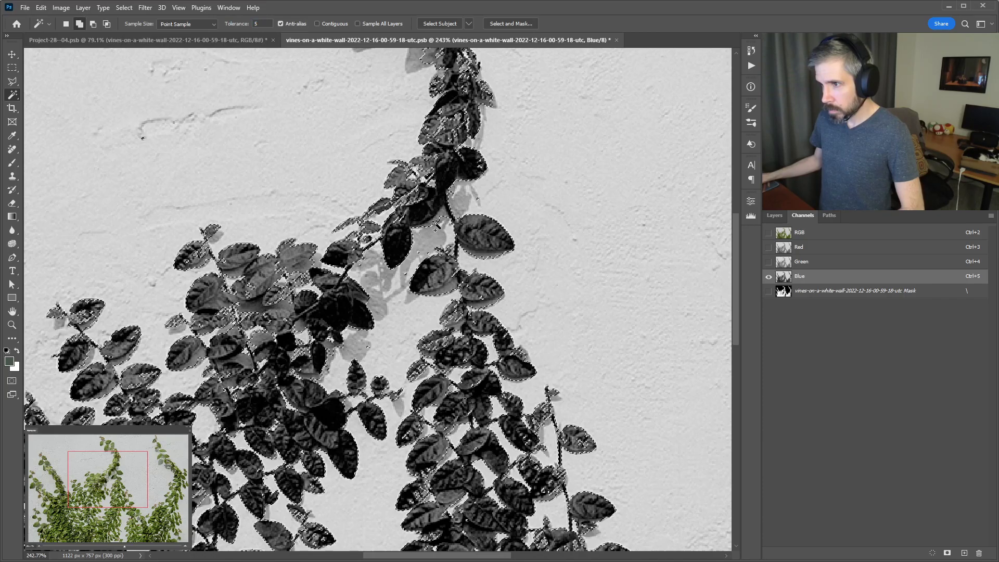
left_click(444, 220, "shift")
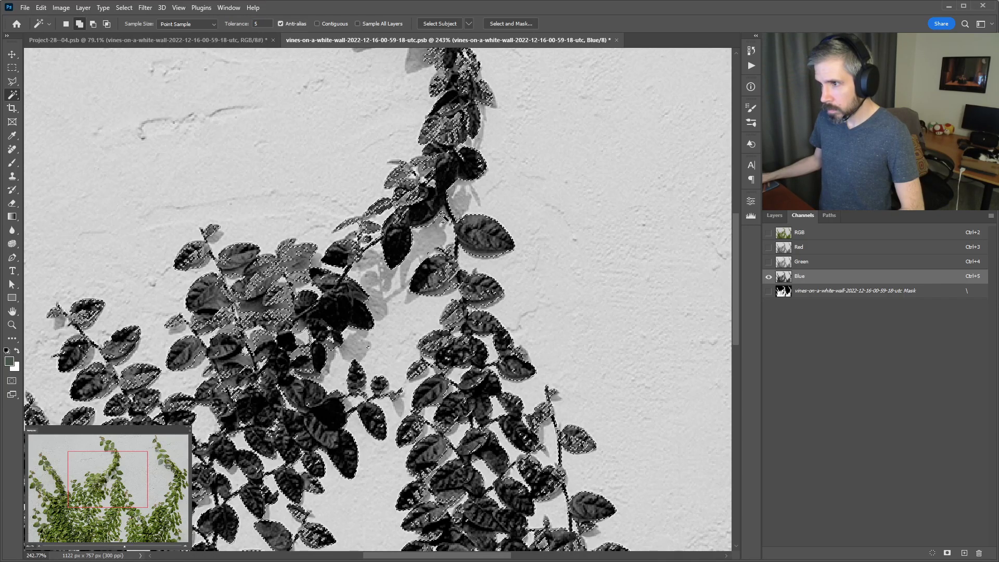
left_click(417, 241, "shift")
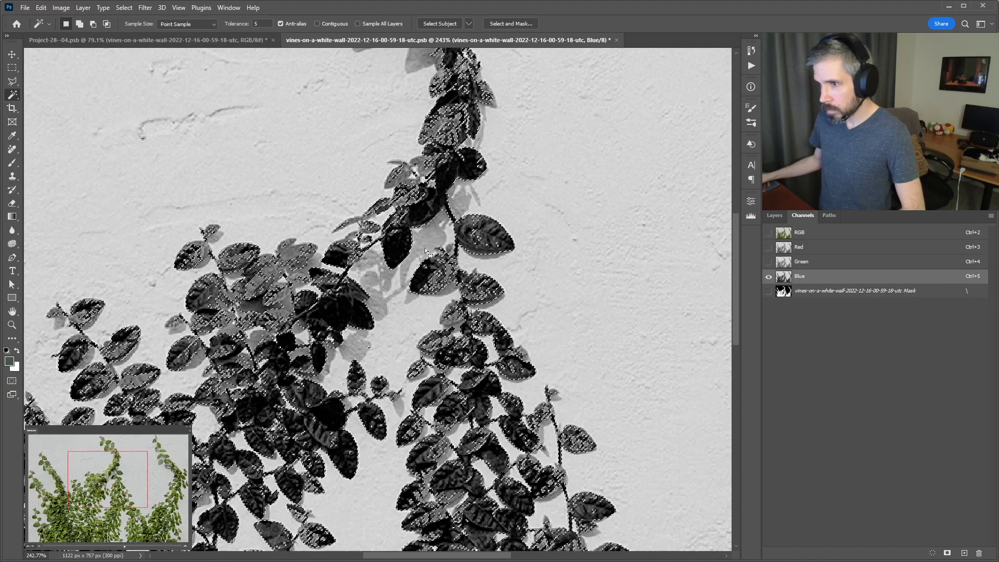
key("ctrl+d")
- Load the Blue channel as a selection, restore the RGB composite, and paste the greyscale copy as Layer 1
scroll(426, 251, "down", 4)
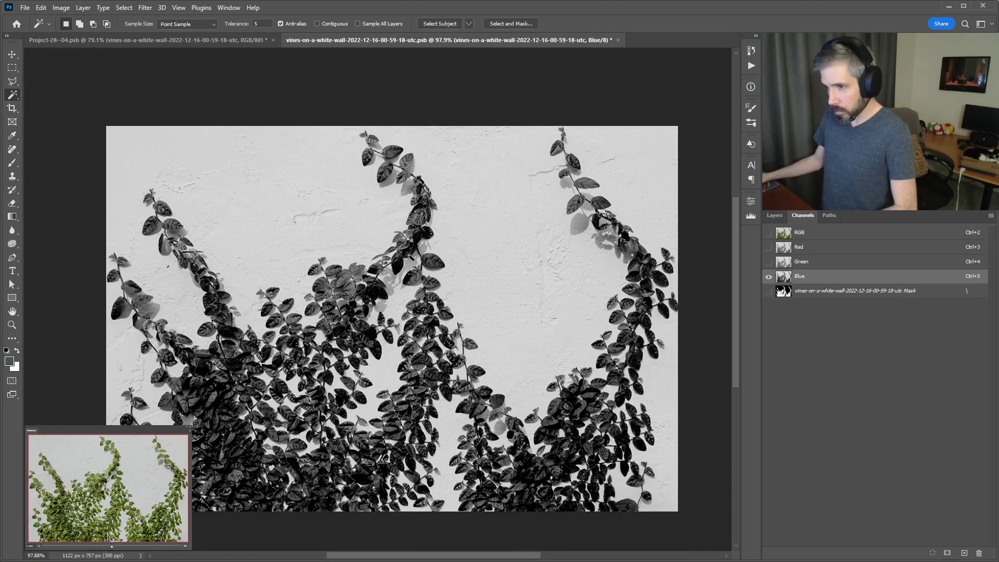
key("v")
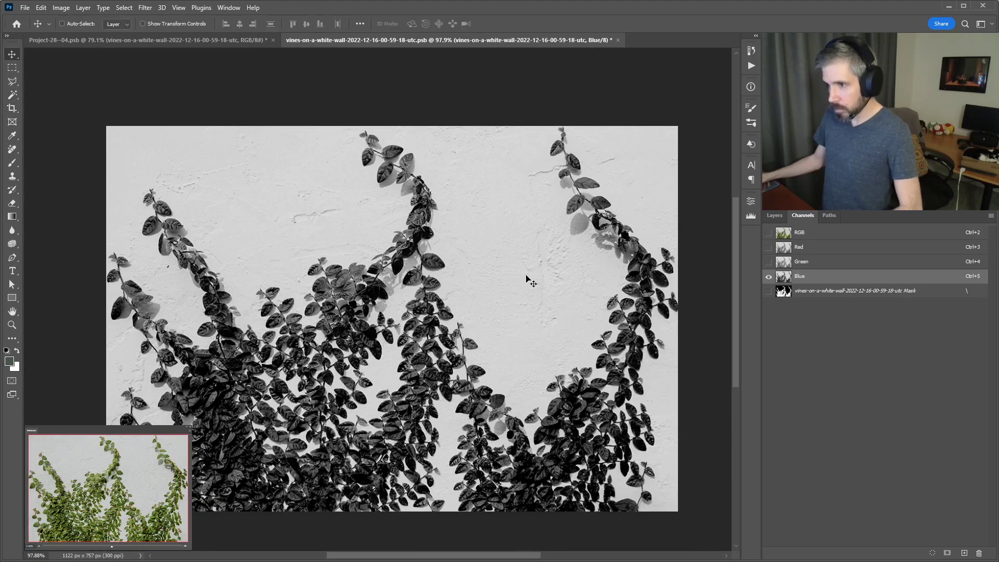
left_click(815, 283, "ctrl")
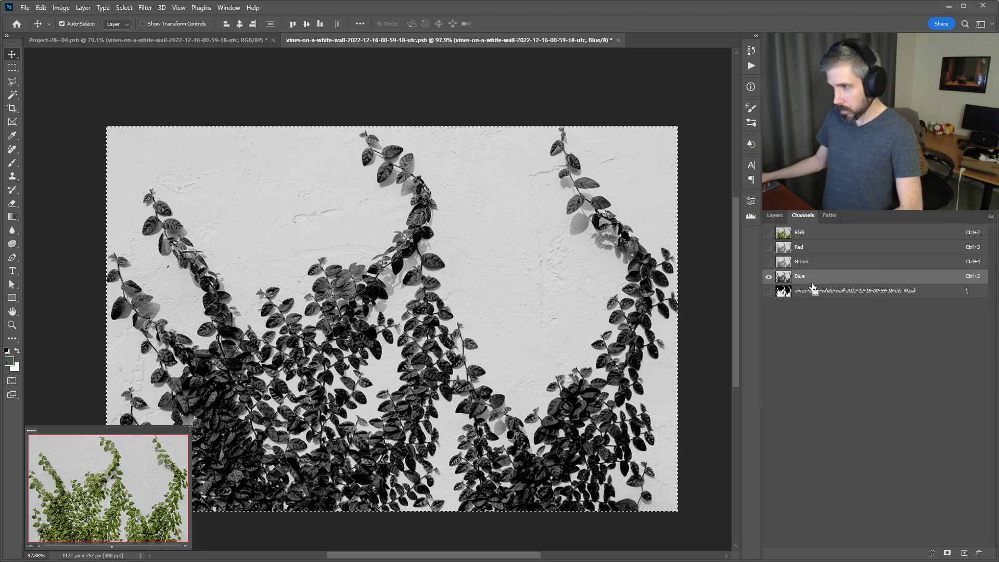
key("ctrl+d")
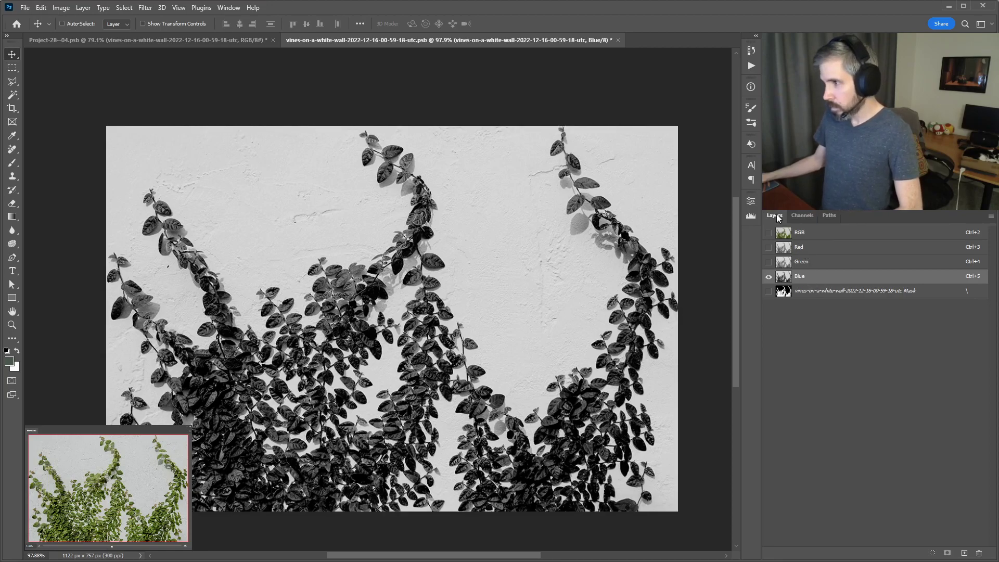
left_click(774, 216)
left_click(799, 214)
left_click(768, 233)
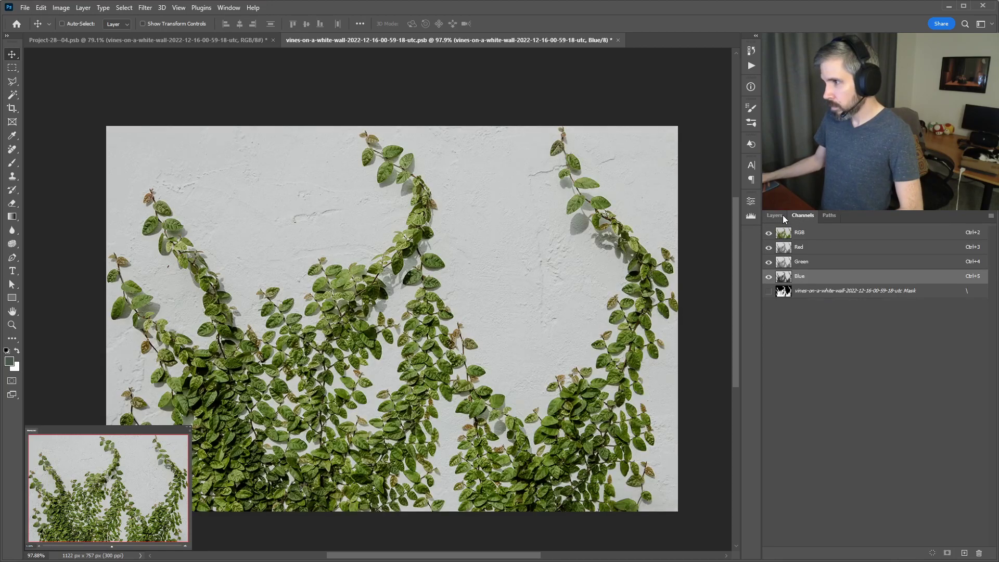
left_click(774, 216)
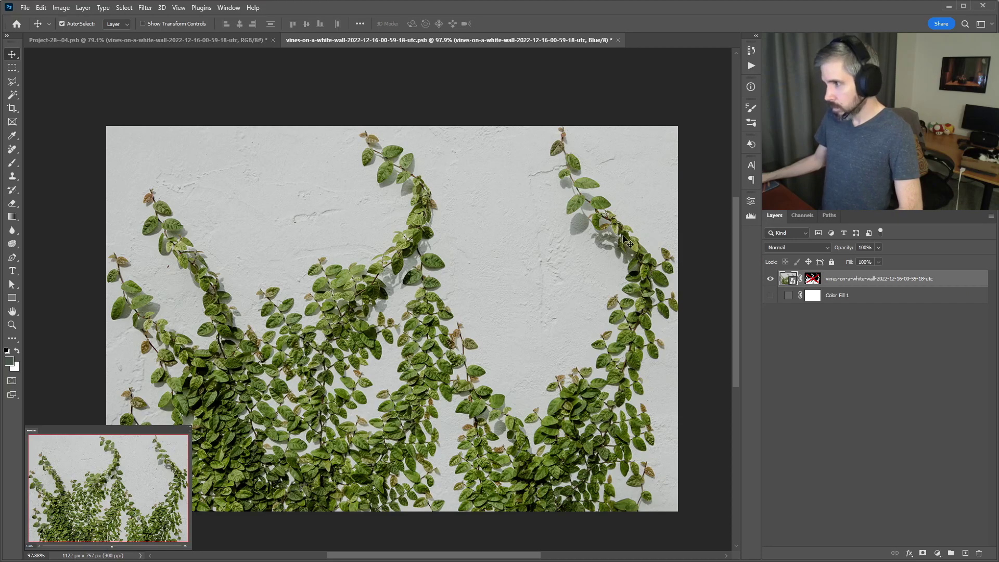
key("ctrl+v")
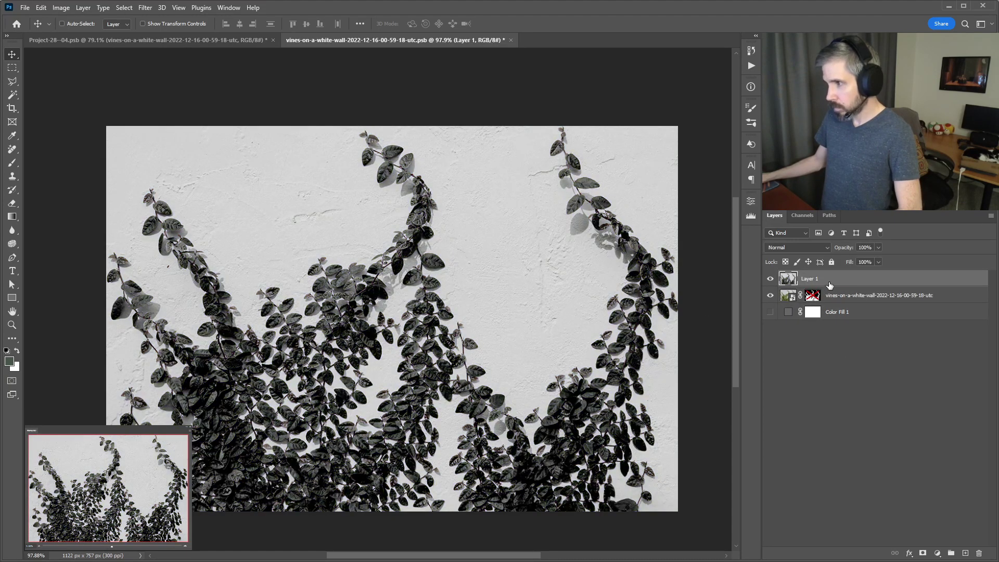
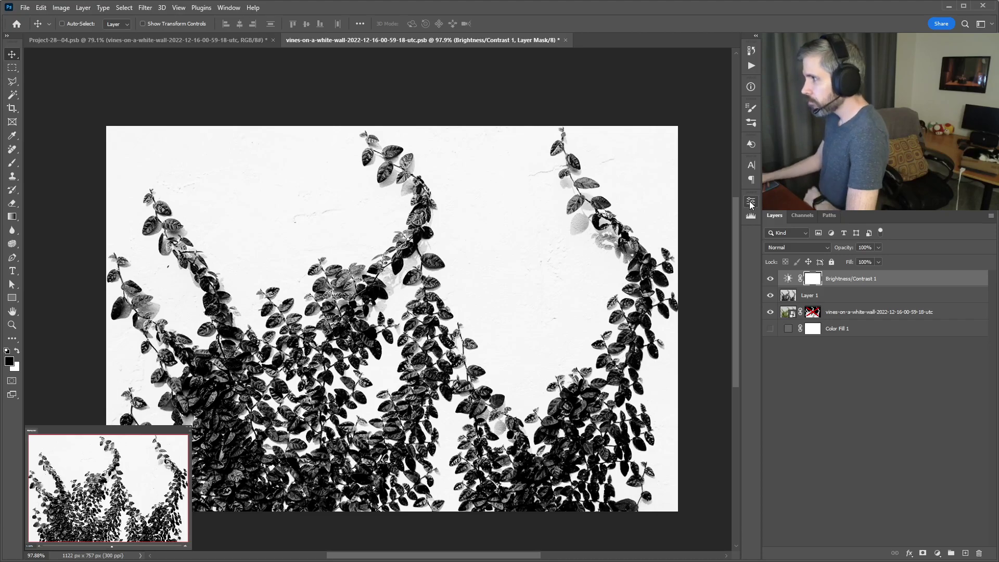
- Magic Wand the white wall, then mask Layer 1 and invert the mask to keep the vines
key("w")
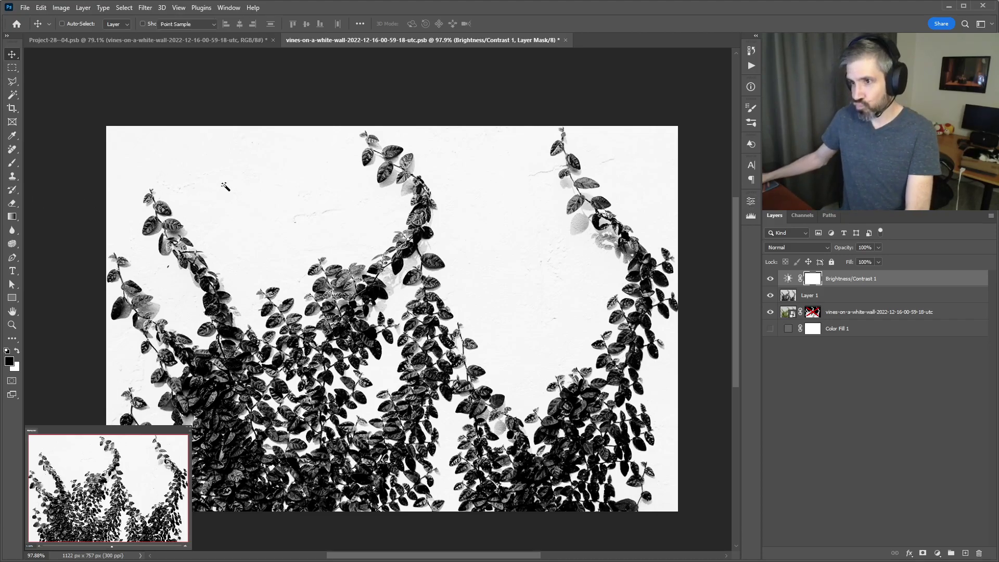
left_click(224, 190)
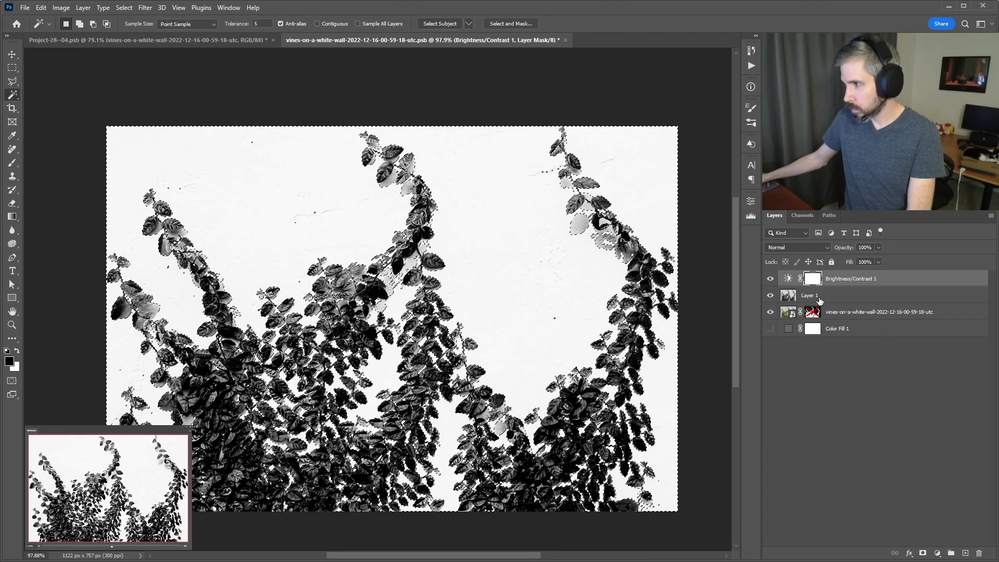
left_click(867, 313)
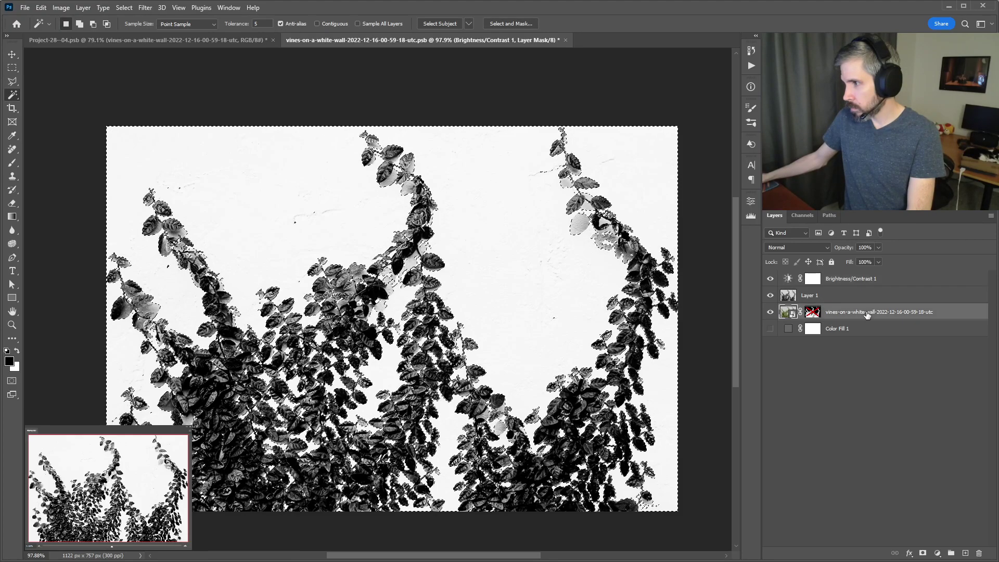
left_click(833, 295)
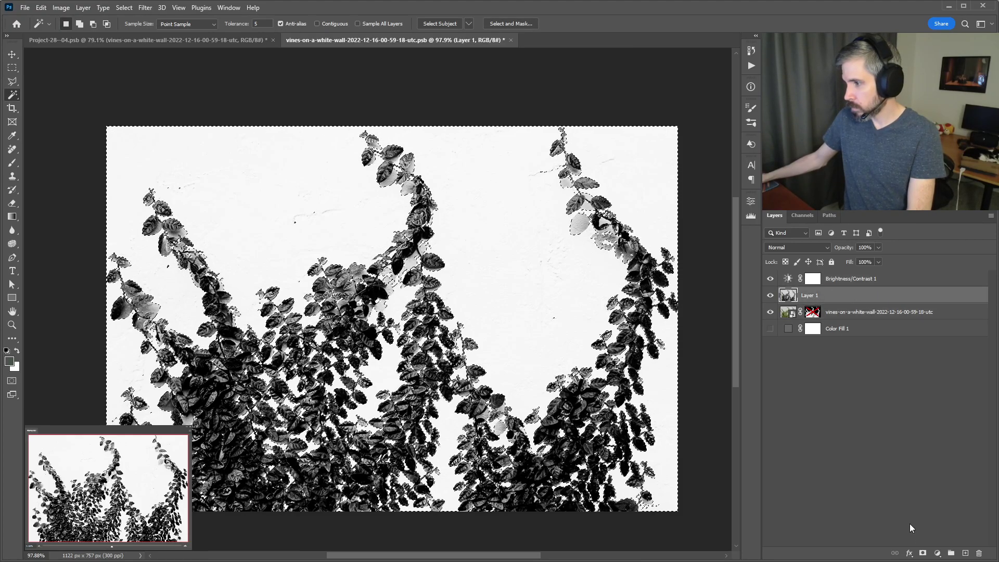
left_click(922, 554)
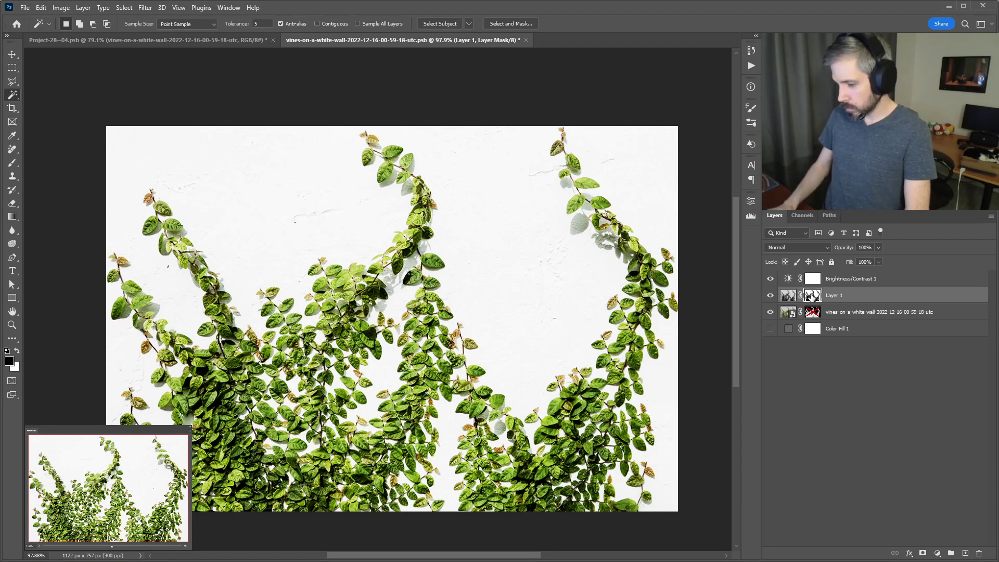
key("ctrl+i")
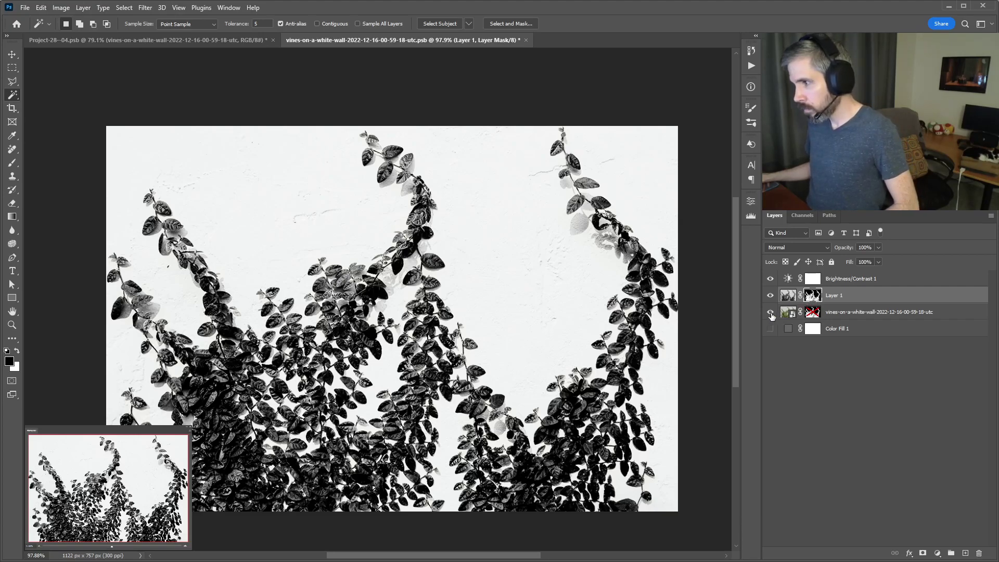
- Load Layer 1's mask, group the vines layer into a masked Group 1, and hide Layer 1
left_click(815, 296, "ctrl")
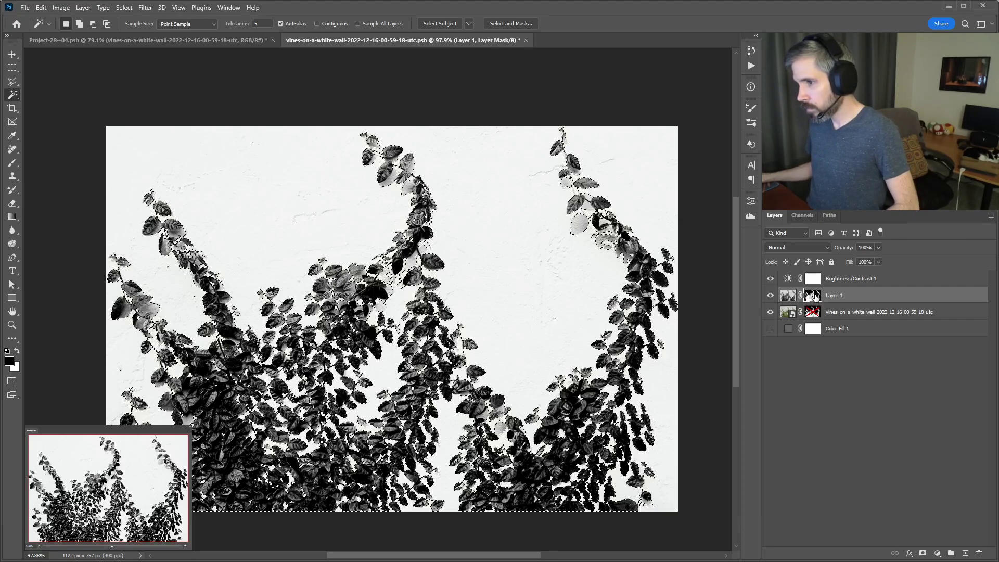
left_click(874, 312)
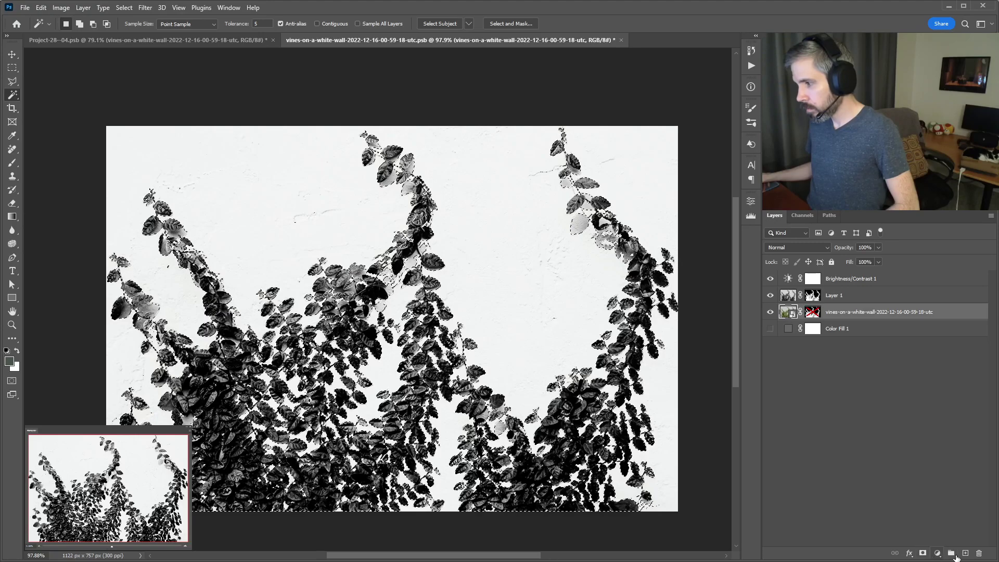
key("ctrl+g")
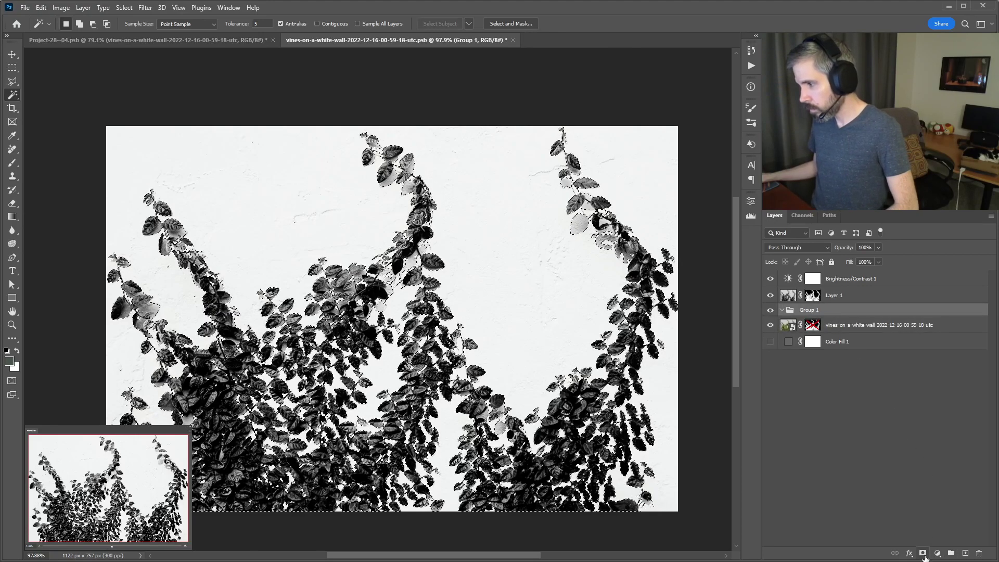
left_click(923, 553)
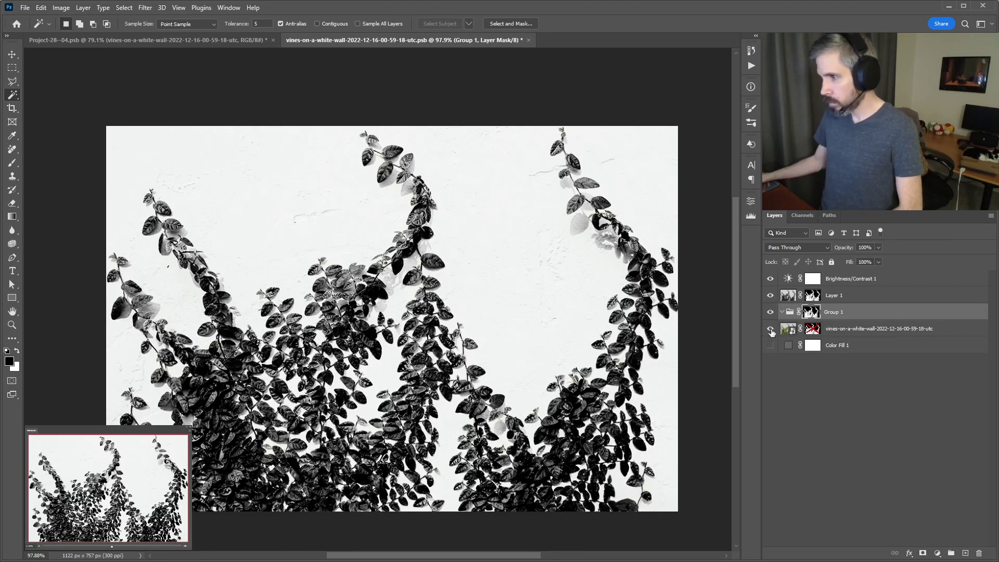
left_click(770, 295)
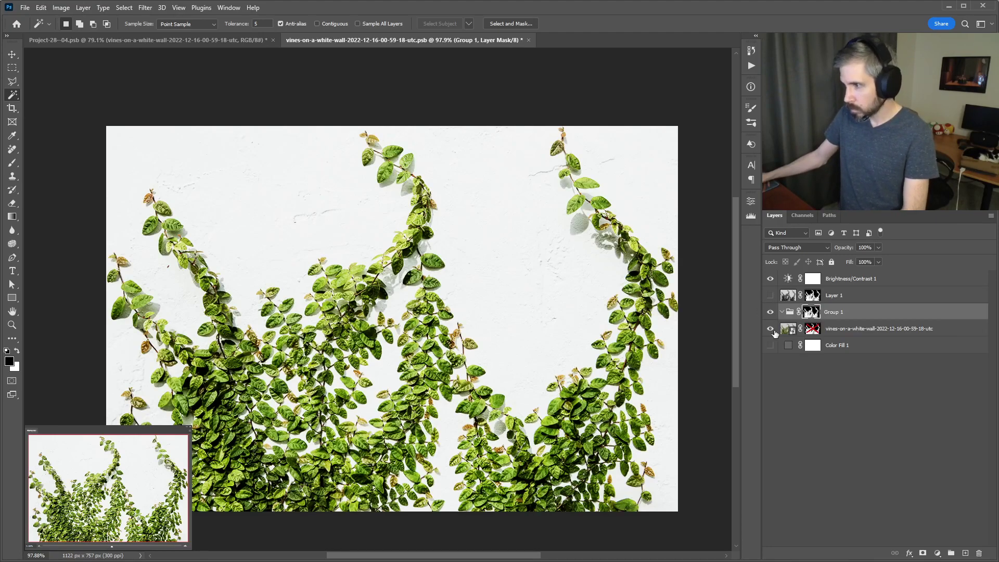
left_click(770, 279)
left_click(771, 279)
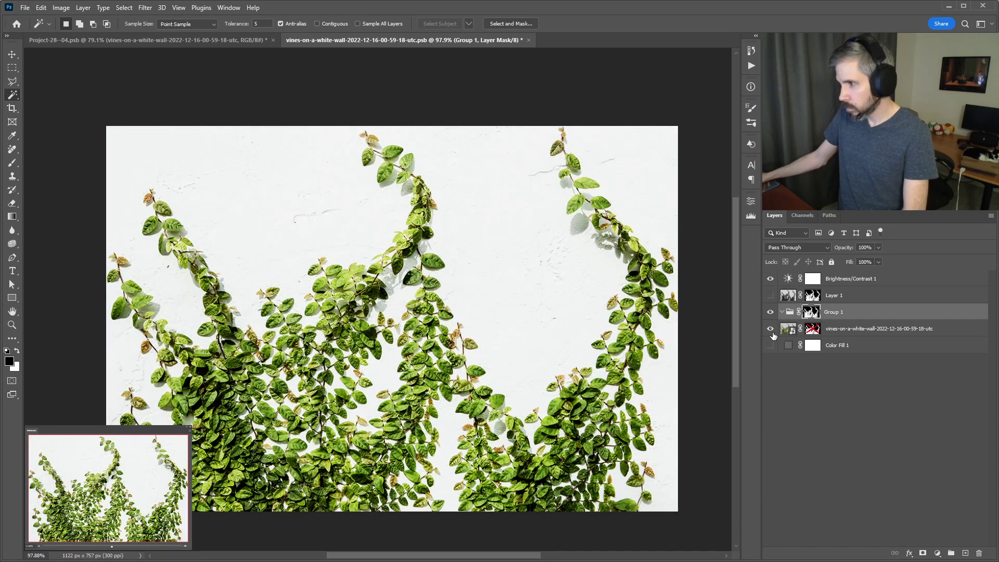
left_click_drag(788, 330, 840, 316)
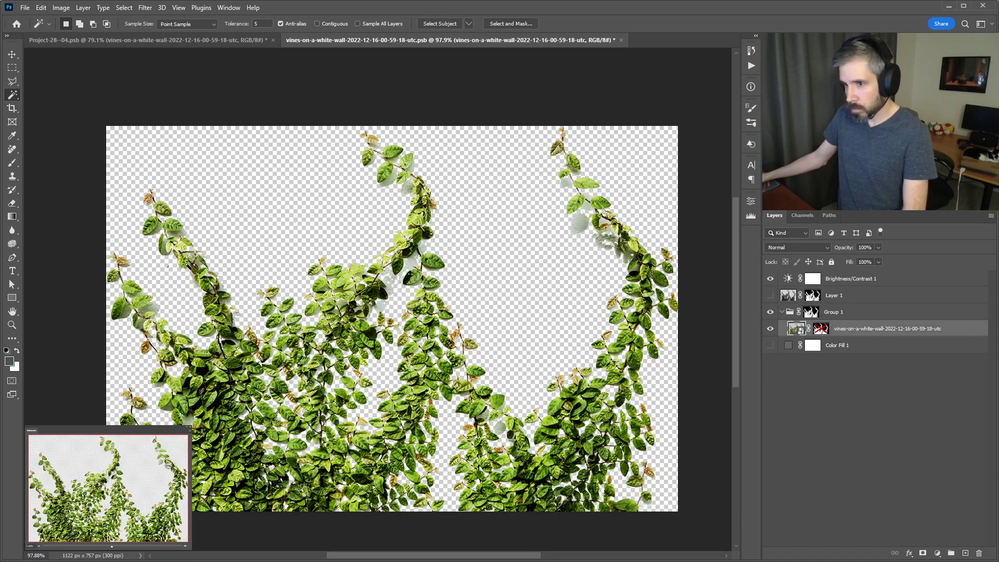
- Turn off Brightness/Contrast 1 and toggle the layer and Group 1 masks to verify the cut-out
scroll(146, 314, "up", 2)
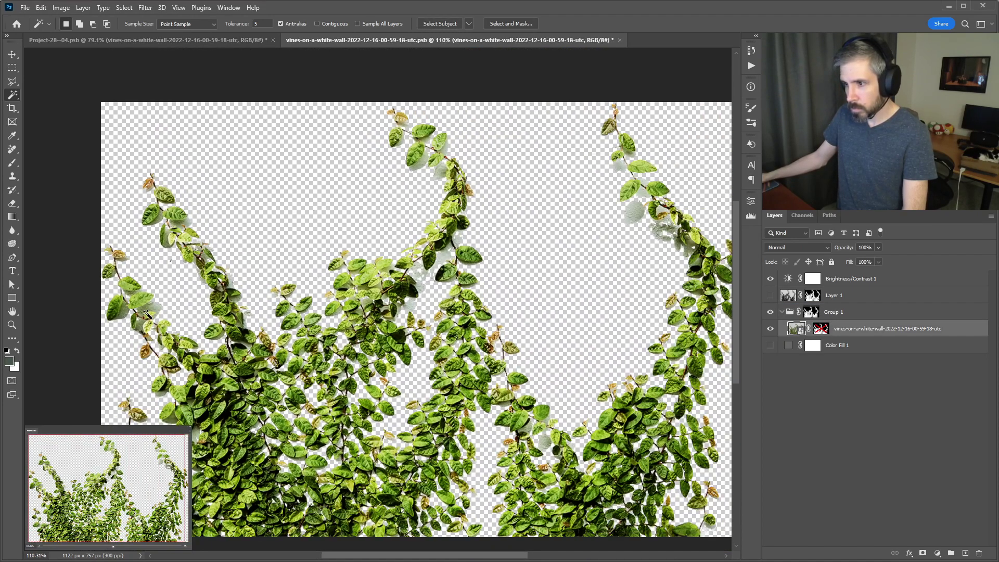
scroll(146, 314, "down", 1)
left_click(770, 279)
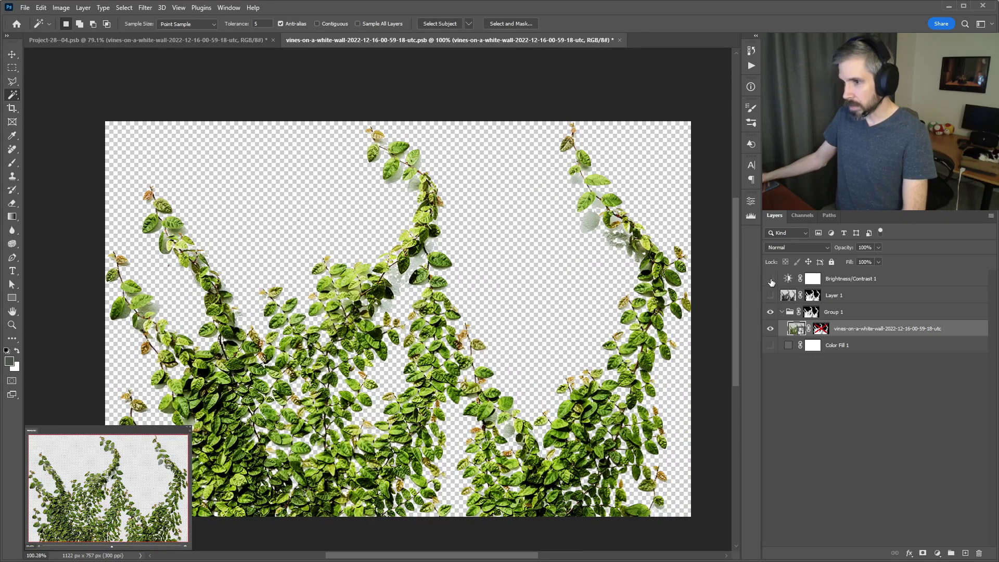
left_click(770, 279)
left_click(770, 279)
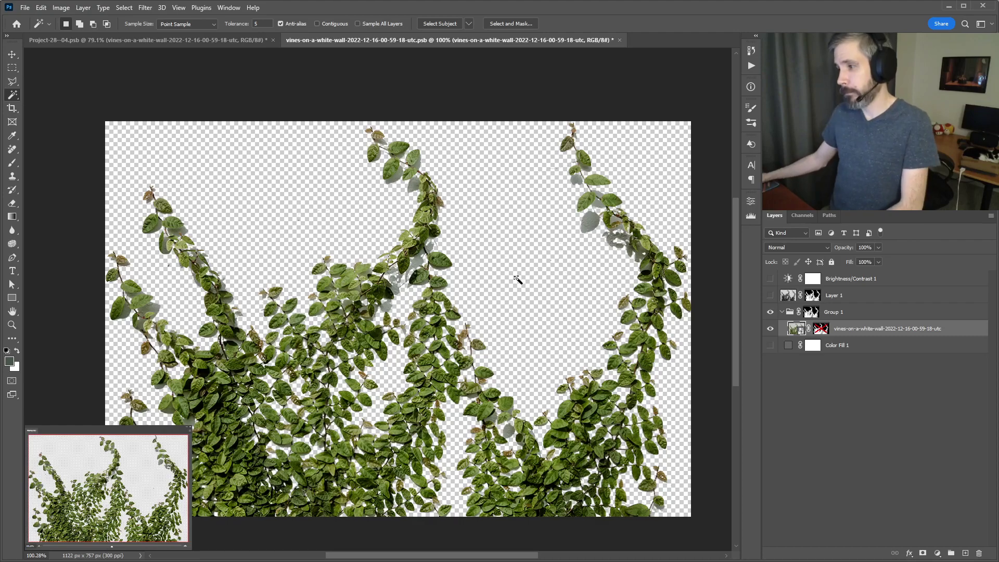
left_click(821, 329, "shift")
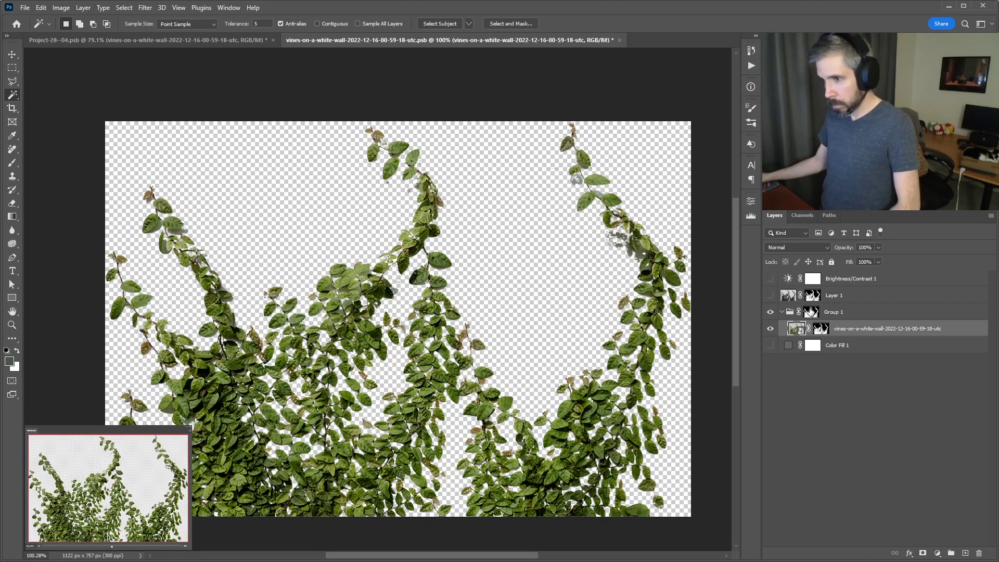
left_click(811, 312, "shift")
left_click(810, 312, "shift")
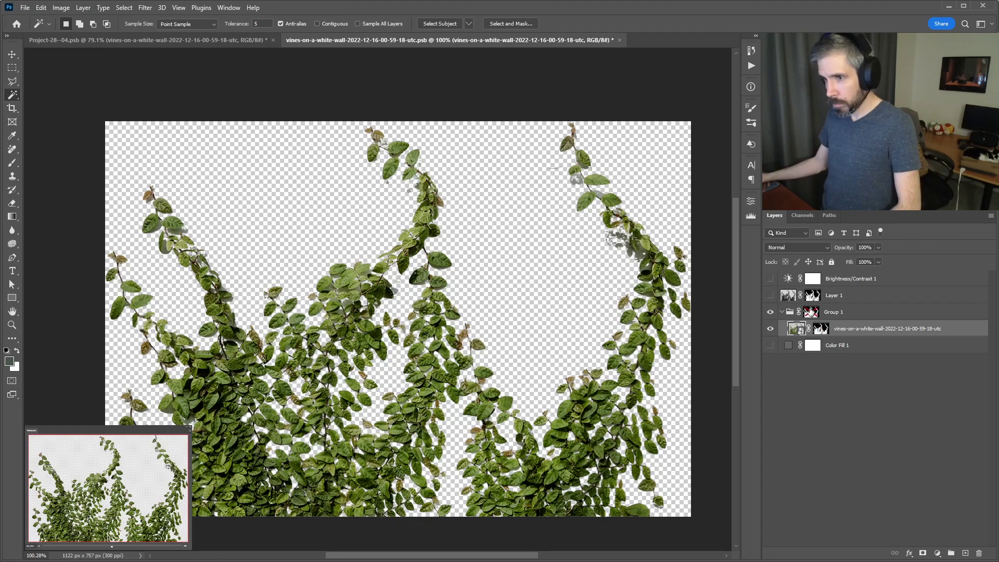
left_click(811, 312, "shift")
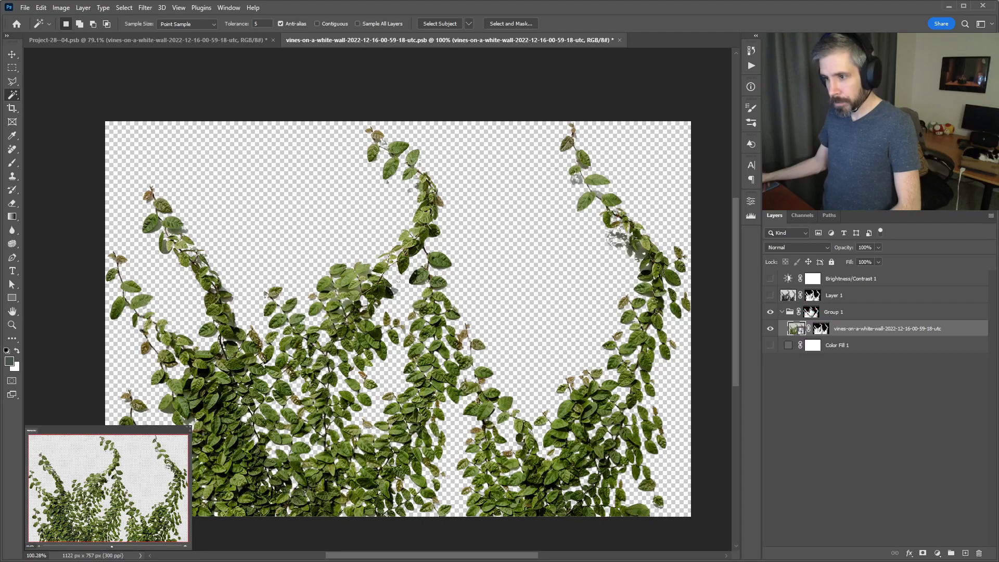
left_click(810, 312, "shift")
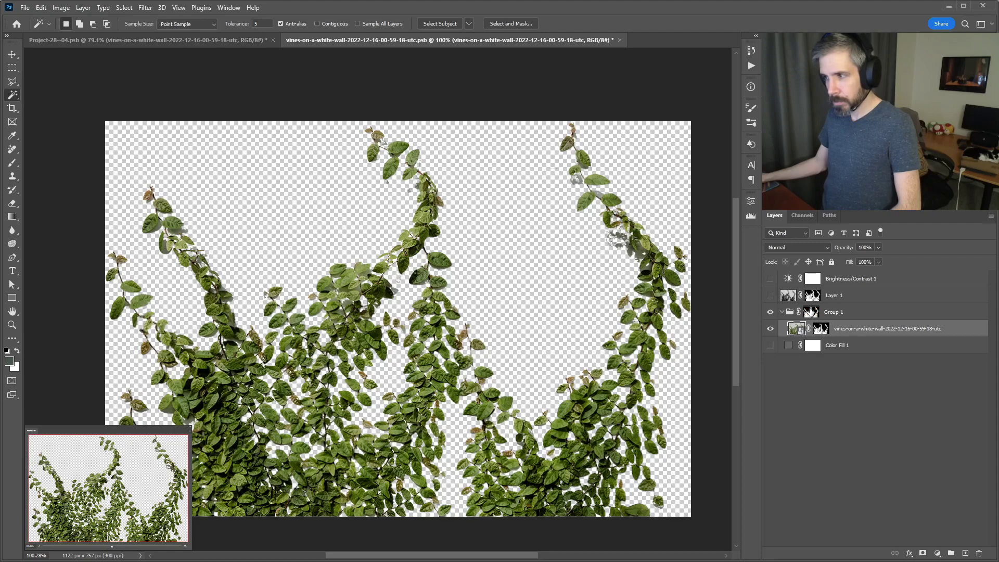
- Save the cut-out vines document and close it to return to the project
key("v")
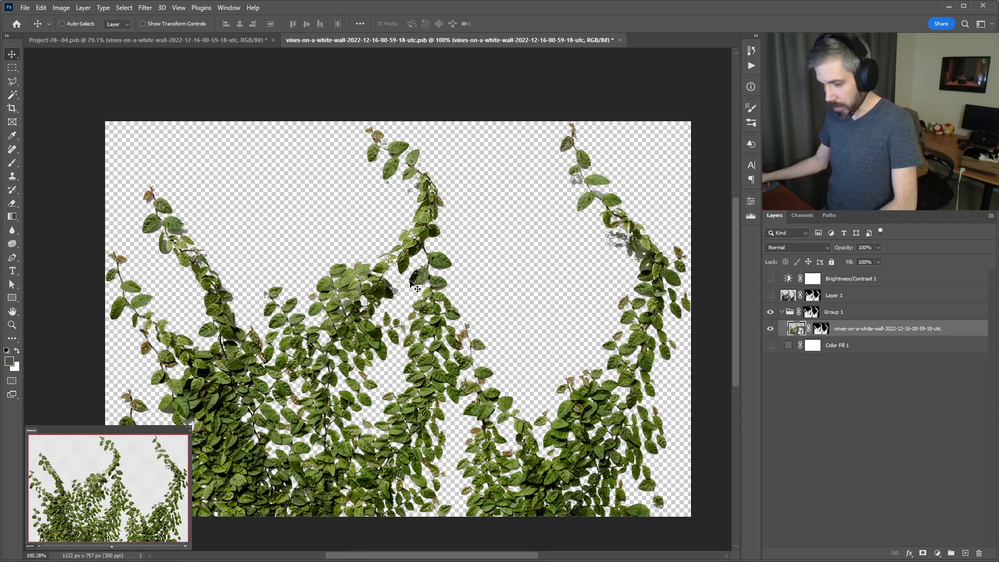
key("ctrl+s")
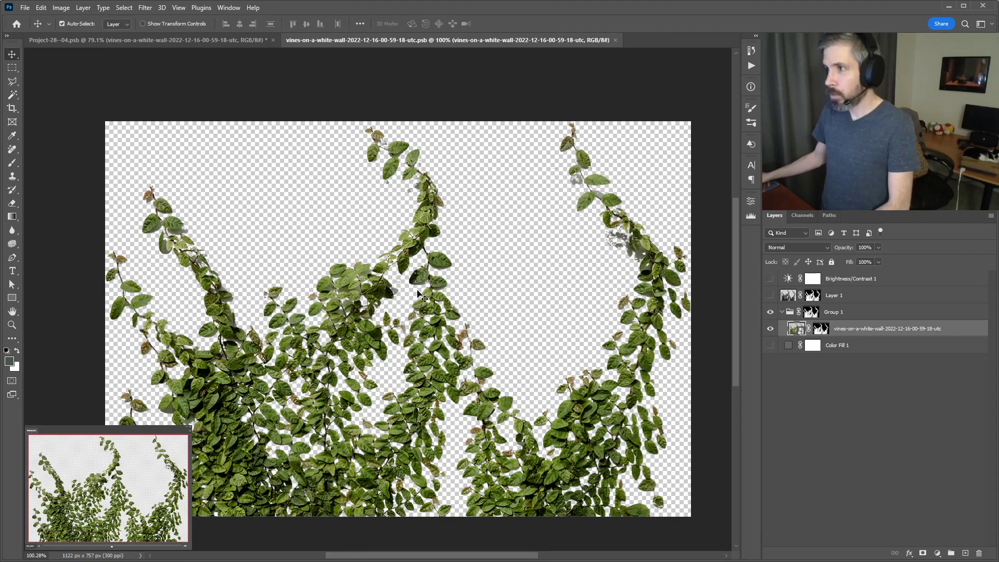
key("ctrl+w")
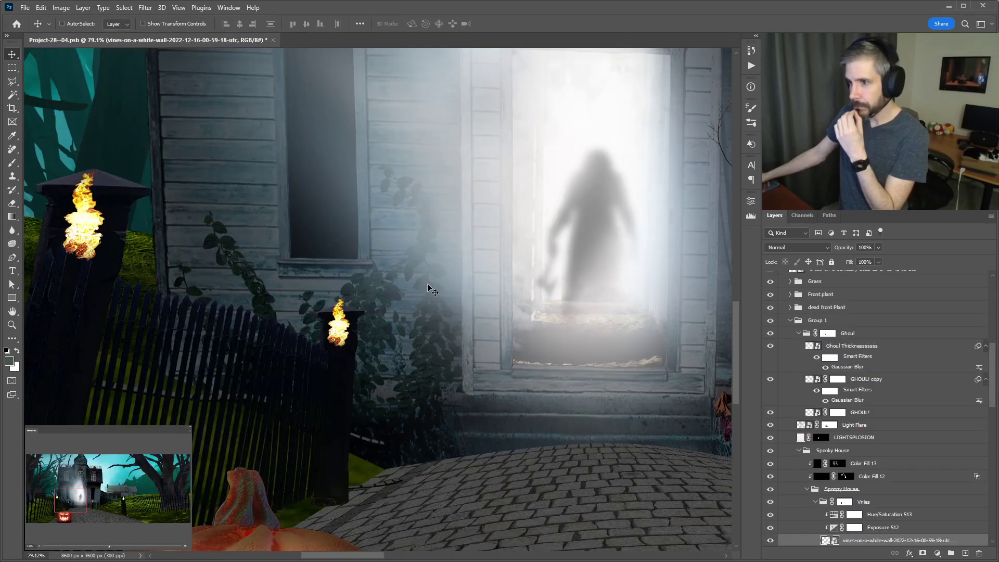
left_click(881, 528)
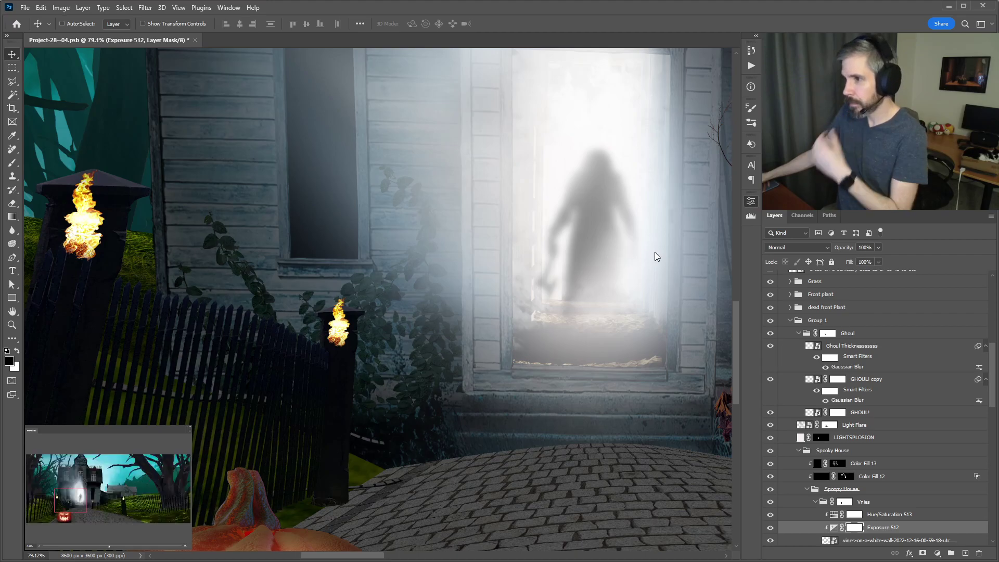
key("ctrl+minus")
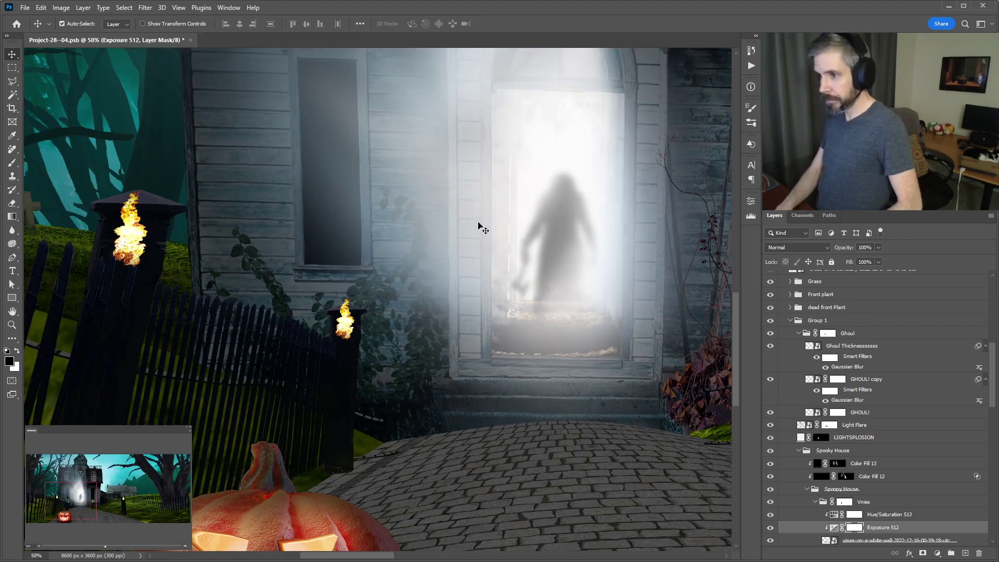
key("ctrl+minus")
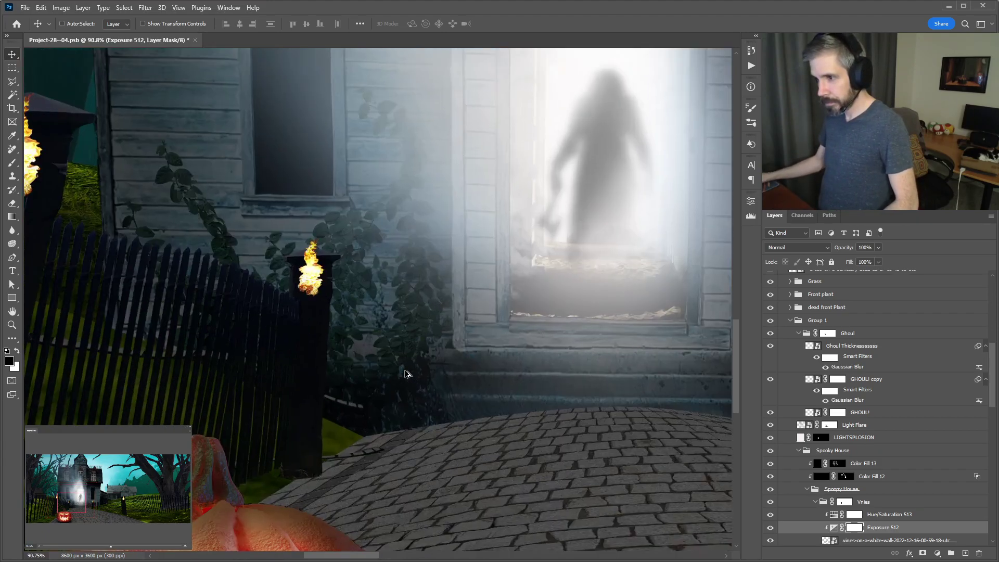
scroll(432, 388, "up", 4, "alt")
scroll(447, 400, "up", 4, "alt")
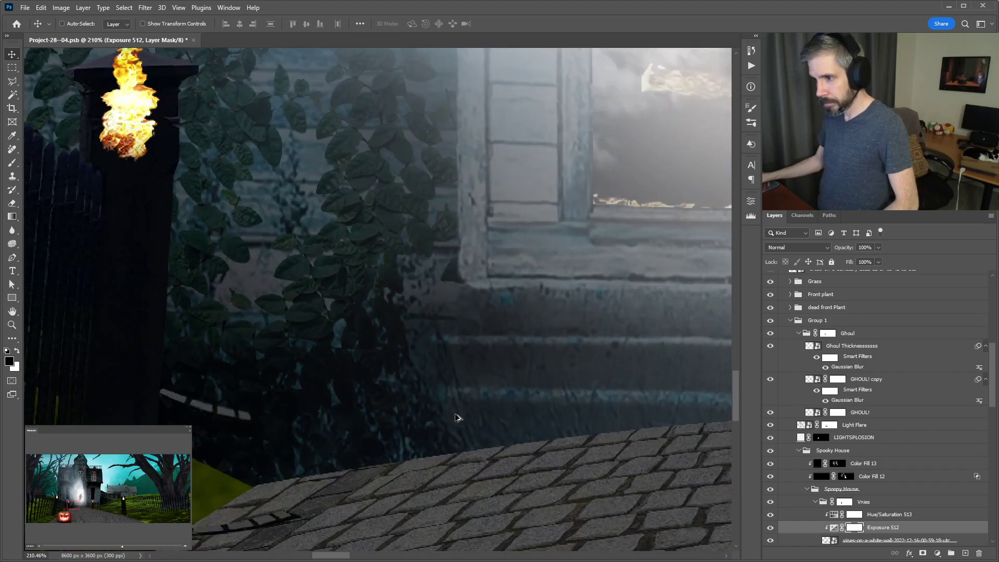
scroll(458, 408, "down", 3, "alt")
scroll(457, 416, "down", 3, "alt")
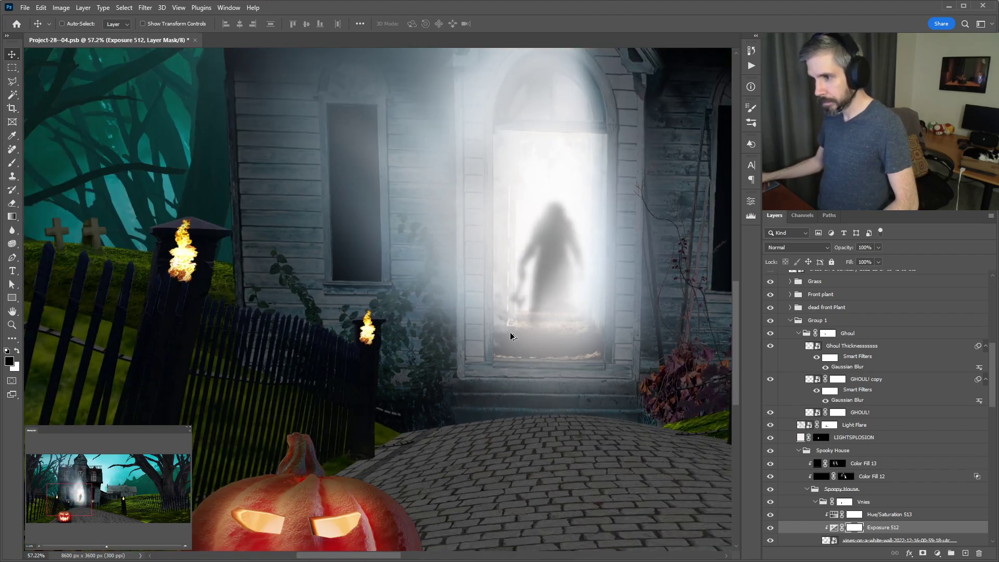
scroll(510, 337, "down", 2, "alt")
scroll(426, 337, "up", 1, "alt")
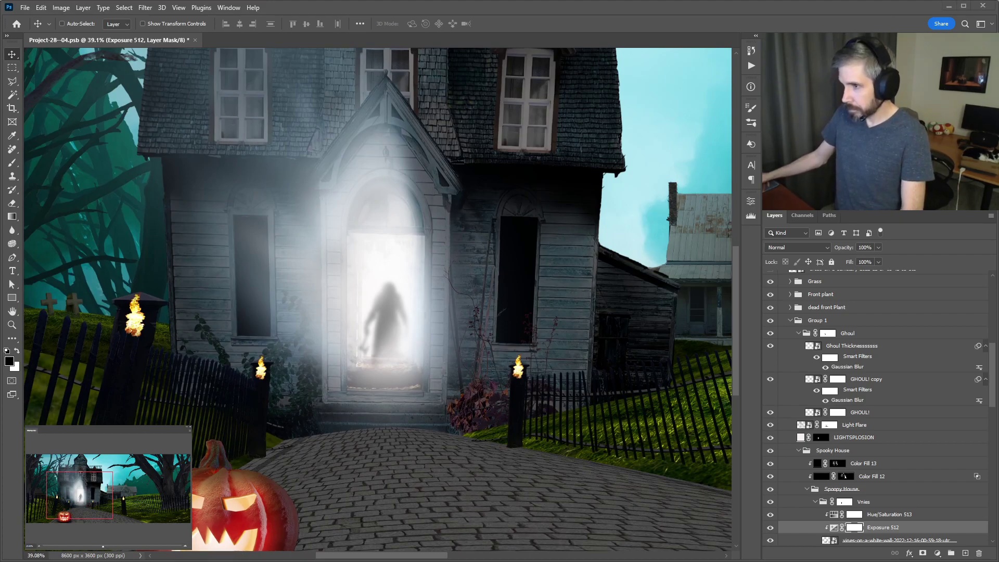
scroll(911, 354, "up", 10)
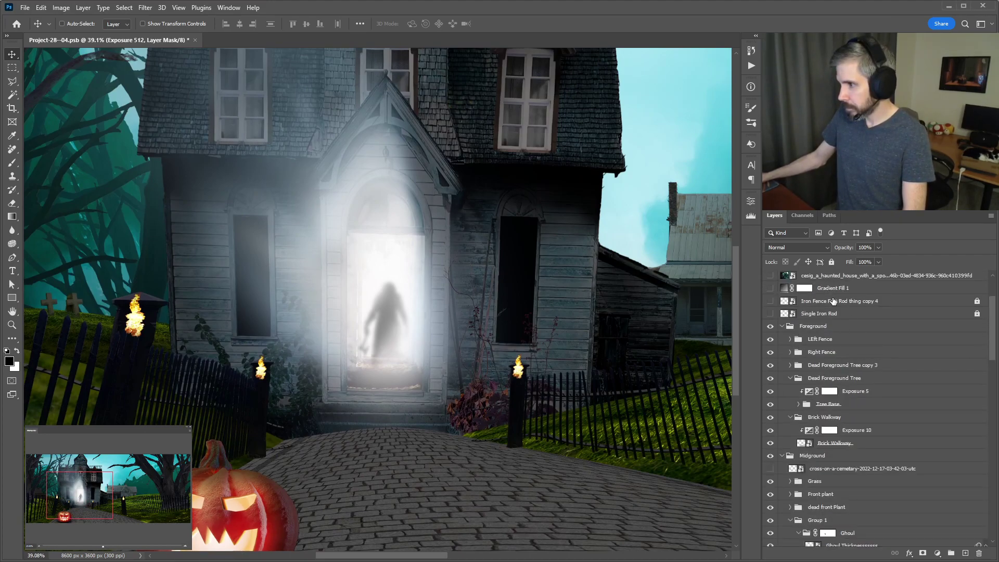
- Commit the placed red-and-green ivy wall image into the composite
left_click(831, 278)
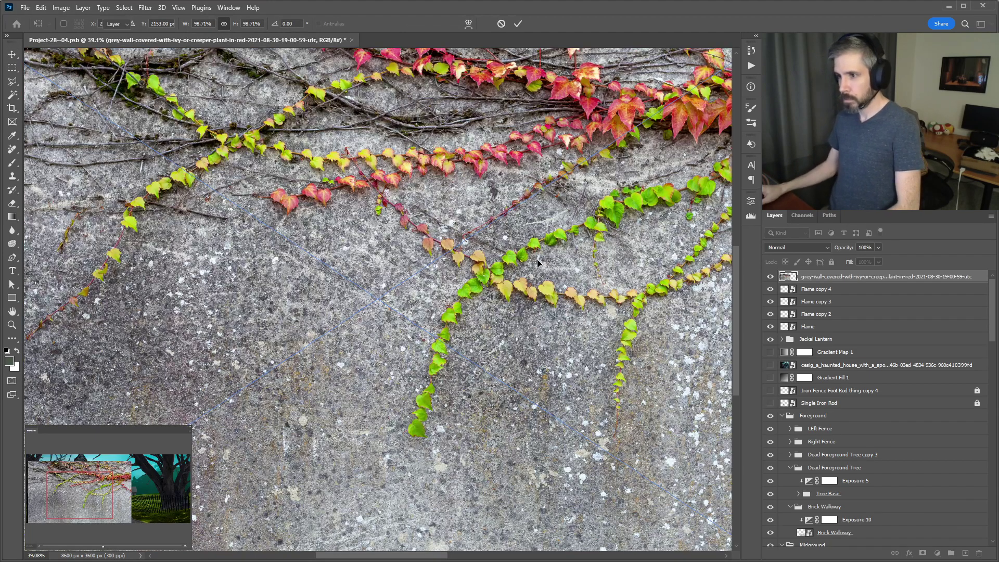
key("Return")
key("ctrl+minus")
key("ctrl+minus")
key("ctrl+minus")
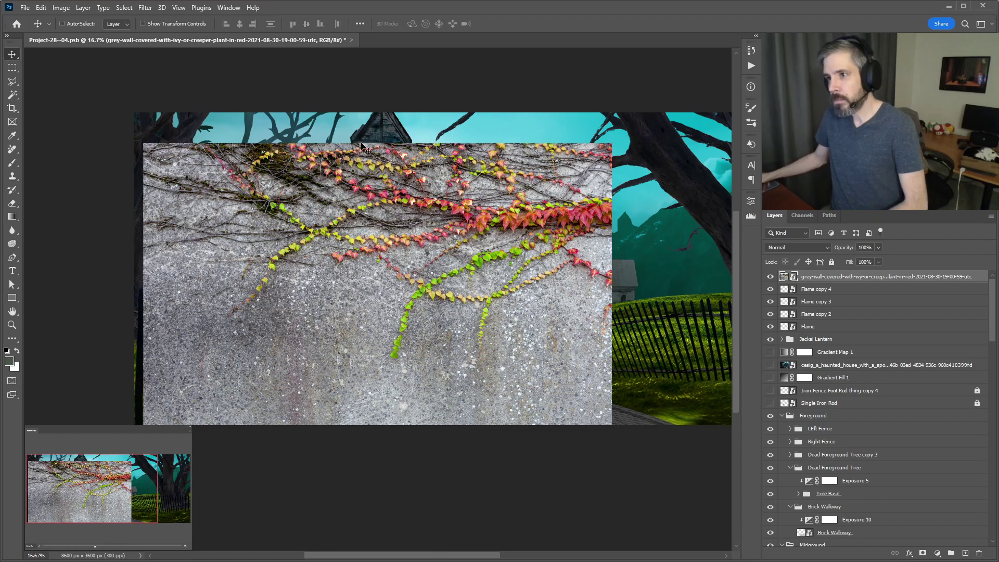
- Try masking the ivy layer, then remove the mask and delete the ivy layer
key("w")
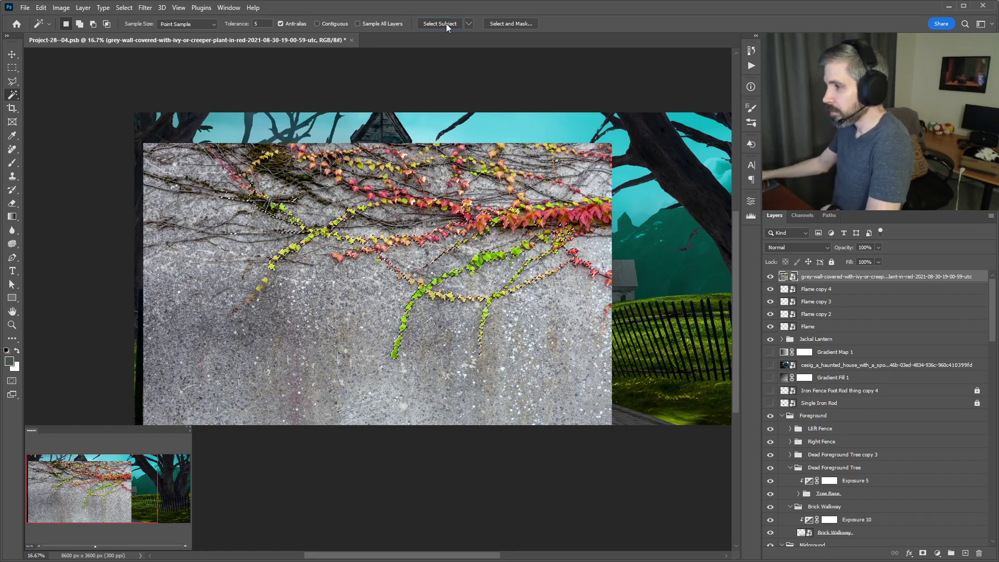
left_click(923, 554)
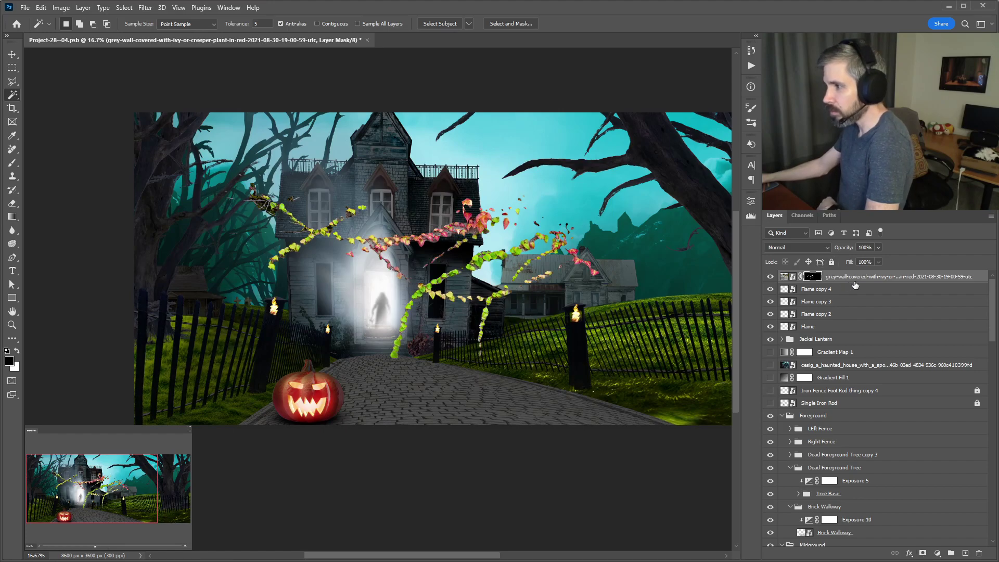
left_click(979, 553)
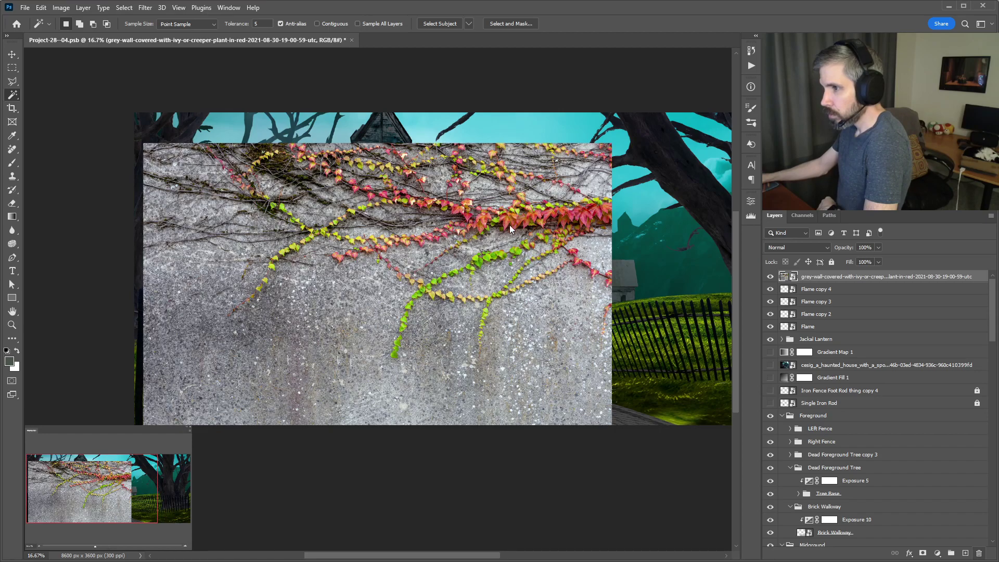
key("Delete")
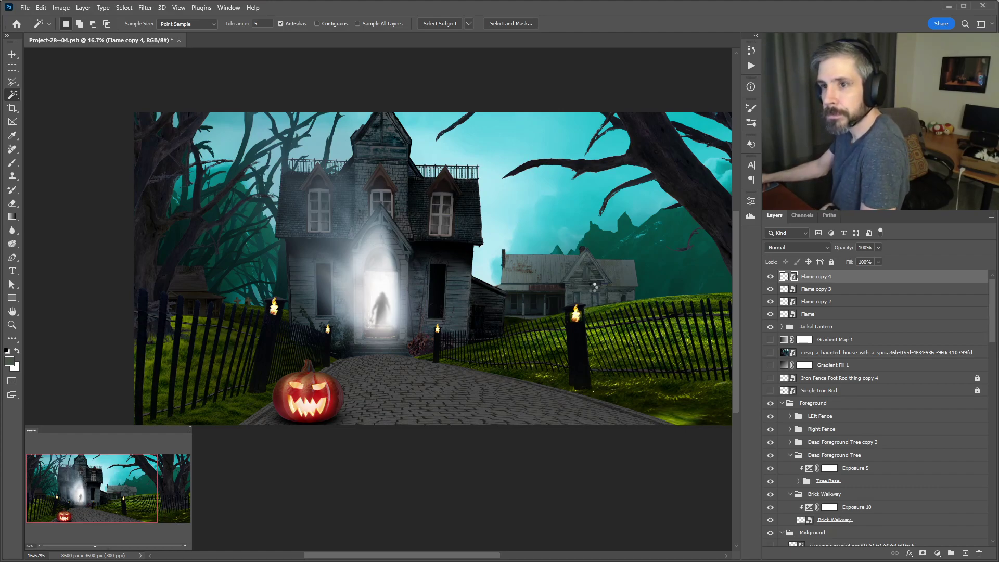
- Place and commit the autumn vine-on-concrete image, and set Magic Wand tolerance to 32
key("ctrl+z")
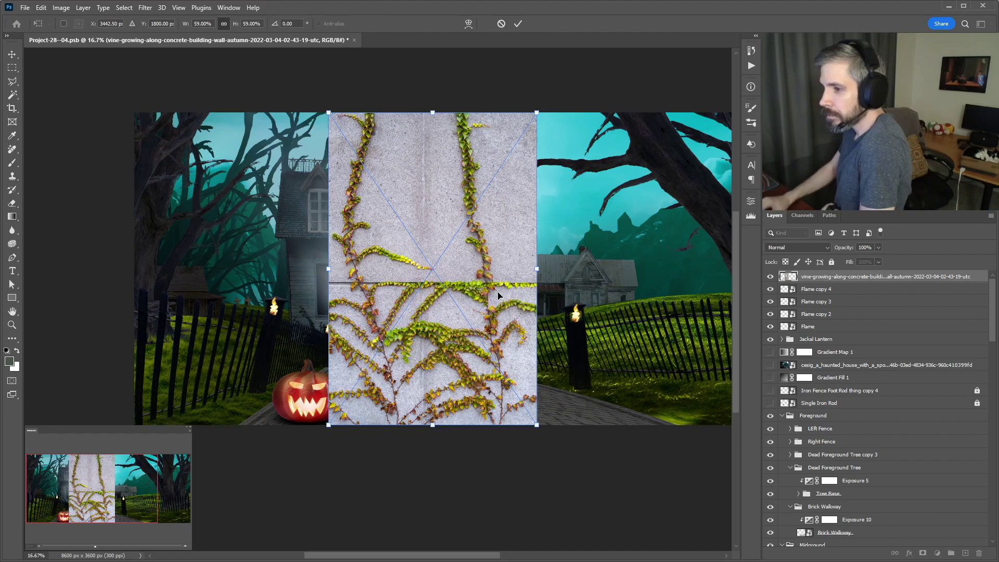
key("Return")
key("w")
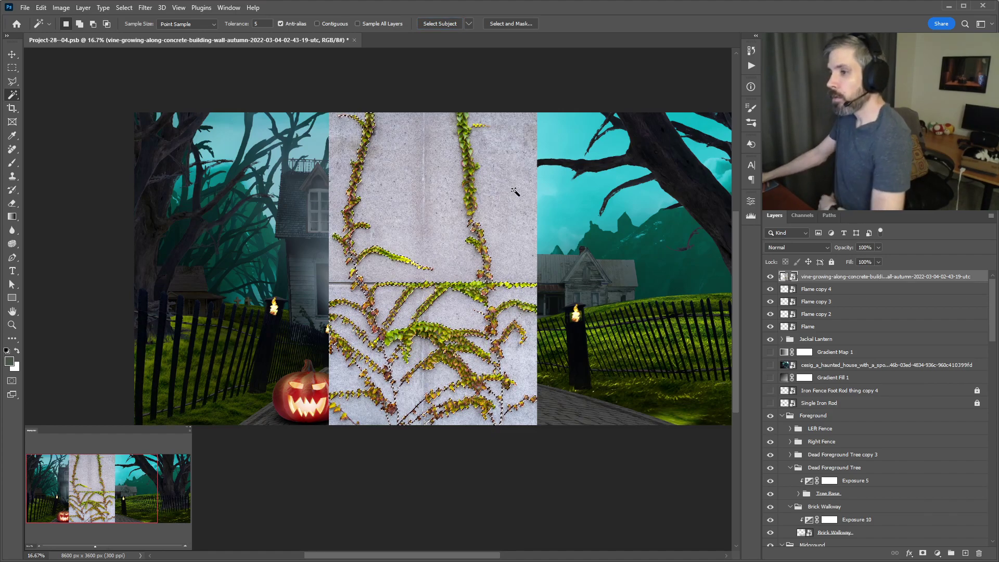
scroll(510, 194, "up", 3)
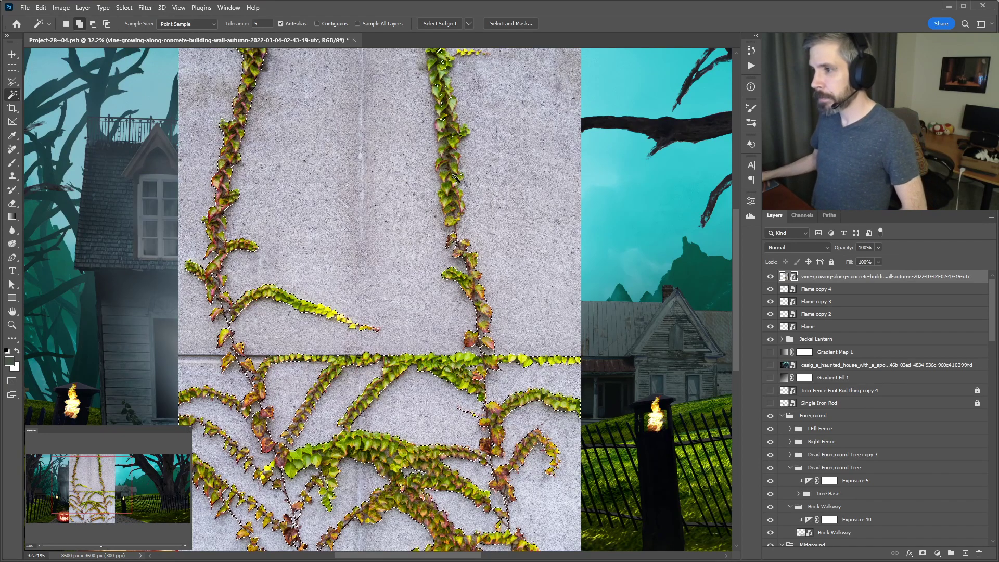
key("shift")
double_click(257, 24)
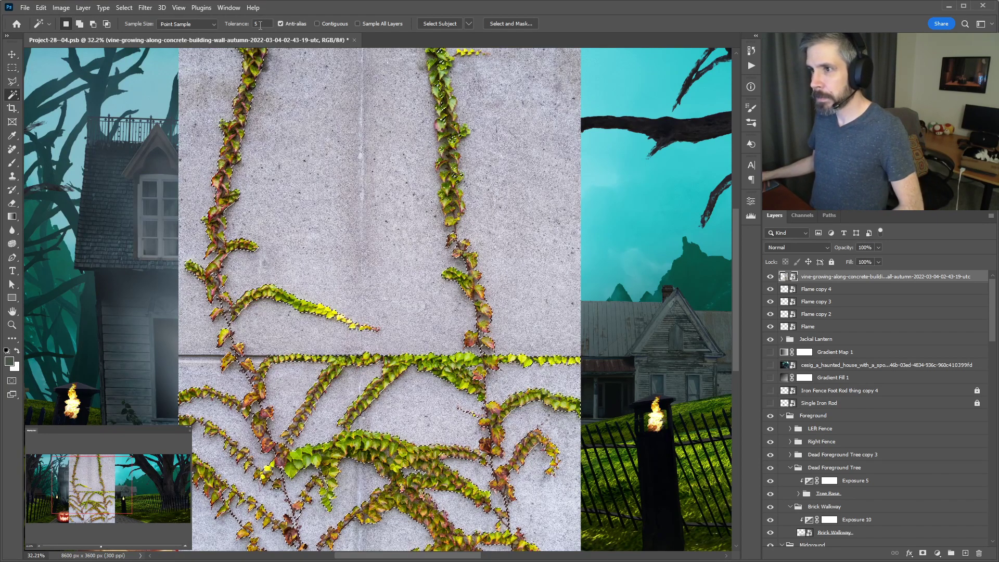
type("32")
key("Return")
- Select all the concrete around the vines, add a layer mask, and invert it
key("shift")
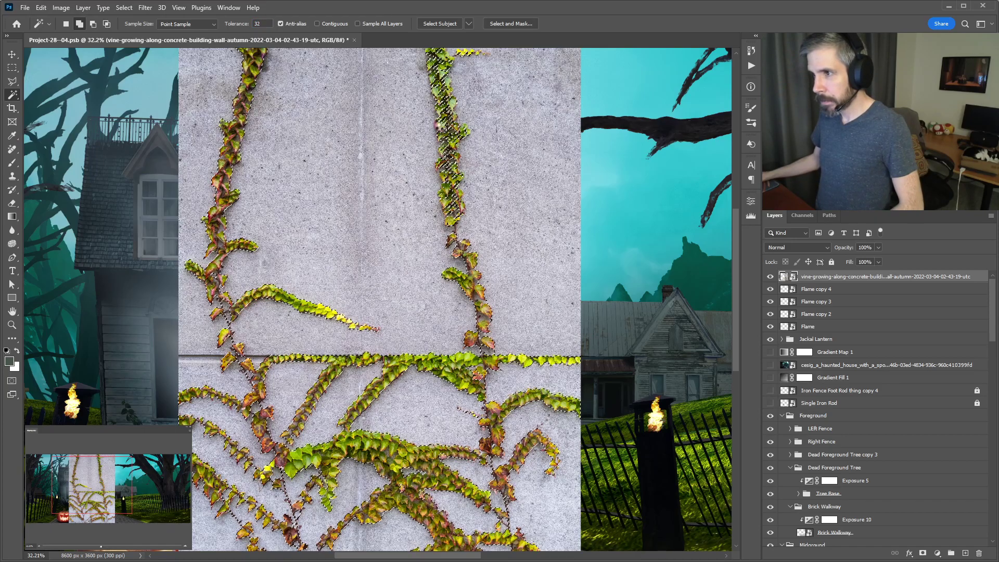
left_click(512, 111)
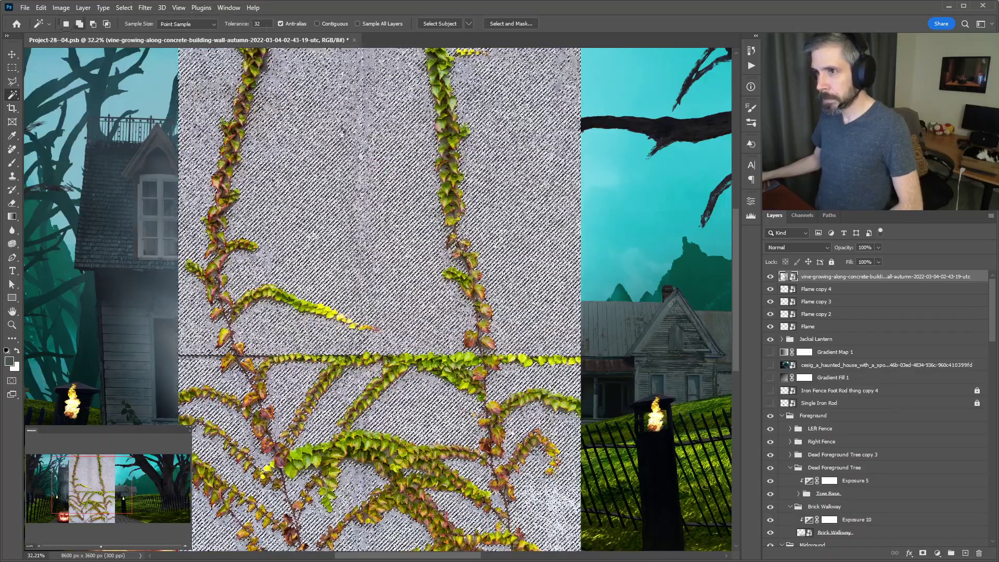
key("shift")
left_click(335, 139, "shift")
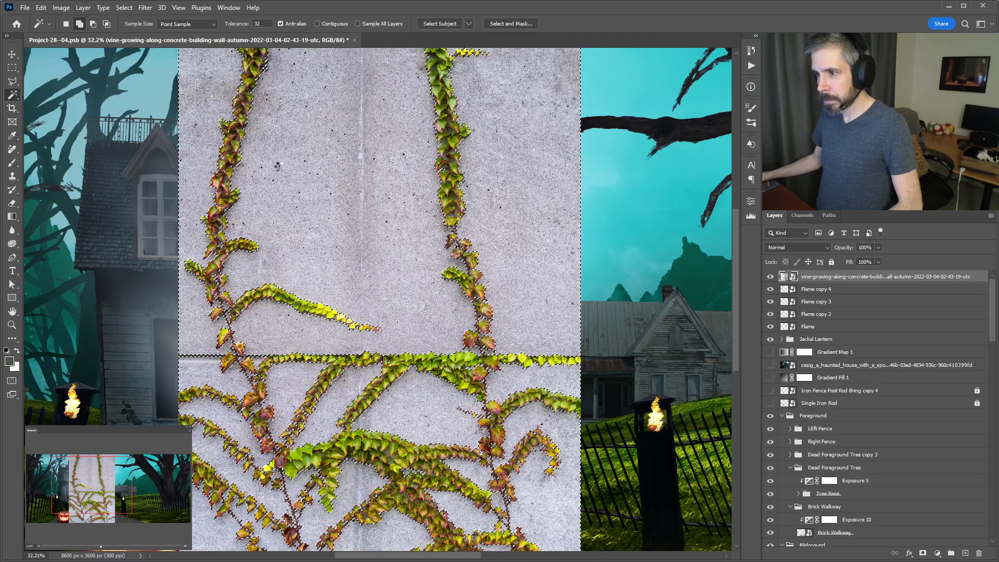
left_click(277, 166, "shift")
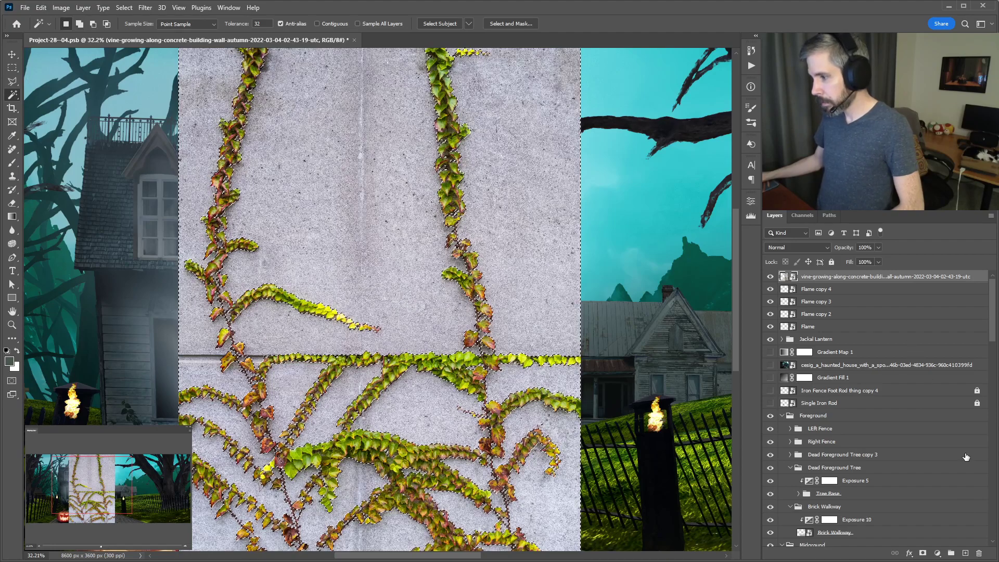
left_click(922, 553, "alt")
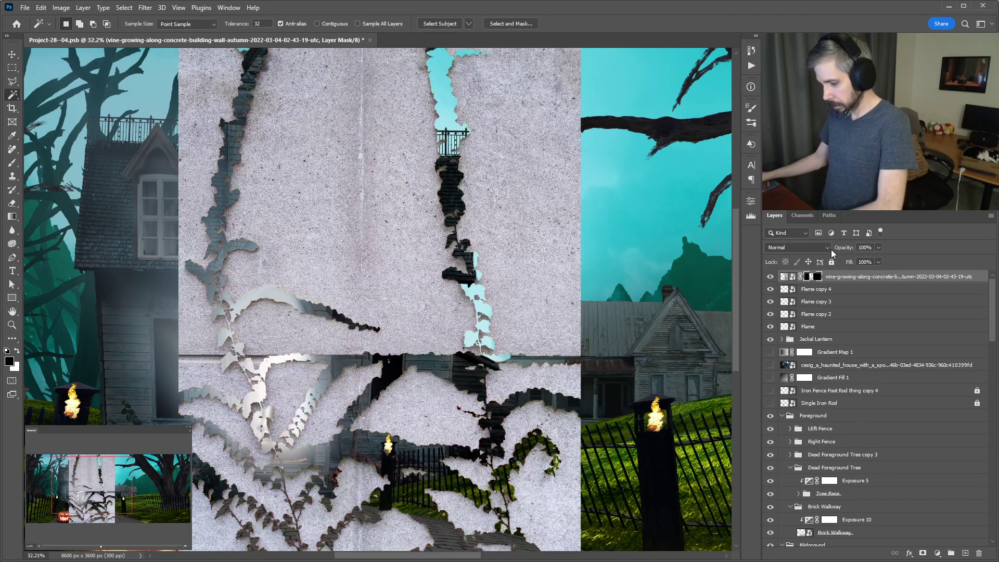
key("ctrl+i")
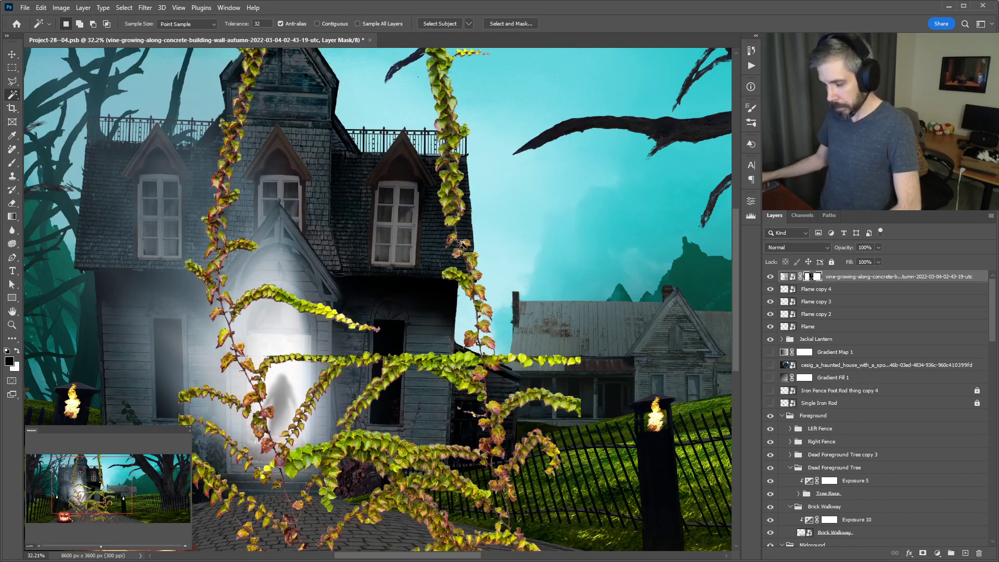
- Scale the vine cut-out to about 25% and place it beside the glowing doorway
key("v")
key("ctrl+minus")
key("ctrl+minus")
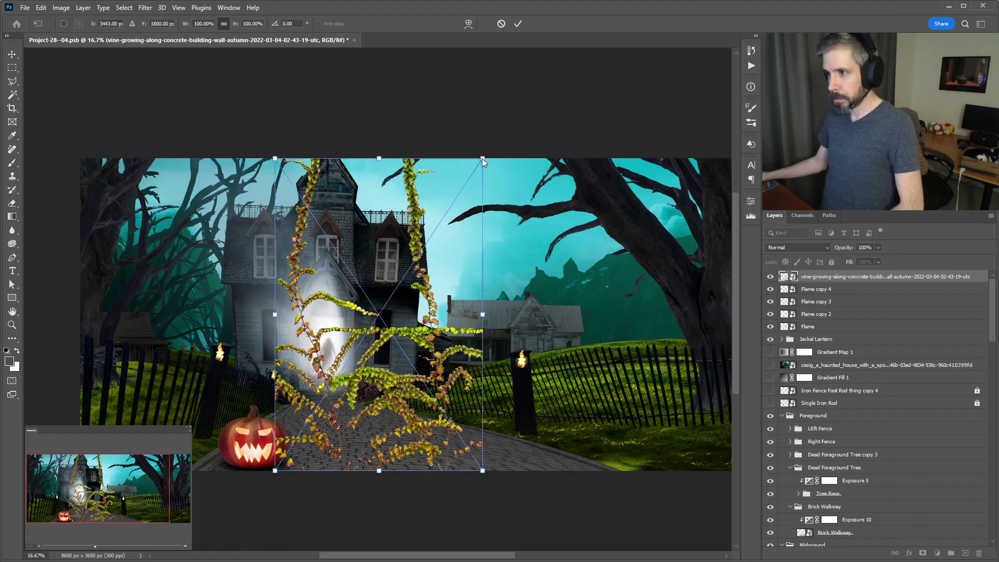
left_click_drag(483, 159, 328, 390)
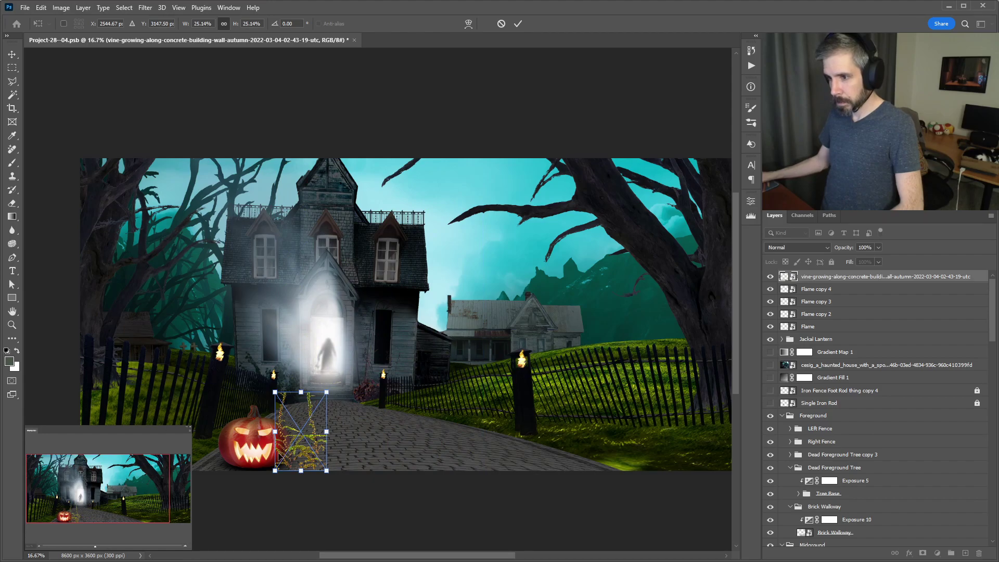
left_click_drag(300, 439, 383, 373)
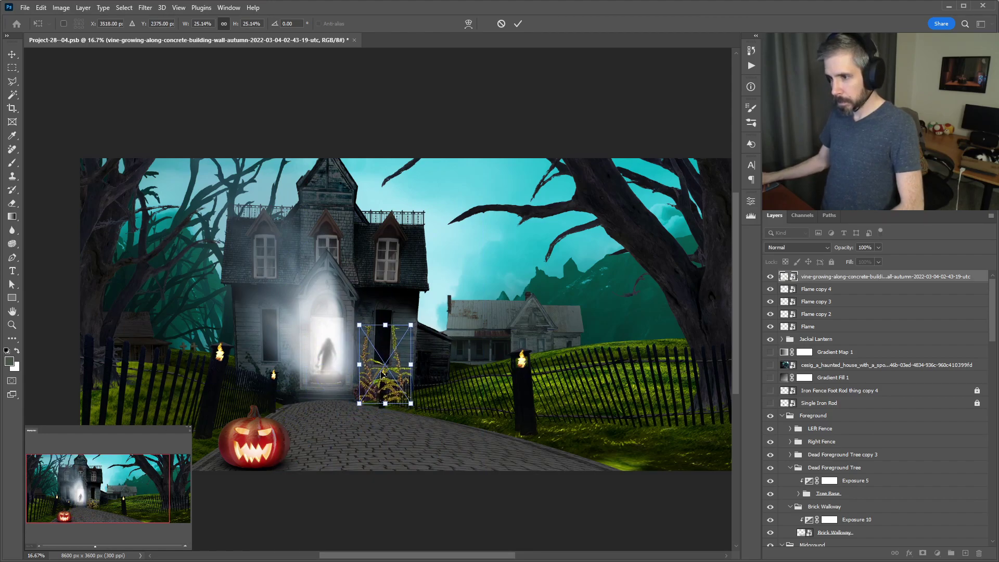
key("Return")
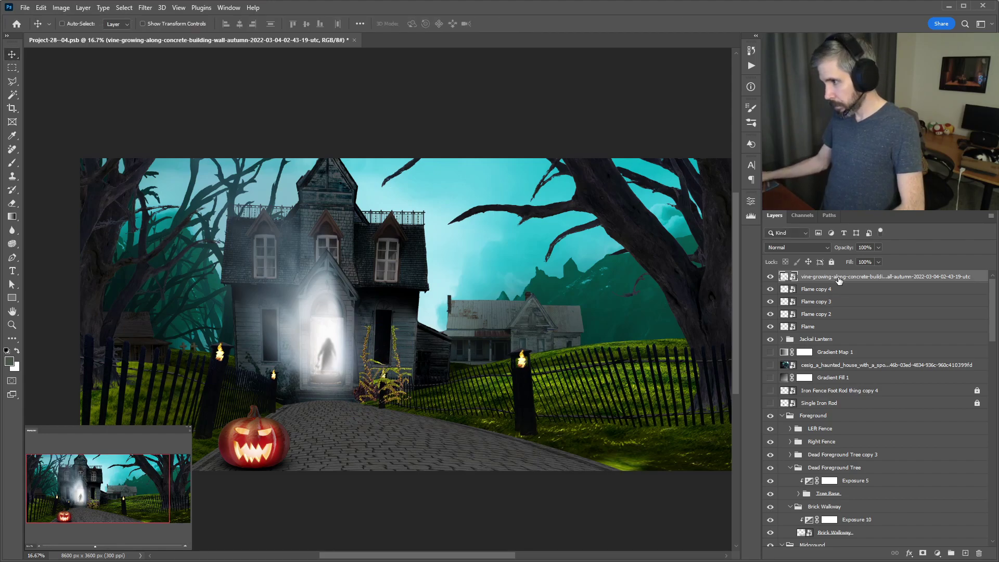
- Move the vine layer down the stack to sit just above the Vnies group
scroll(838, 280, "down", 6)
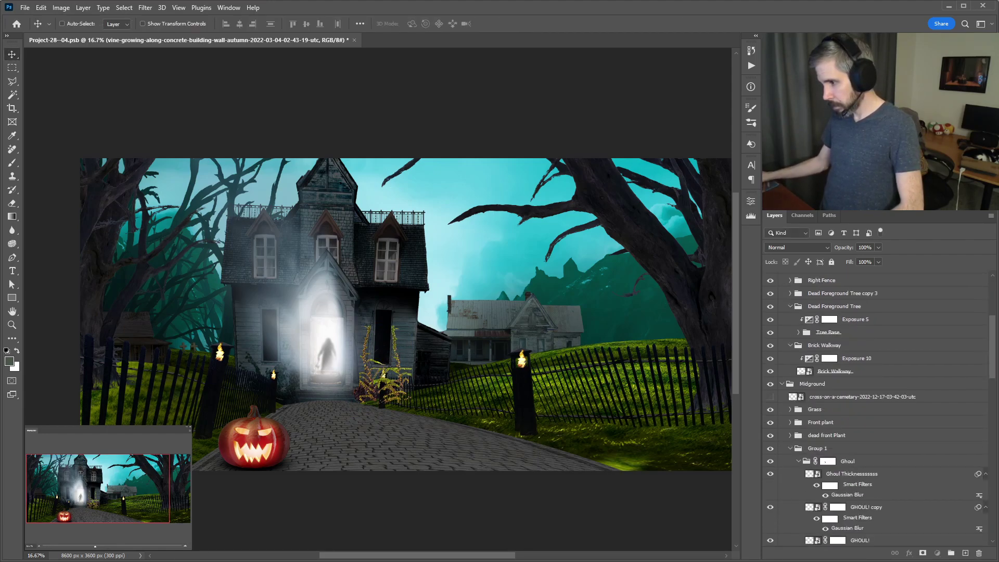
scroll(874, 416, "down", 3)
left_click_drag(901, 451, 893, 555)
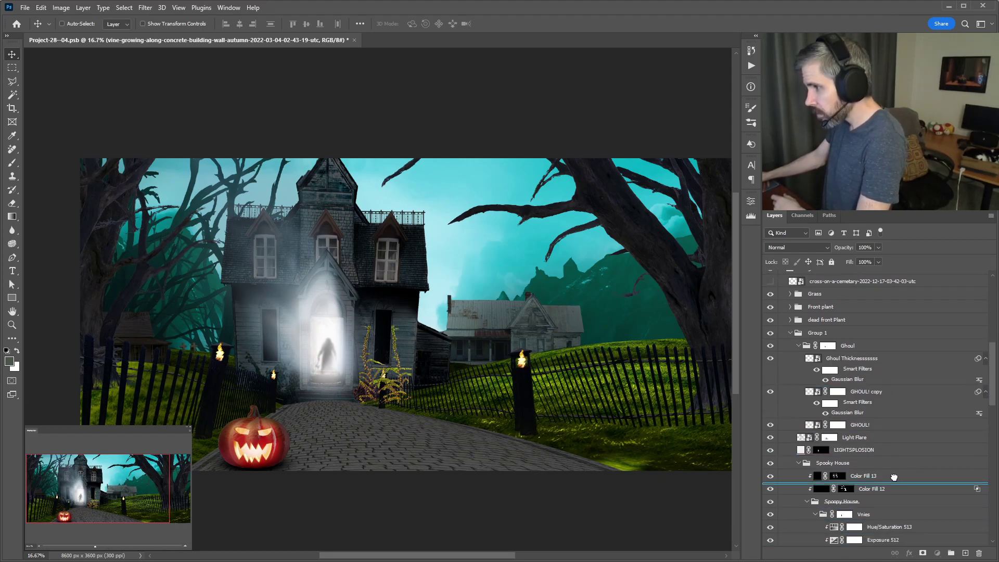
left_click_drag(893, 477, 851, 328)
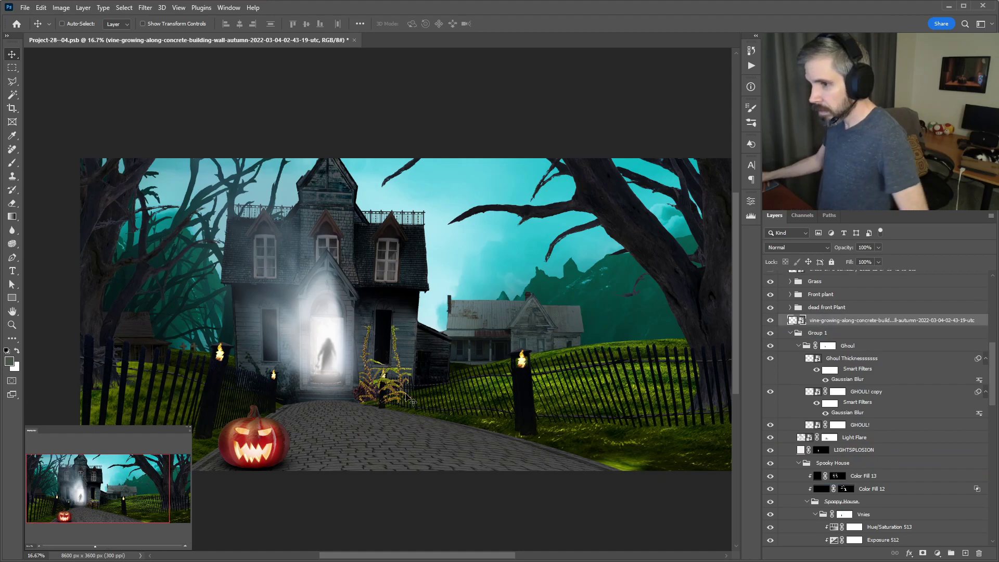
left_click(280, 370, "ctrl")
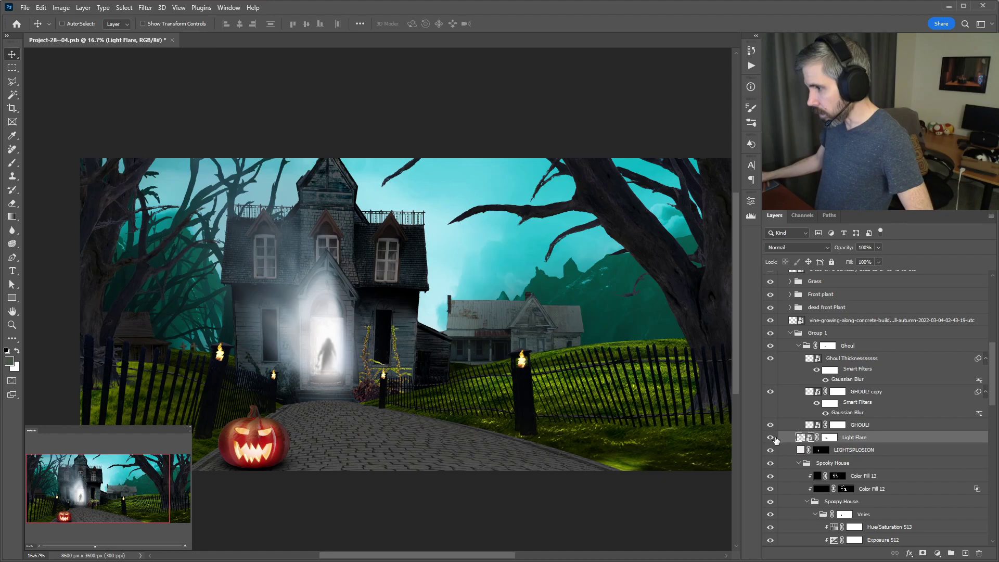
left_click(860, 516)
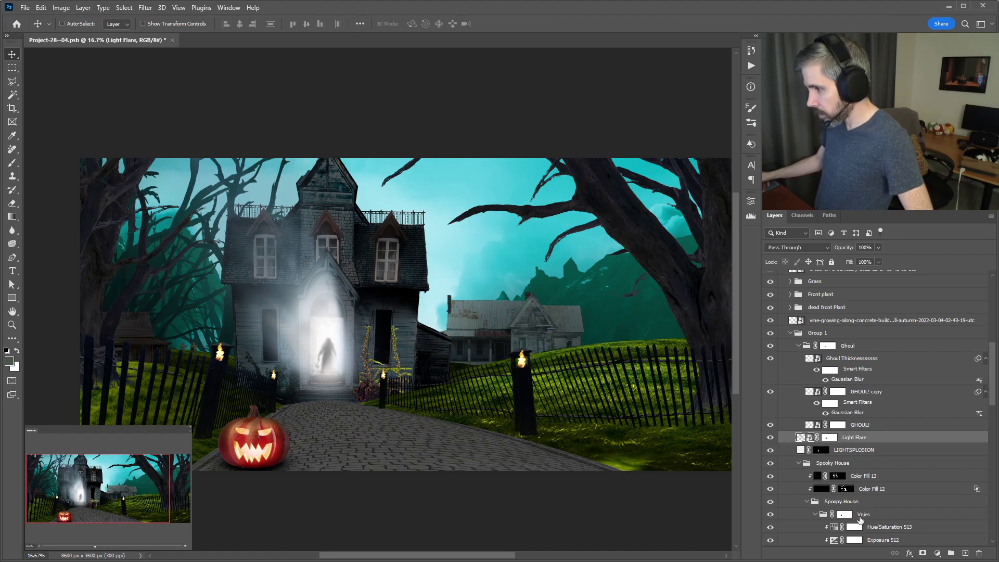
left_click(814, 514)
left_click_drag(884, 324, 896, 510)
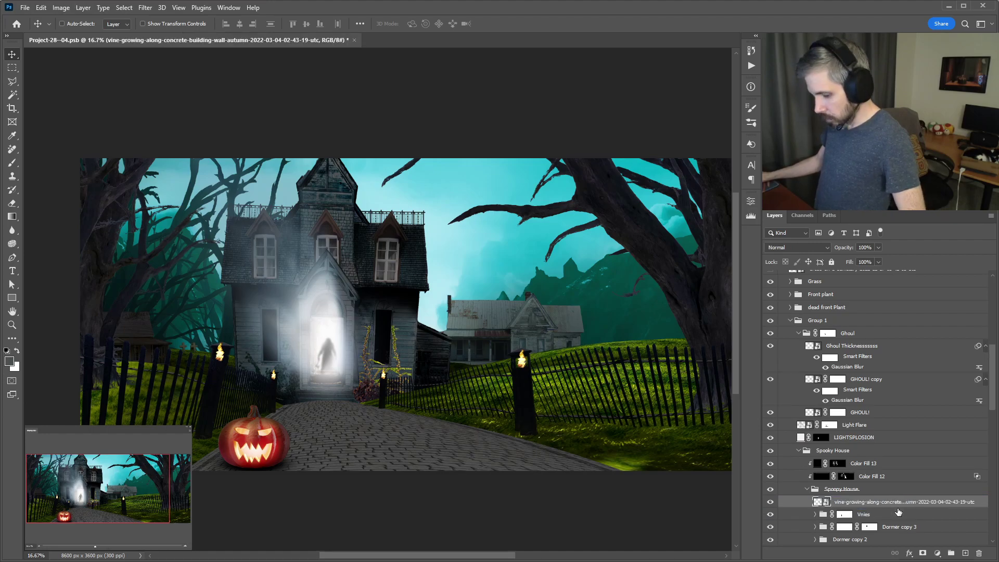
- Put the vine layer into a new group named 'Vines'
key("ctrl+g")
double_click(839, 502)
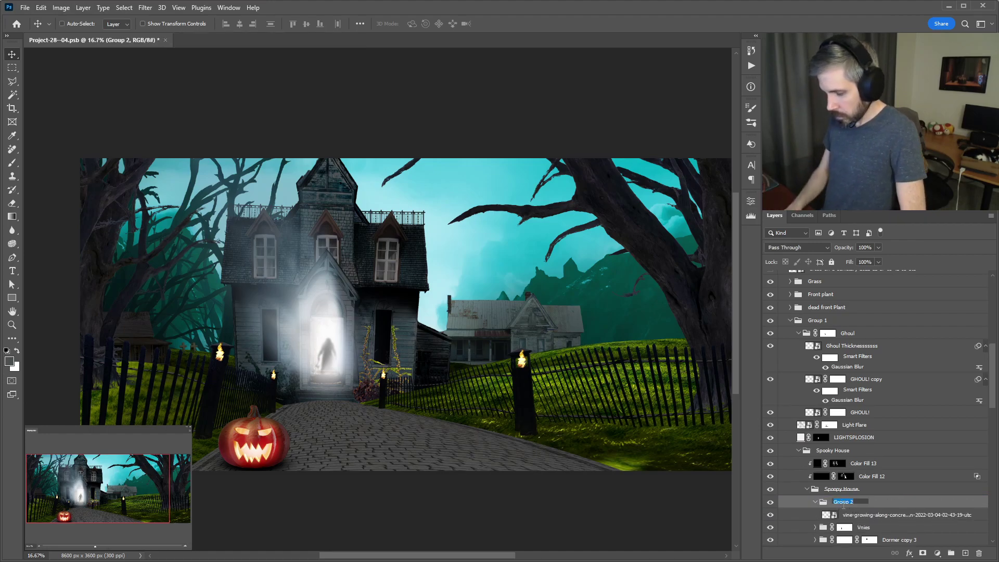
type("Vines")
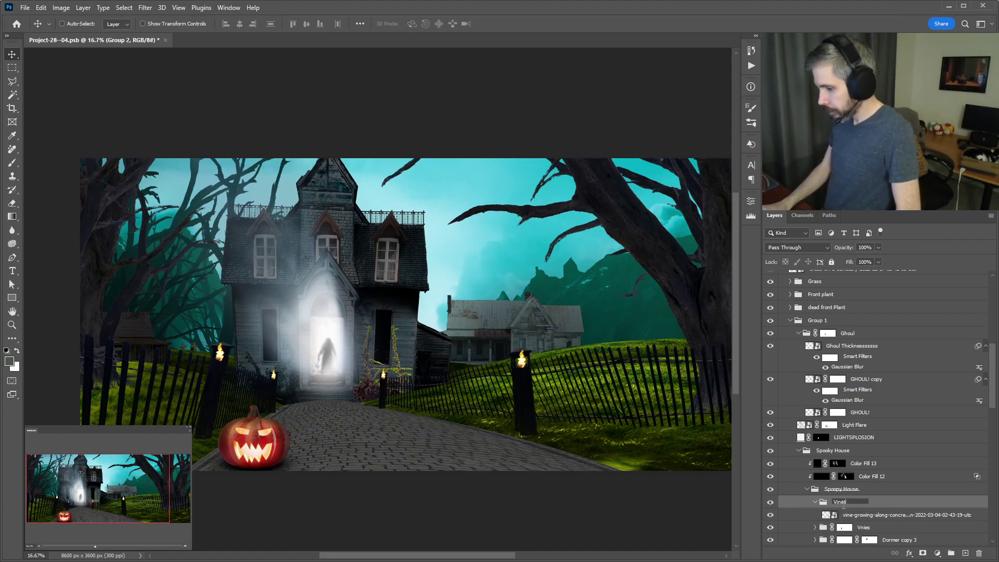
key("Return")
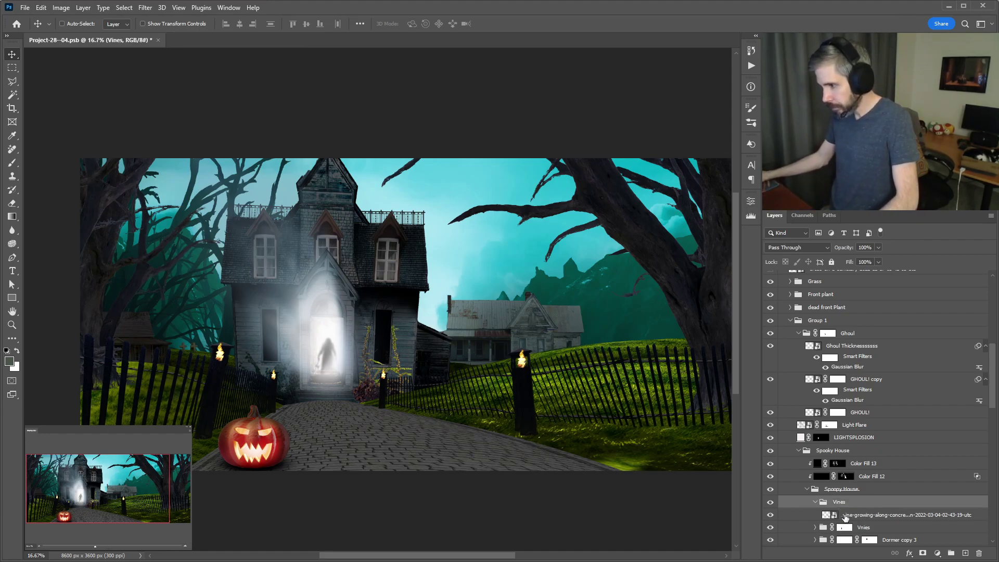
- Copy Hue/Saturation 513 and Exposure 512 into Vines, clip them to the vine layer, and collapse the groups
left_click(815, 528)
scroll(832, 520, "down", 1)
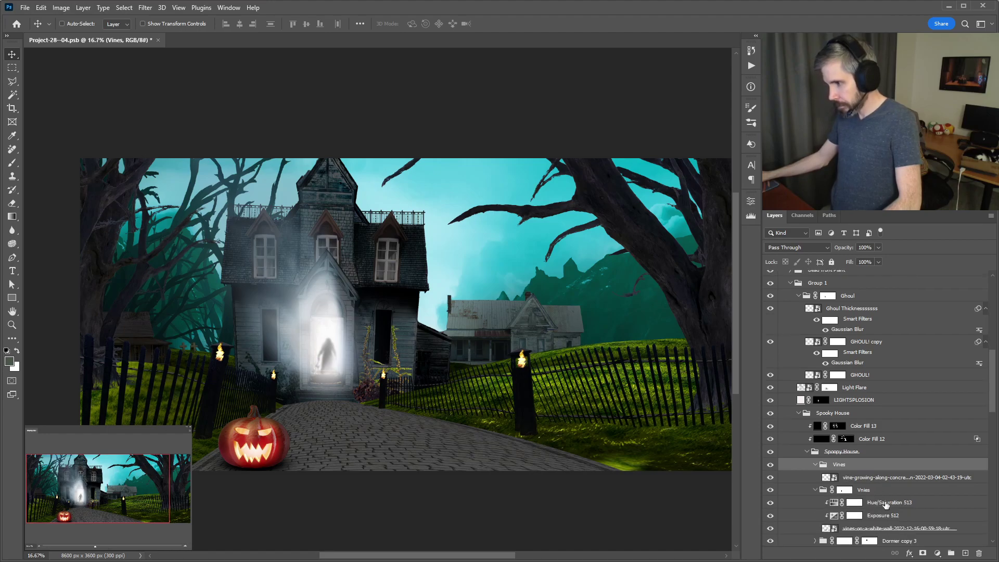
left_click(884, 502)
left_click(885, 516, "shift")
key("ctrl+j")
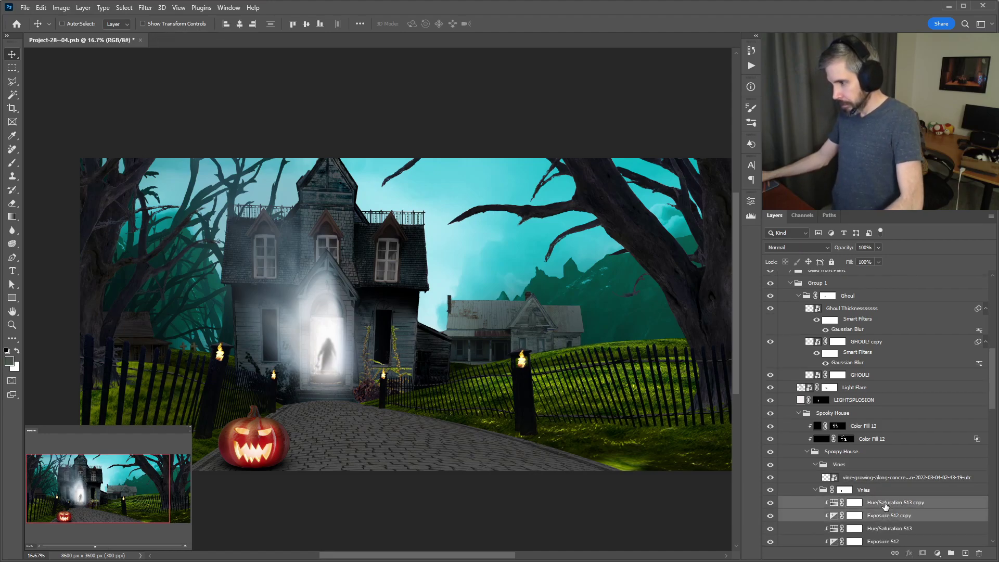
left_click_drag(886, 505, 890, 472)
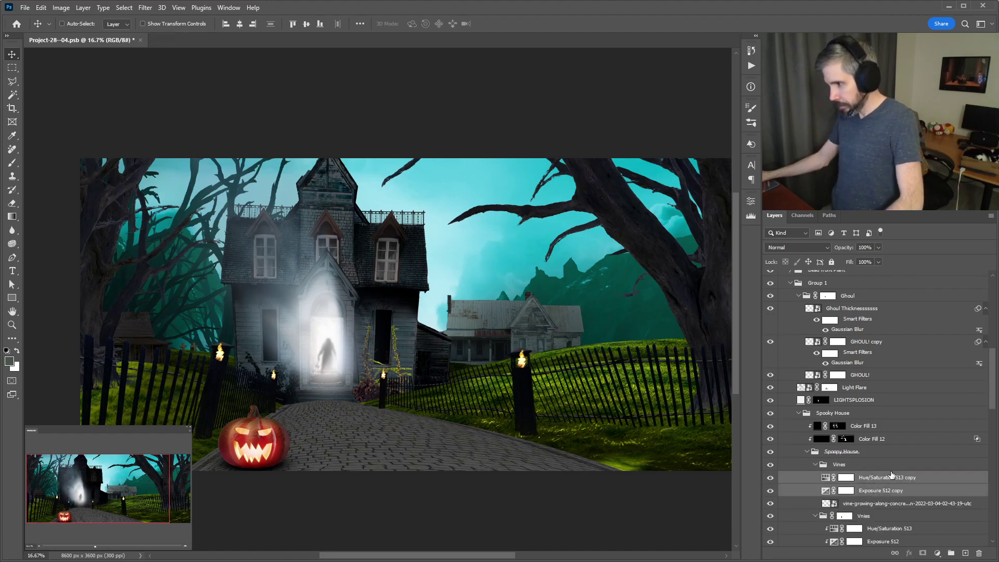
left_click(818, 495, "alt")
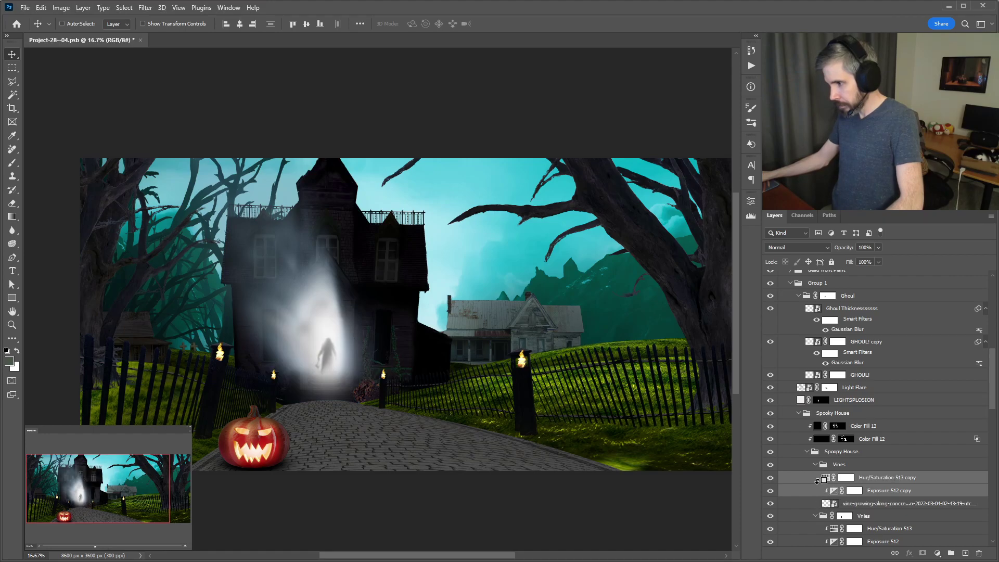
left_click(816, 483, "alt")
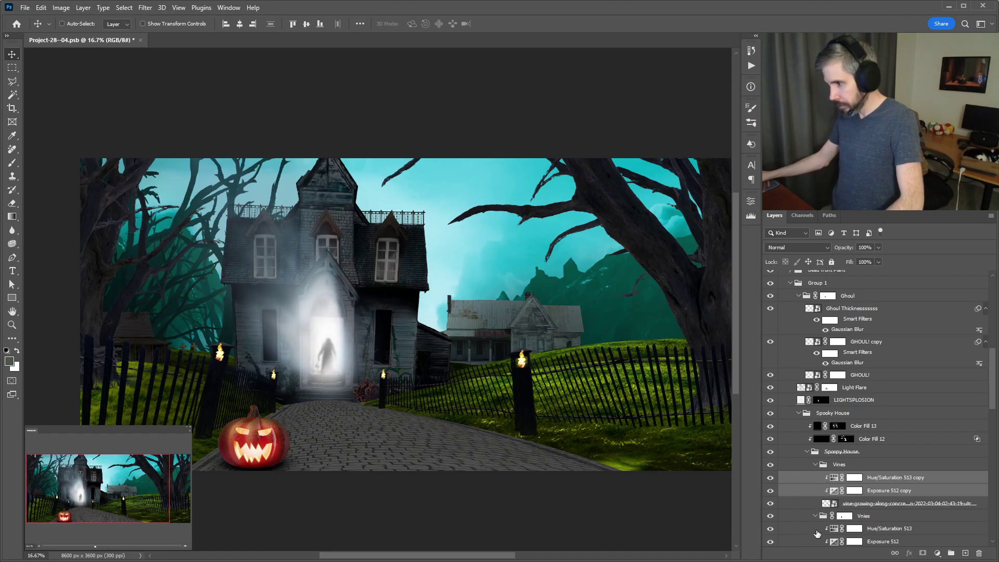
left_click(815, 516)
left_click(816, 467)
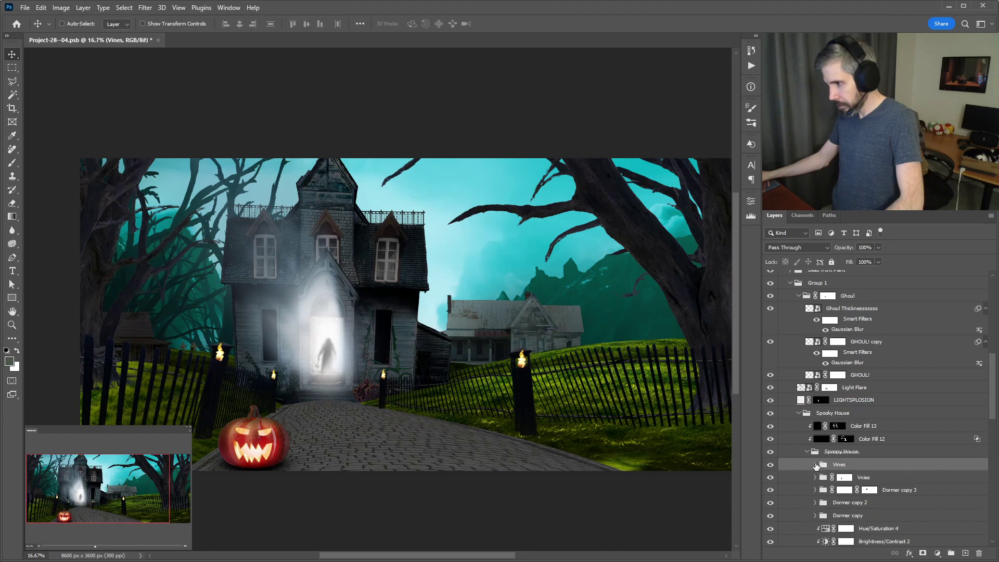
scroll(391, 387, "up", 2)
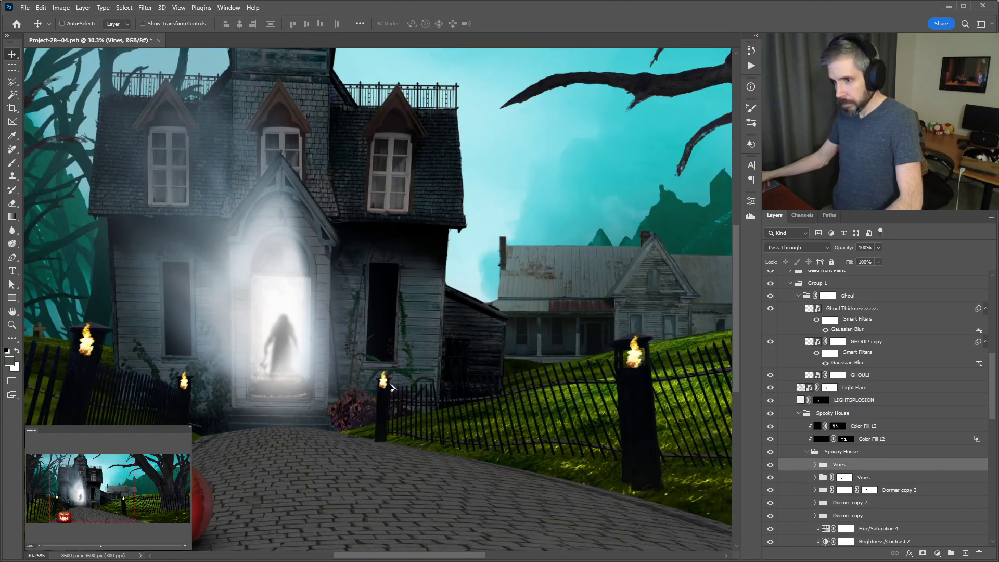
- Adjust the Hue/Saturation 513 copy to tint the vines dark red-brown, comparing with Exposure 512 copy toggled
scroll(391, 387, "up", 2)
scroll(436, 369, "up", 1)
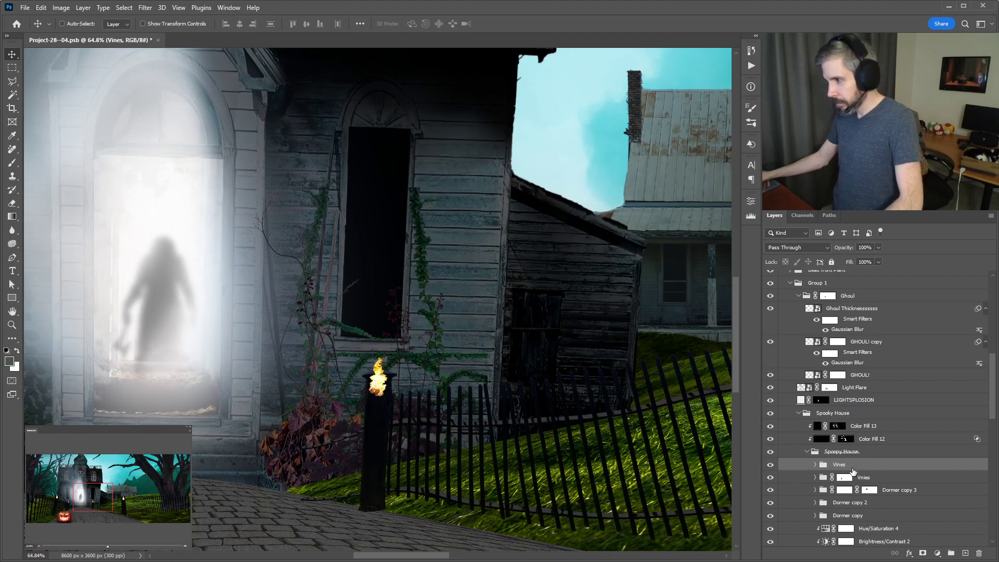
left_click(815, 465)
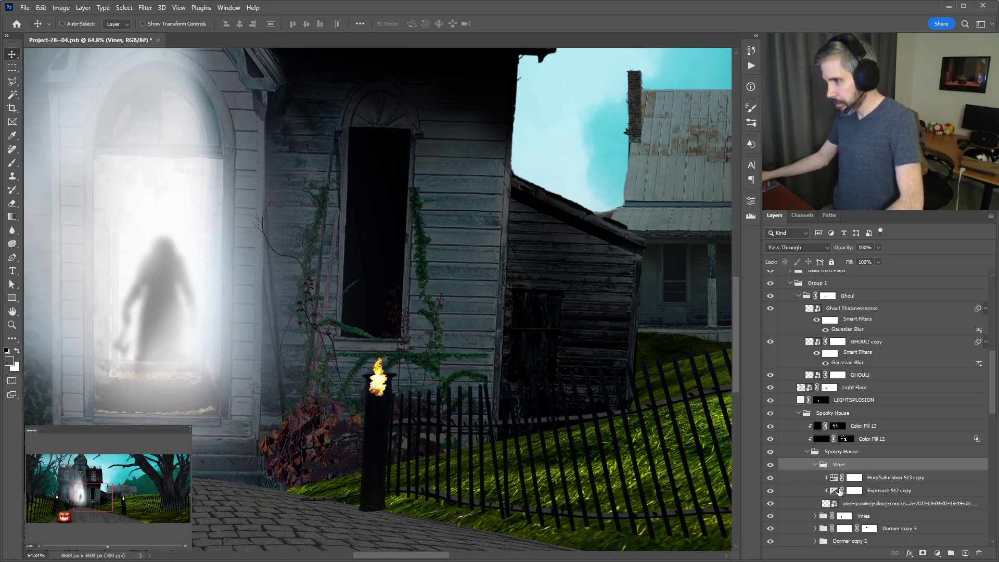
left_click(887, 491)
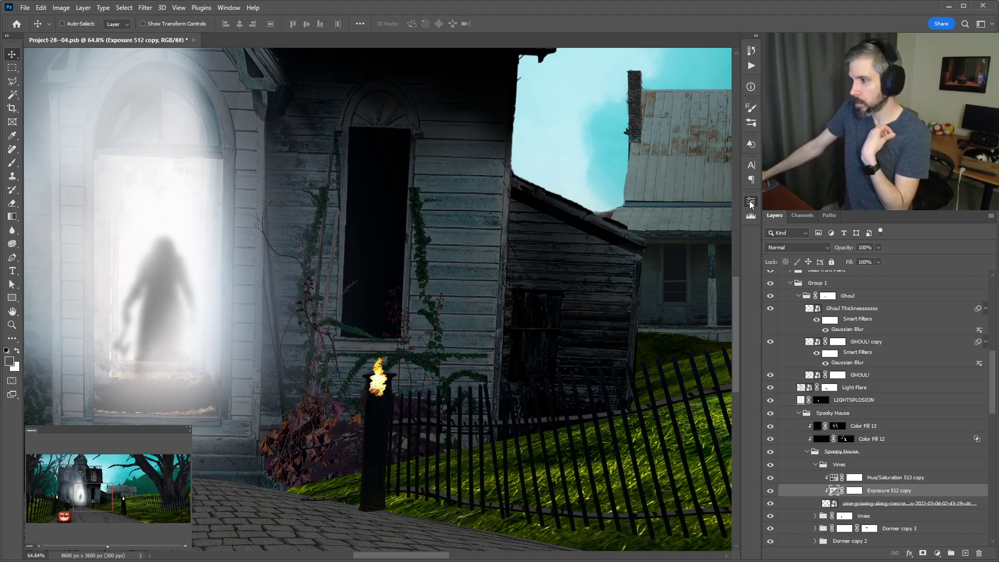
left_click(833, 479)
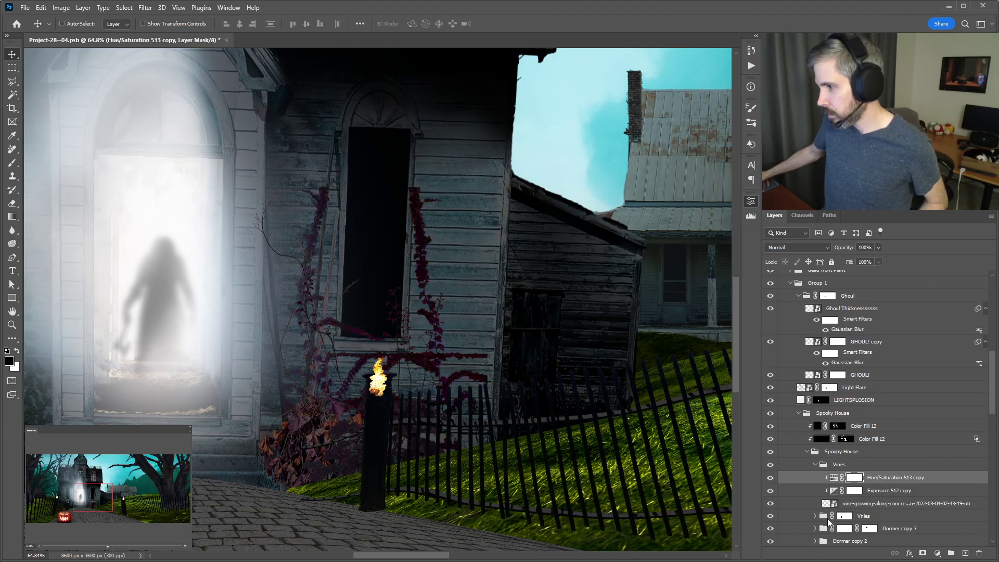
left_click(770, 490)
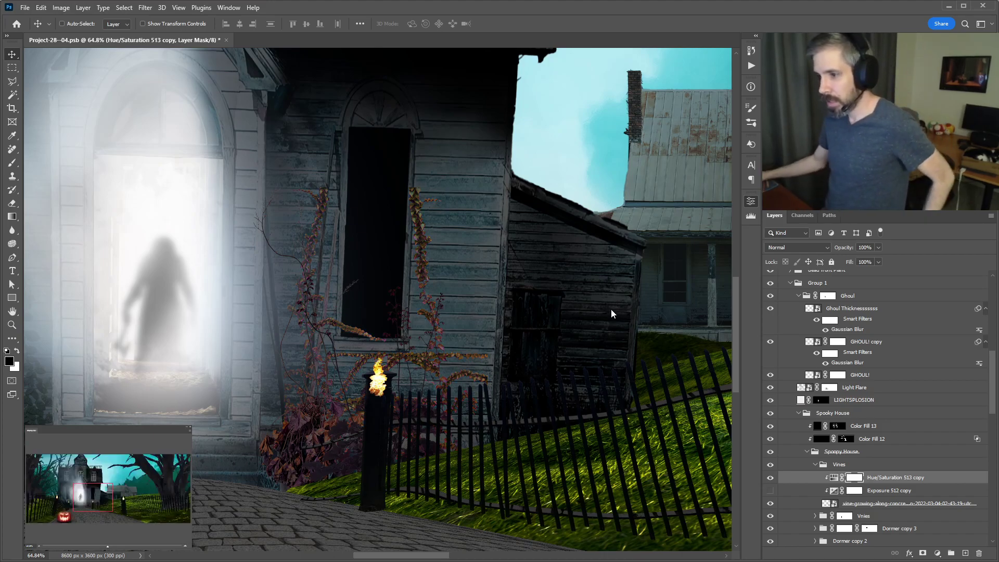
left_click(770, 492)
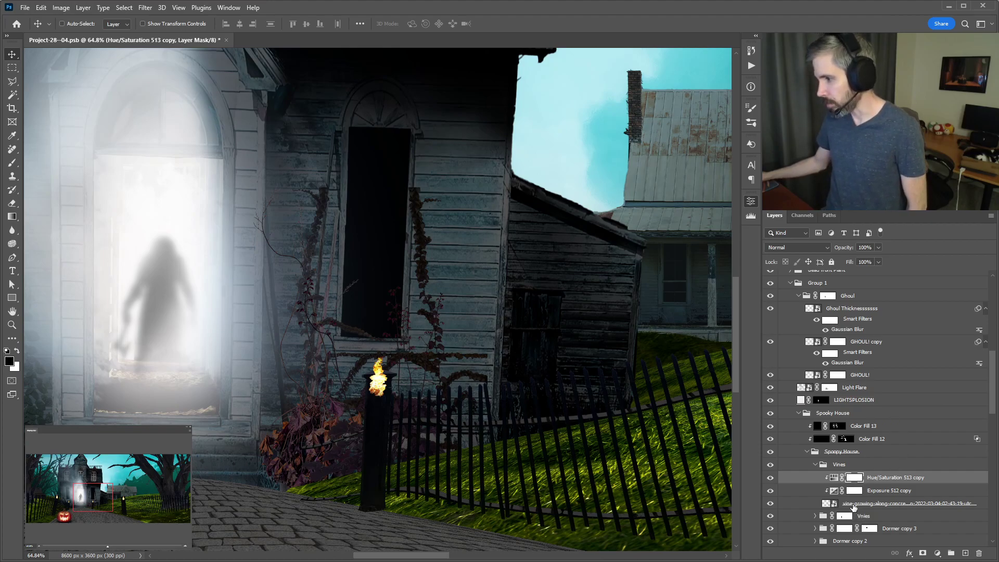
left_click(898, 505)
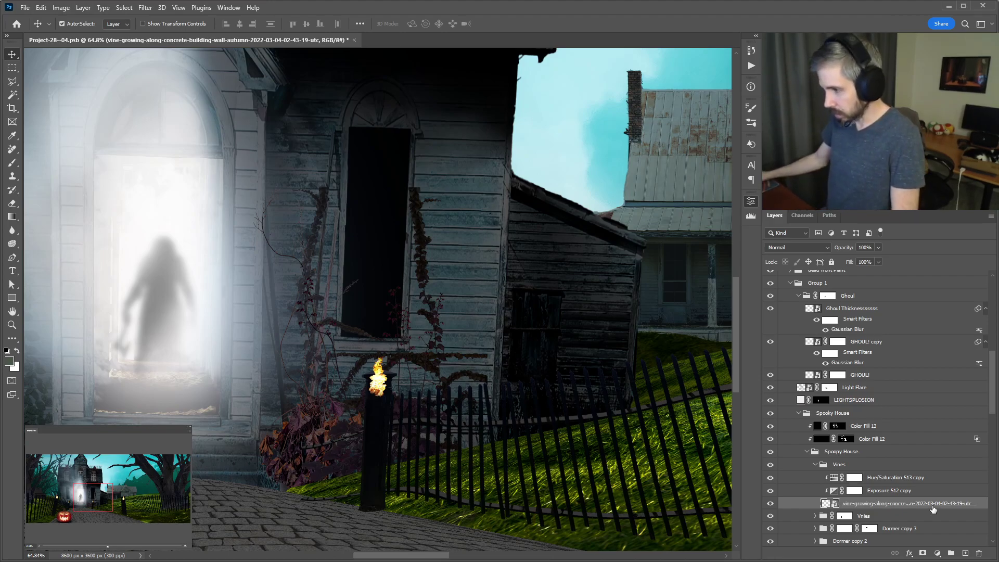
- Duplicate the vine layer and select the original layer beneath the copy
key("ctrl")
key("ctrl+j")
left_click(859, 516)
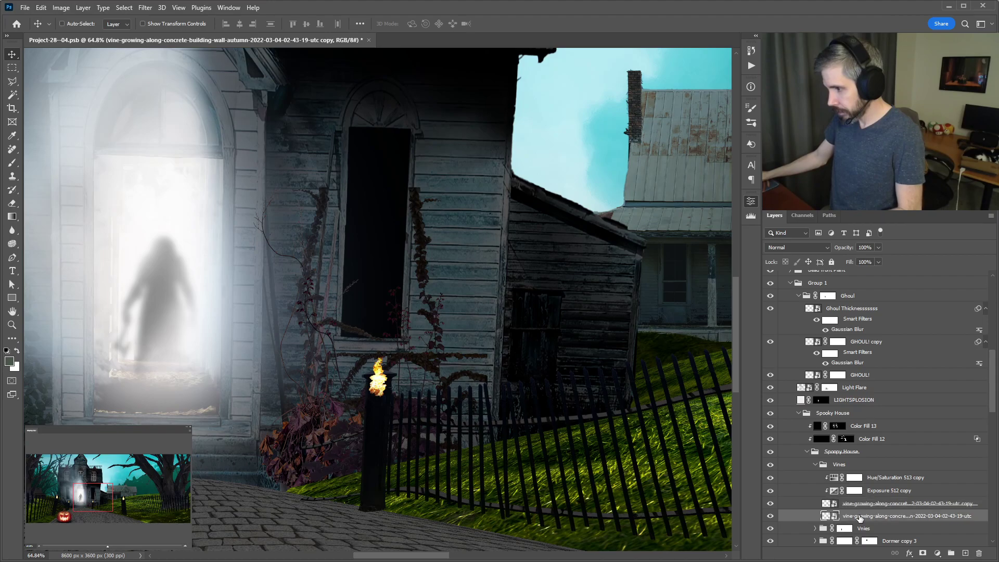
double_click(859, 516)
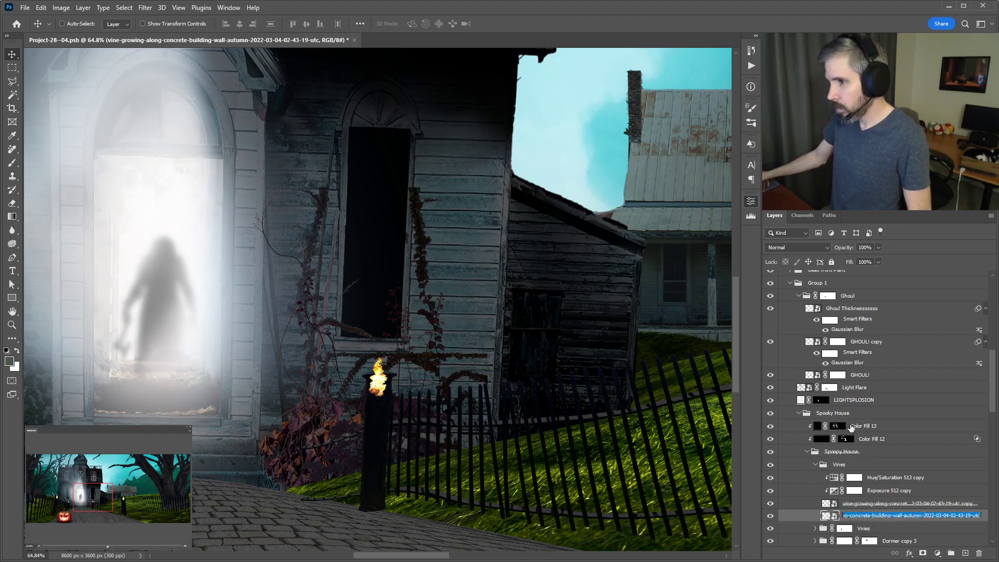
left_click(801, 515)
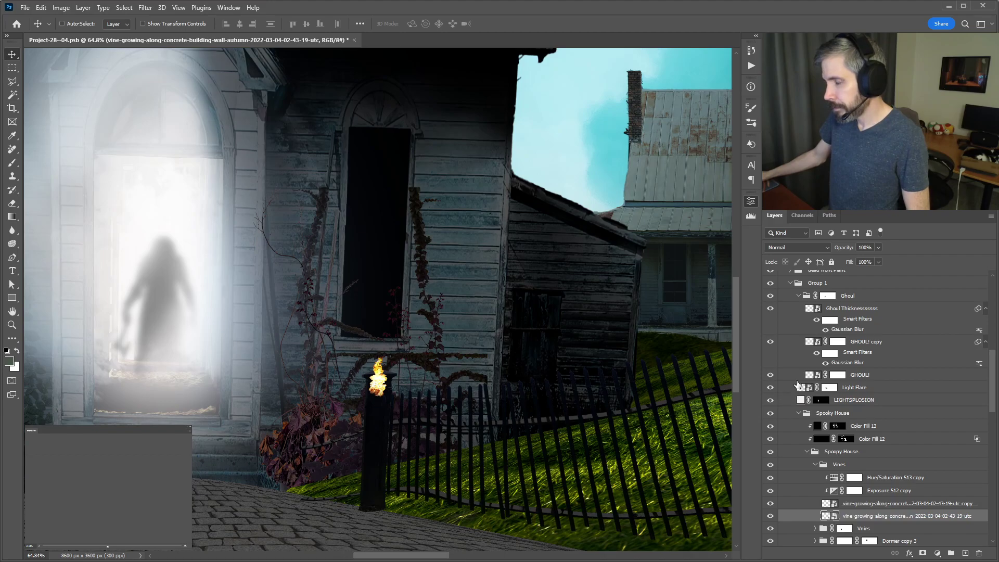
- Give the original vine layer a Color Overlay layer style so it acts as a shadow
key("space")
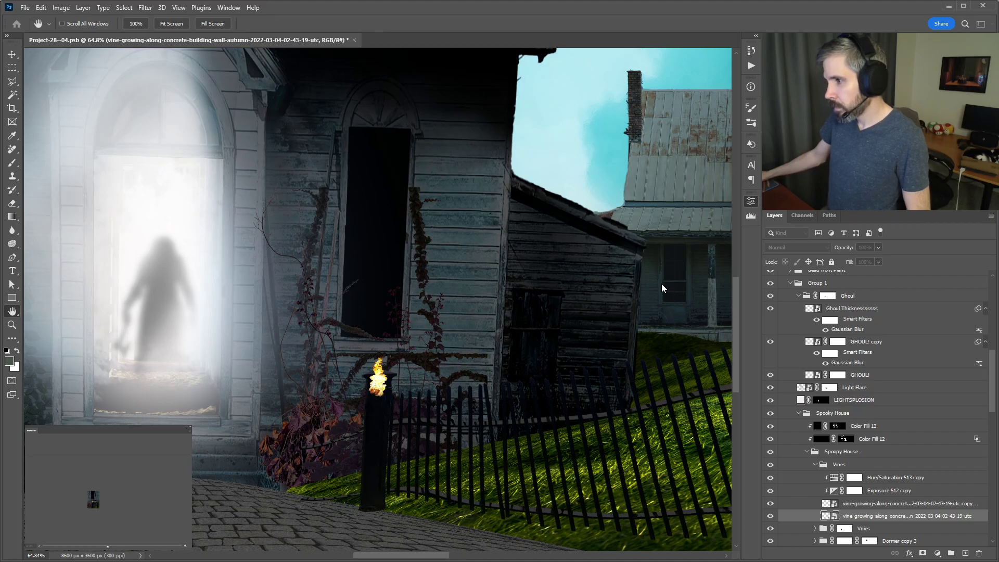
key("ctrl+alt+v")
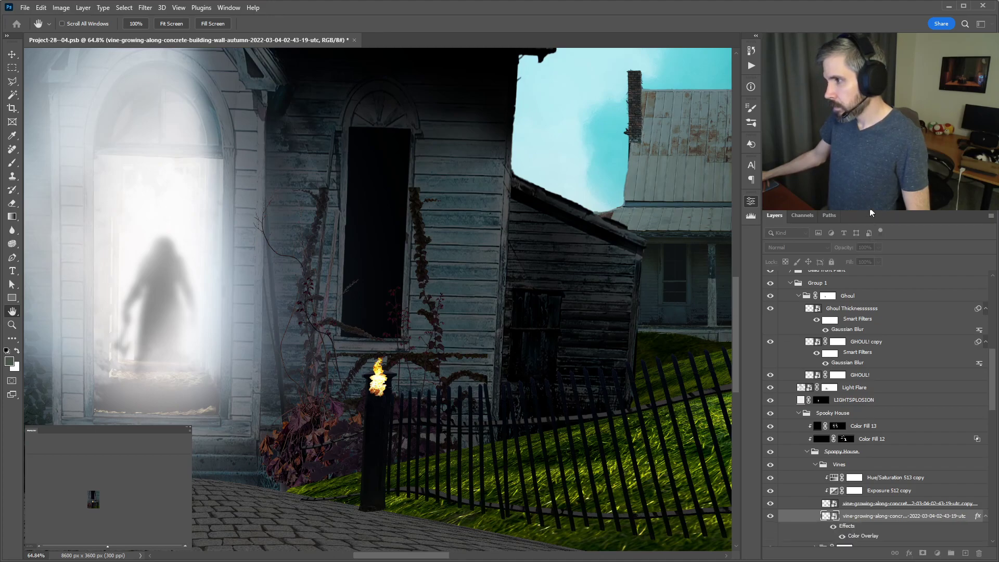
key("i")
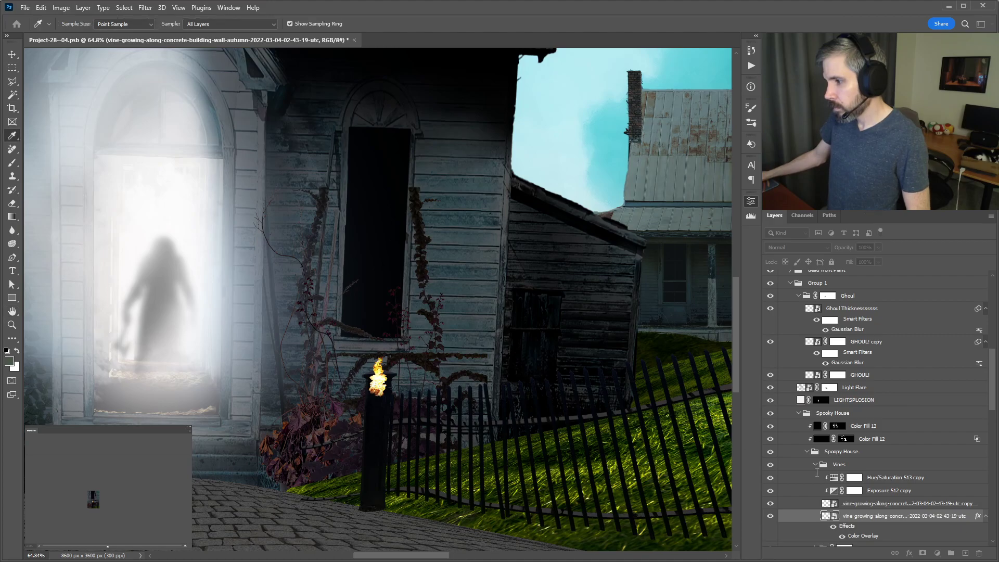
key("h")
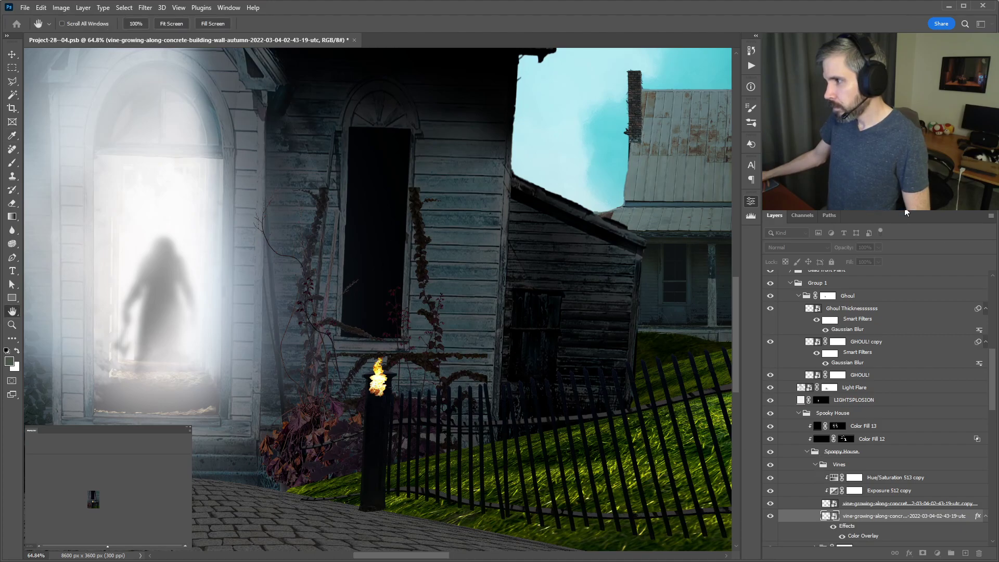
key("v")
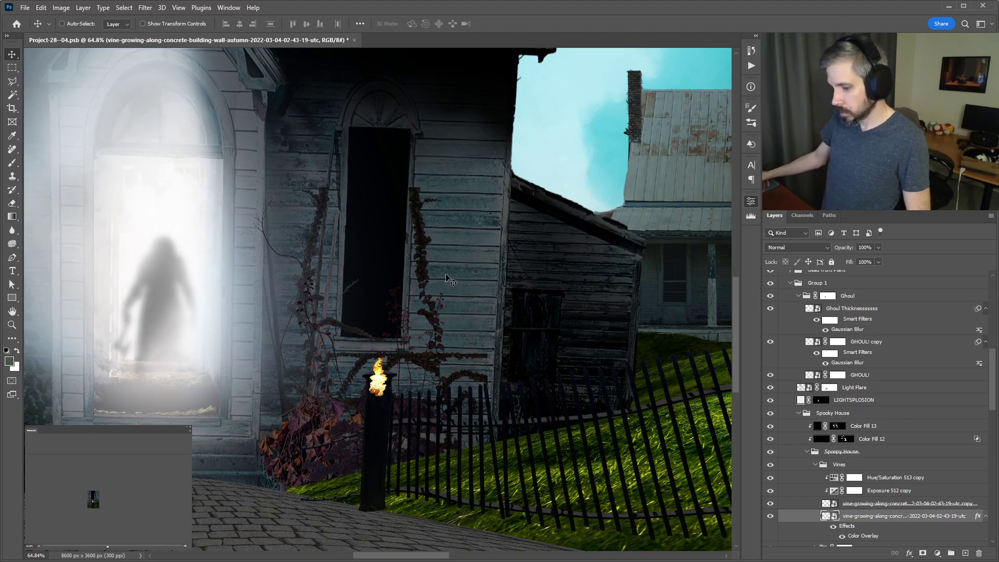
key("ctrl+t")
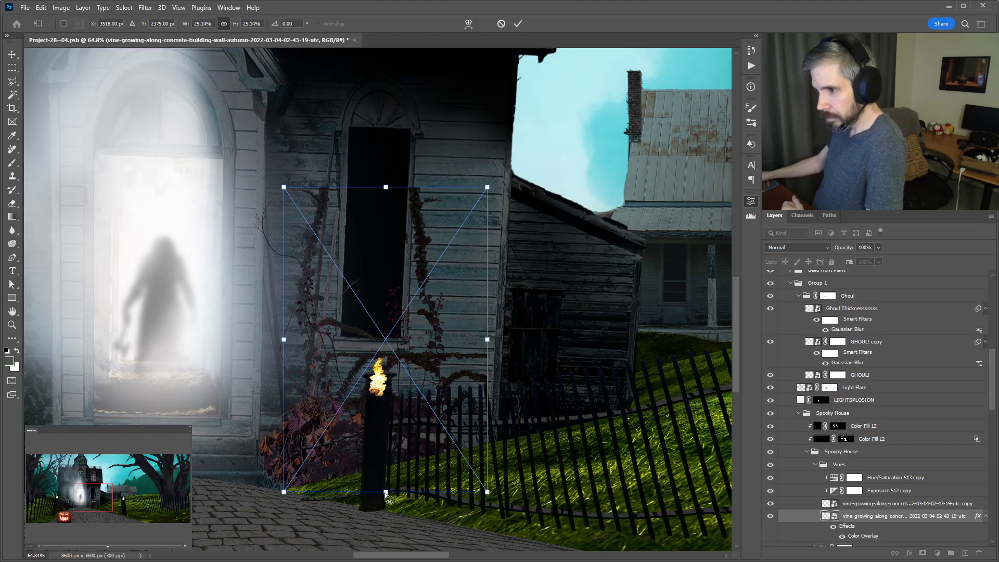
- Skew the vine shadow's base to the left, keeping its left side vertical, and commit
left_click_drag(385, 492, 363, 495)
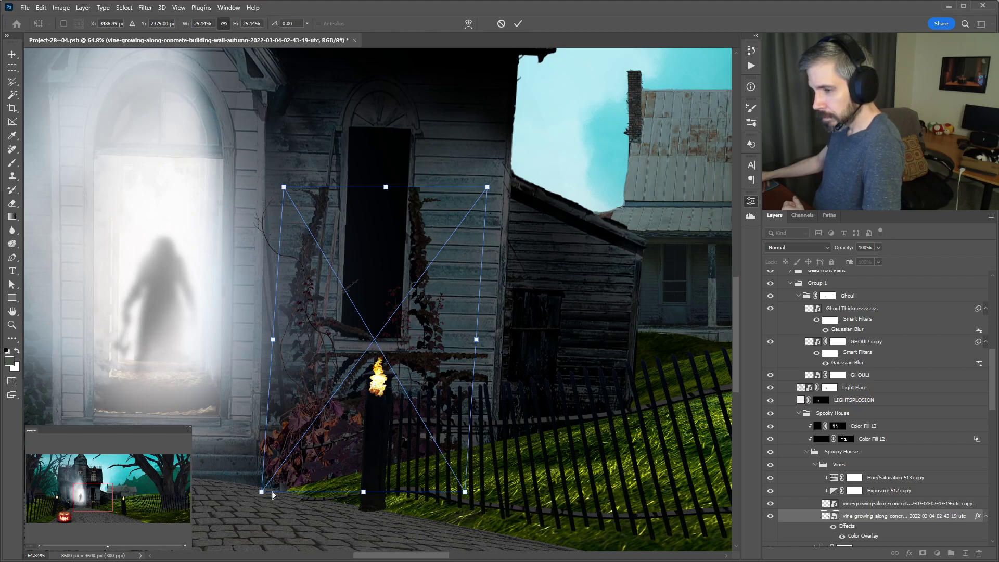
left_click_drag(261, 492, 283, 492)
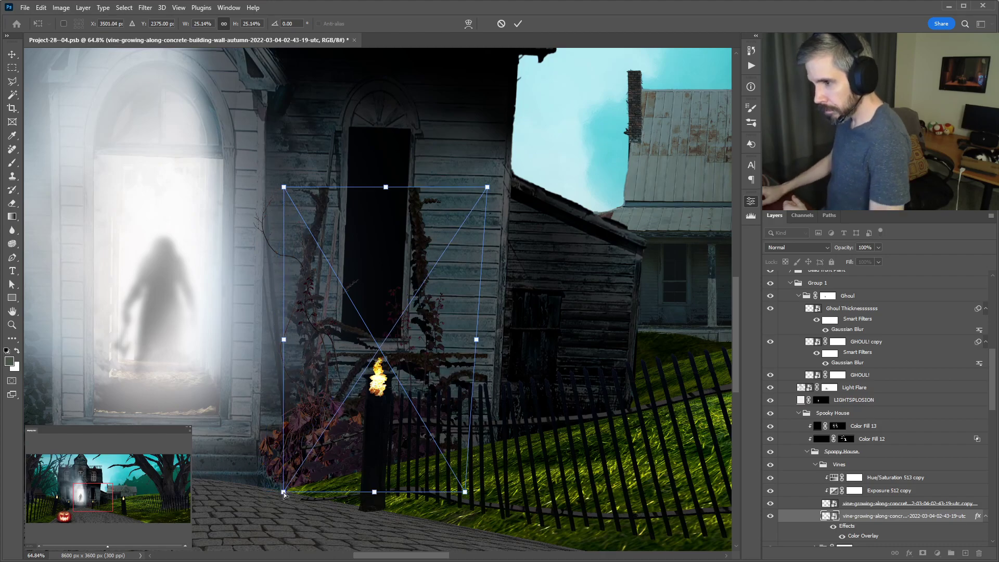
key("Return")
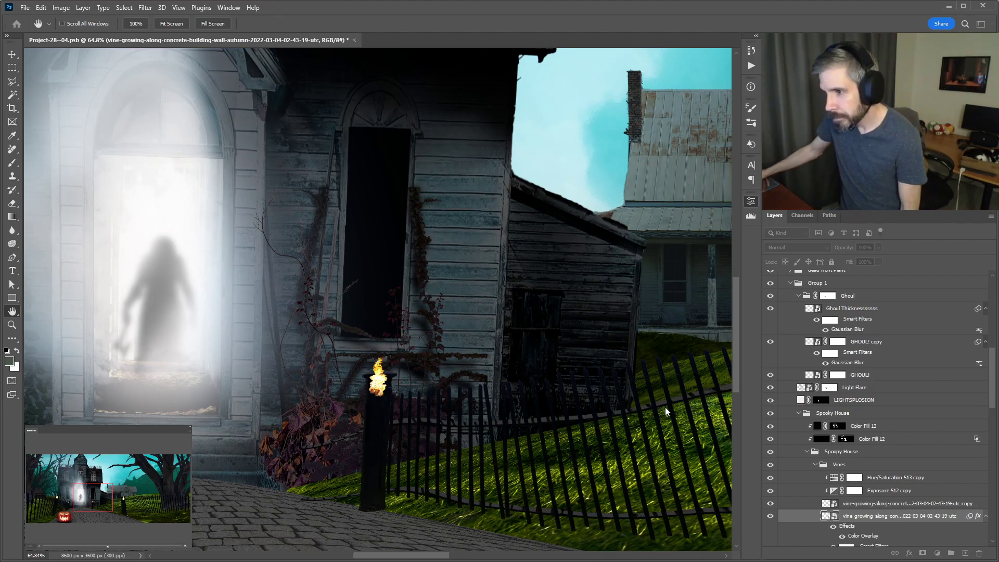
key("v")
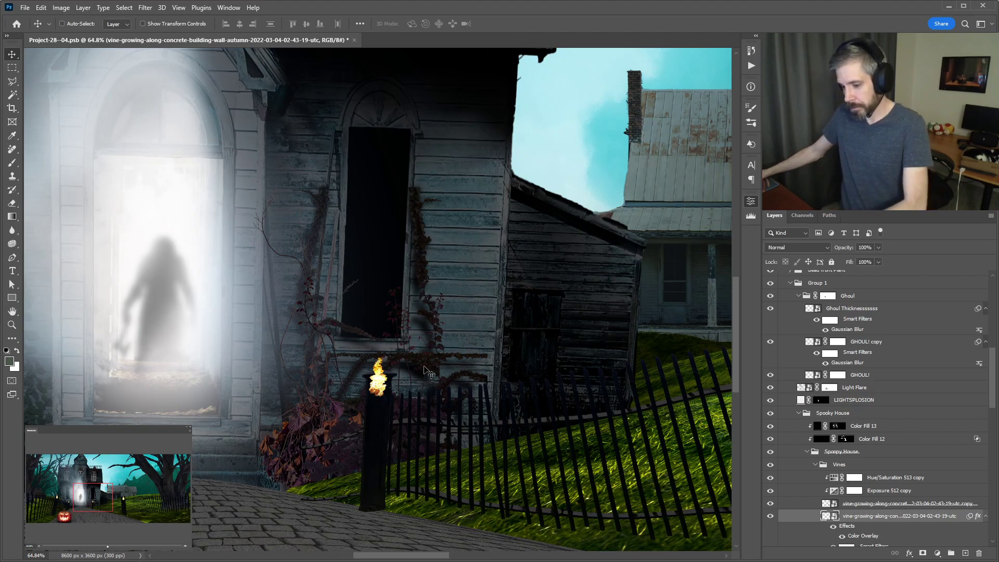
- Lower the vine shadow layer's opacity, then expand the second vines group in the Layers panel
key("2")
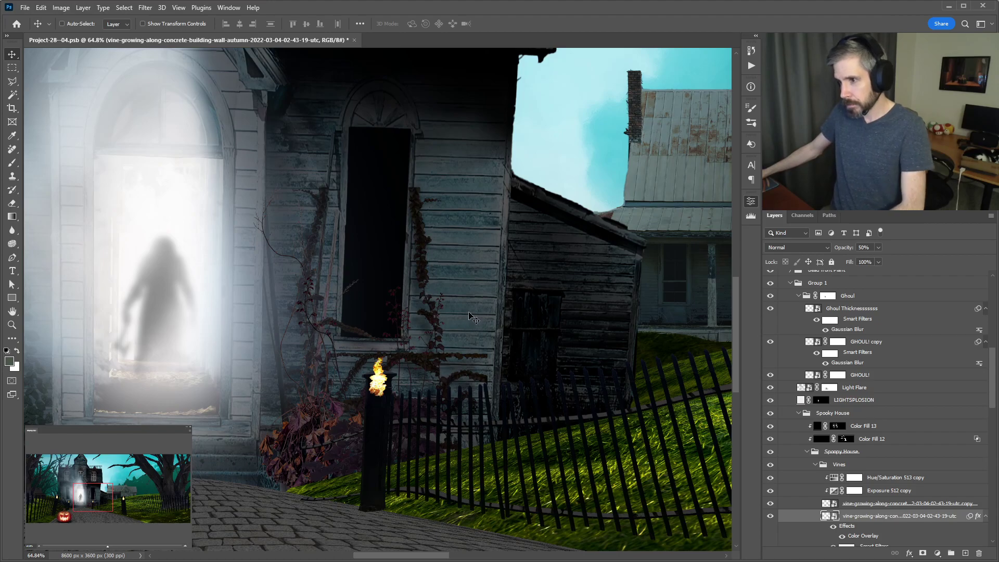
key("ctrl+minus")
key("ctrl+minus")
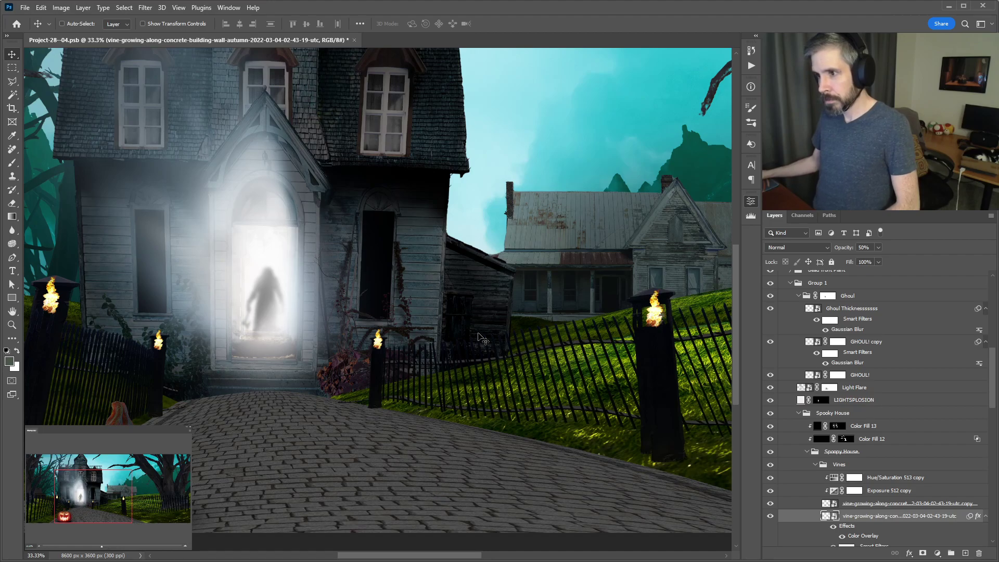
key("ctrl")
left_click(197, 357, "ctrl")
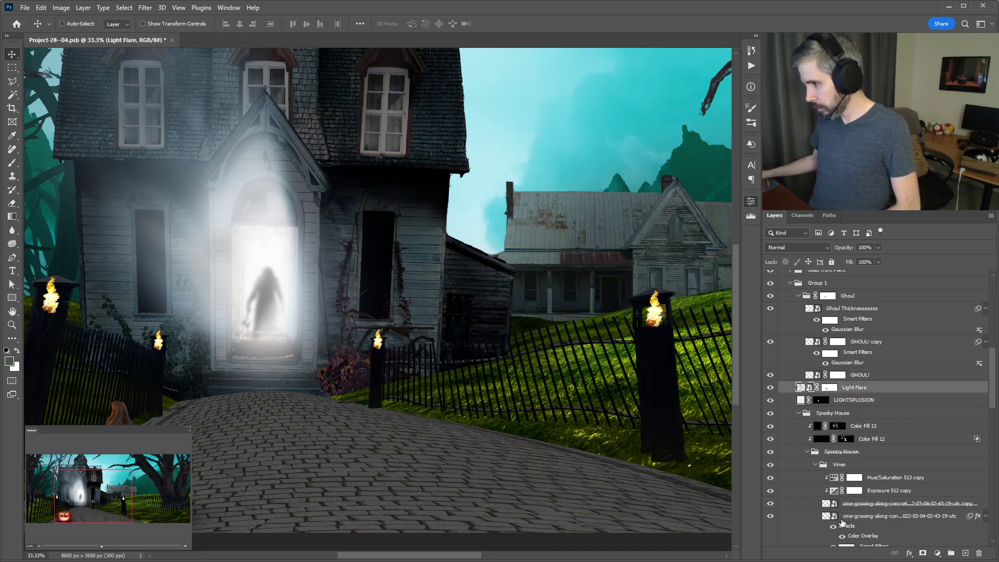
scroll(853, 518, "down", 3)
left_click(875, 536)
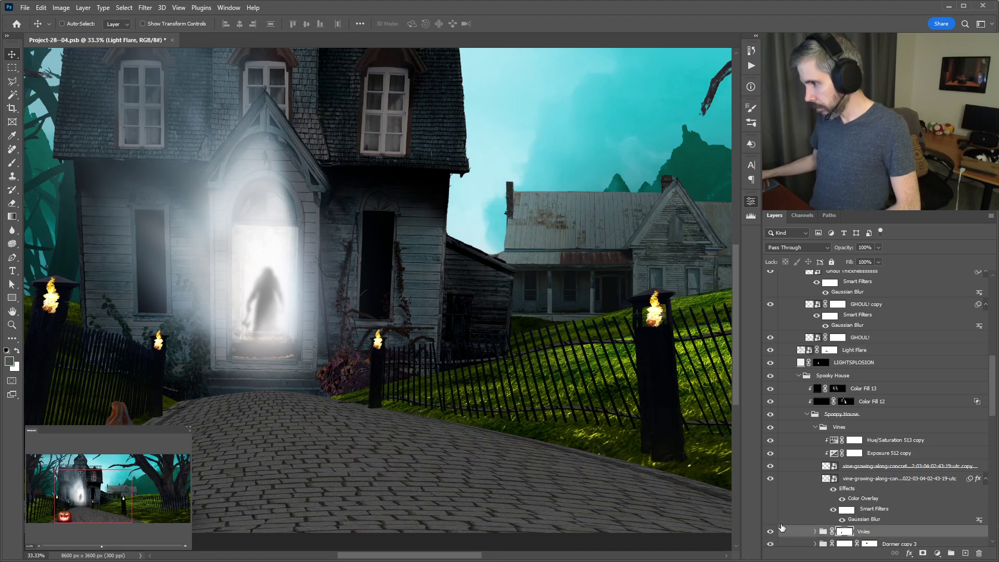
left_click(815, 531)
scroll(868, 470, "down", 5)
scroll(874, 466, "down", 4)
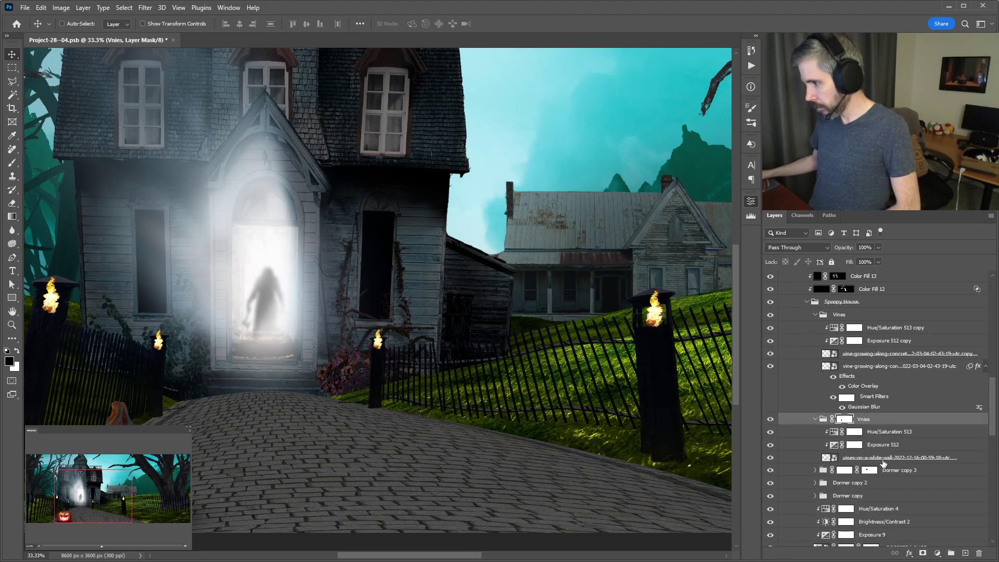
- Duplicate the vines-on-a-white-wall layer and paste the copied Color Overlay style onto it
left_click(885, 460)
key("ctrl+j")
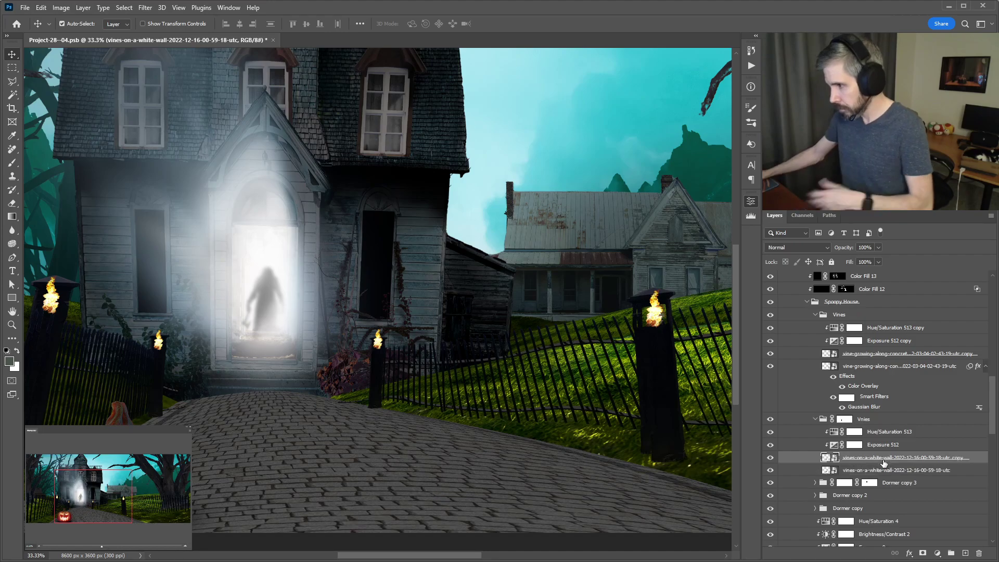
left_click(879, 370)
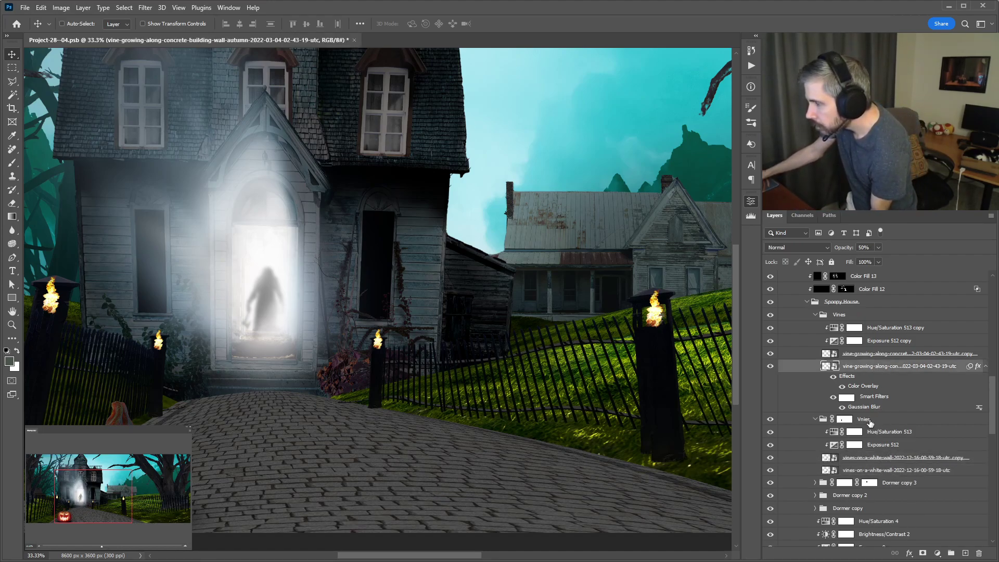
left_click(878, 470)
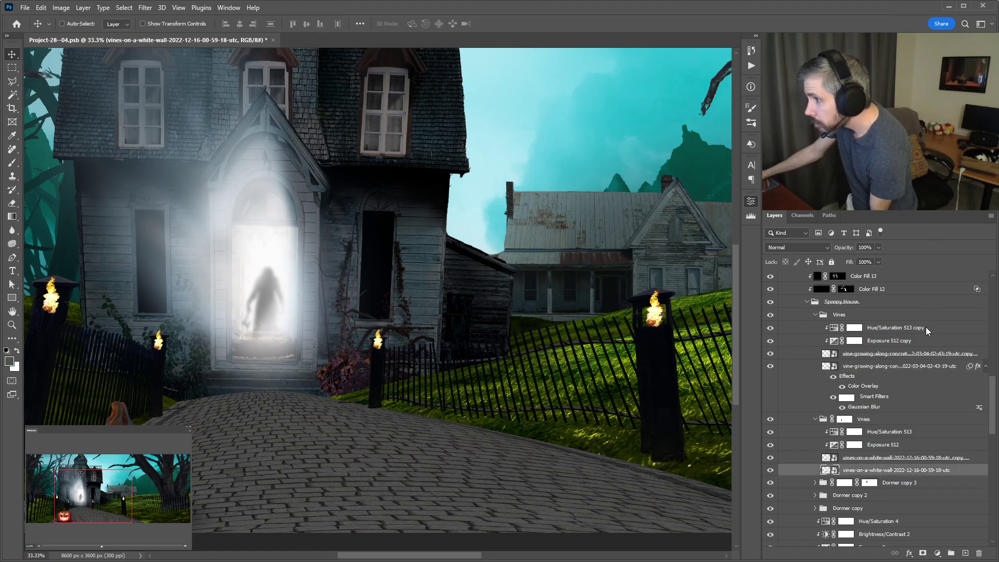
key("ctrl+alt+shift+v")
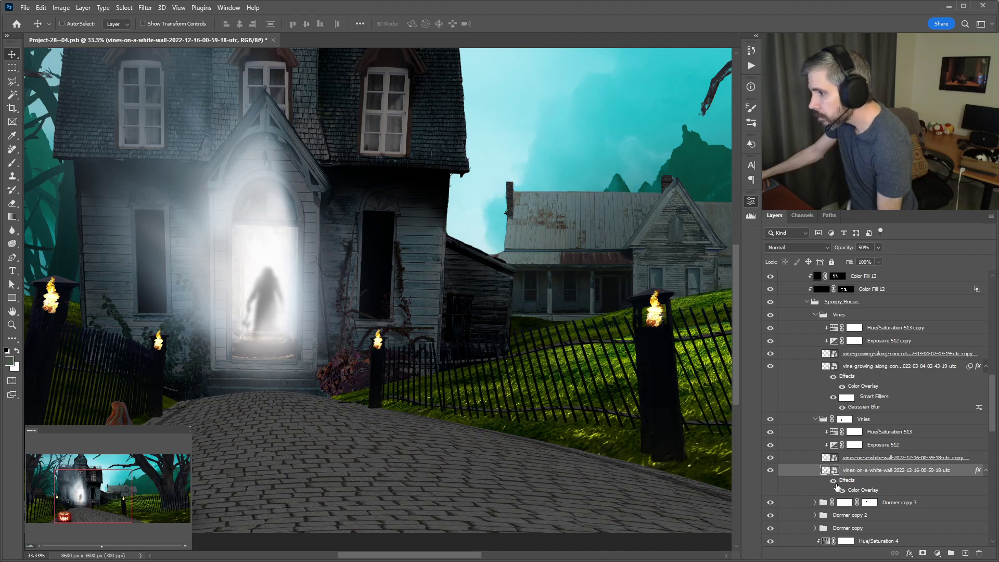
scroll(174, 348, "up", 1)
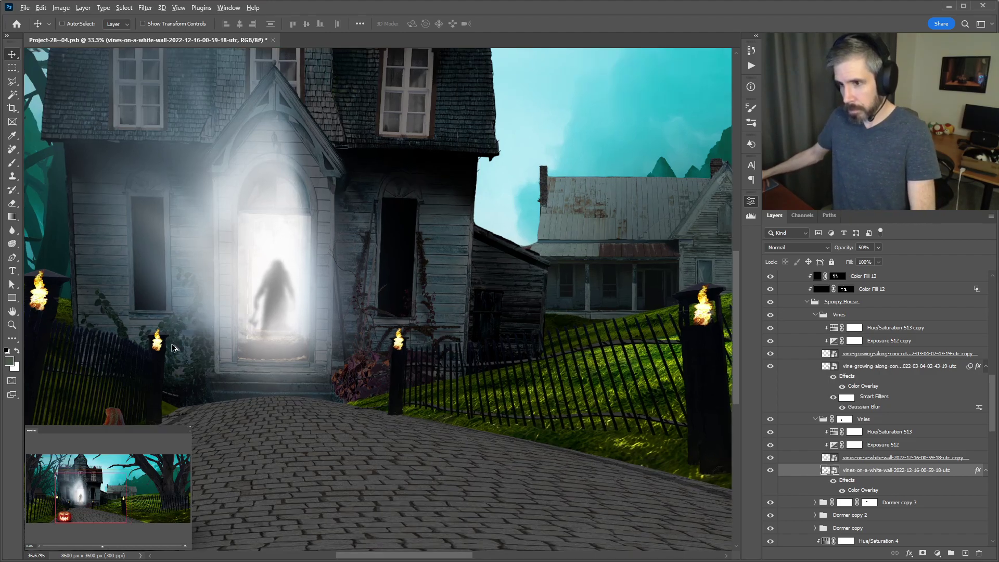
scroll(174, 347, "up", 5)
key("ctrl+t")
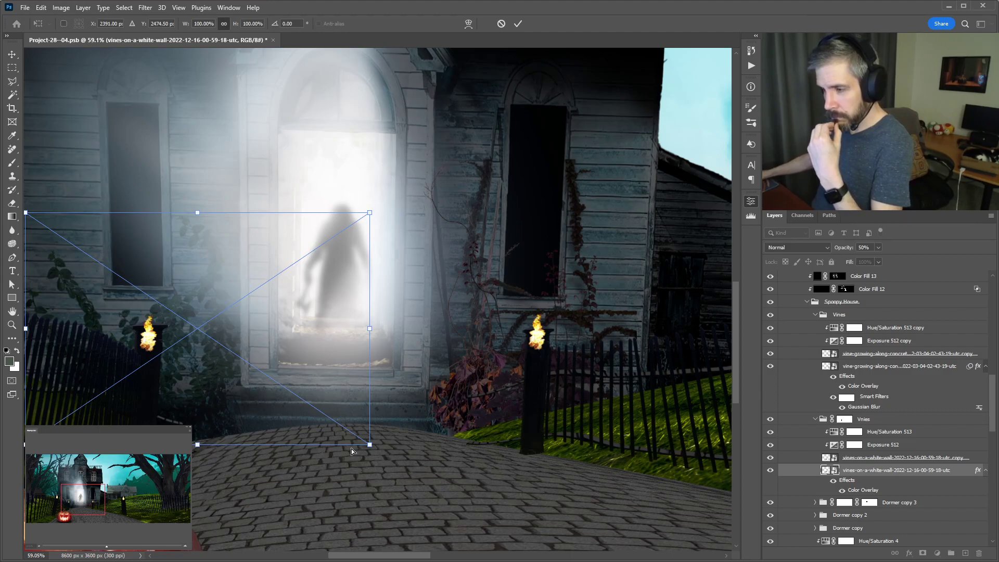
- Skew the white-wall vines shadow by pulling its corners, then reapply the last Gaussian Blur
left_click_drag(371, 446, 360, 448)
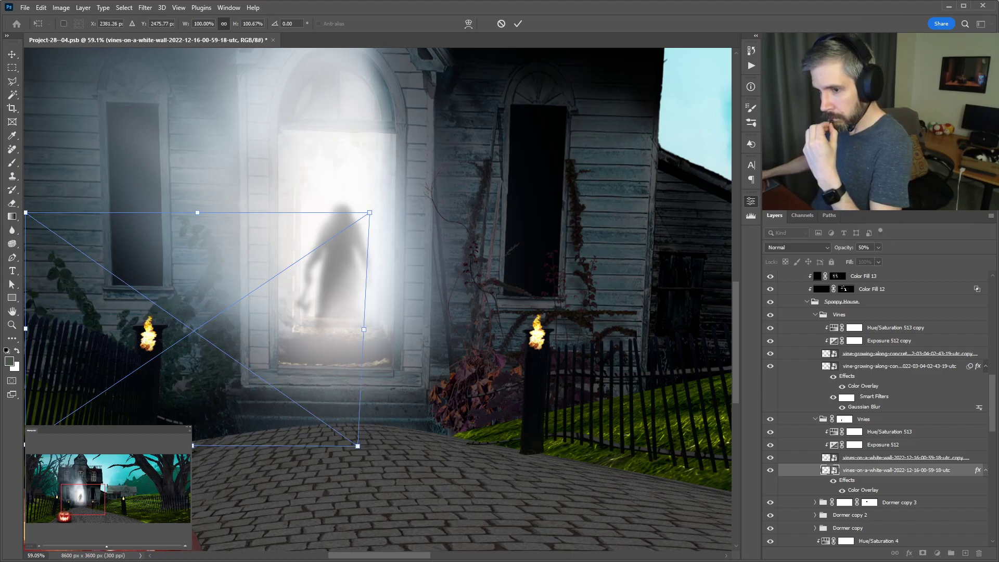
mouse_move(25, 445)
left_mouse_down()
mouse_move(34, 446)
mouse_move(24, 463)
left_mouse_up()
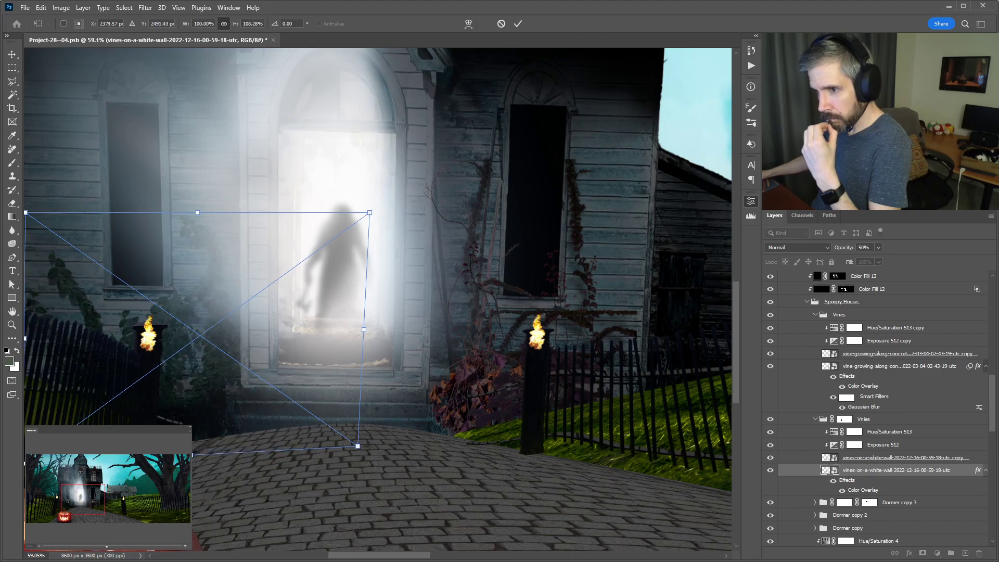
key("Return")
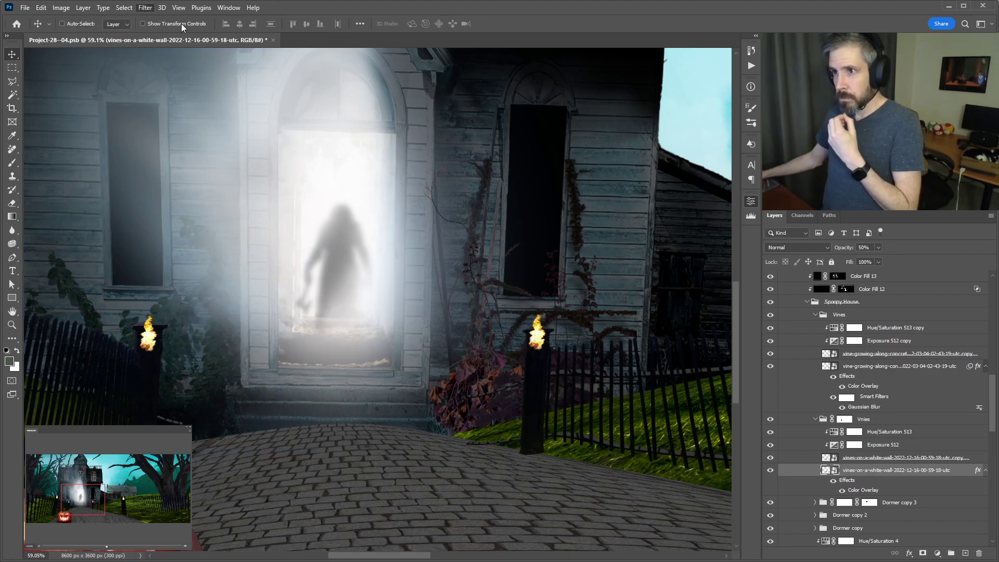
key("ctrl+alt+f")
key("space")
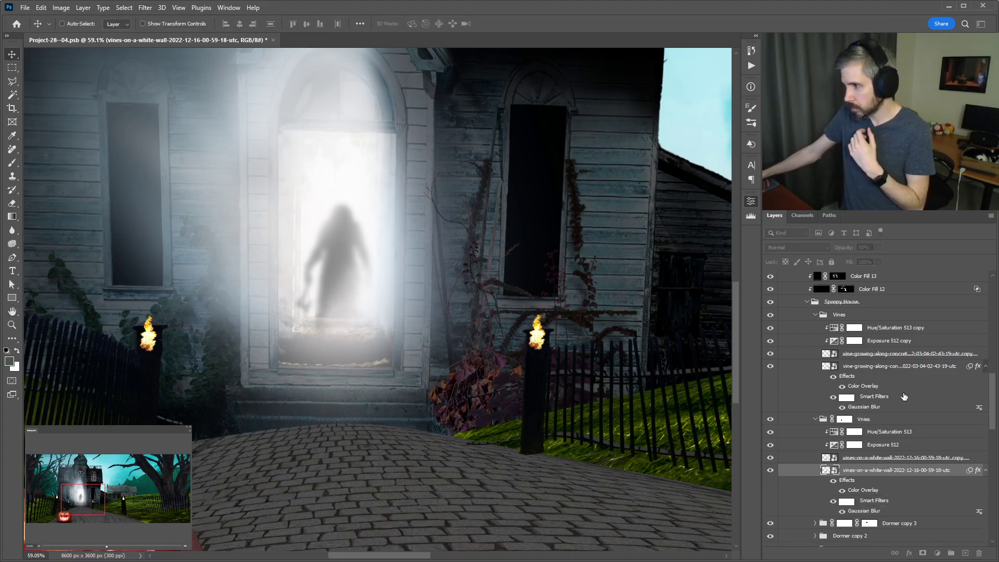
left_click(857, 367)
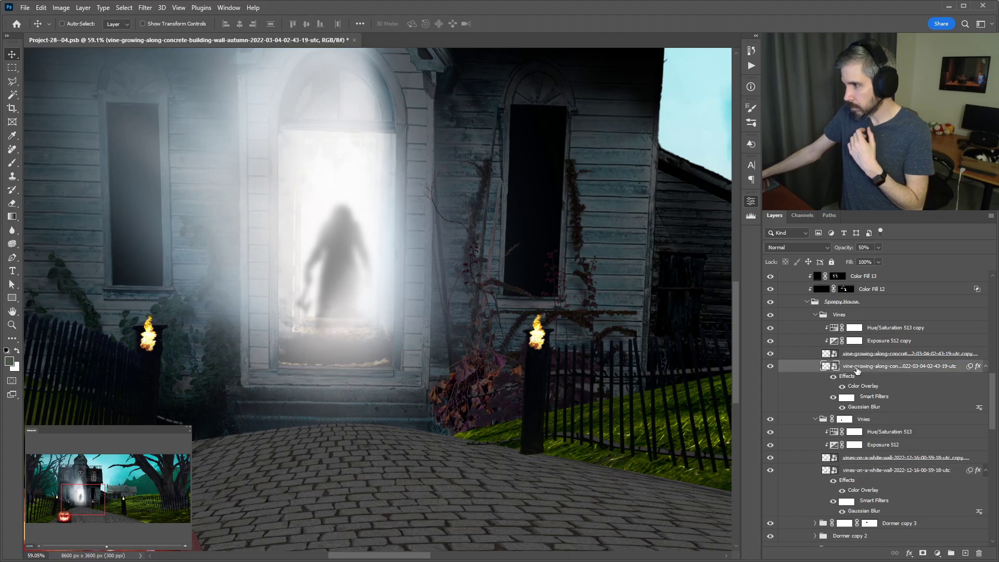
left_click(874, 472)
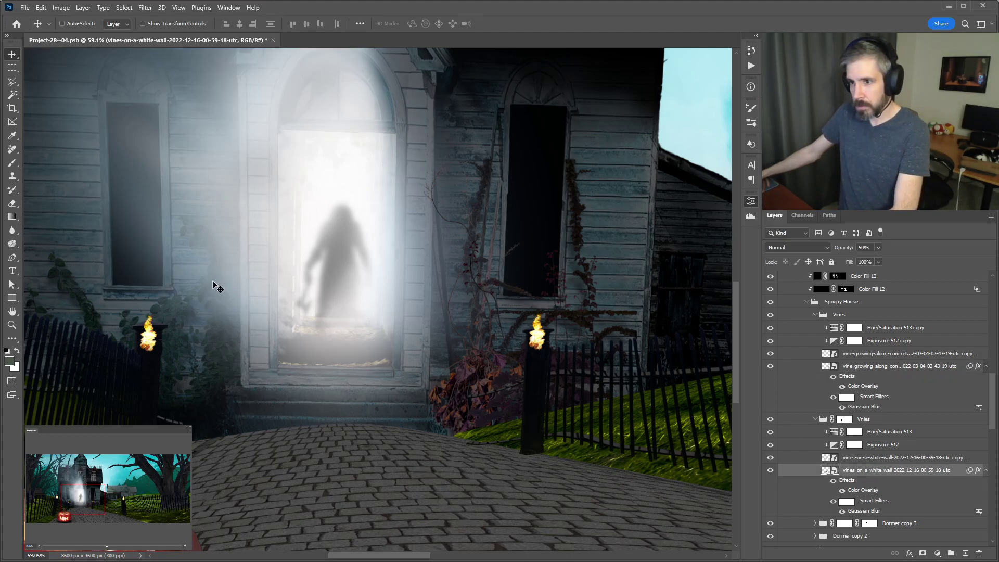
key("ctrl+minus")
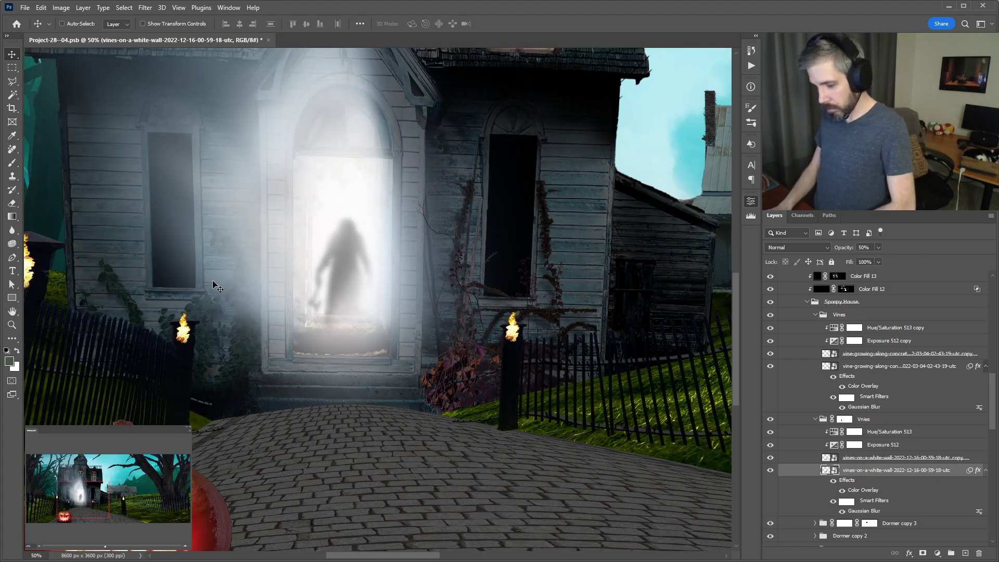
left_click_drag(213, 286, 200, 272)
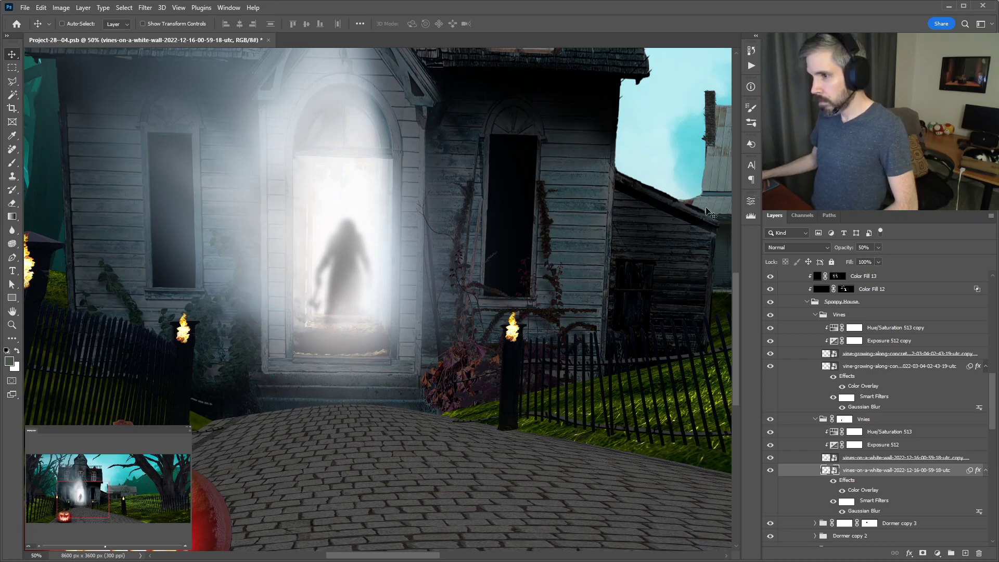
left_click_drag(421, 310, 464, 358)
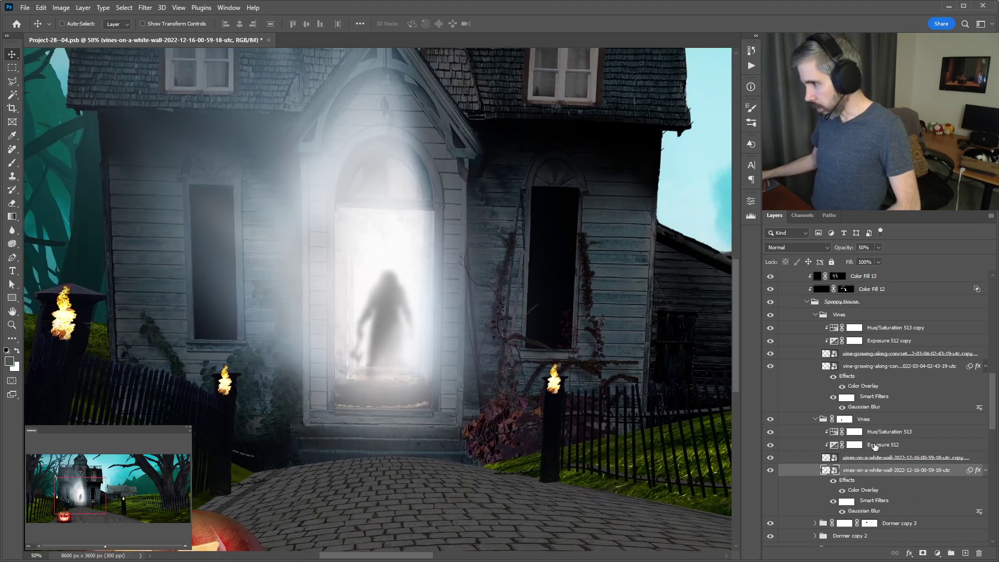
left_click(836, 433)
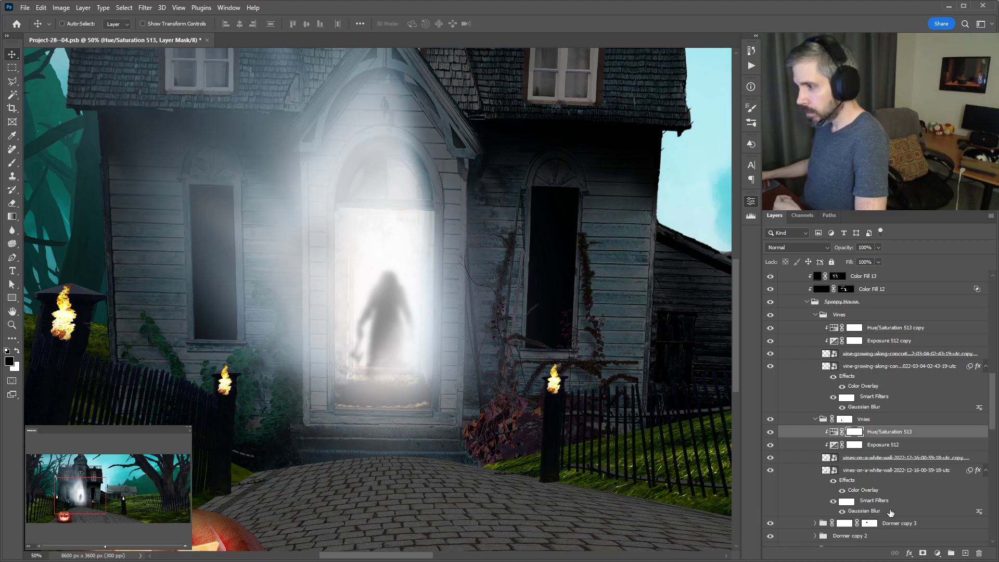
left_click(770, 445)
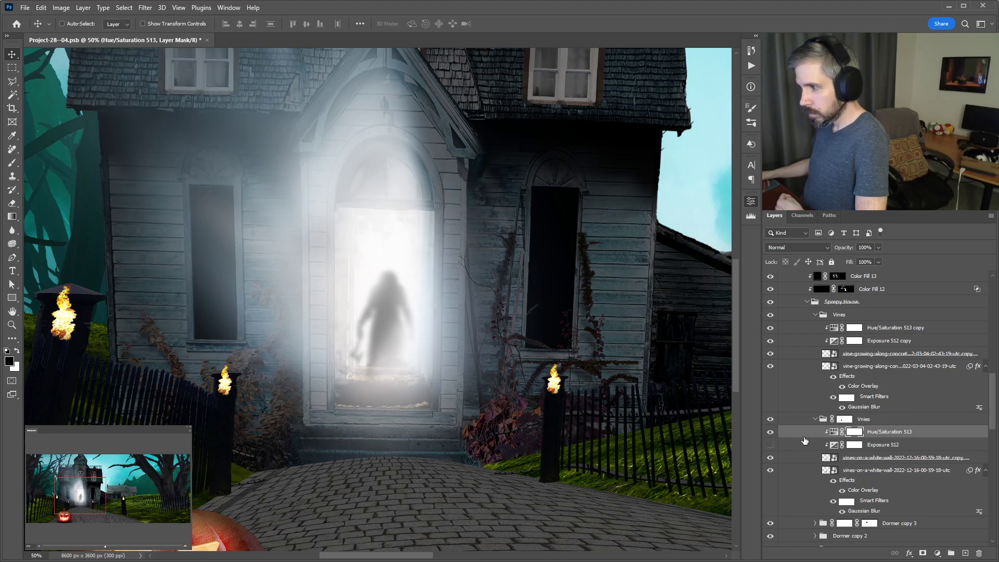
left_click(769, 445)
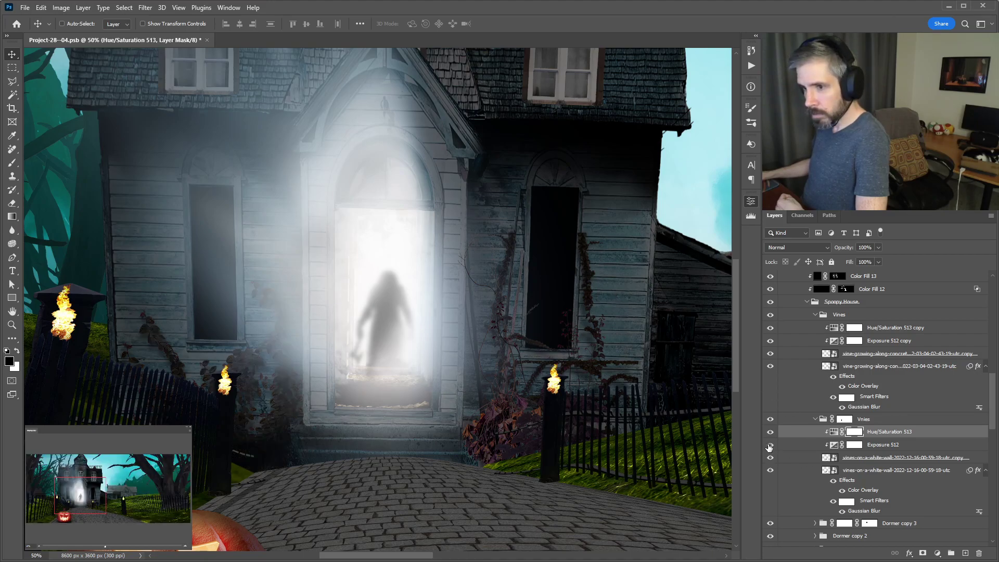
left_click(920, 446)
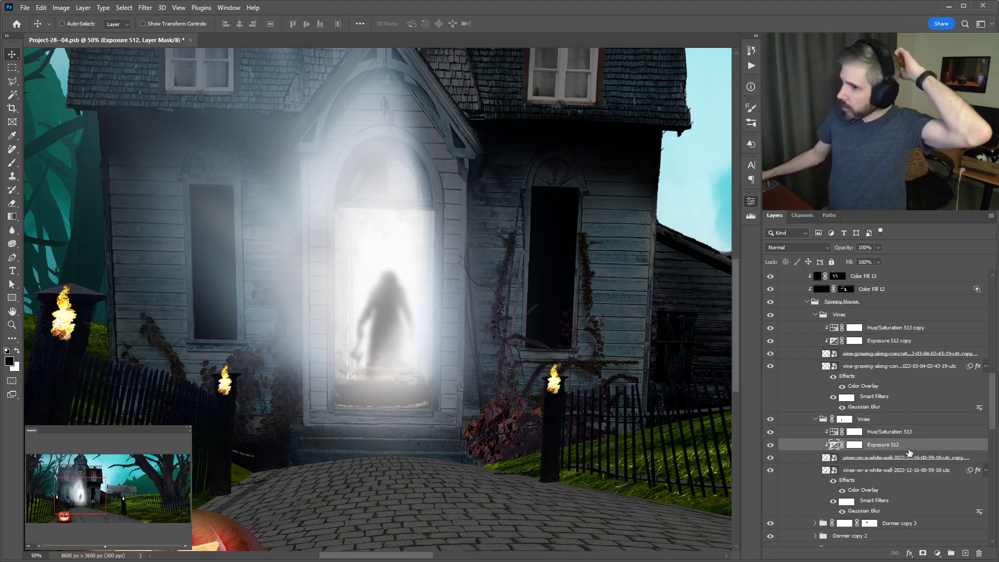
key("space")
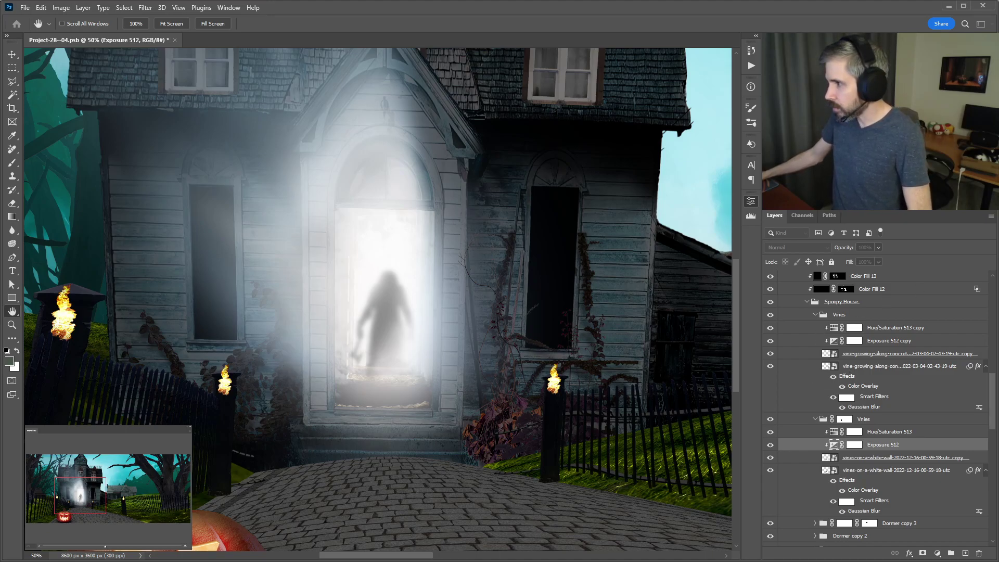
scroll(239, 361, "up", 1)
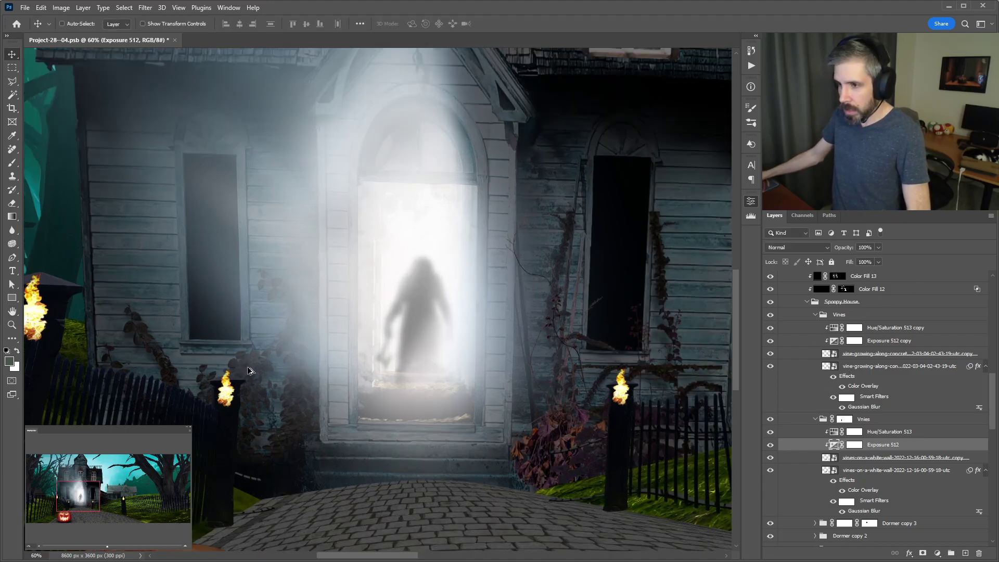
scroll(248, 370, "up", 2)
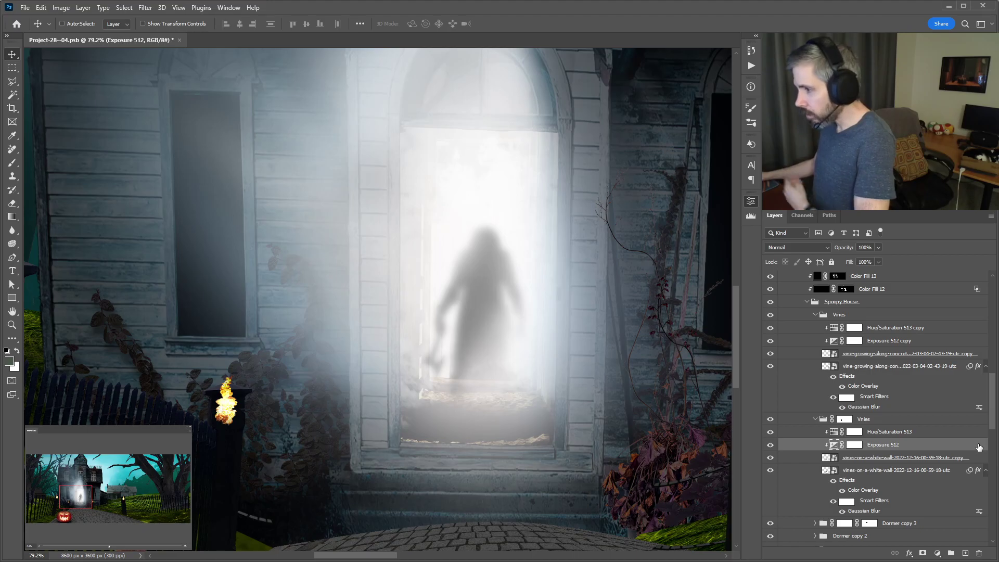
key("space")
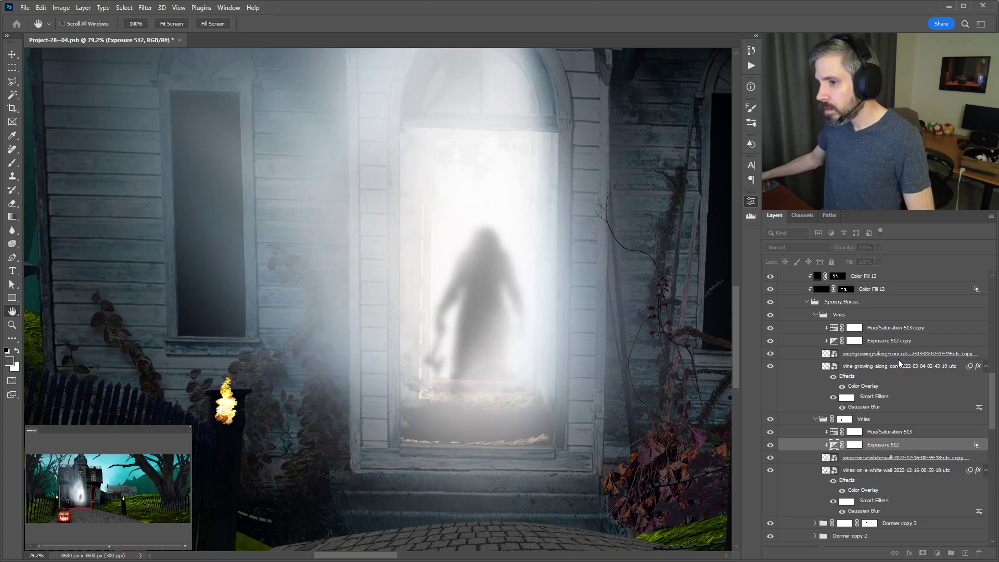
- Zoom out to frame the whole house and pumpkin, then save the Project-28-04 composite
key("v")
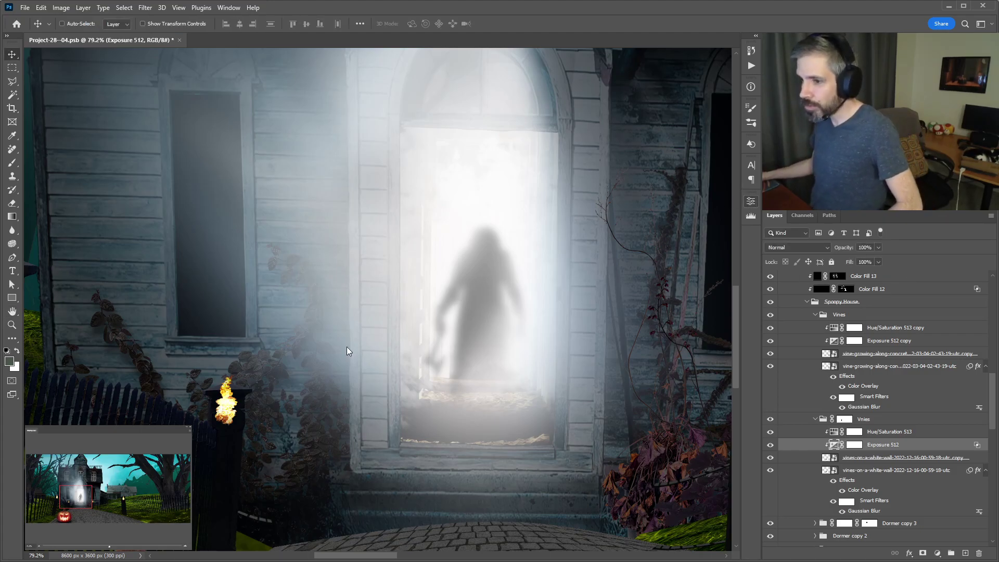
key("ctrl+minus")
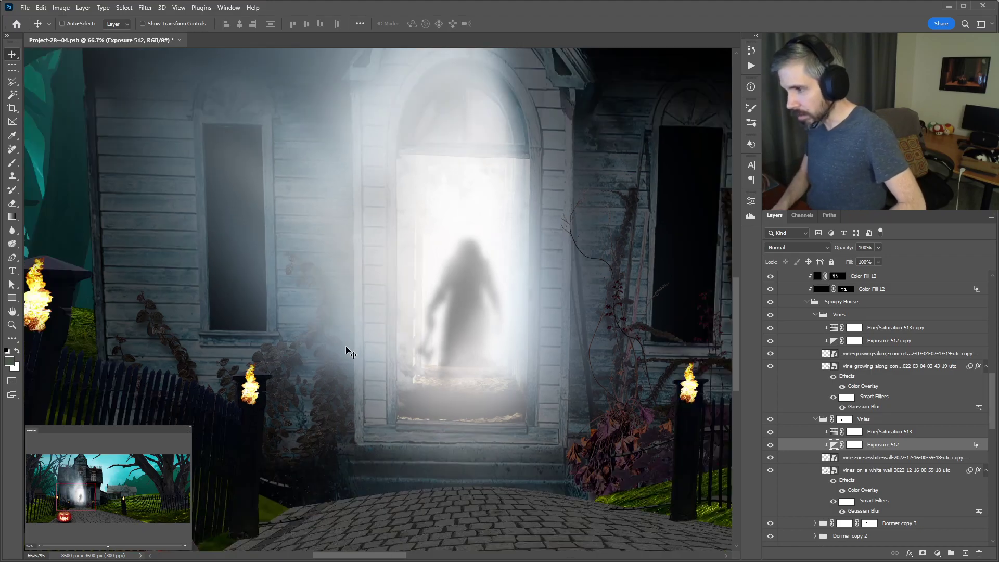
key("ctrl+minus")
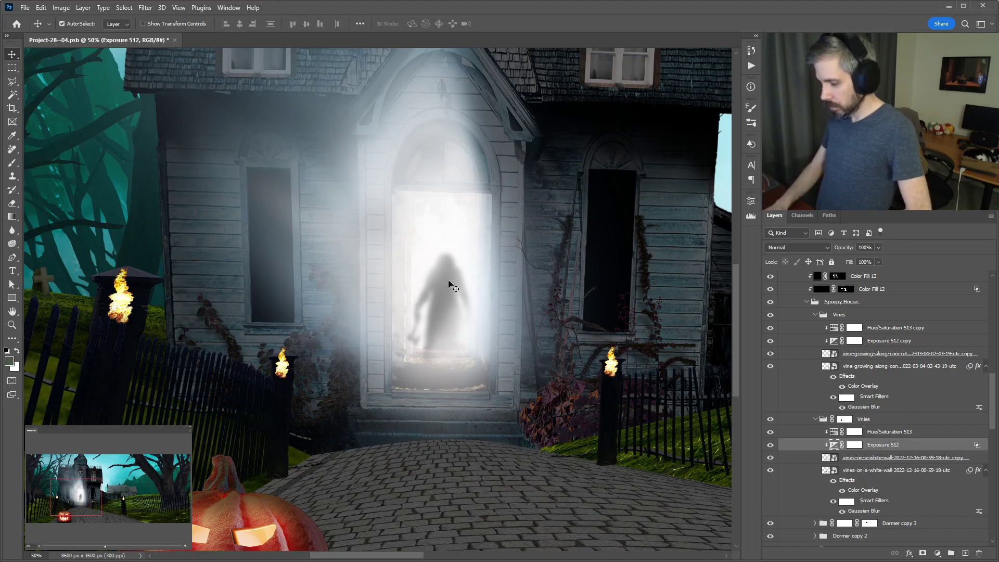
key("ctrl+minus")
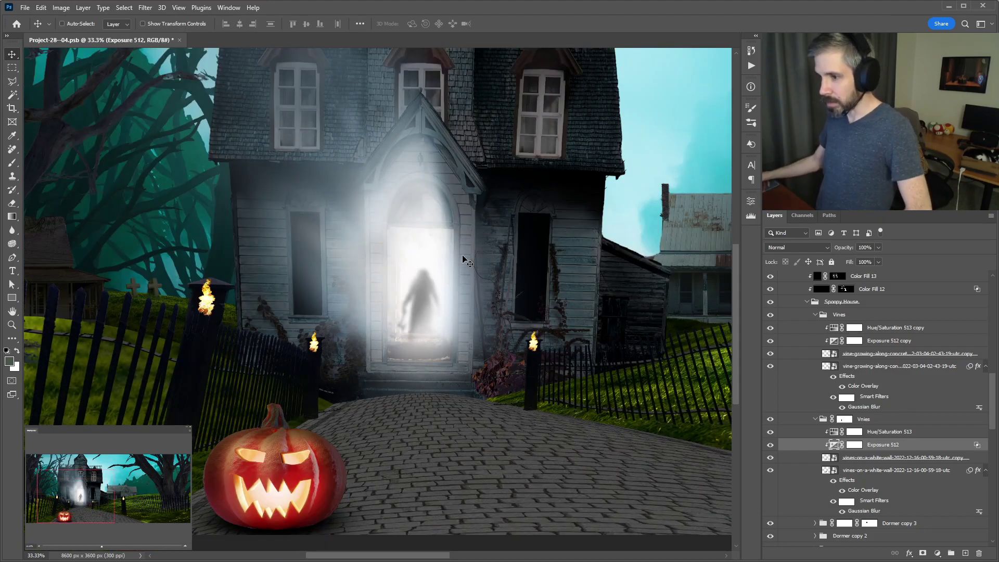
left_click_drag(578, 321, 551, 349)
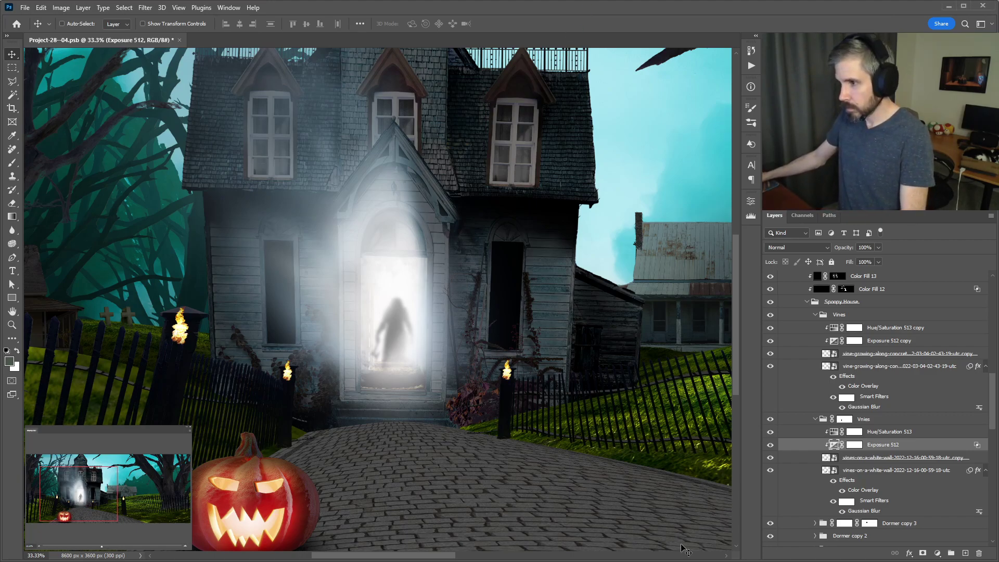
key("ctrl+s")
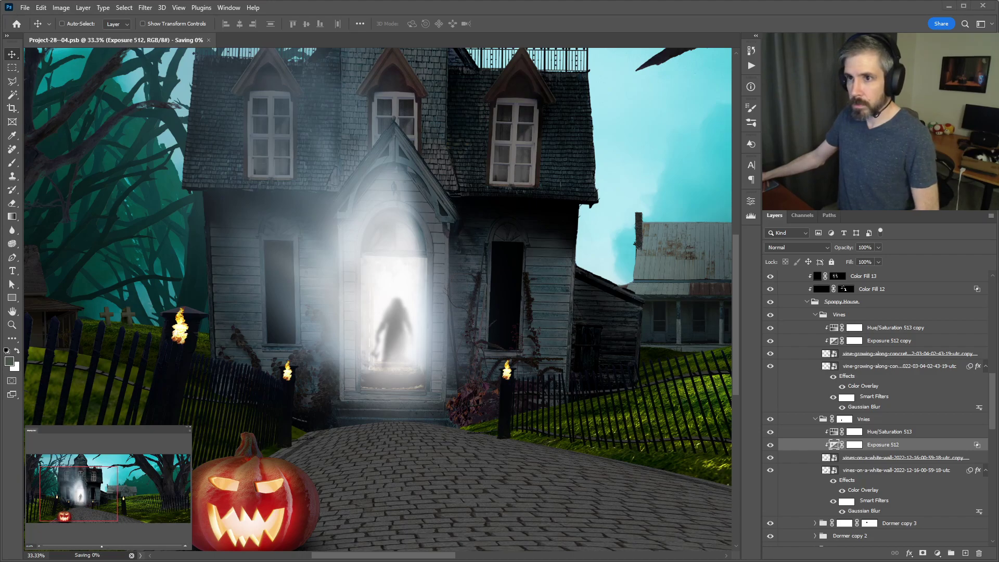